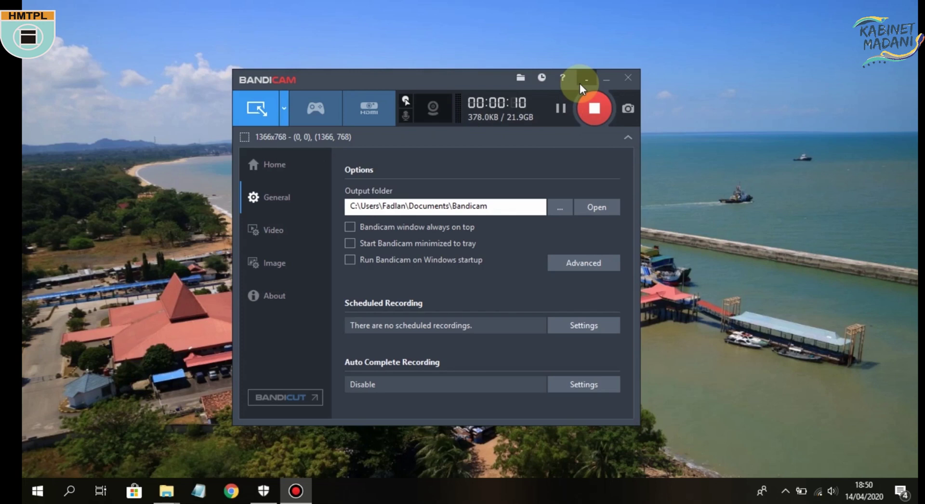
Minimize the recorder window, search the system for "core" and launch CorelDRAW X7 (64-Bit).
click(581, 82)
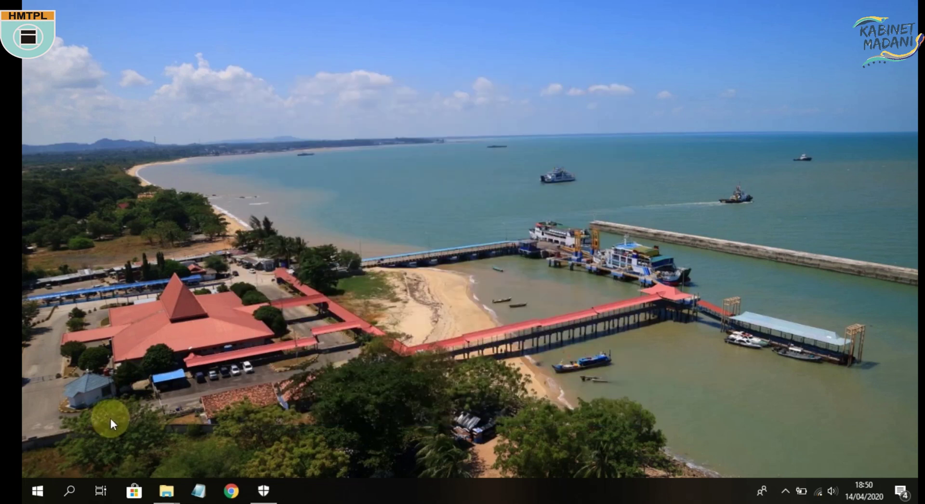
click(31, 491)
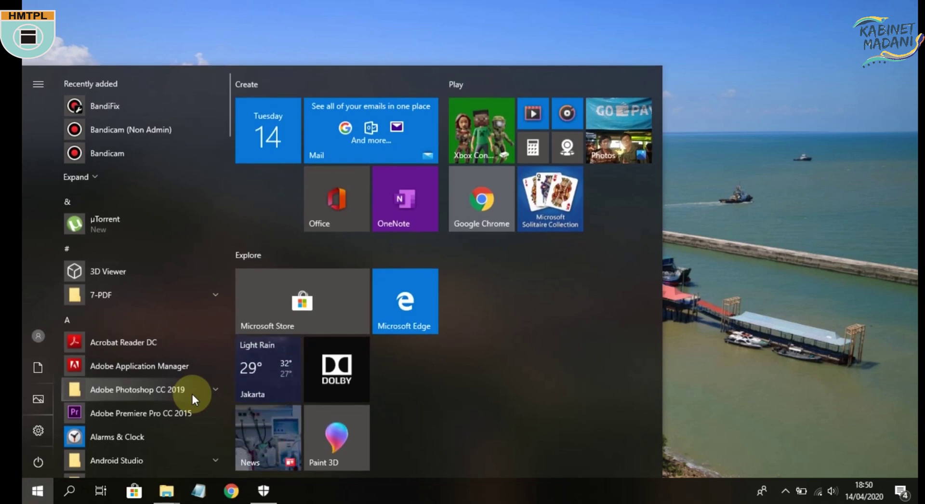
key(Escape)
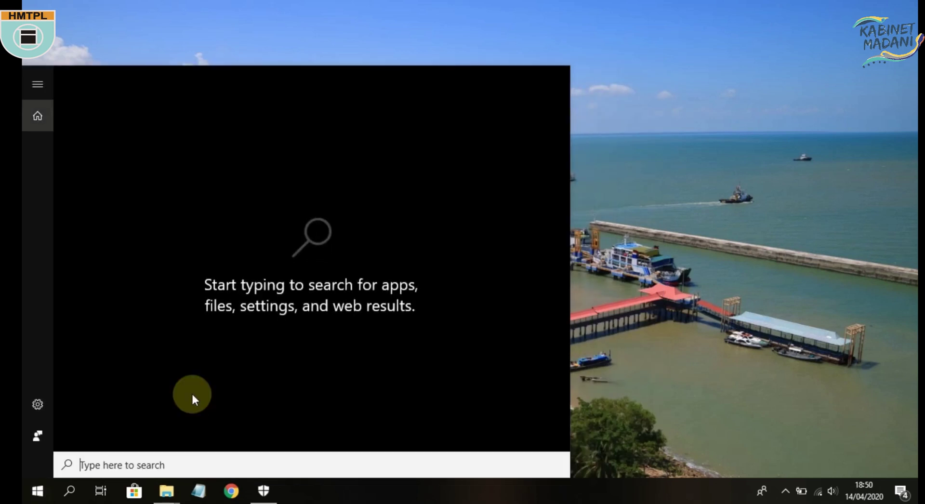
text(core)
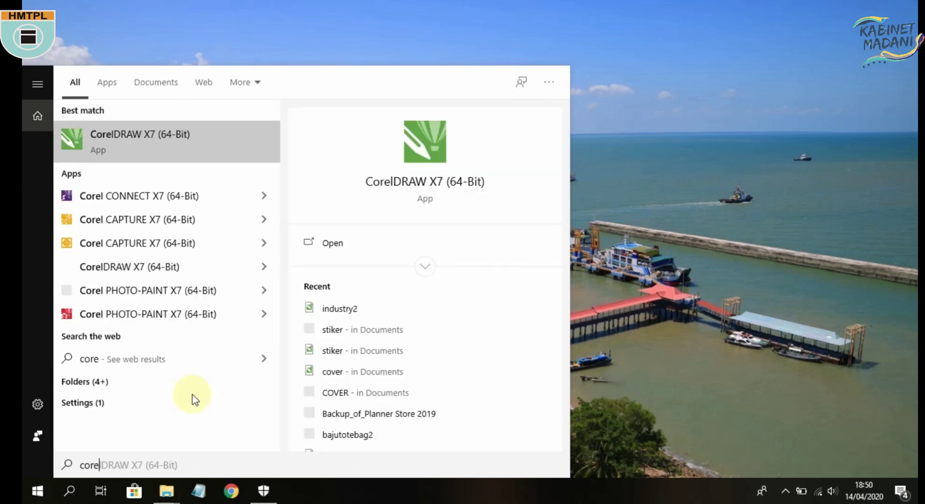
key(Return)
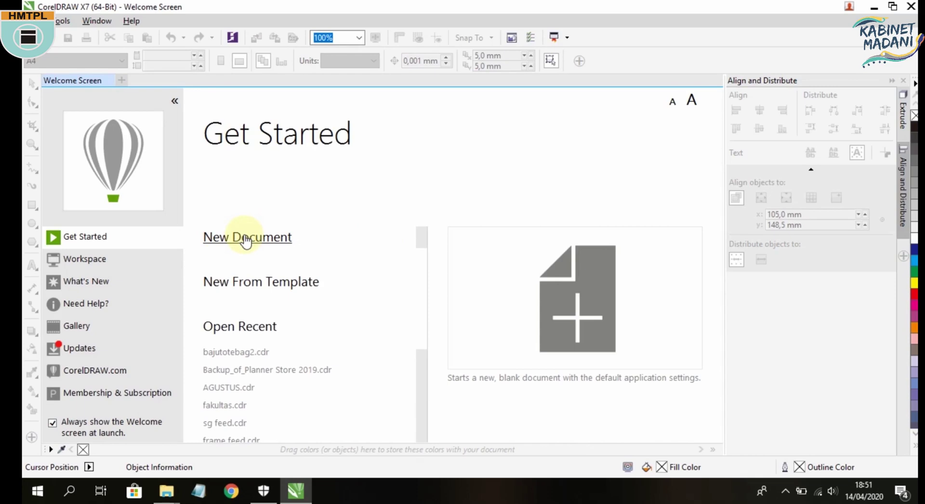
Start a new document named latihan, keeping the Custom preset destination.
click(246, 240)
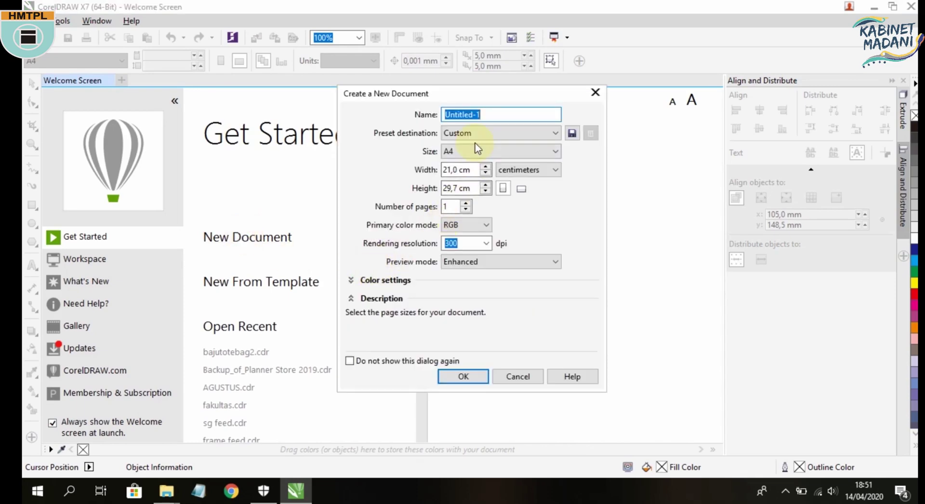
text(latihan)
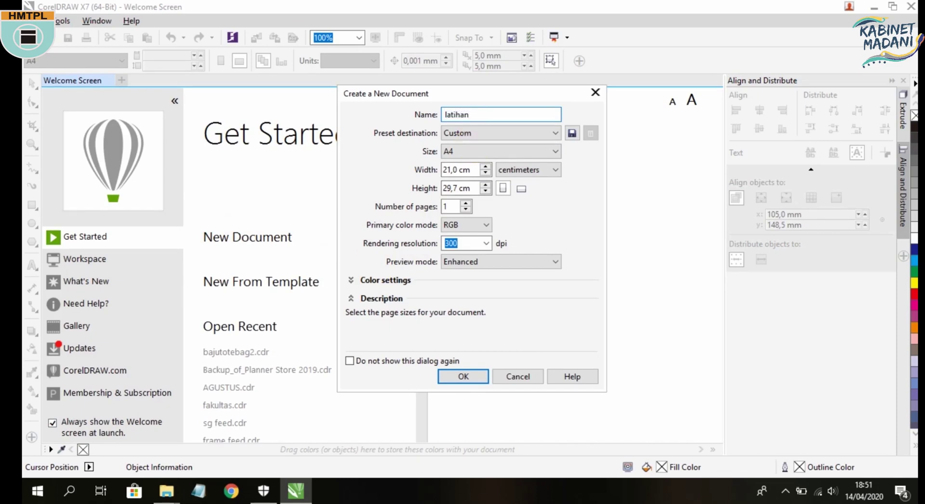
click(455, 133)
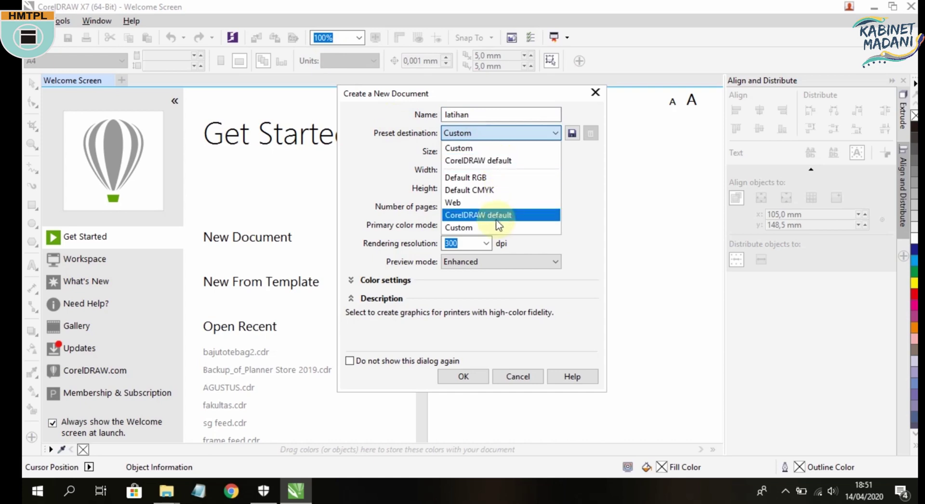
click(386, 150)
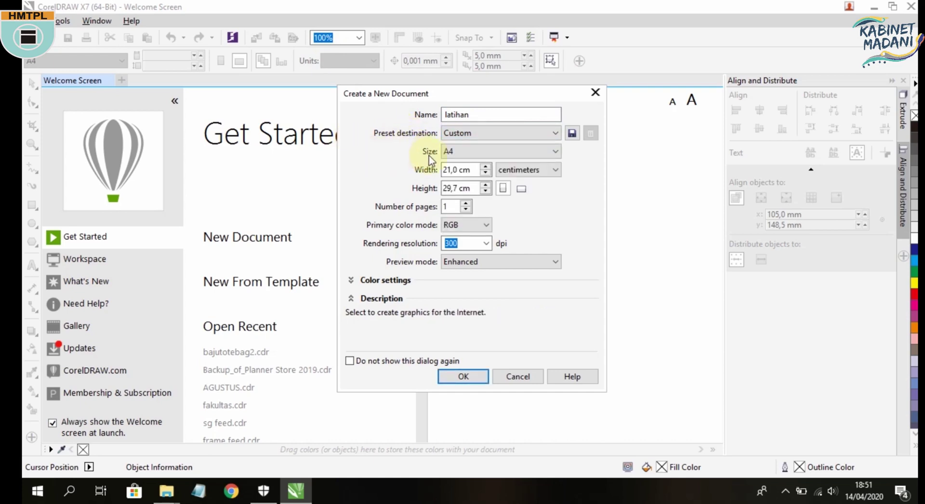
Set the new document's page size to A4 in landscape orientation, with centimeters as the unit.
click(450, 151)
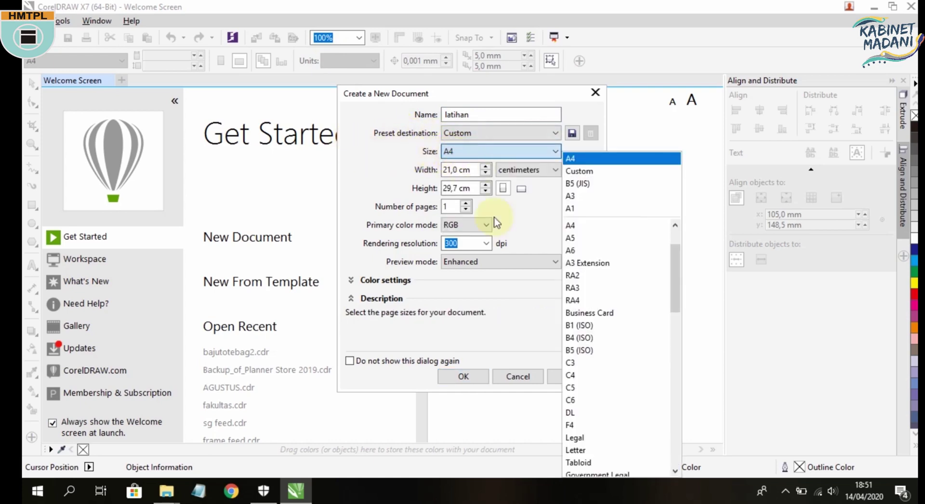
scroll(621, 357, down, 4)
scroll(621, 340, up, 5)
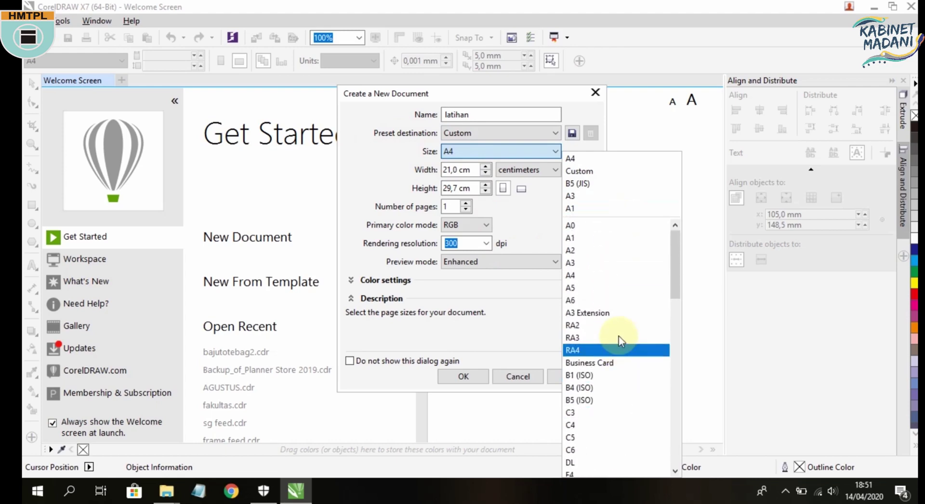
scroll(617, 260, up, 1)
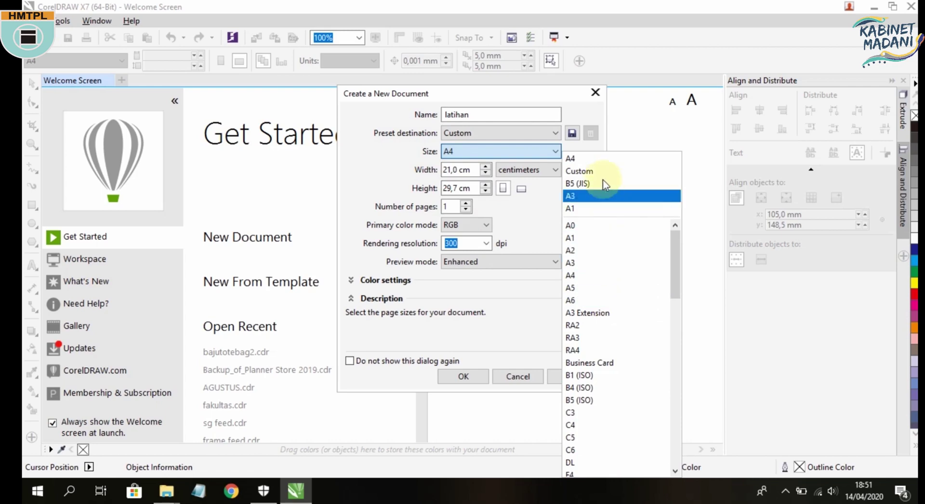
click(593, 158)
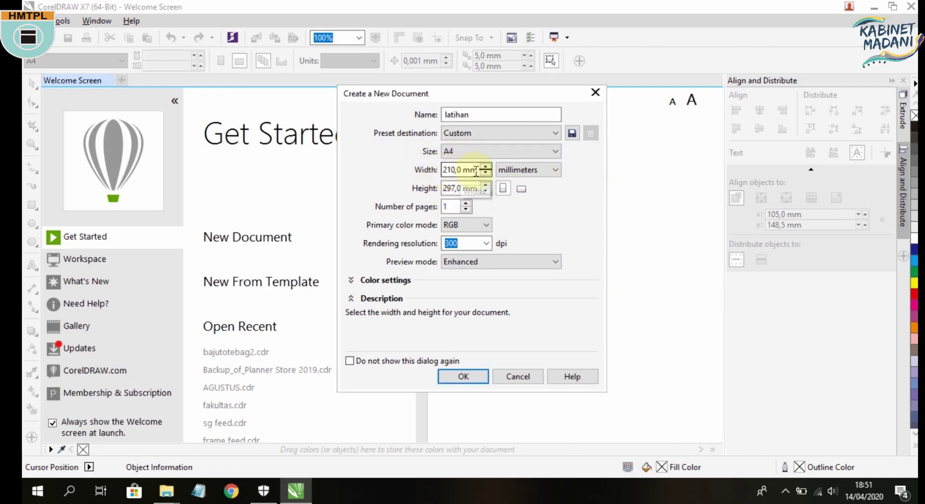
click(528, 170)
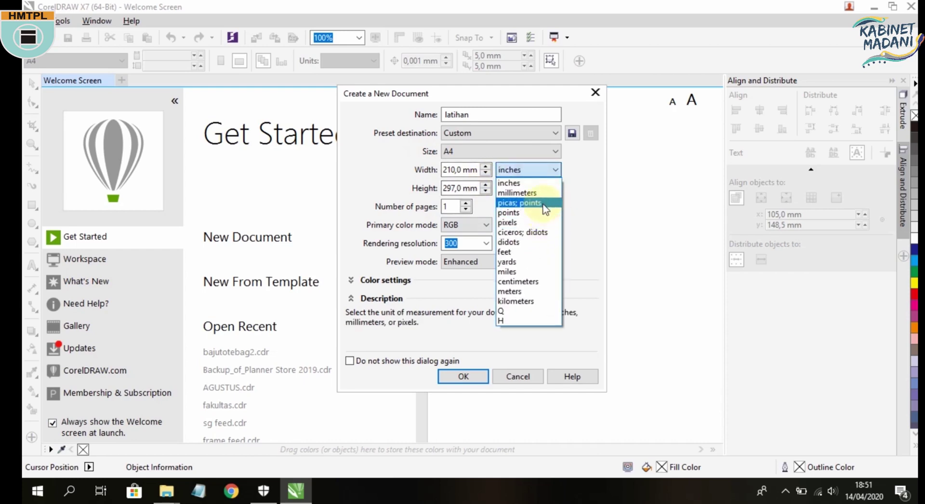
click(521, 281)
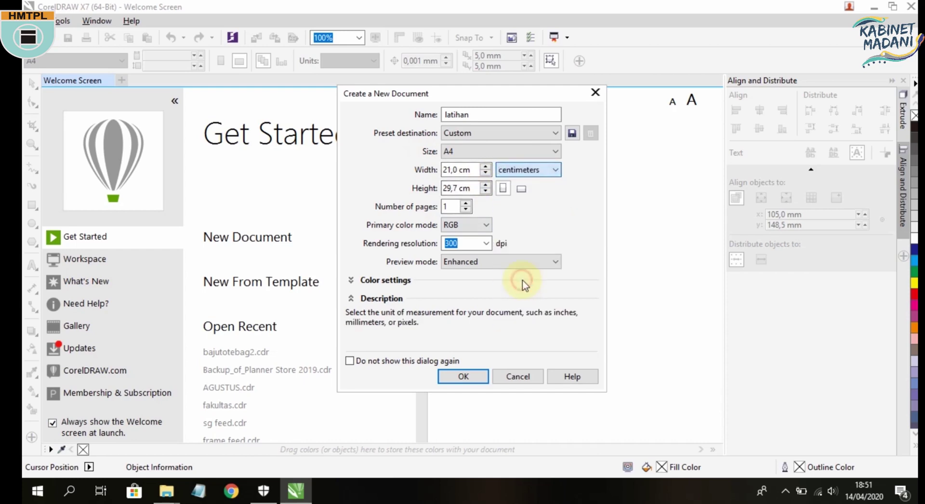
click(521, 189)
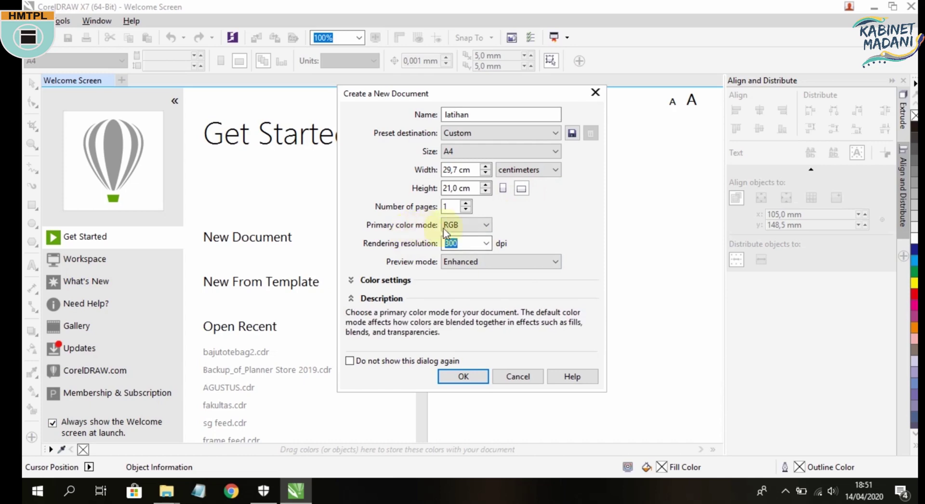
Choose RGB as the primary color mode and 300 dpi as the rendering resolution, and create the document.
click(477, 230)
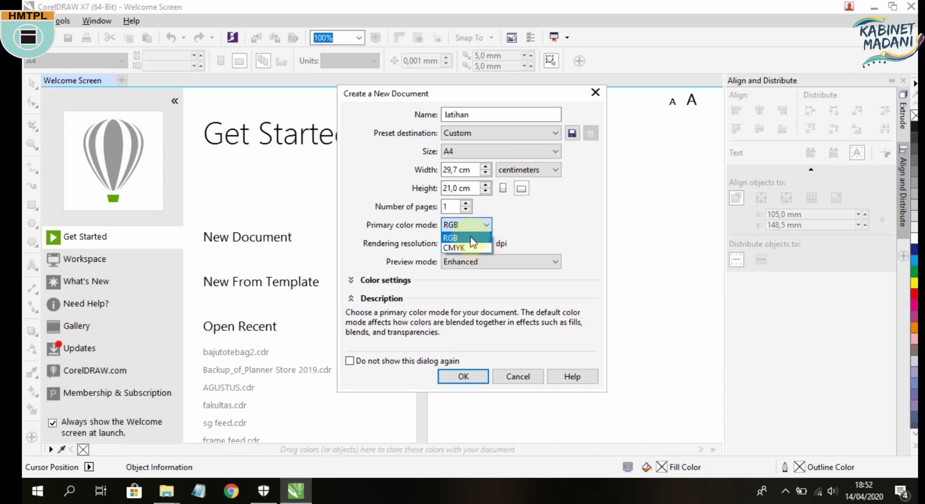
click(471, 239)
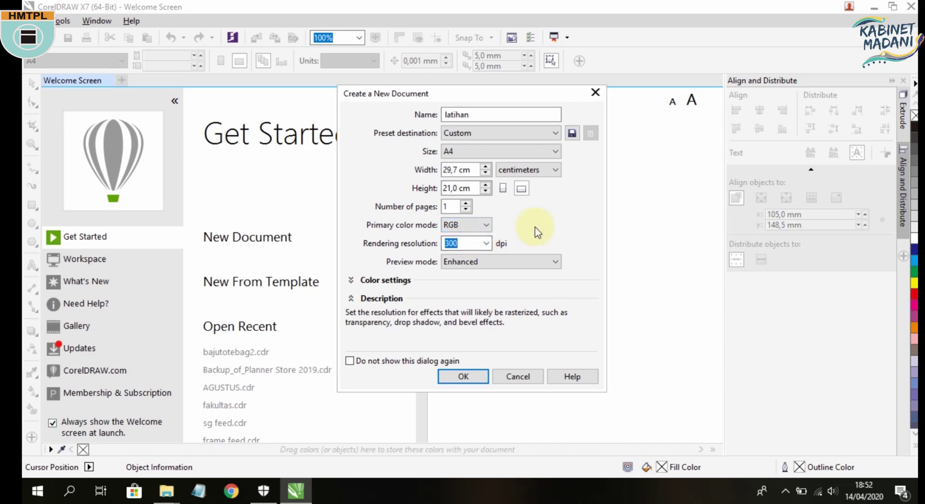
click(477, 225)
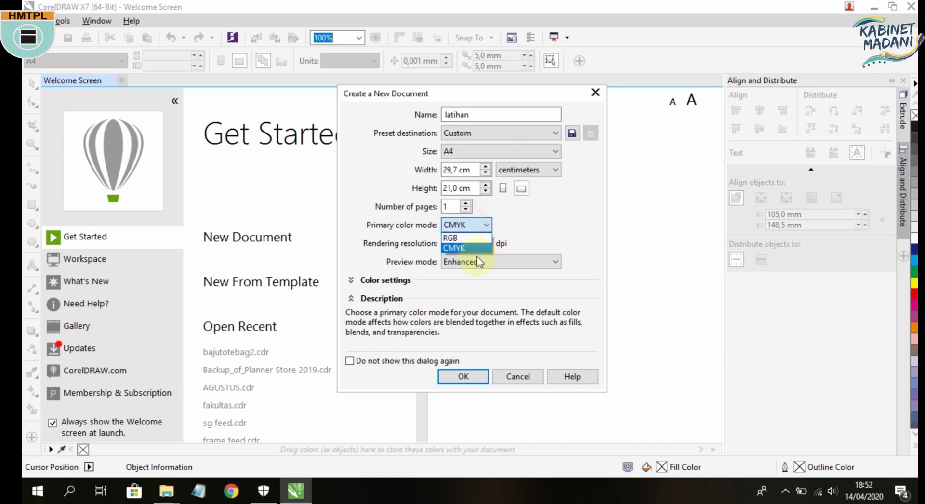
click(472, 238)
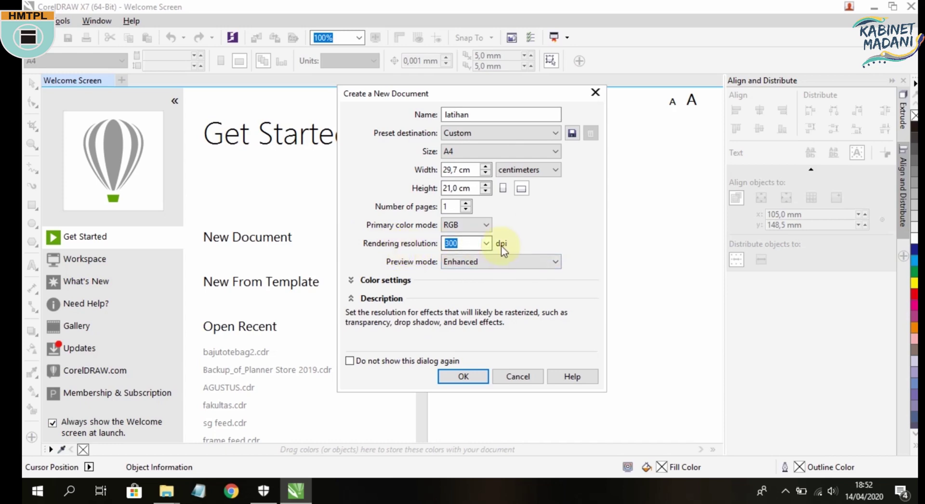
click(487, 244)
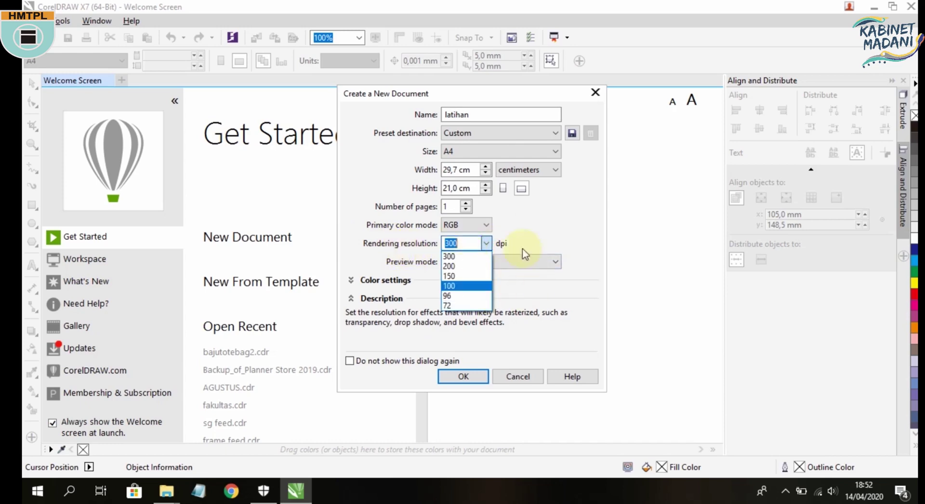
click(473, 256)
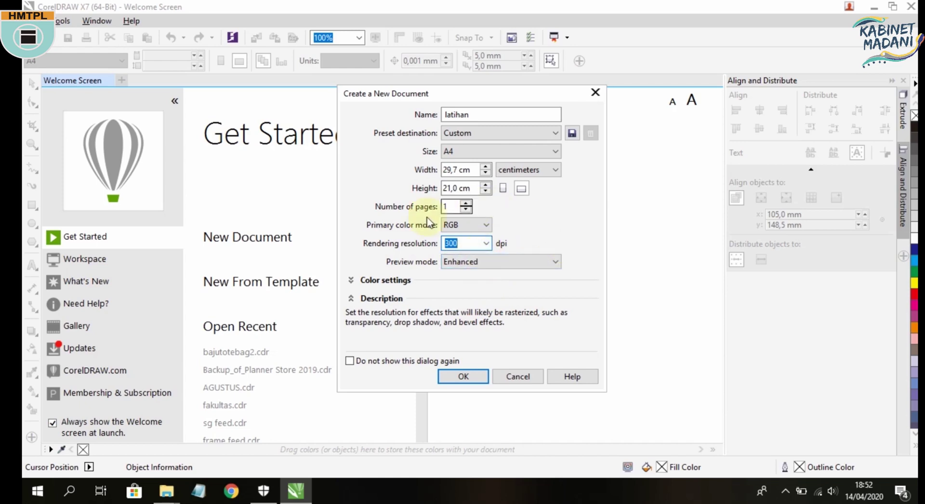
click(481, 375)
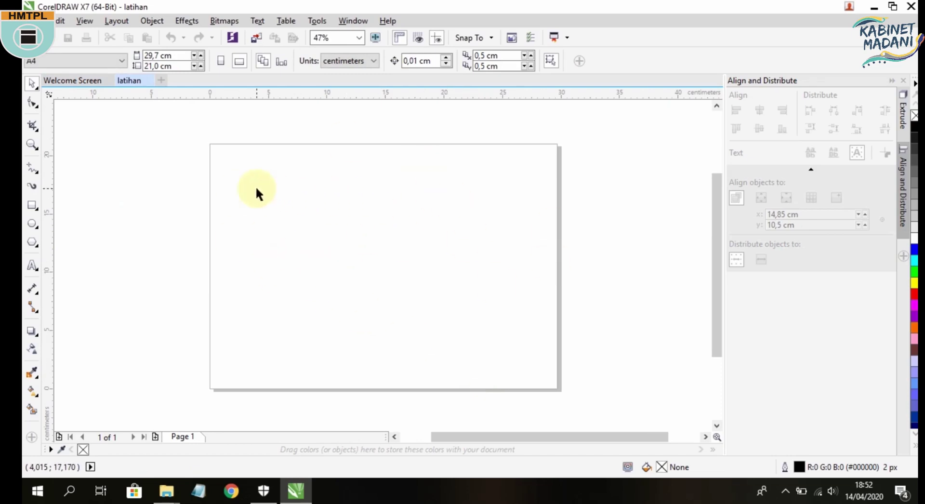
mouse_move(200, 131)
mouse_down()
mouse_move(601, 399)
mouse_move(578, 406)
mouse_up()
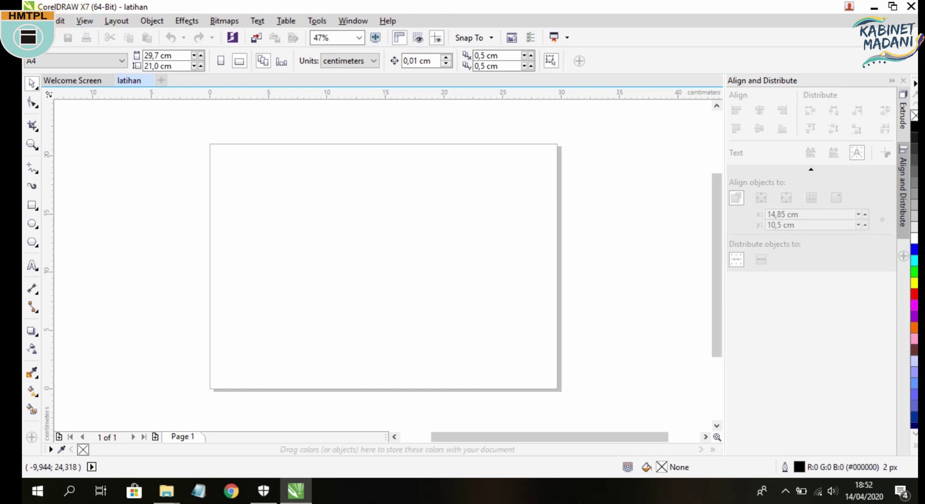
click(45, 21)
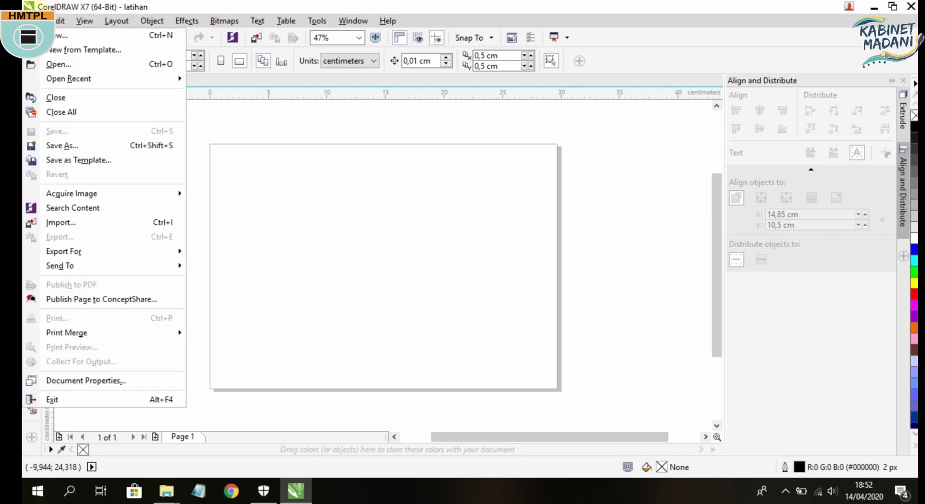
mouse_move(60, 21)
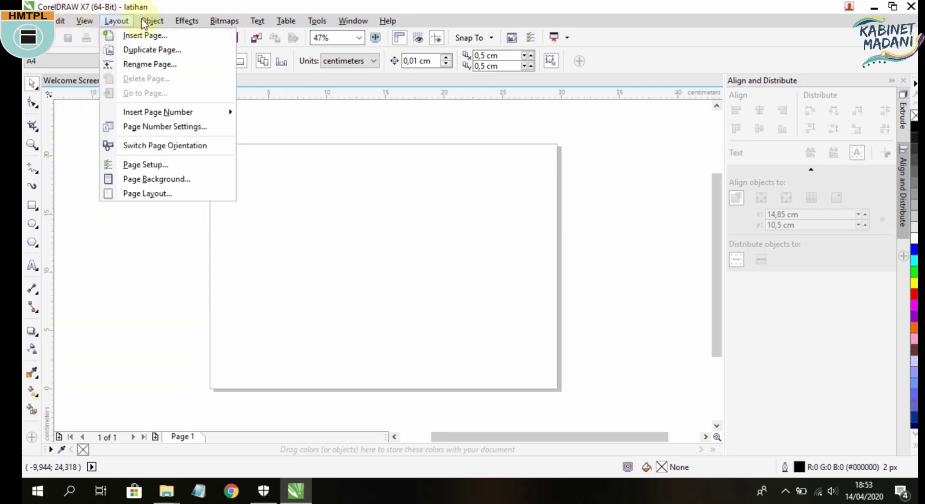
click(44, 21)
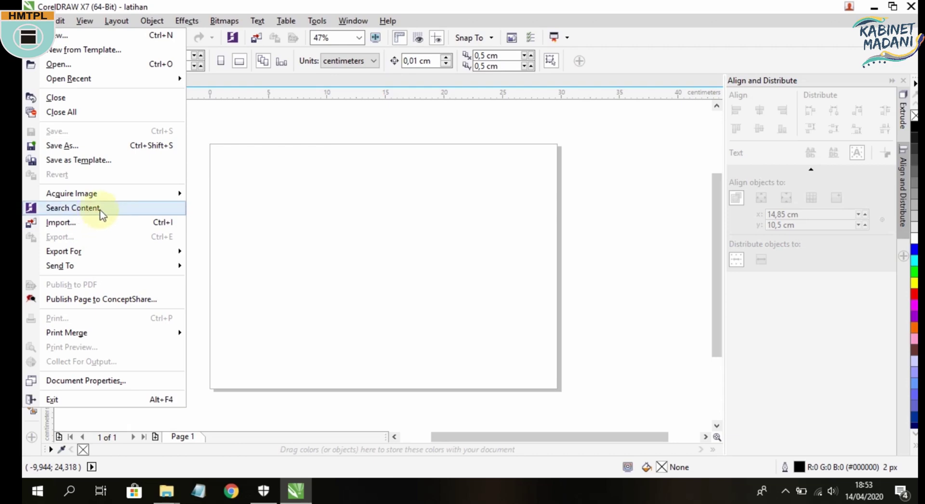
click(196, 5)
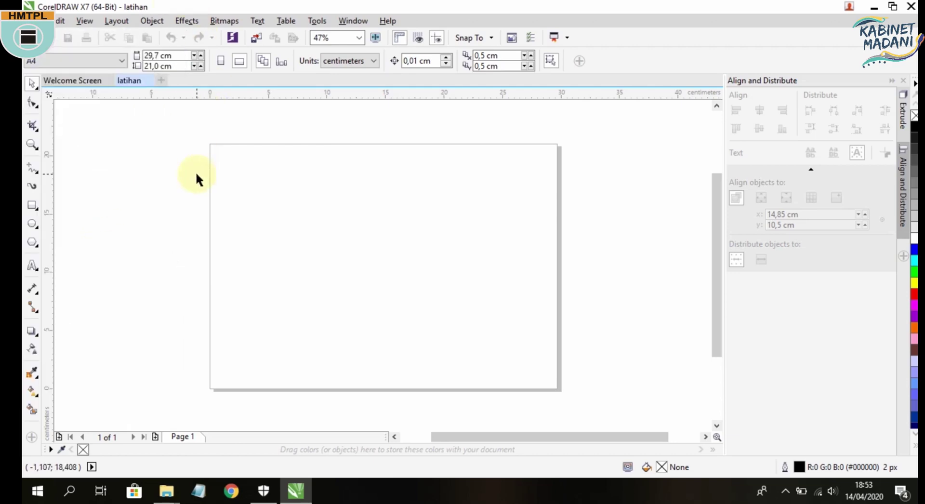
click(34, 104)
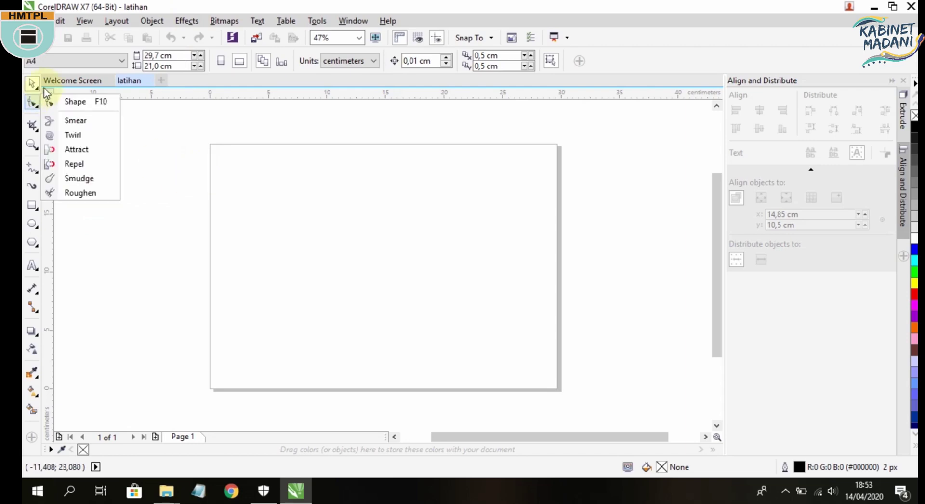
click(33, 333)
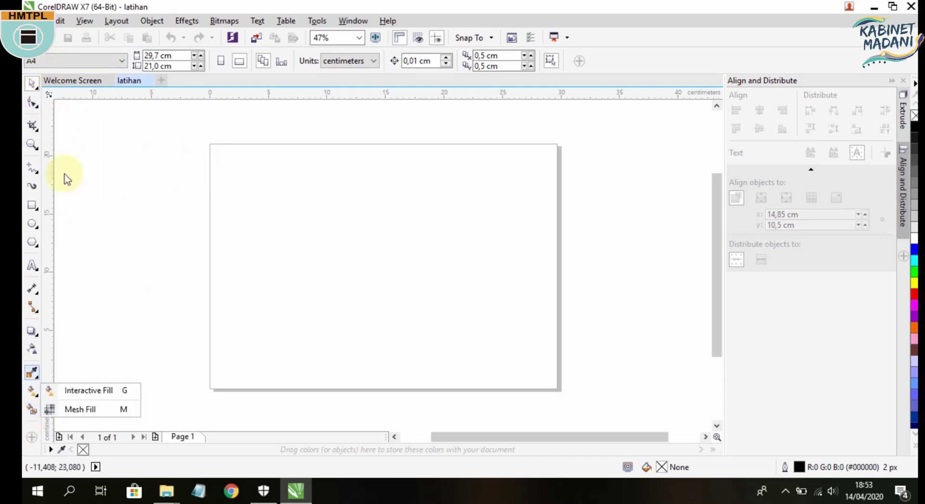
mouse_move(25, 230)
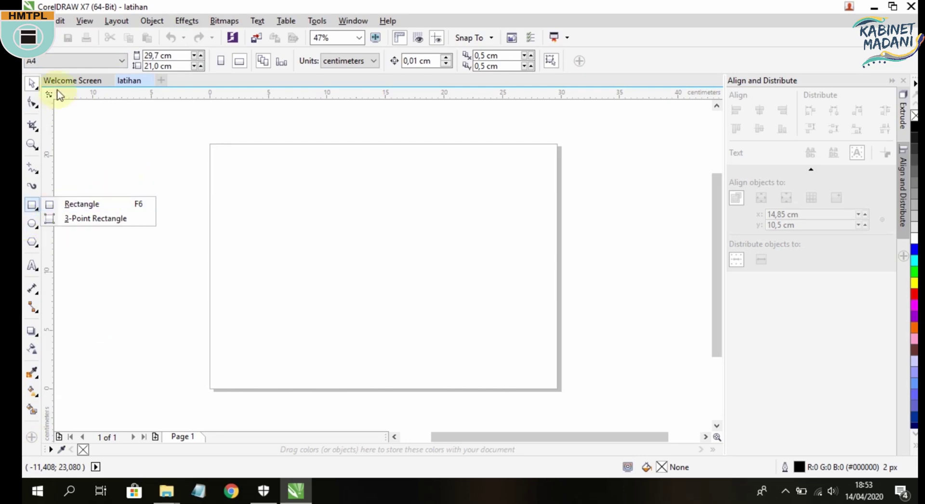
mouse_move(35, 89)
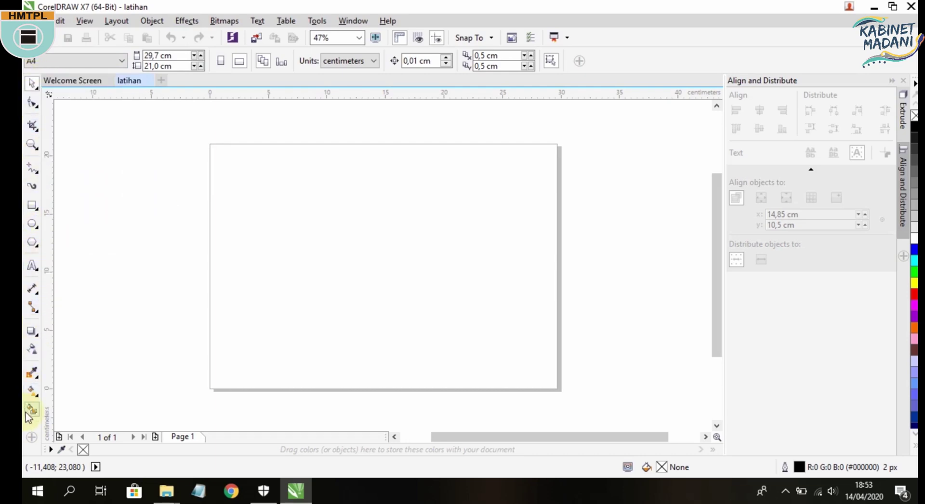
mouse_move(37, 308)
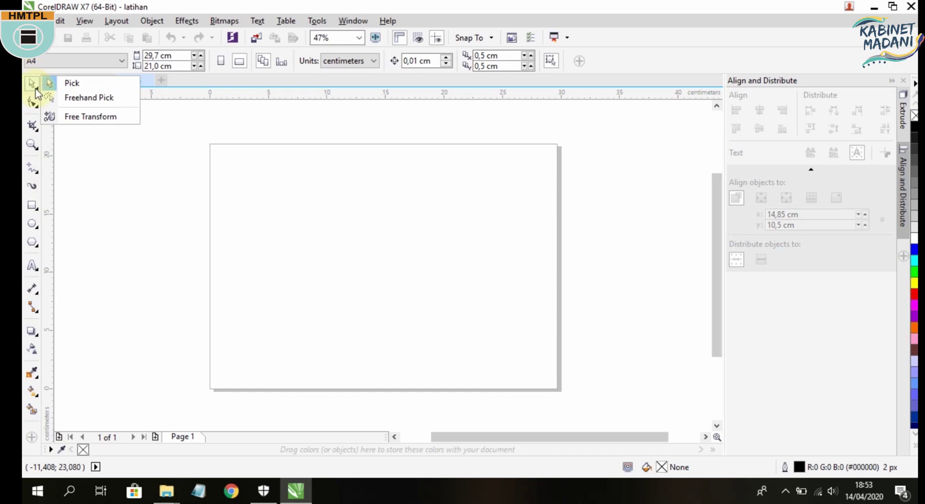
Draw a rectangle about 8 by 5.5 cm in the page's upper-left area and scale it up slightly to about 8.16 by 5.57 cm.
click(42, 207)
drag(250, 190, 342, 254)
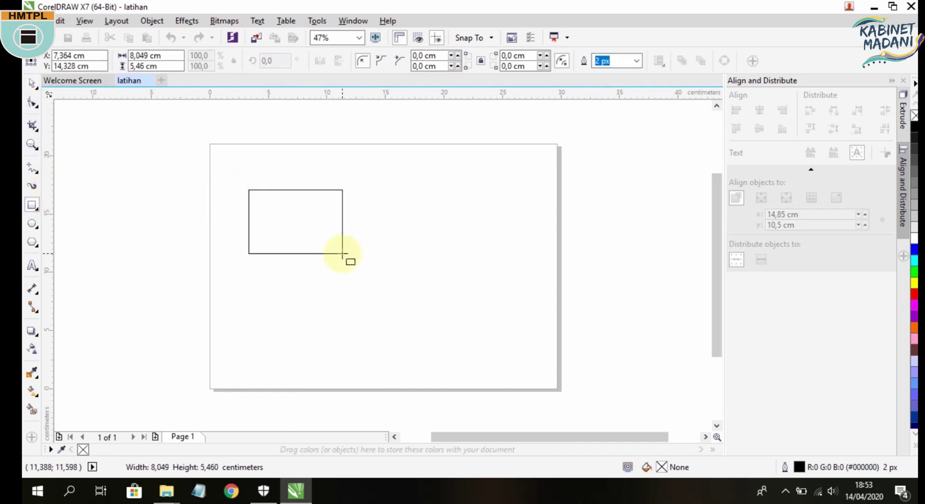
click(32, 83)
mouse_move(348, 186)
mouse_down()
mouse_move(460, 143)
mouse_move(348, 186)
mouse_up()
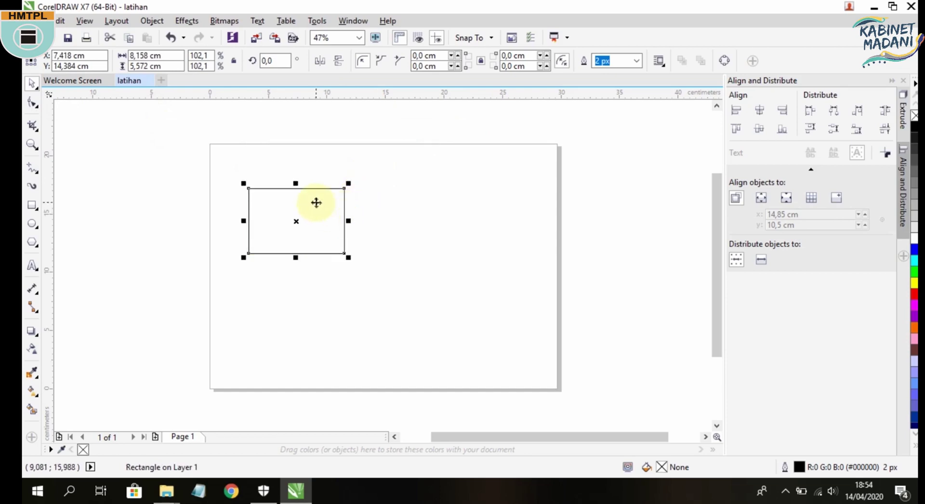
Rotate the rectangle freehand clockwise about its center to about 315.9 degrees.
click(316, 203)
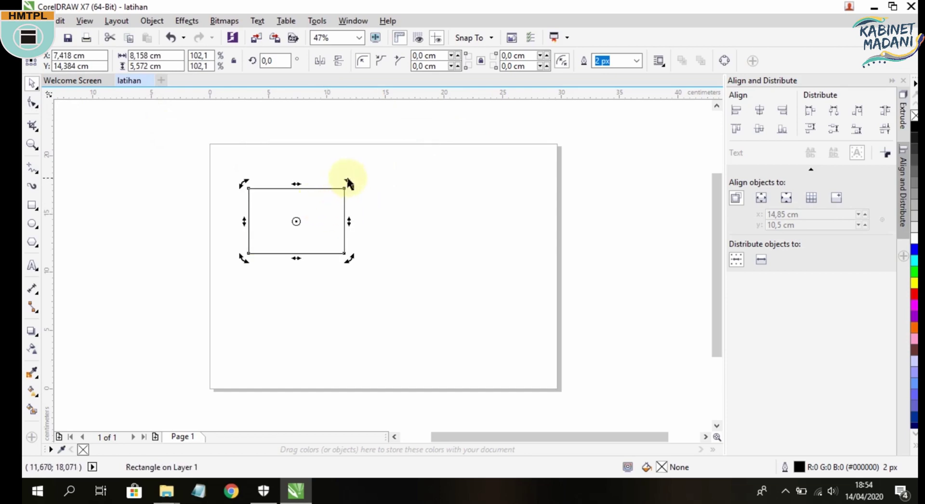
drag(347, 182, 376, 231)
click(398, 203)
click(281, 208)
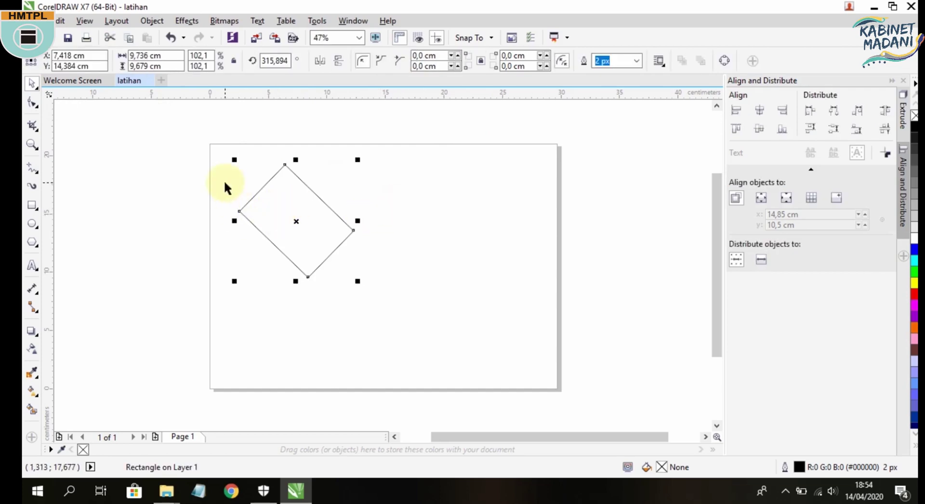
Try a rotation angle of 60 degrees on the rectangle and undo it.
click(285, 60)
double_click(287, 60)
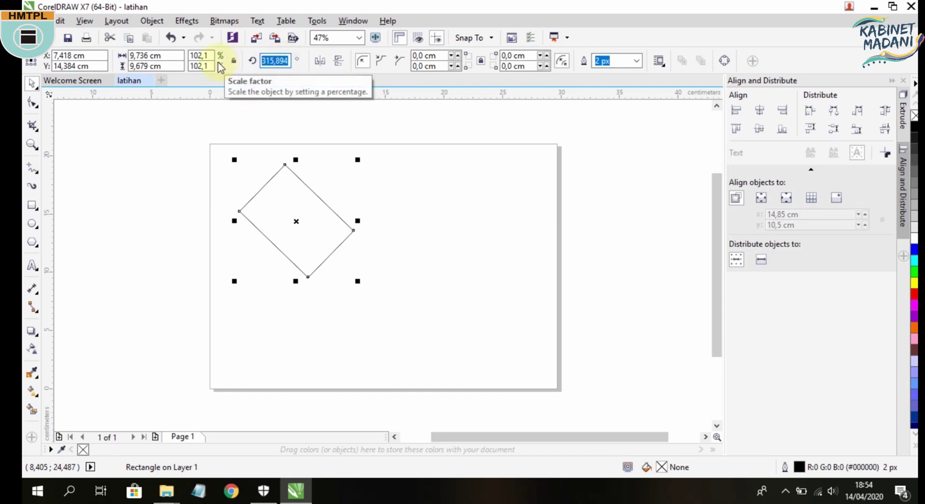
text(60)
key(Return)
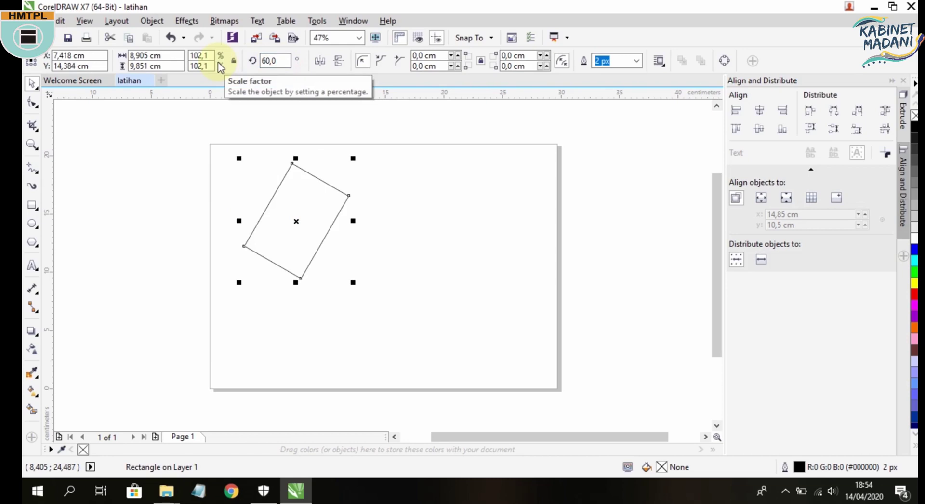
key(ctrl+z)
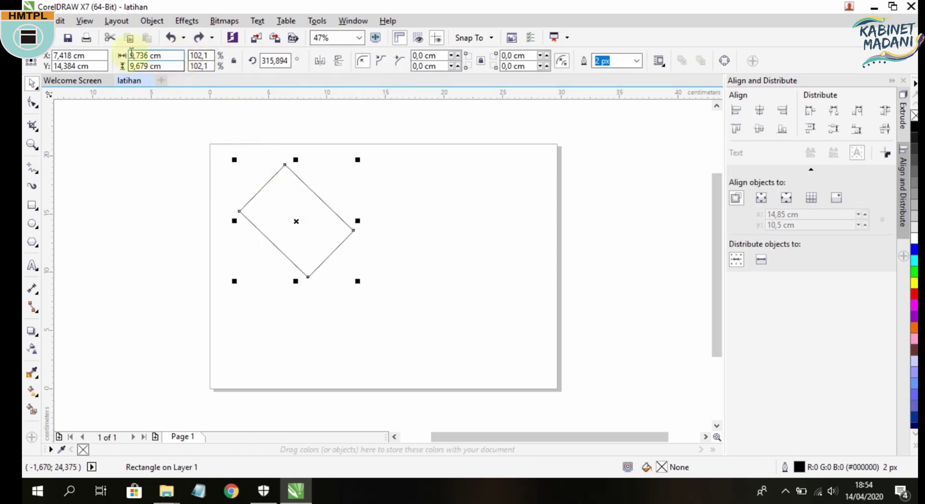
Delete the rotated rectangle from the page.
click(175, 161)
click(305, 203)
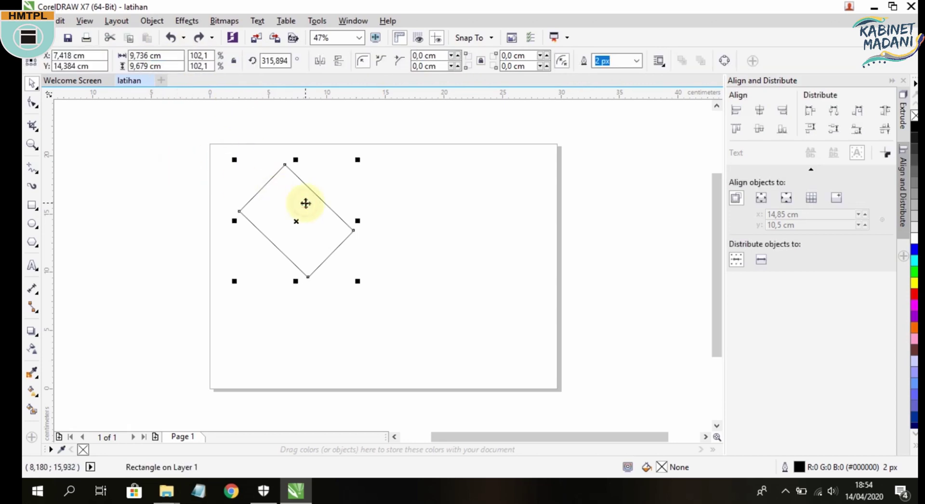
key(Delete)
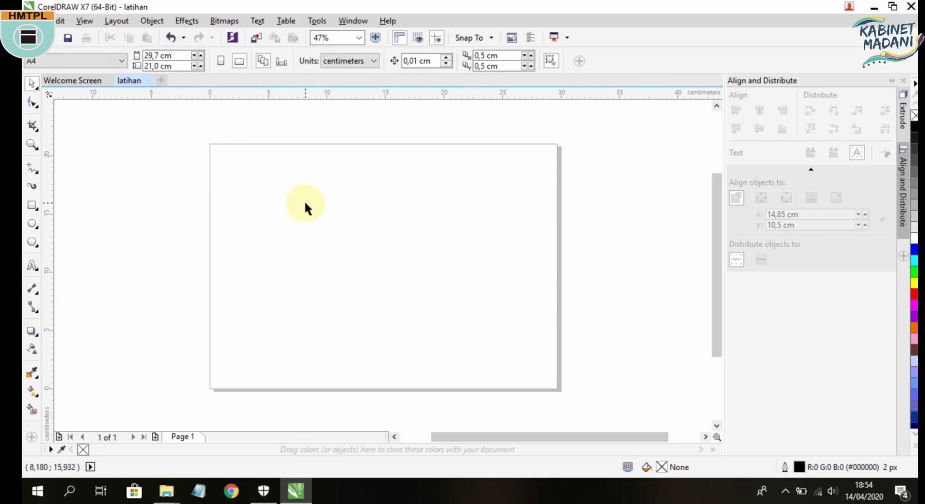
click(32, 86)
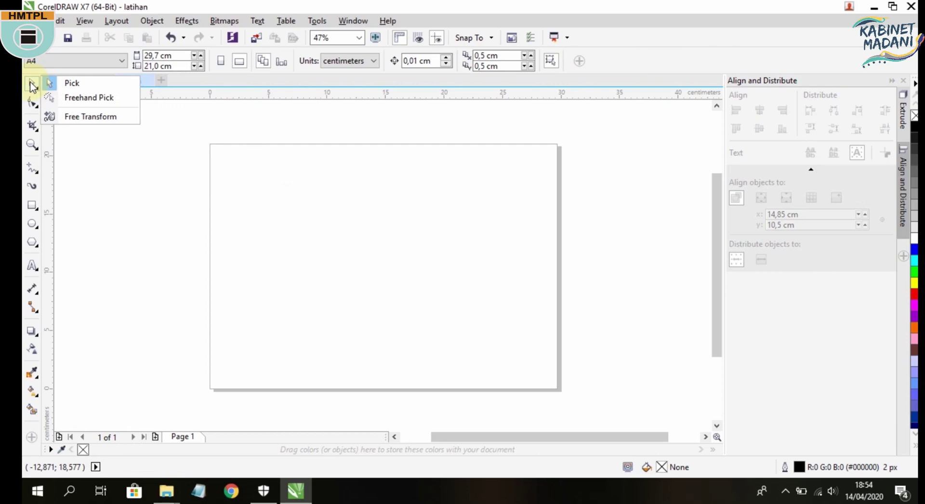
click(46, 100)
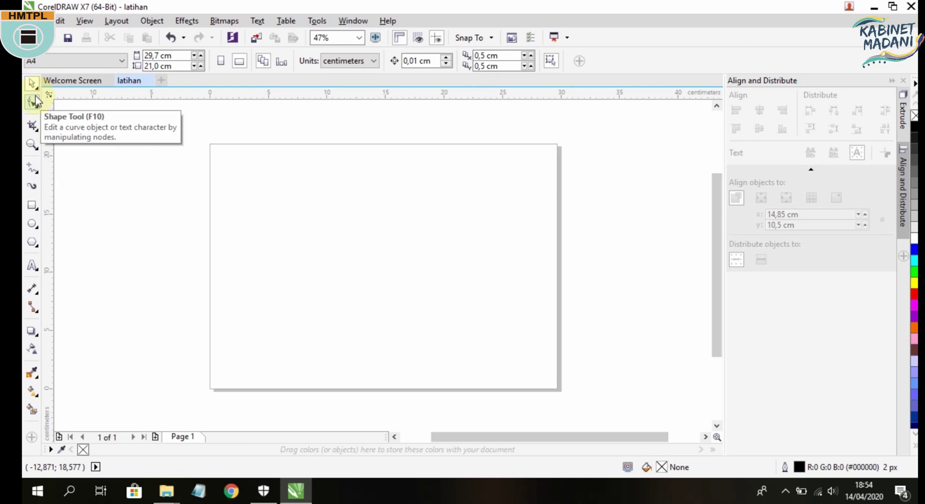
click(35, 101)
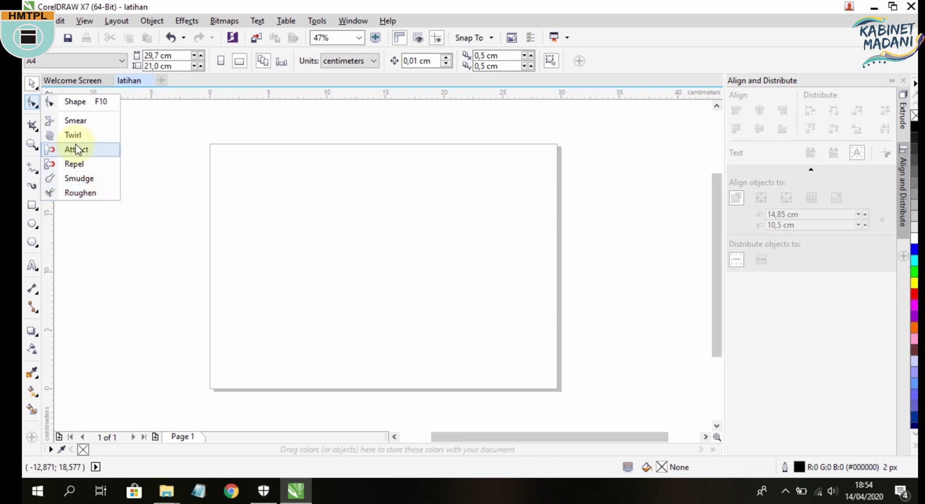
click(33, 103)
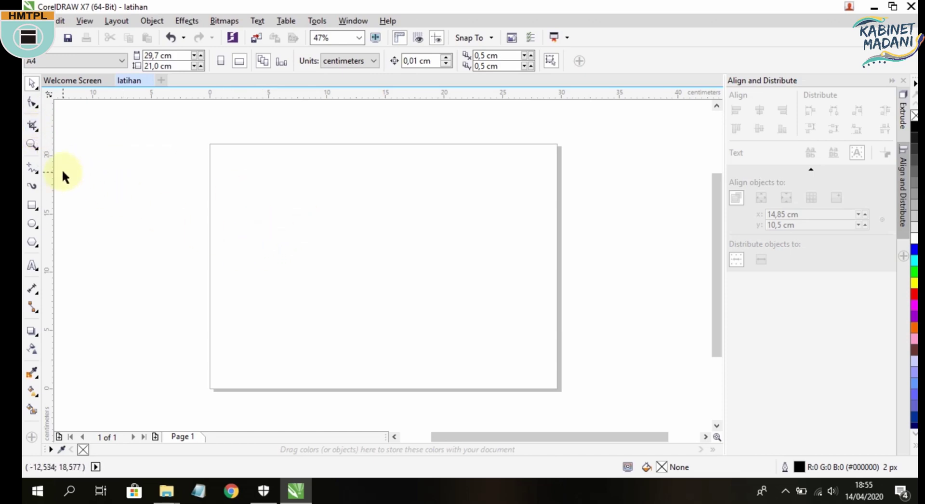
Zoom in twice on the page's upper-left area with the Zoom tool, restore the whole-page view, and set the zoom level to 50%.
click(32, 144)
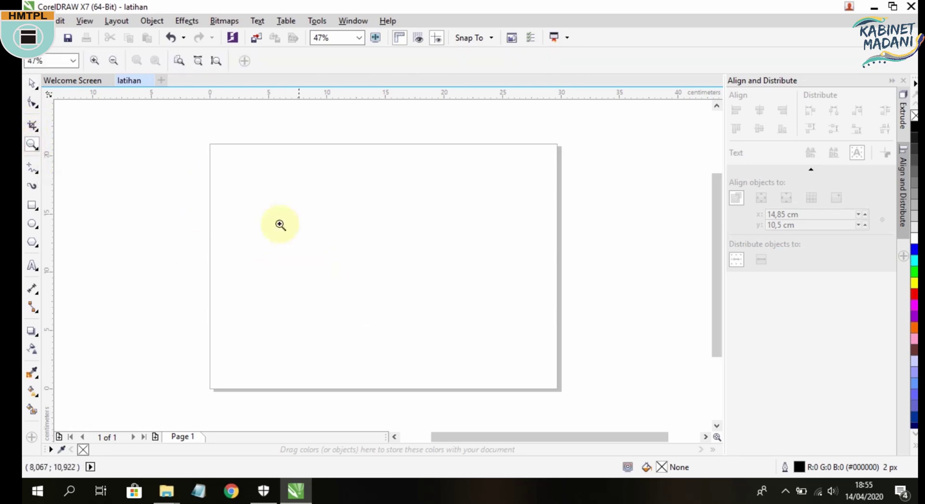
click(307, 215)
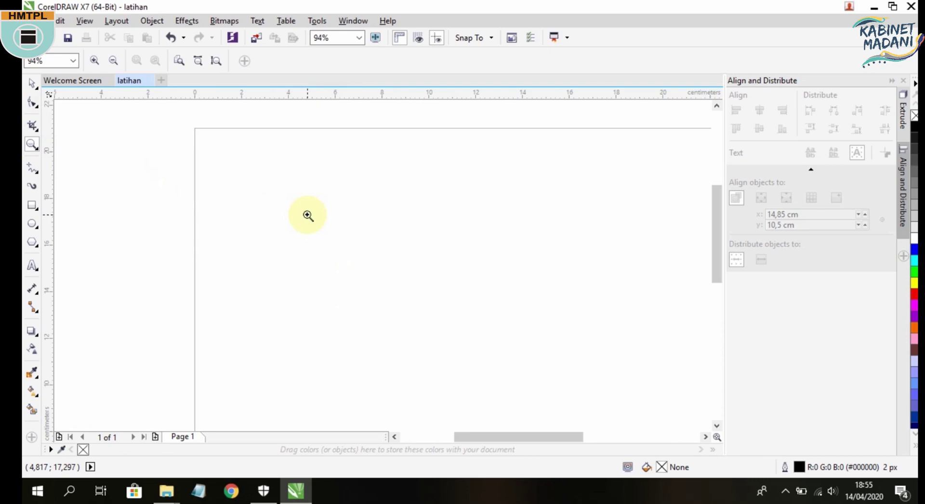
click(308, 215)
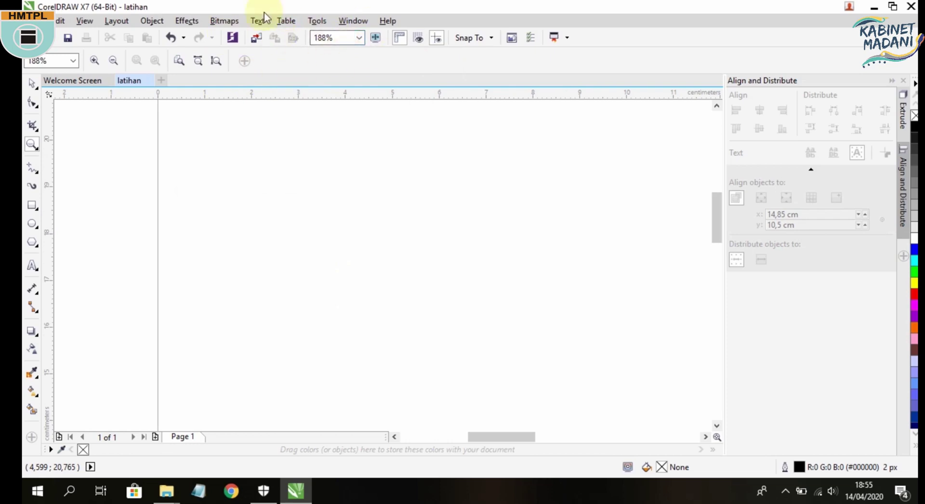
click(360, 38)
click(347, 51)
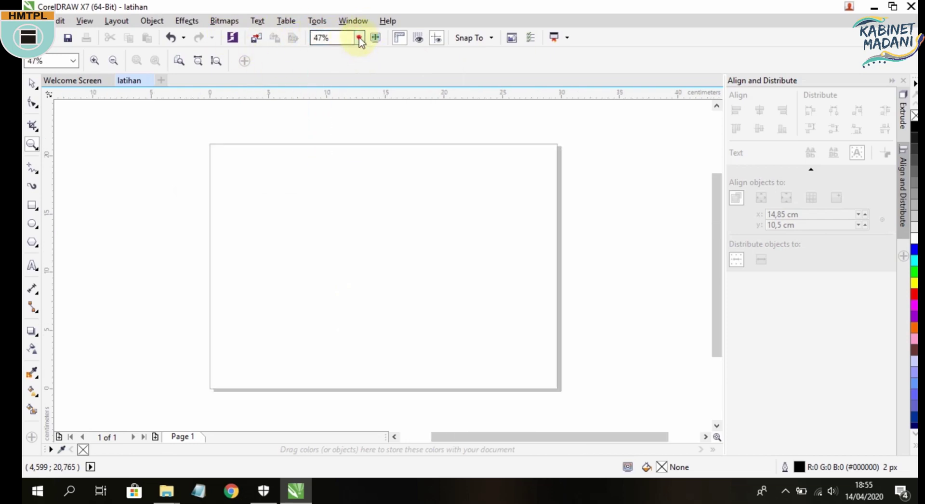
click(358, 37)
click(353, 99)
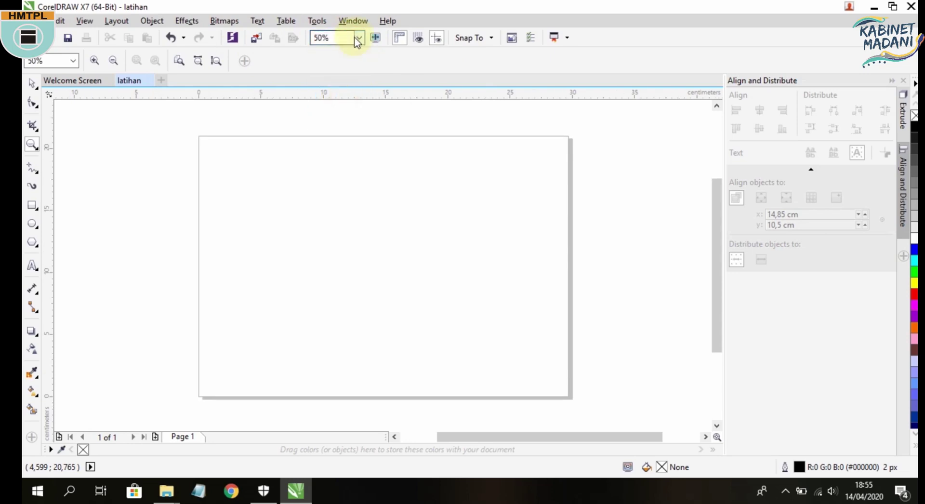
Draw a looping Freehand scribble about 10.7 by 9.6 cm in the page's upper-left area.
click(28, 173)
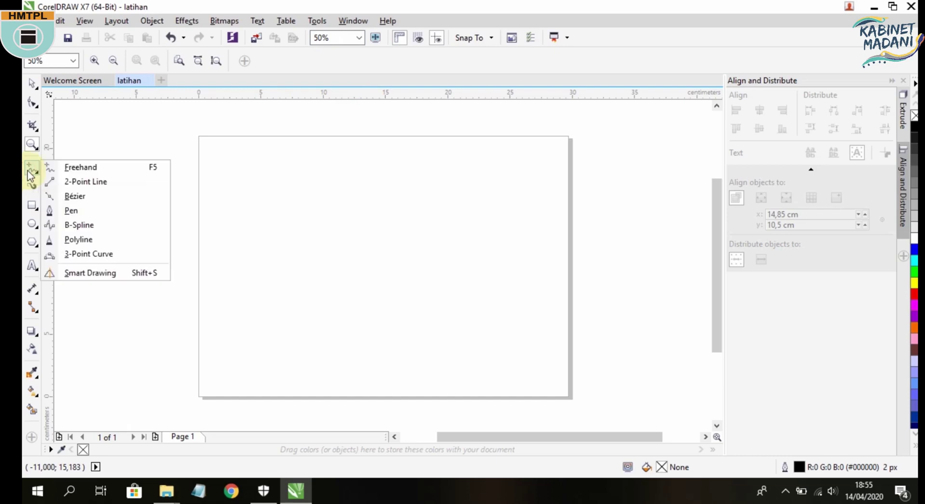
click(99, 168)
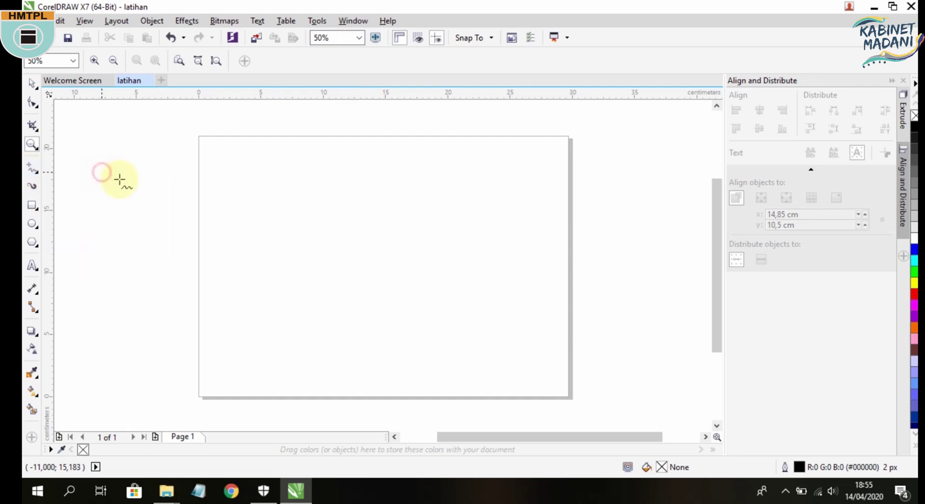
mouse_move(252, 180)
mouse_down()
mouse_move(253, 239)
mouse_move(299, 245)
mouse_move(284, 207)
mouse_move(332, 209)
mouse_up()
Draw a horizontal 2-Point Line about 18.2 cm long near the page's lower edge.
click(37, 173)
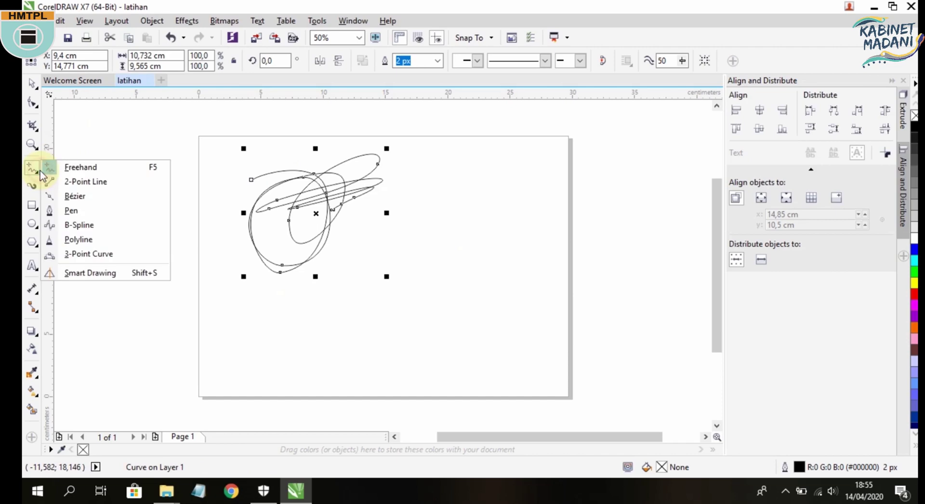
click(93, 183)
mouse_move(300, 343)
mouse_down()
mouse_move(530, 353)
mouse_move(526, 343)
mouse_up()
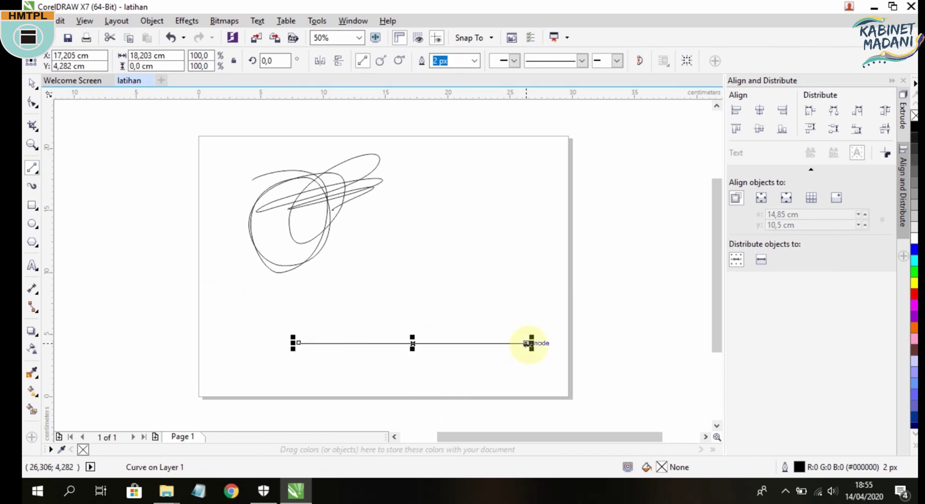
Draw a closed four-sided kite-like shape with straight Bézier segments in the page's upper-right area.
click(32, 169)
click(96, 198)
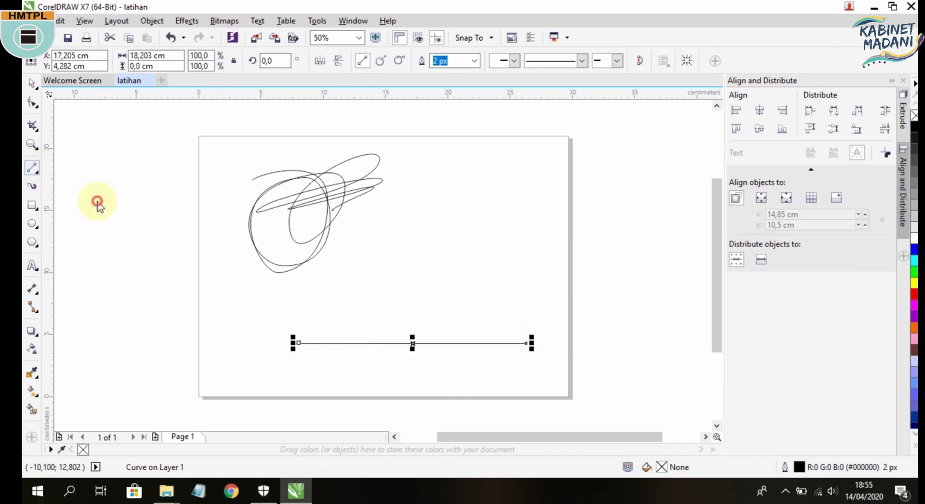
click(441, 152)
click(505, 267)
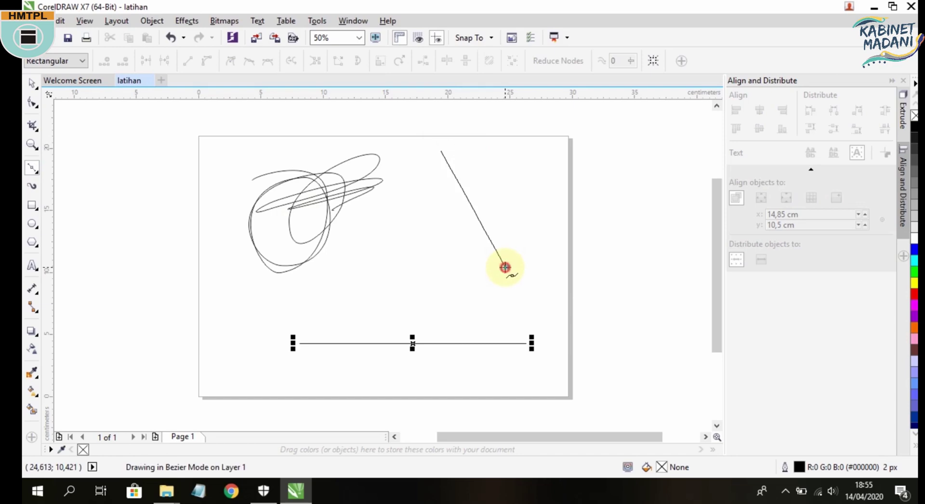
click(454, 278)
click(398, 248)
click(441, 151)
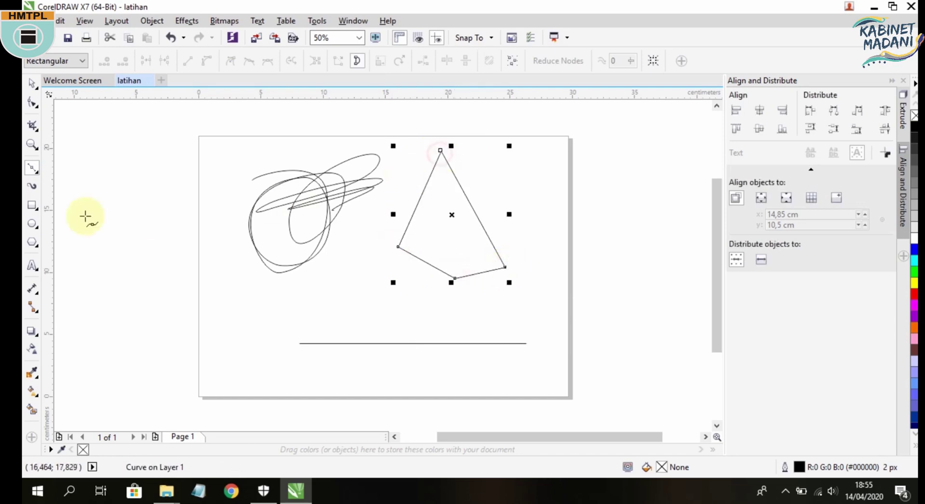
Draw an open path with the 3-Point Curve tool outside the page's left edge, joining a straight segment to a curved one, and deselect it.
click(32, 170)
click(32, 169)
click(32, 170)
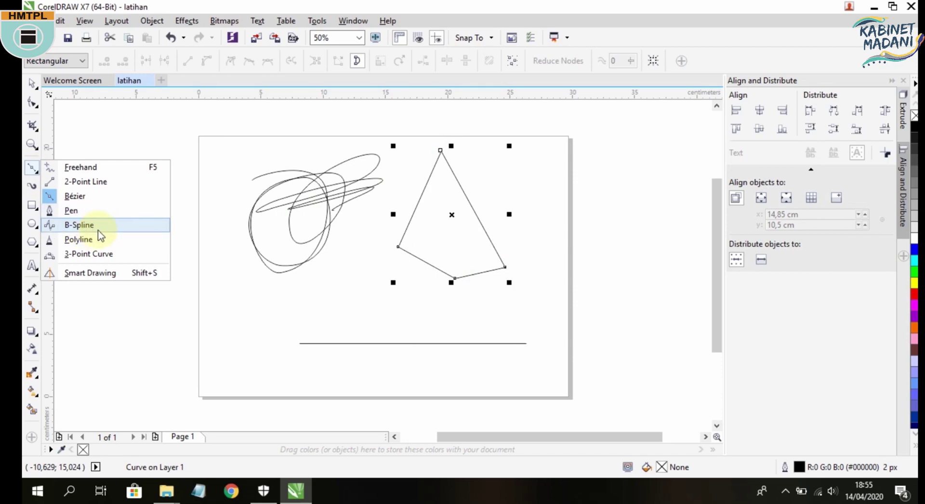
click(114, 254)
drag(87, 256, 182, 258)
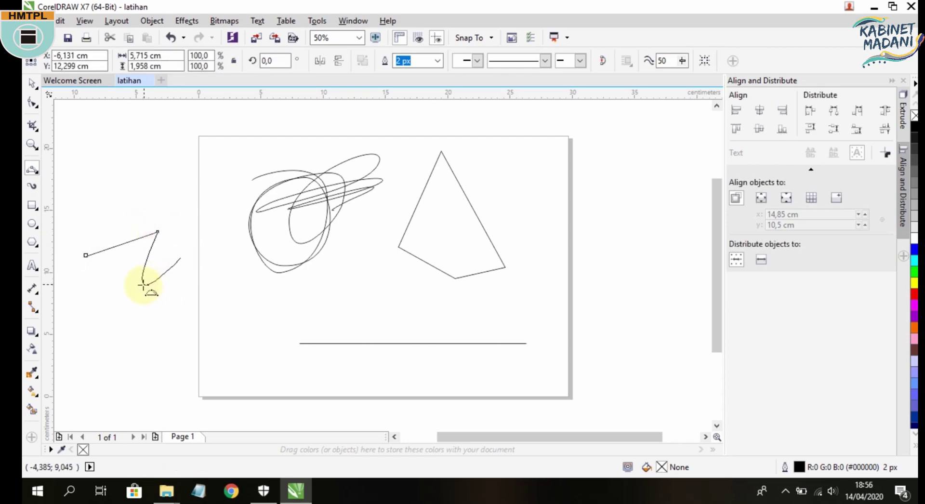
click(148, 257)
click(154, 306)
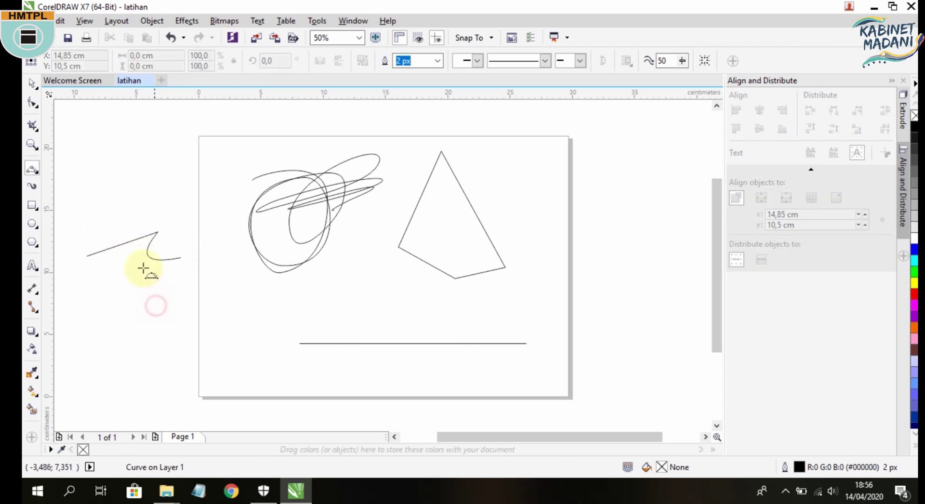
Paint a looping Artistic Media stroke over the page's upper-left corner using the rough bristle brush from the Artistic category.
click(32, 187)
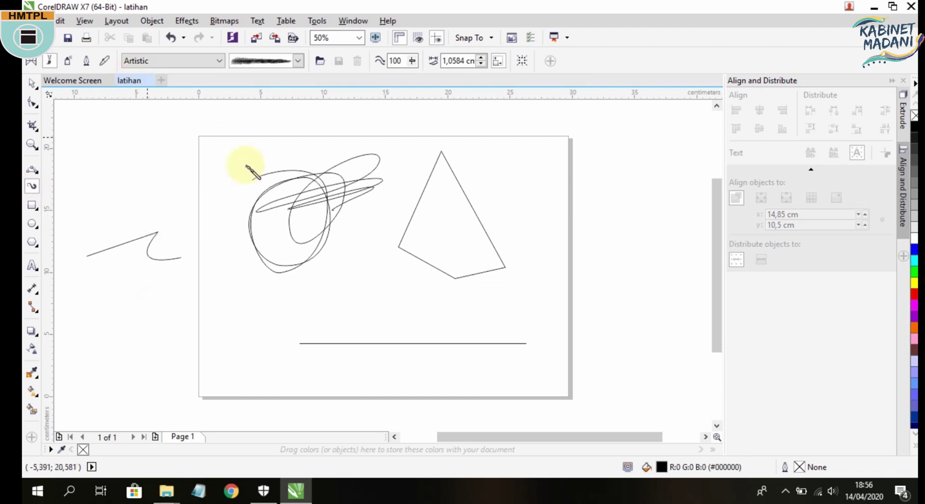
click(248, 62)
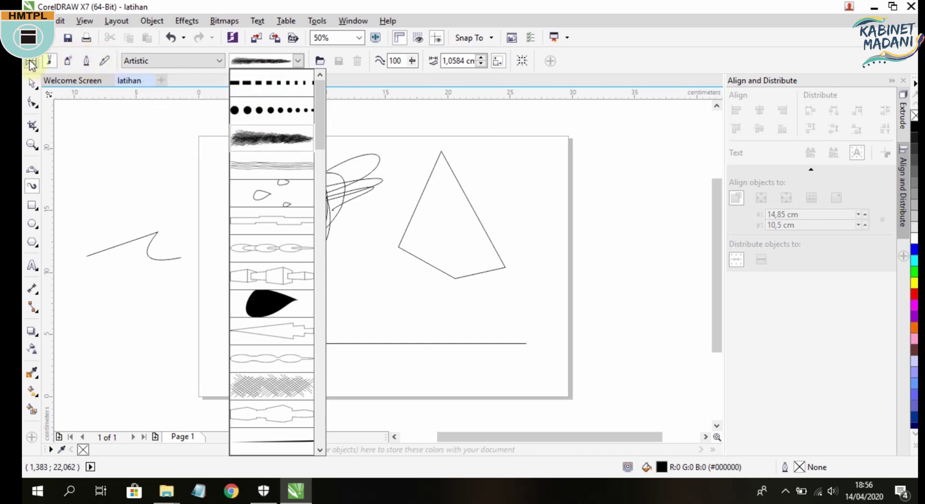
click(50, 60)
click(273, 60)
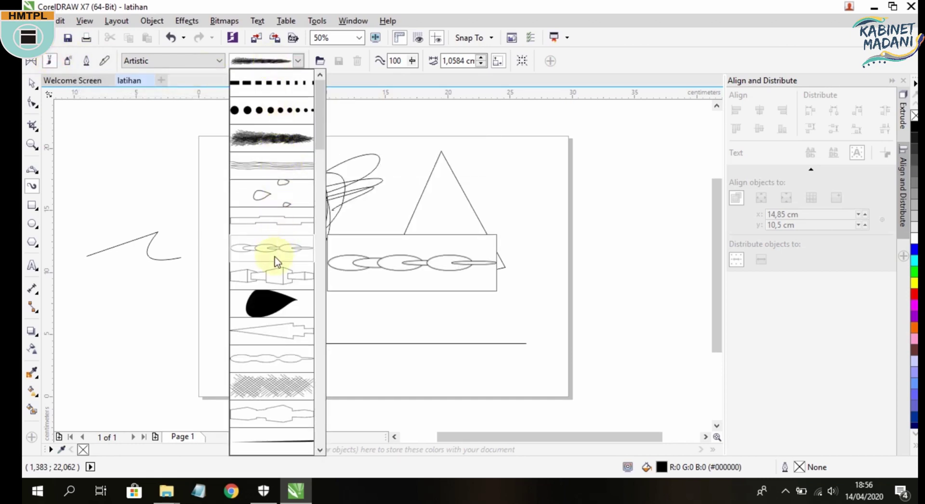
click(280, 140)
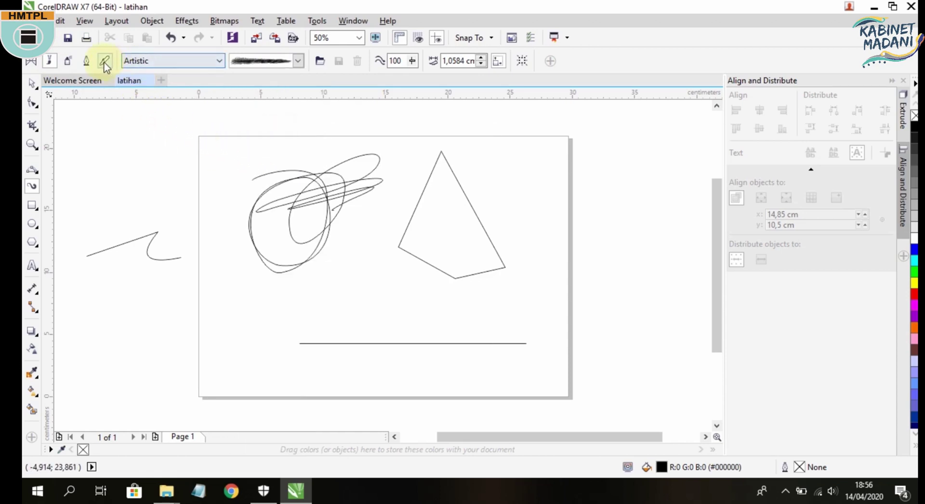
mouse_move(139, 171)
mouse_down()
mouse_move(140, 149)
mouse_move(166, 165)
mouse_move(180, 206)
mouse_move(223, 197)
mouse_up()
Restyle the looping Artistic Media stroke with the round-dot brush and then with the solid black teardrop brush.
click(250, 62)
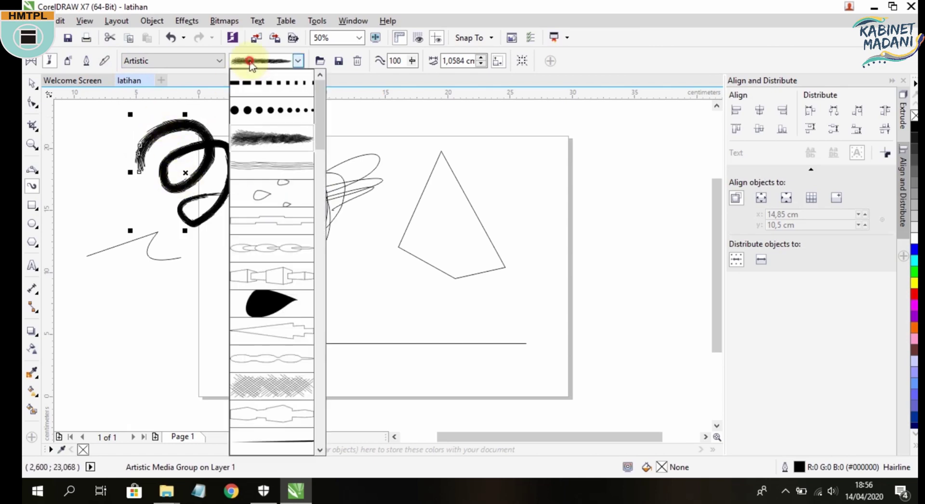
click(283, 111)
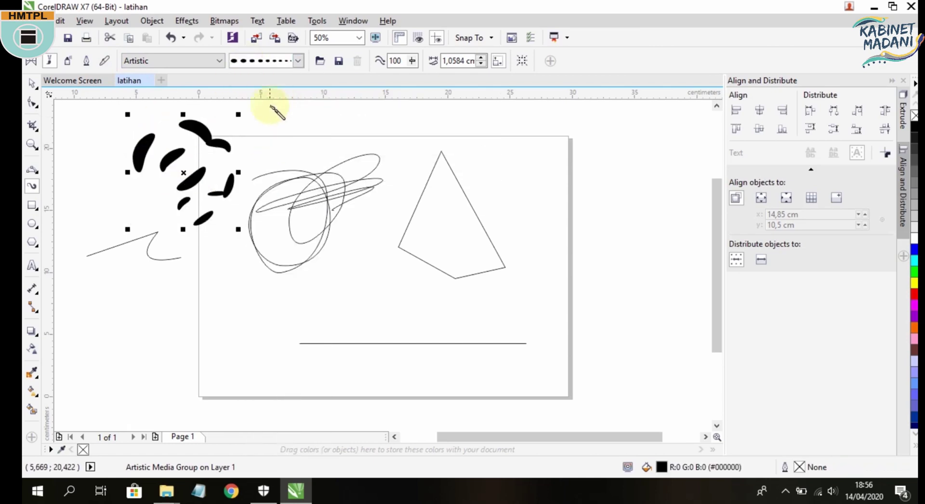
click(299, 61)
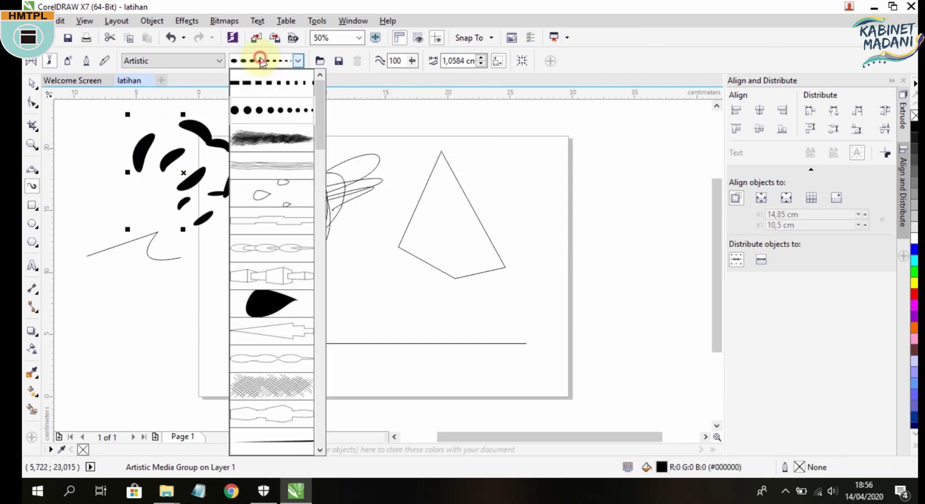
click(272, 291)
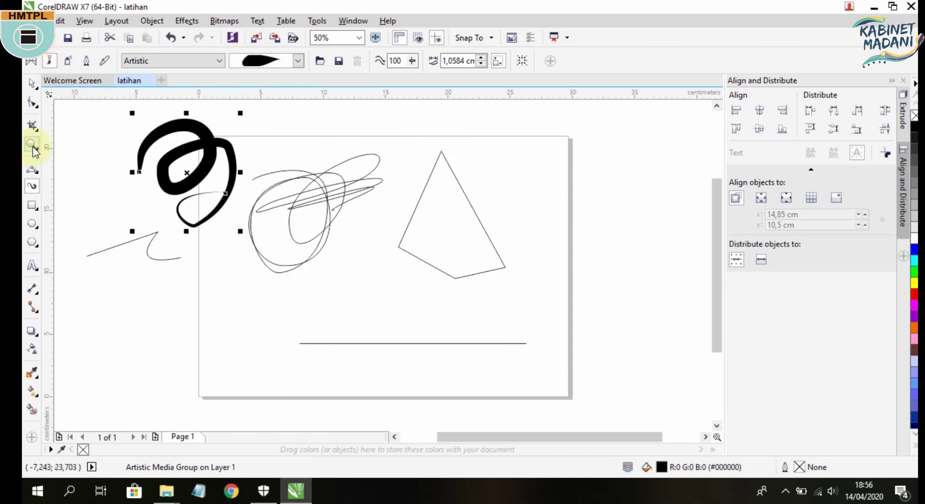
Draw a rectangle about 7.9 by 6.5 cm across the page's lower-left edge.
click(31, 206)
click(30, 205)
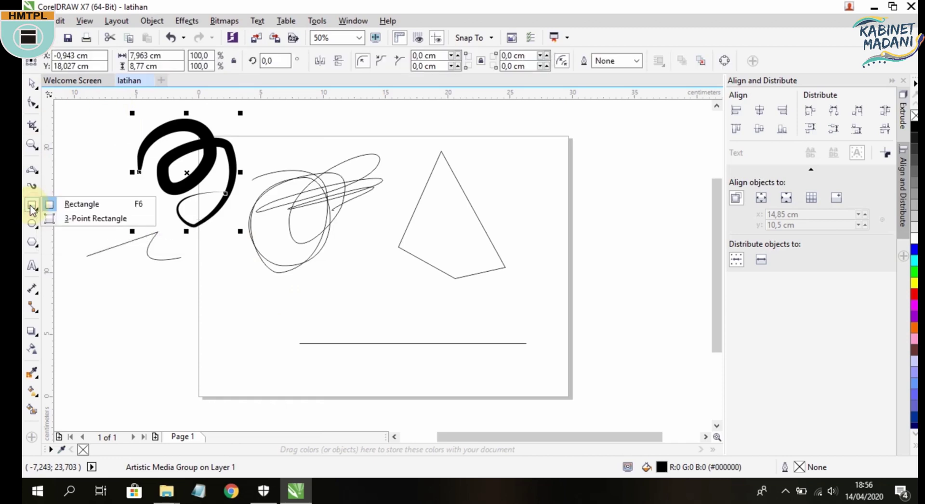
click(85, 202)
mouse_move(190, 299)
mouse_down()
mouse_move(311, 384)
mouse_move(288, 380)
mouse_up()
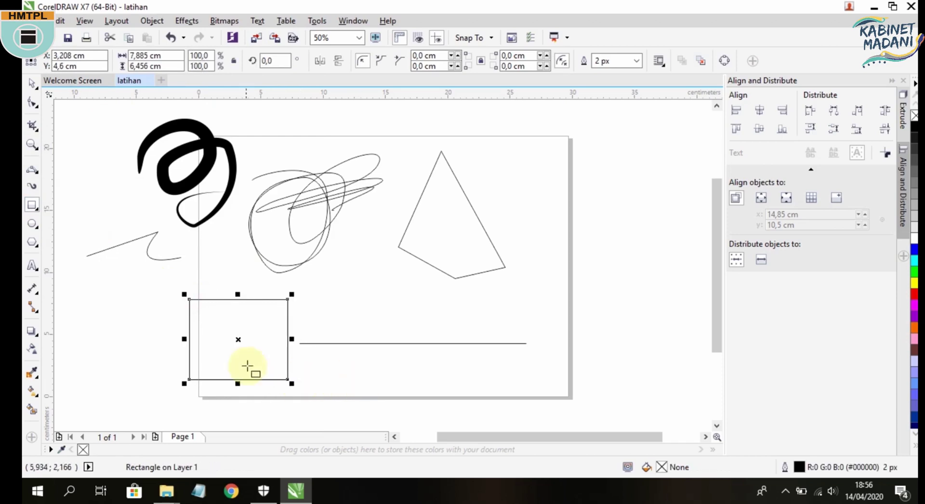
Draw a flat, line-like shape about 10.7 cm long with the 3-Point Rectangle tool below the horizontal line, and deselect it.
click(37, 206)
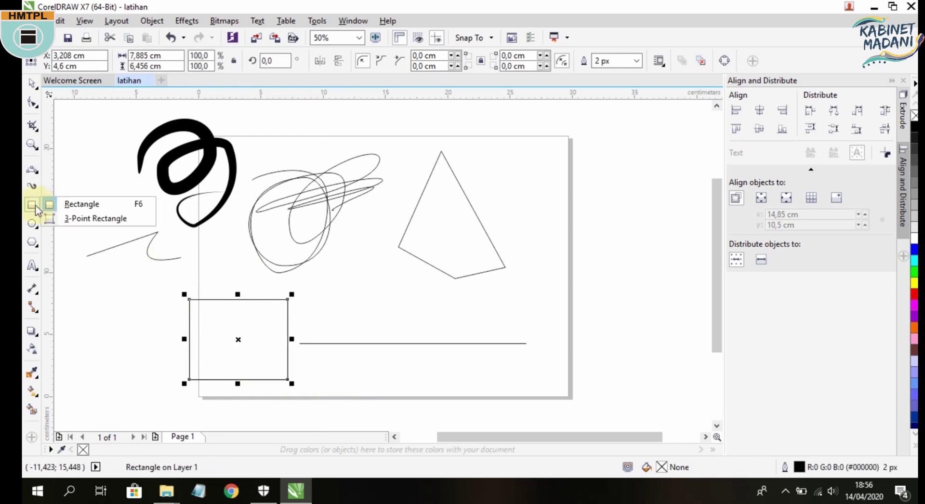
click(33, 207)
click(32, 207)
click(58, 203)
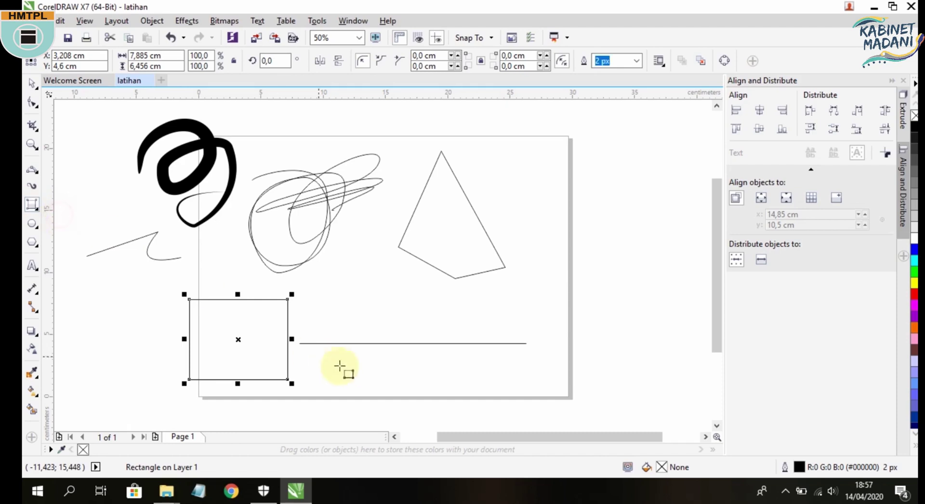
click(343, 369)
drag(341, 372, 454, 371)
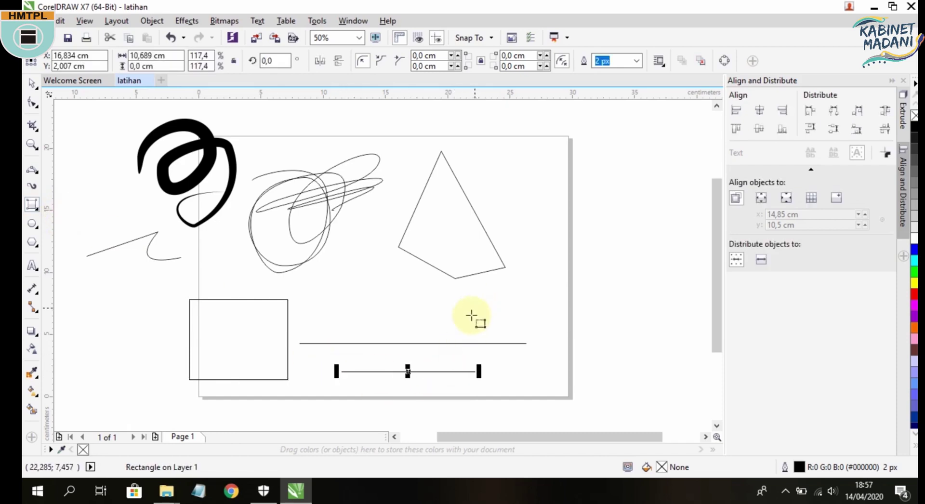
click(522, 367)
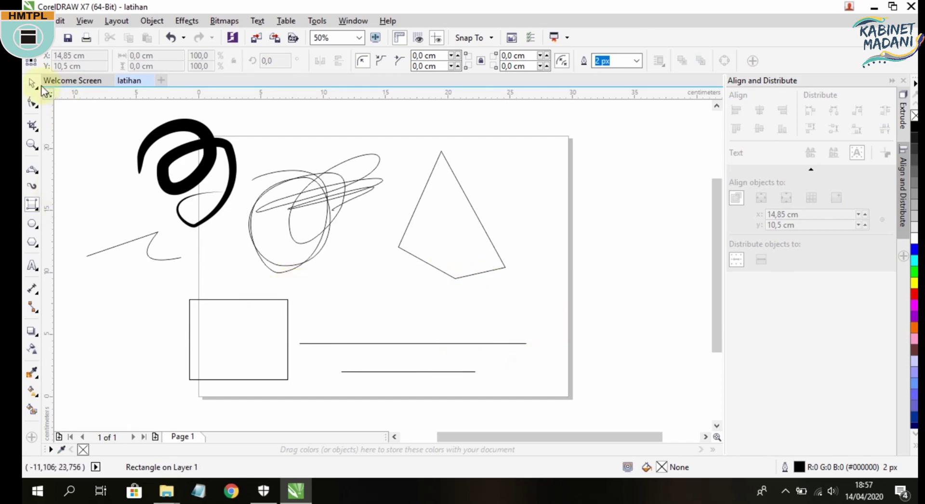
Draw an ellipse across the page's lower-right edge and set its width and height to 10 cm.
click(33, 224)
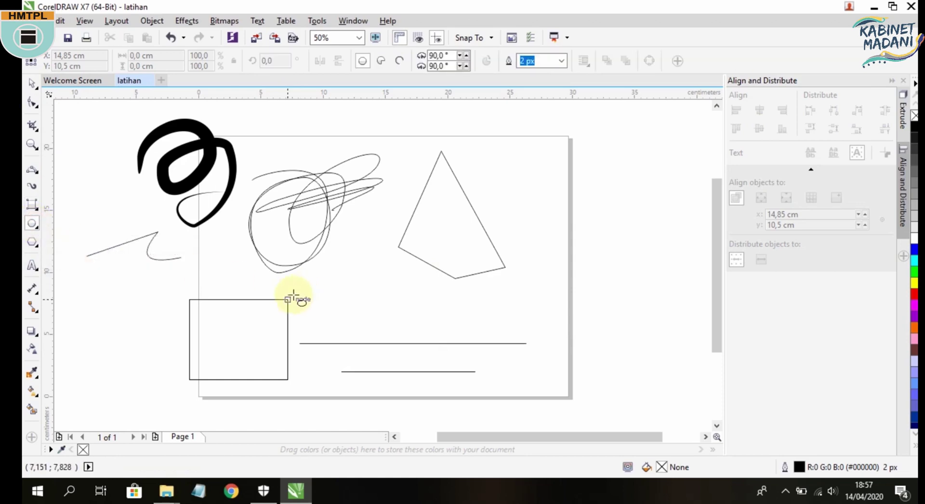
drag(545, 269, 658, 379)
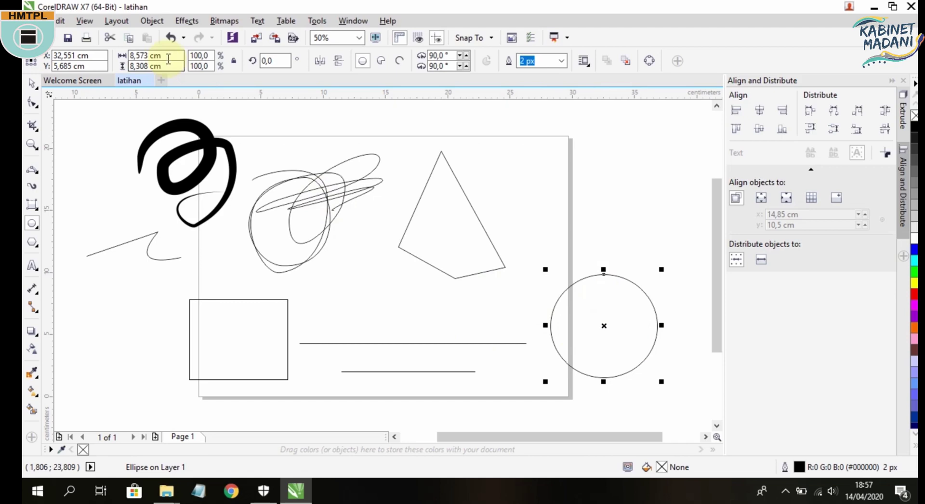
double_click(139, 56)
text(10)
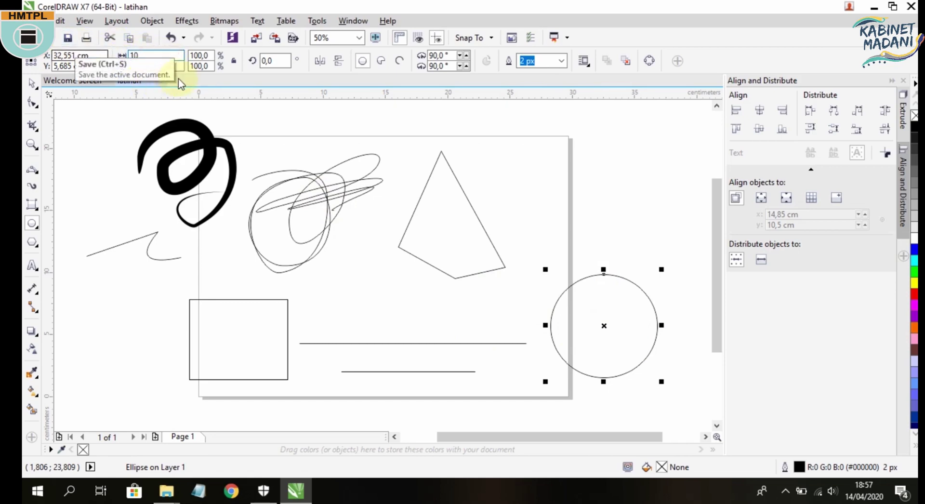
key(Tab)
text(10)
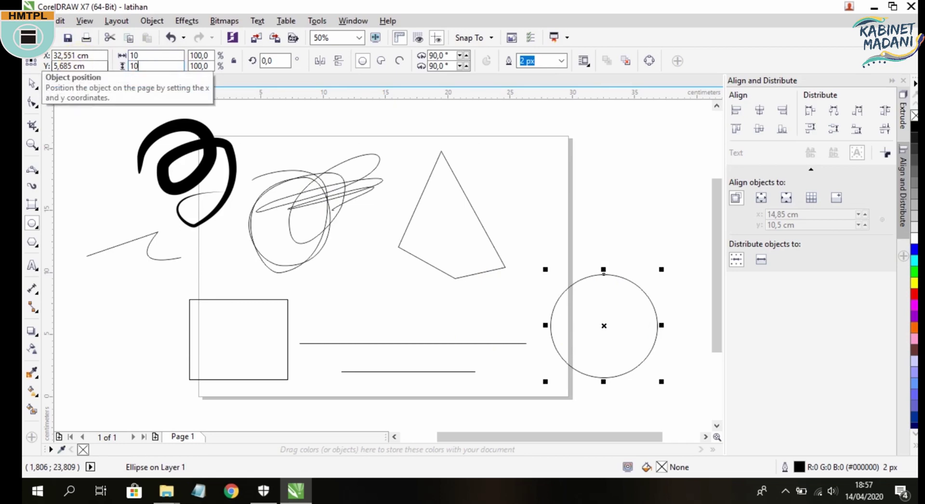
key(Return)
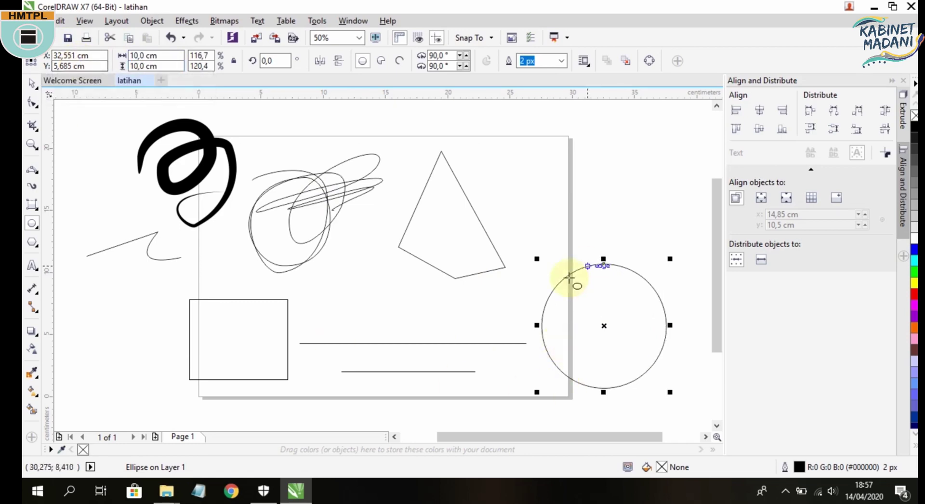
Move the circle up along the page's right edge to beside the kite-like shape, and deselect it.
key(space)
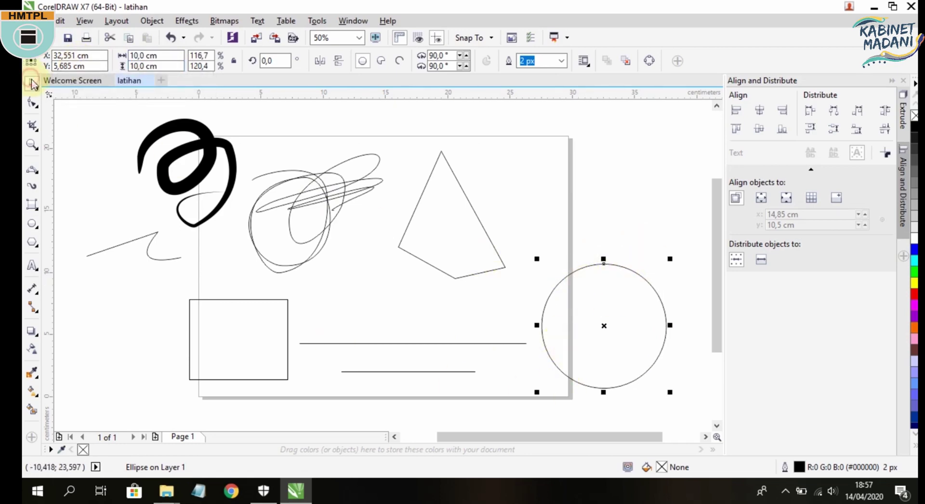
drag(607, 272, 590, 170)
click(618, 341)
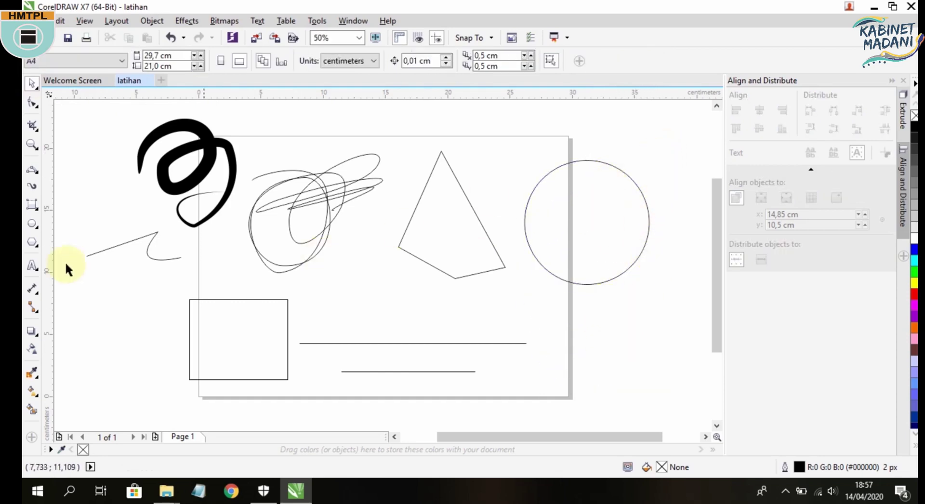
Draw a polygon outside the page, left of the rectangle, and set its number of sides to 8.
click(34, 227)
click(37, 241)
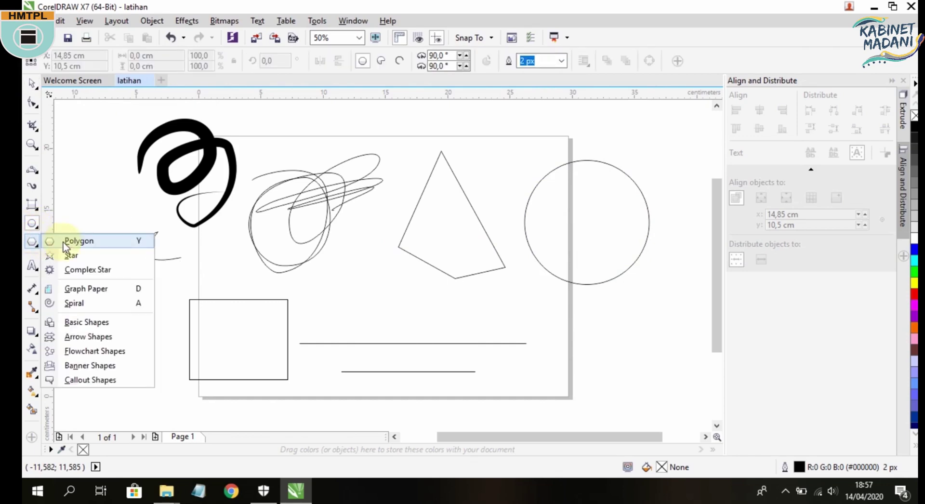
click(67, 241)
drag(85, 302, 156, 375)
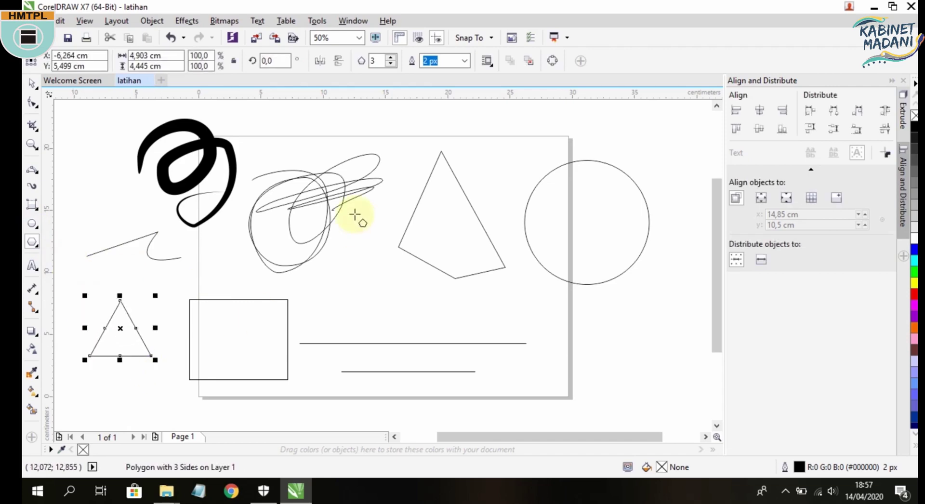
click(390, 58)
click(391, 57)
click(391, 57)
click(391, 57)
click(391, 57)
Draw the cut-corner flowchart shape about 12.1 by 8.3 cm over the page's lower-right corner.
click(32, 246)
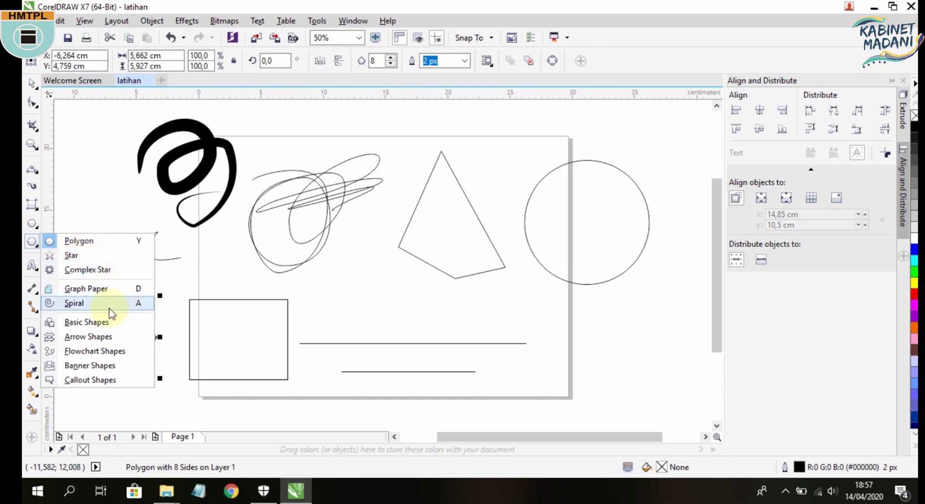
click(127, 356)
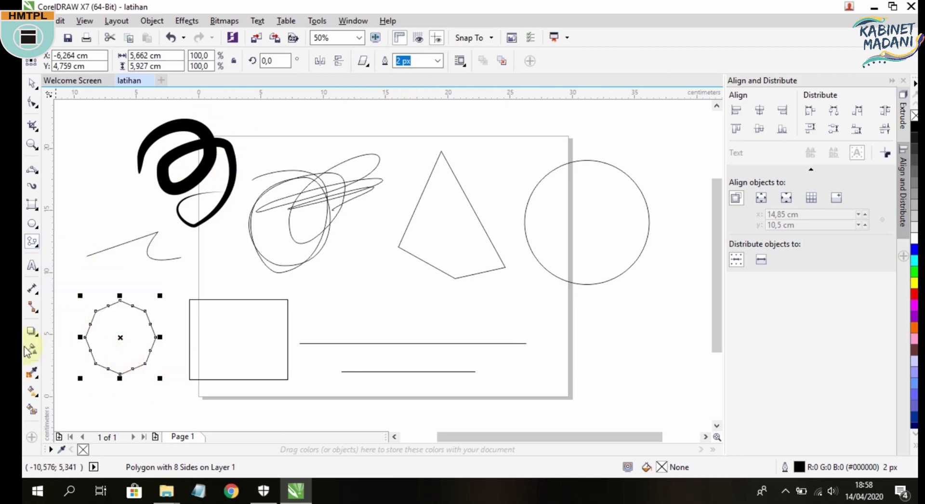
click(364, 60)
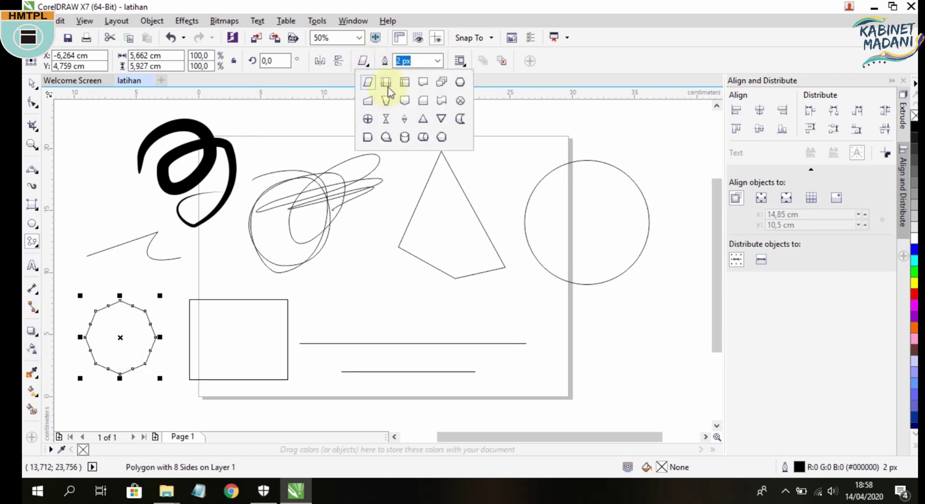
click(419, 102)
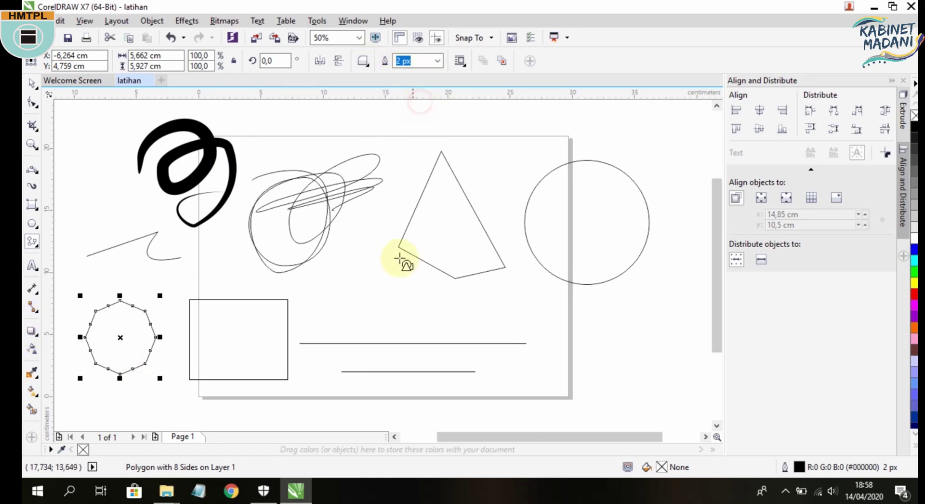
mouse_move(472, 299)
mouse_down()
mouse_move(574, 378)
mouse_move(624, 402)
mouse_up()
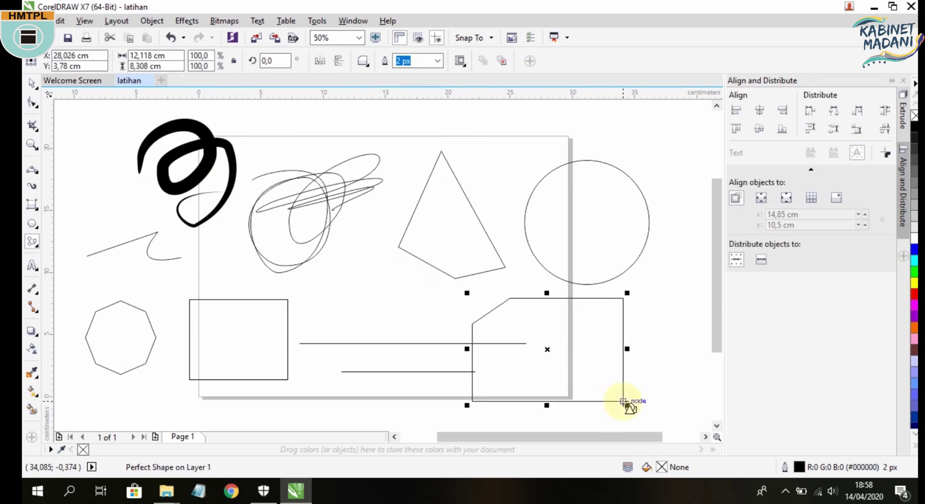
drag(661, 298, 702, 397)
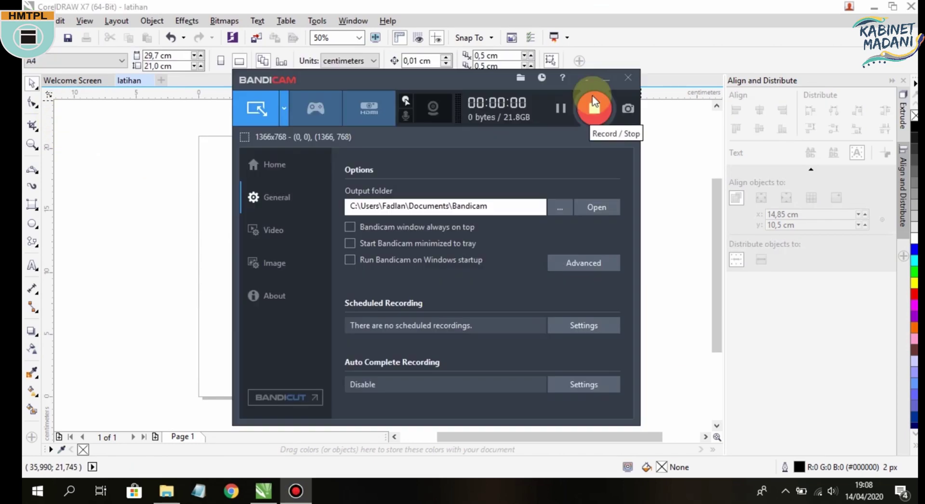
click(593, 102)
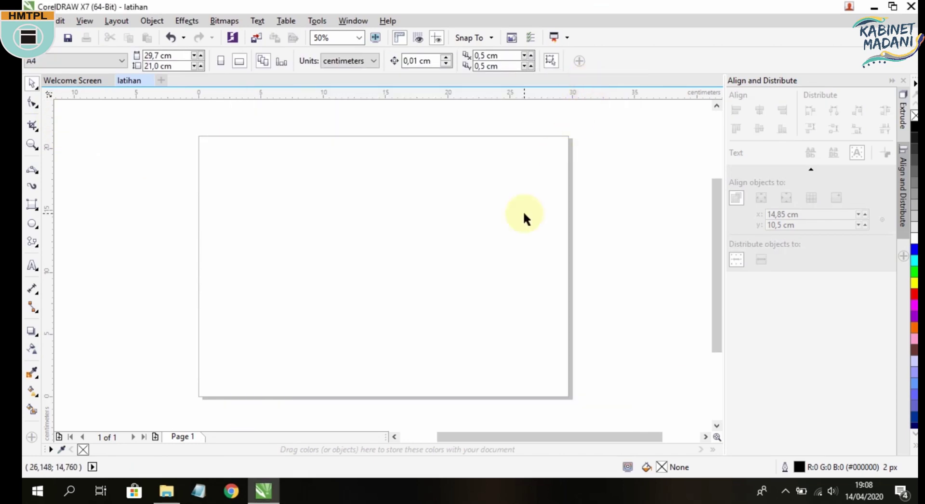
Add the artistic text DESIGN left of the page's center.
click(34, 247)
click(32, 267)
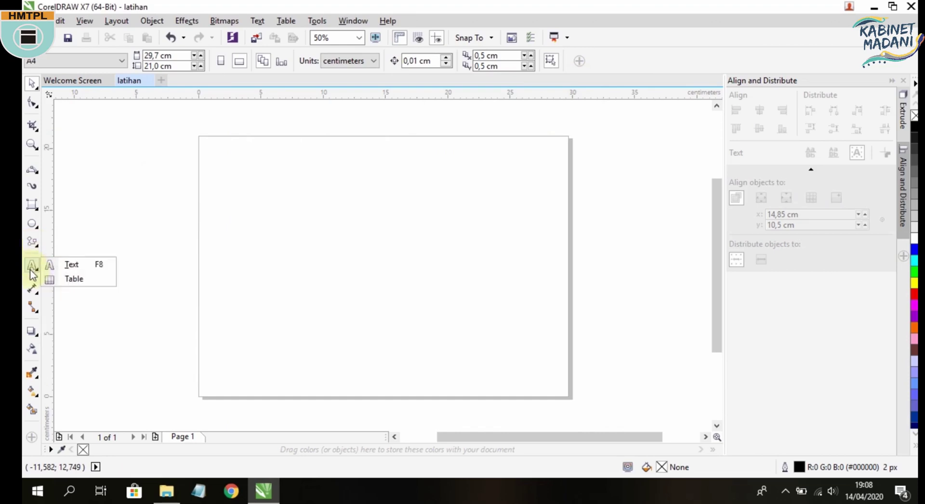
click(70, 265)
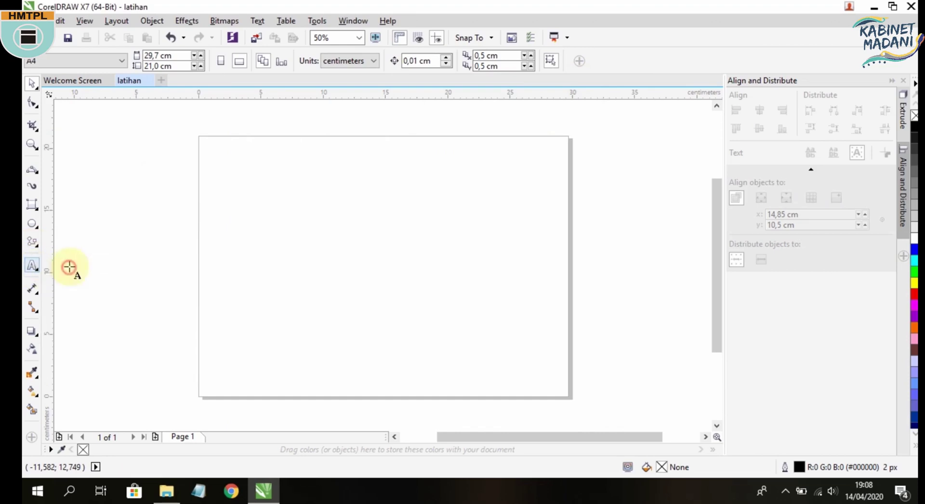
click(279, 263)
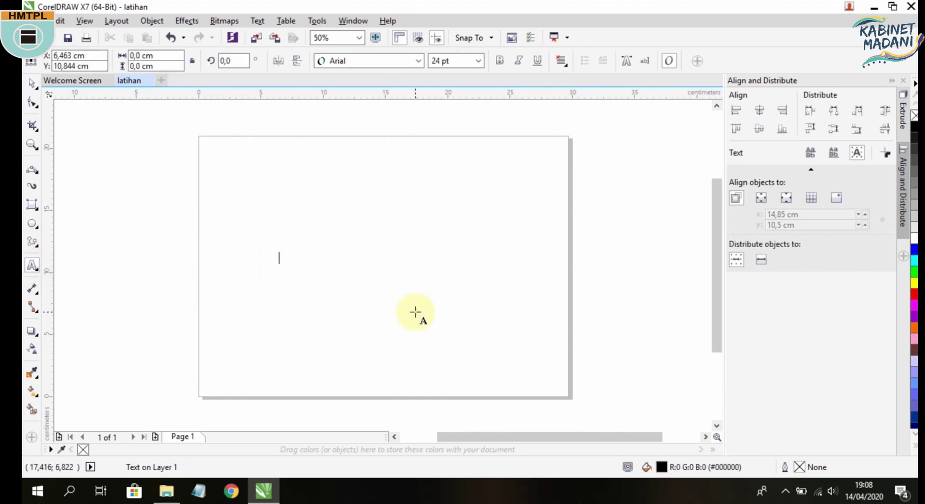
click(415, 312)
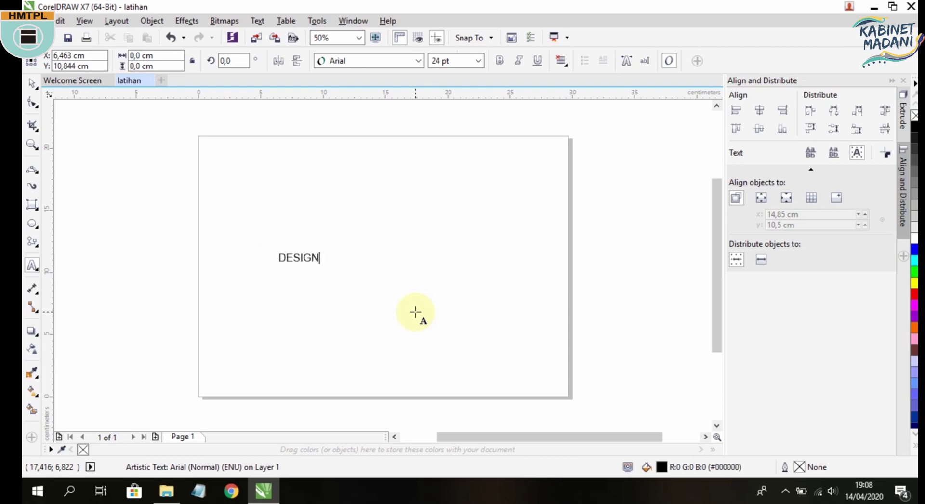
Enlarge the DESIGN text to about 88 pt and change its font to The Bold Font.
click(33, 86)
drag(323, 266, 426, 288)
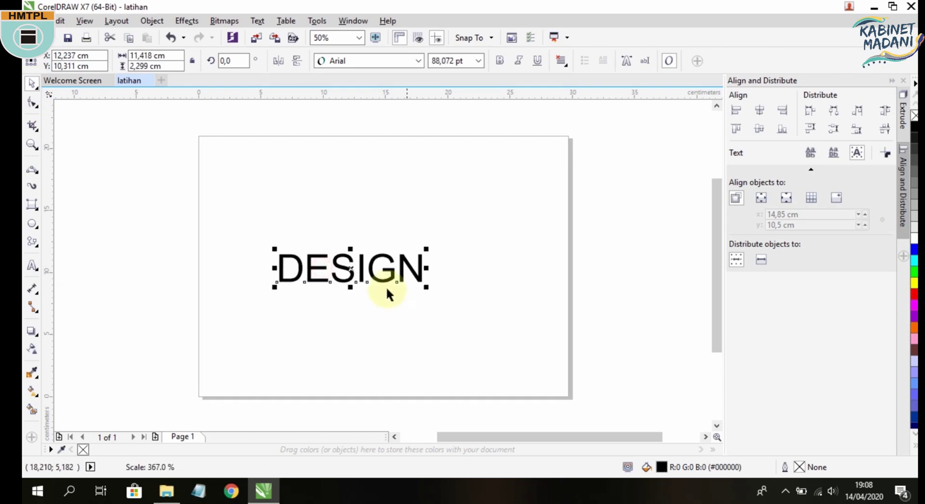
click(394, 61)
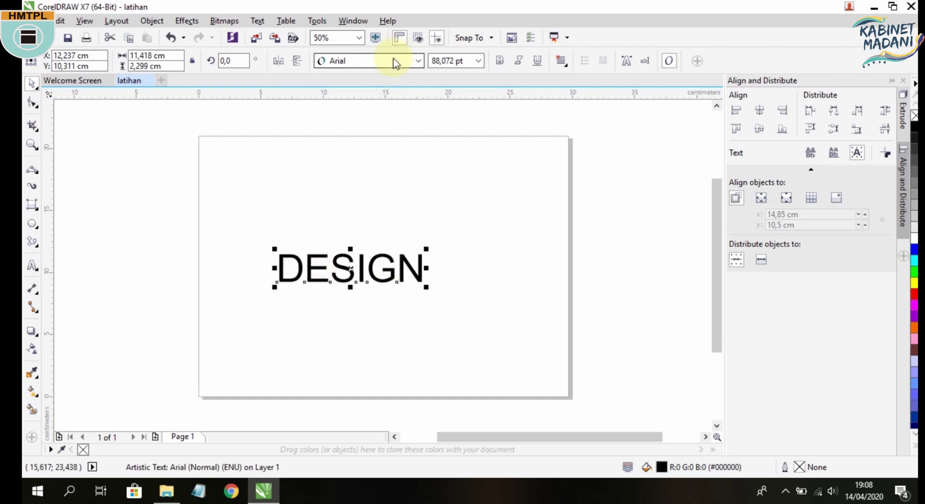
click(396, 93)
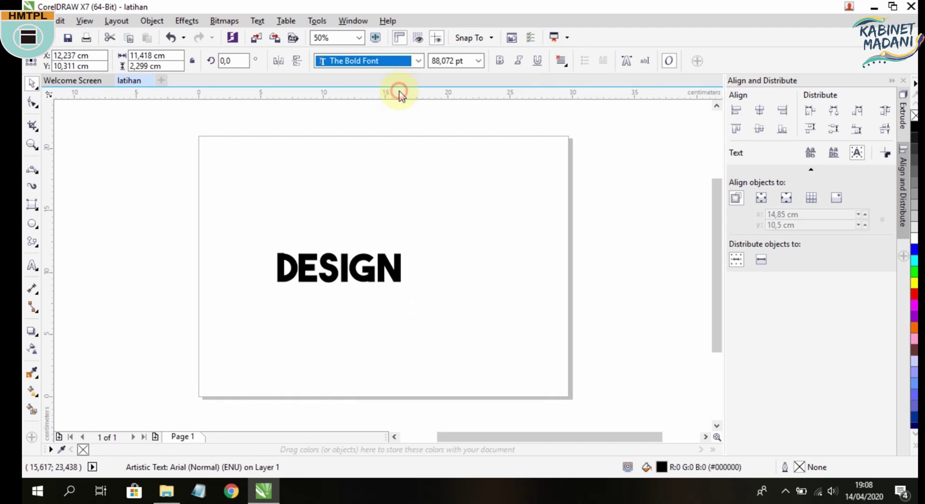
Try underlining the DESIGN text, remove the underline again and deselect the text.
click(538, 60)
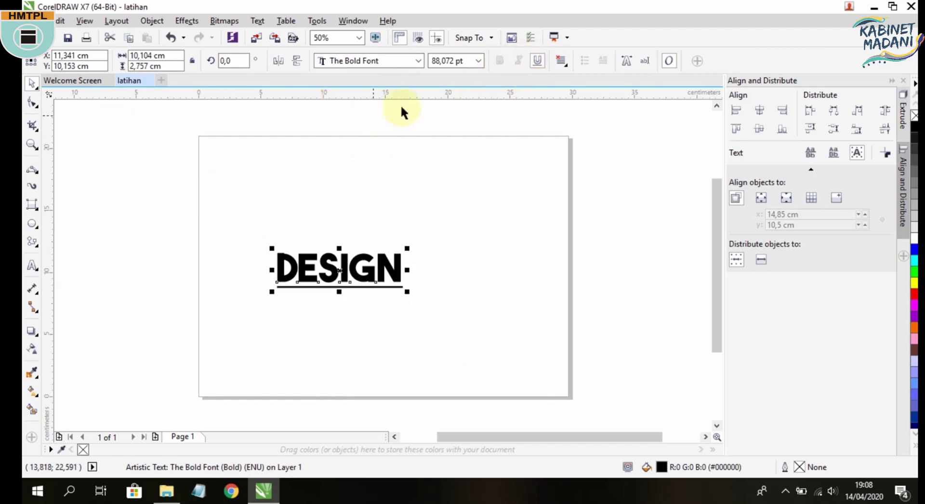
click(538, 60)
click(100, 200)
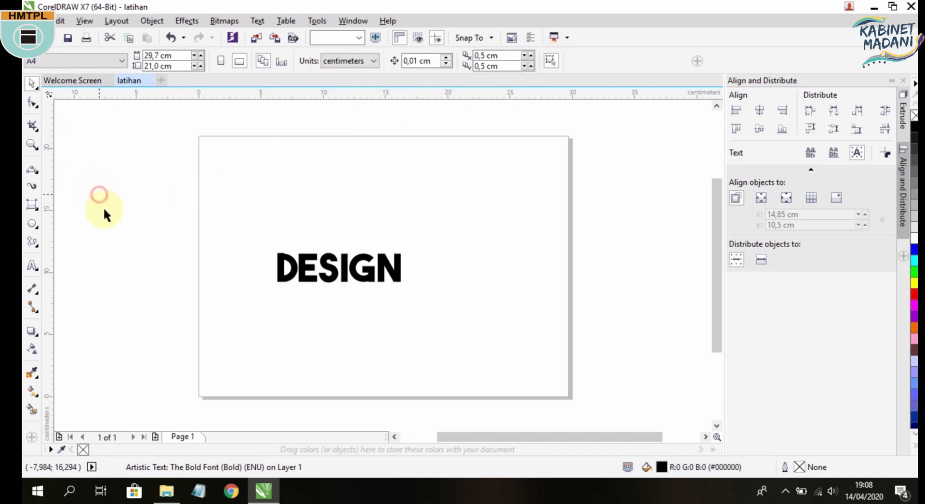
click(32, 265)
click(32, 266)
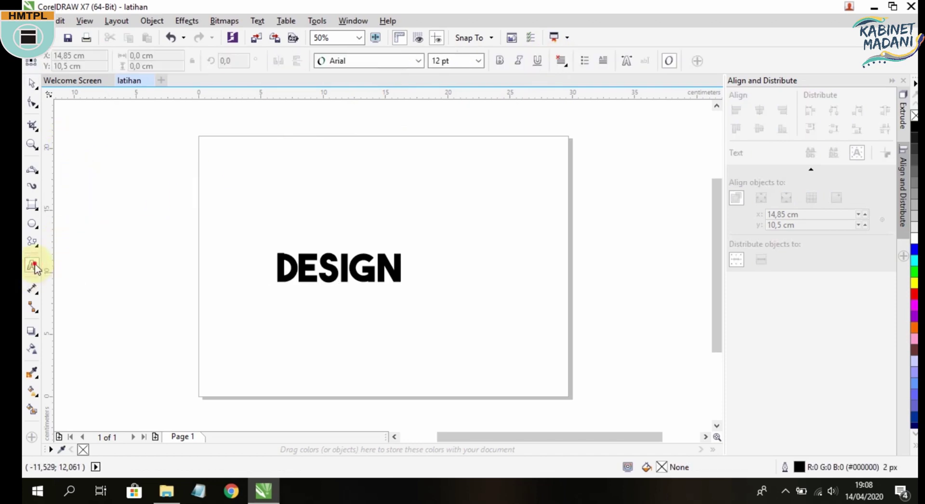
click(33, 266)
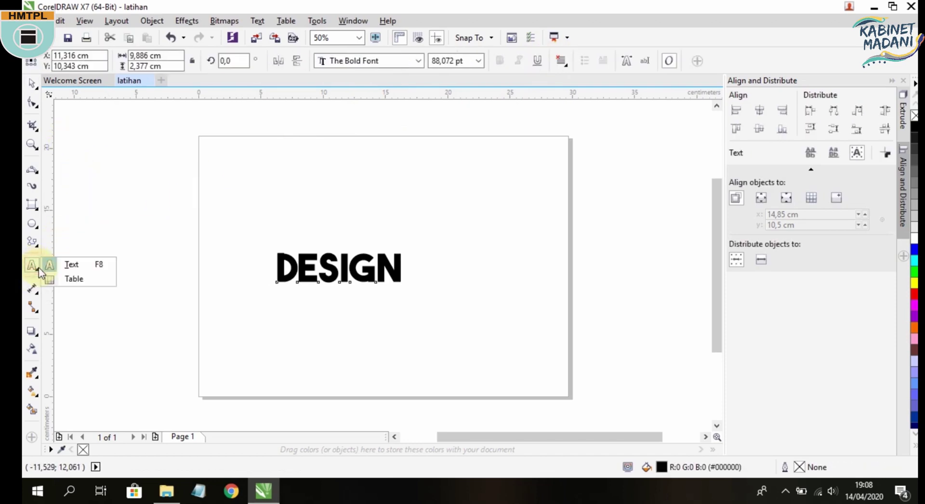
click(33, 265)
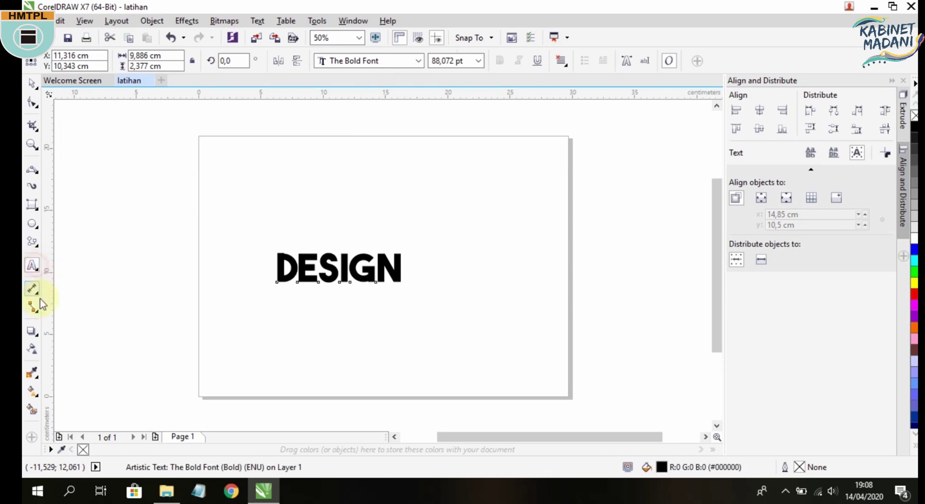
click(32, 291)
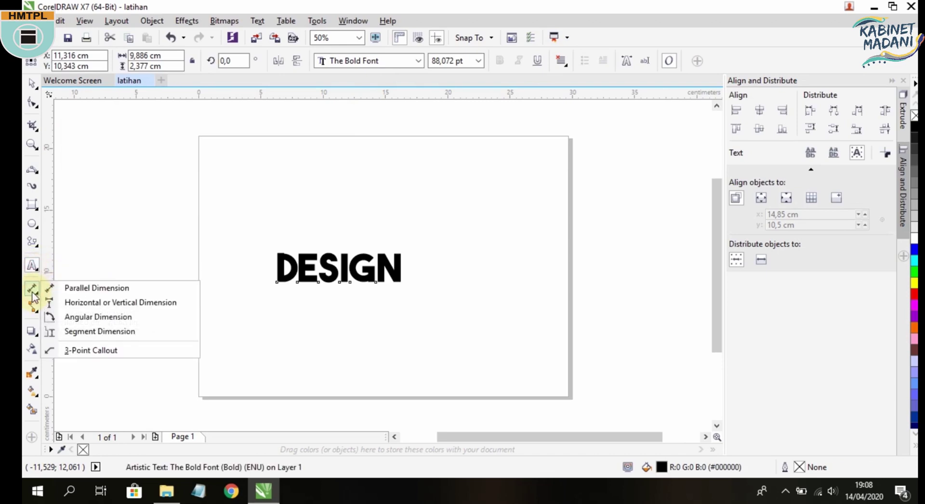
Draw a horizontal parallel dimension about 6.9 cm long above the DESIGN text.
click(73, 287)
drag(257, 193, 343, 197)
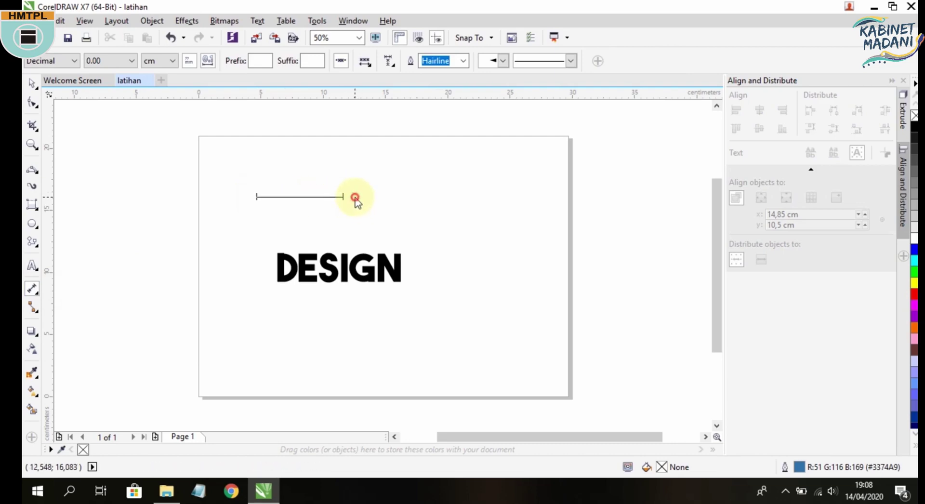
click(355, 200)
scroll(282, 201, up, 3)
scroll(107, 169, down, 2)
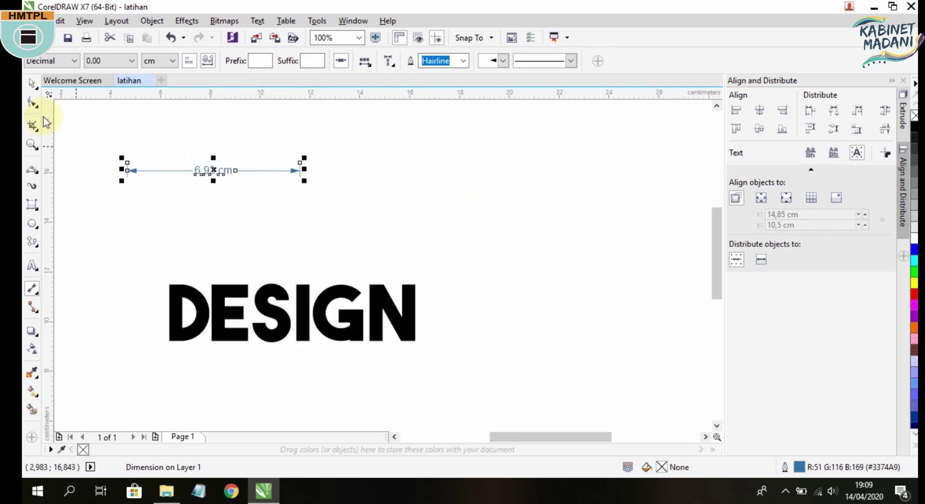
Delete the dimension line and the DESIGN text from the page.
click(32, 83)
drag(344, 136, 112, 243)
key(Delete)
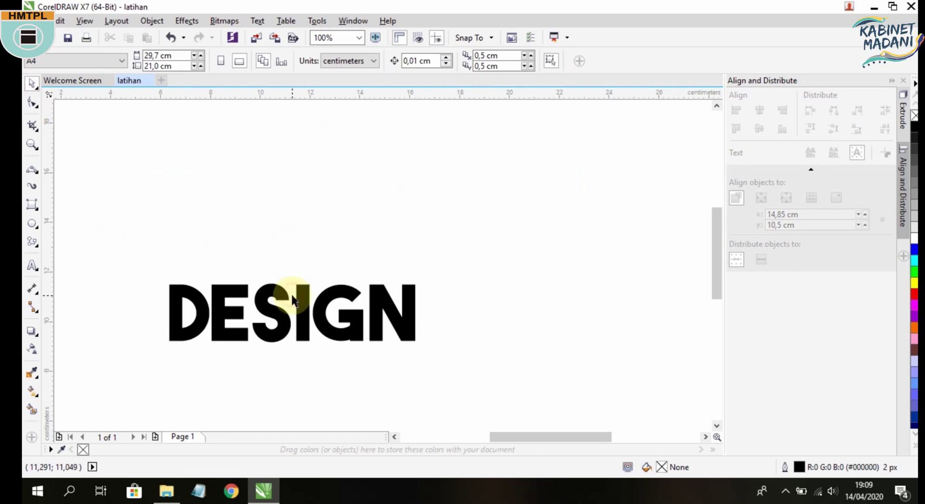
click(302, 314)
key(Delete)
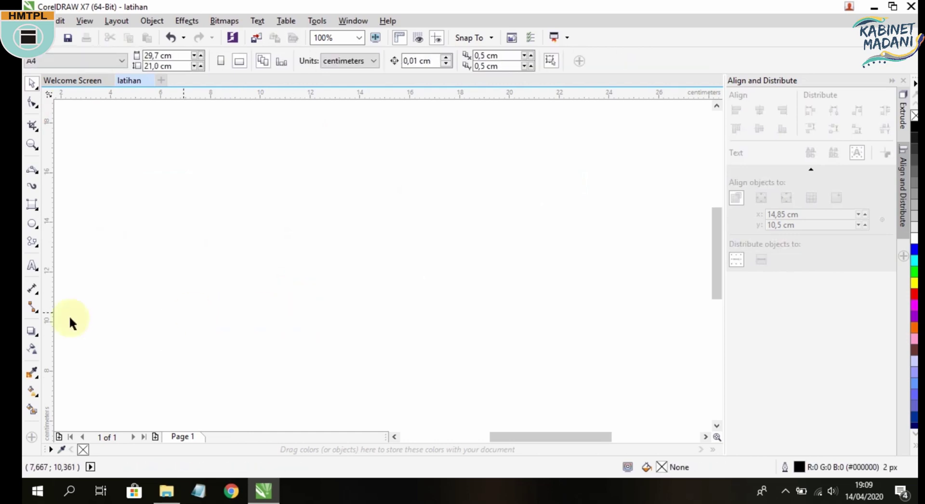
Draw a straight connector line sloping down to the right across the empty page.
click(31, 311)
click(32, 310)
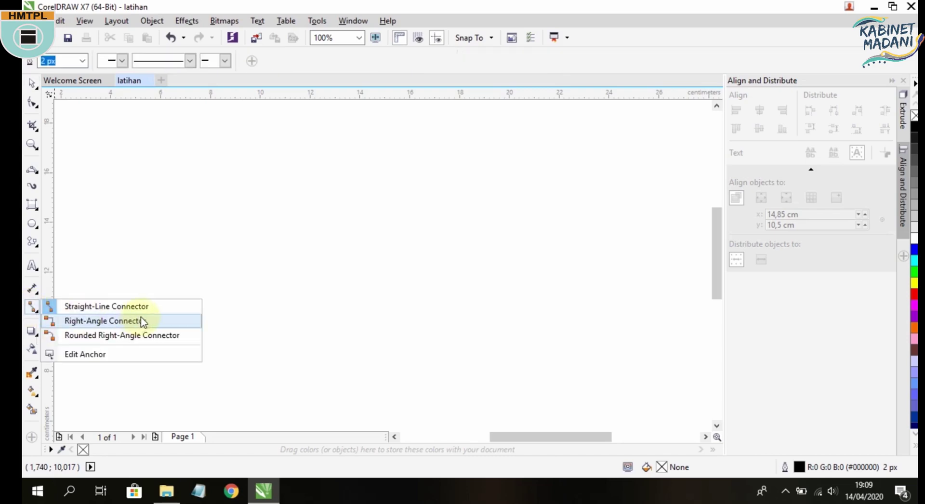
click(142, 318)
drag(174, 252, 342, 333)
scroll(225, 293, up, 2)
scroll(222, 293, down, 2)
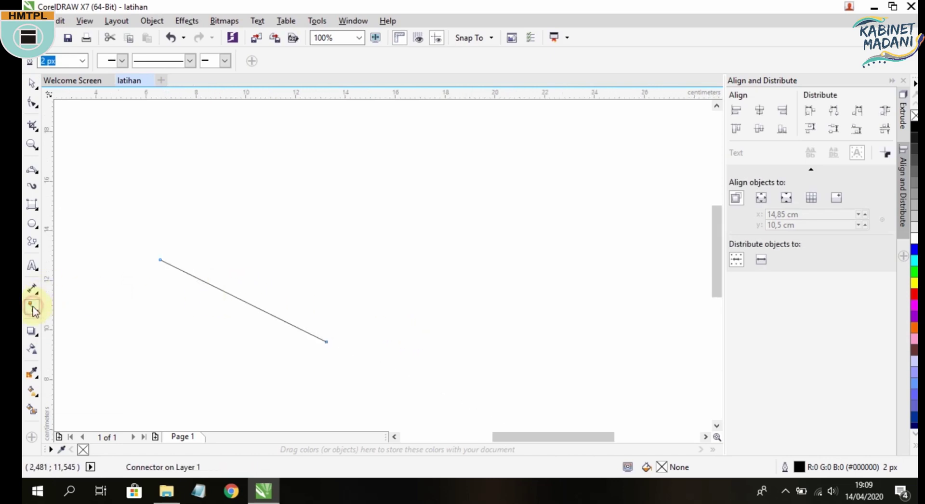
Switch to the Right-Angle Connector tool, deselect the sloping connector line and delete it.
click(32, 307)
click(29, 173)
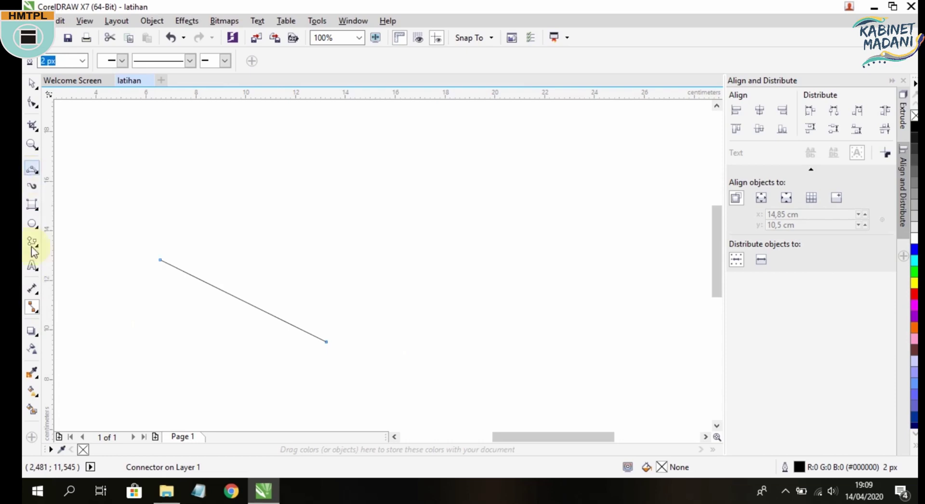
click(32, 306)
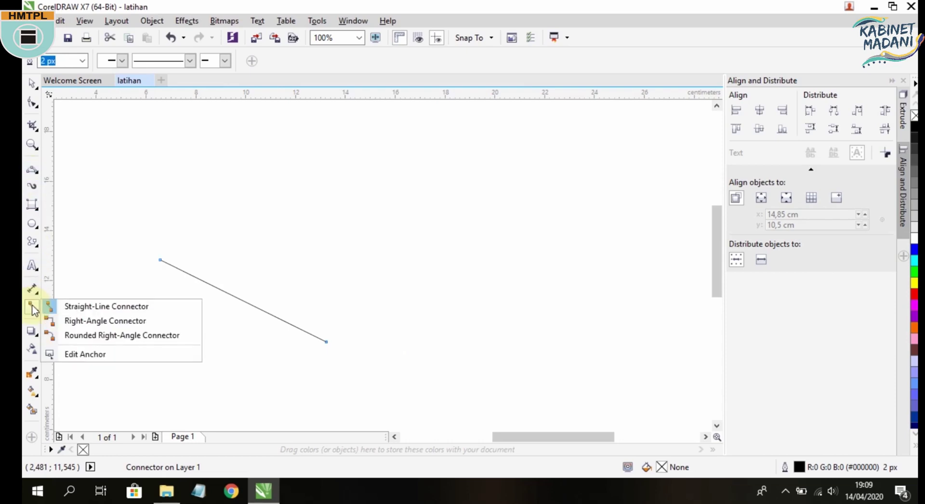
click(93, 321)
click(32, 84)
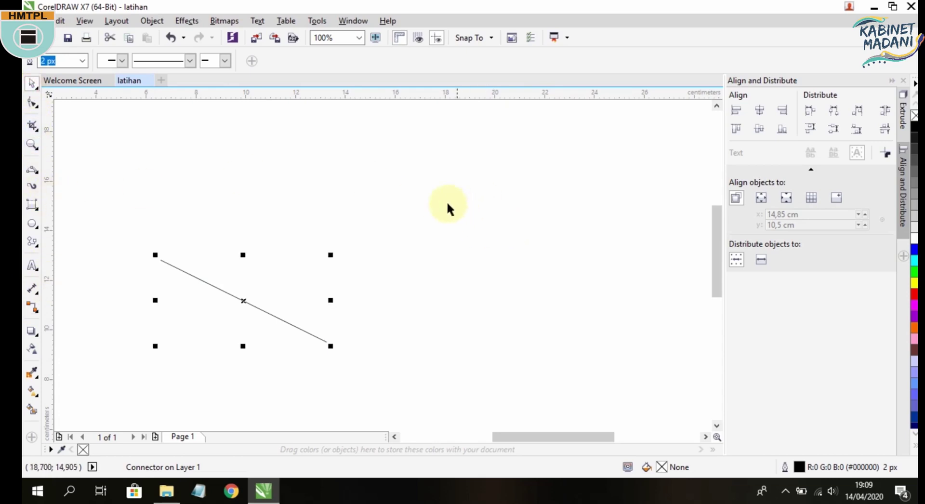
click(417, 212)
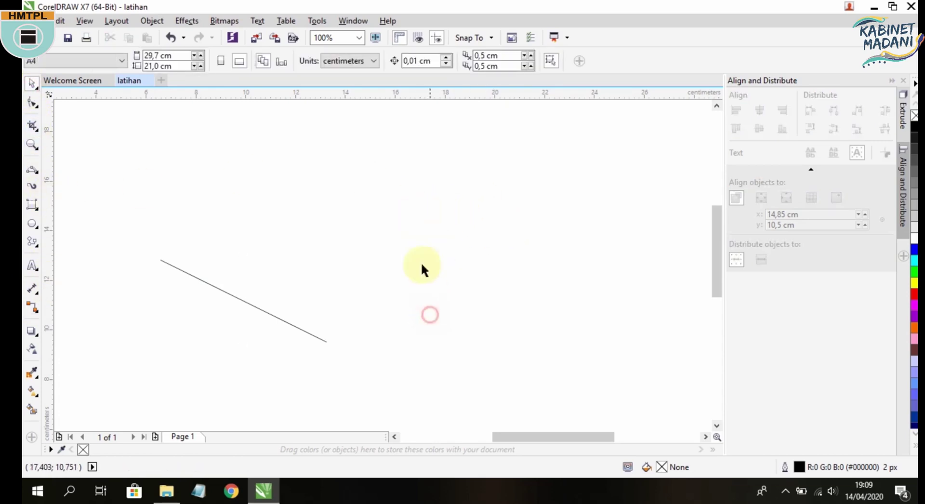
key(ctrl+a)
key(Delete)
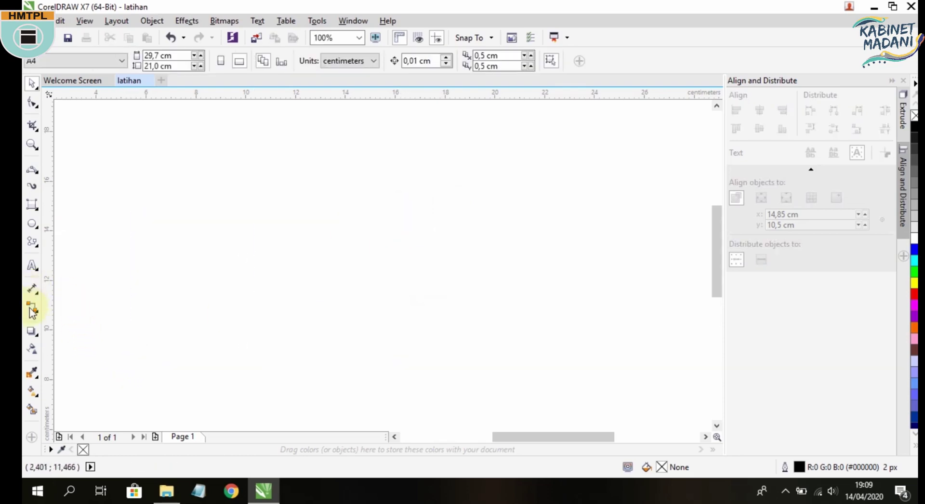
click(31, 332)
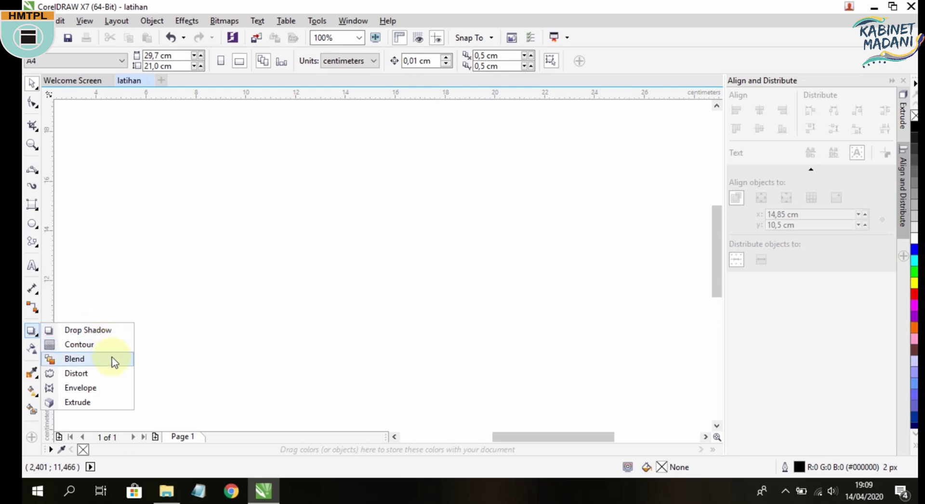
click(106, 398)
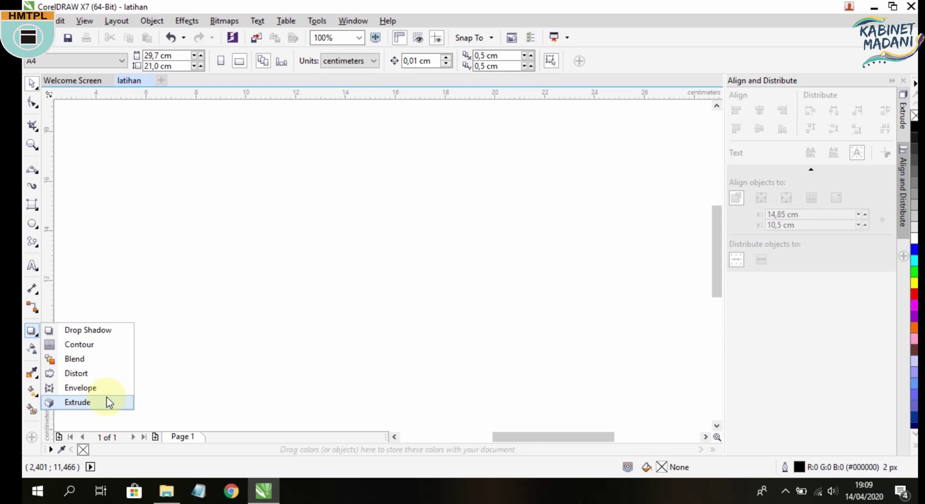
click(167, 284)
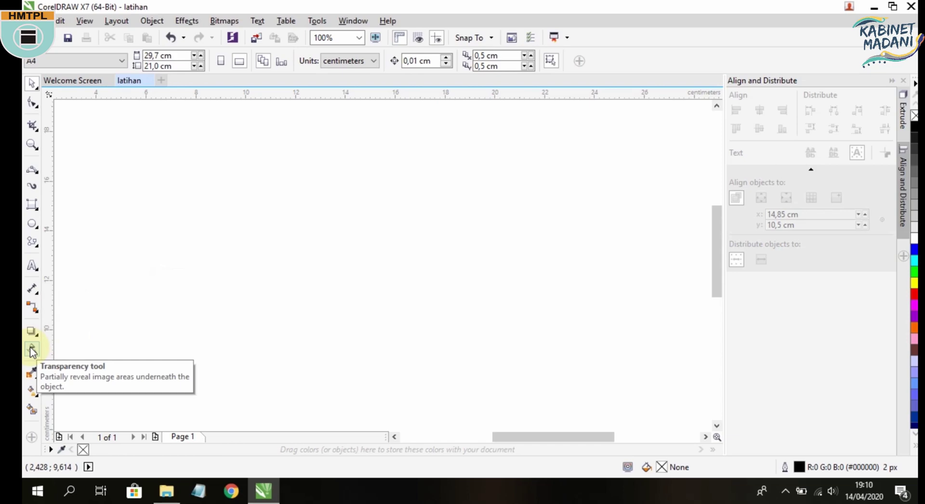
click(32, 349)
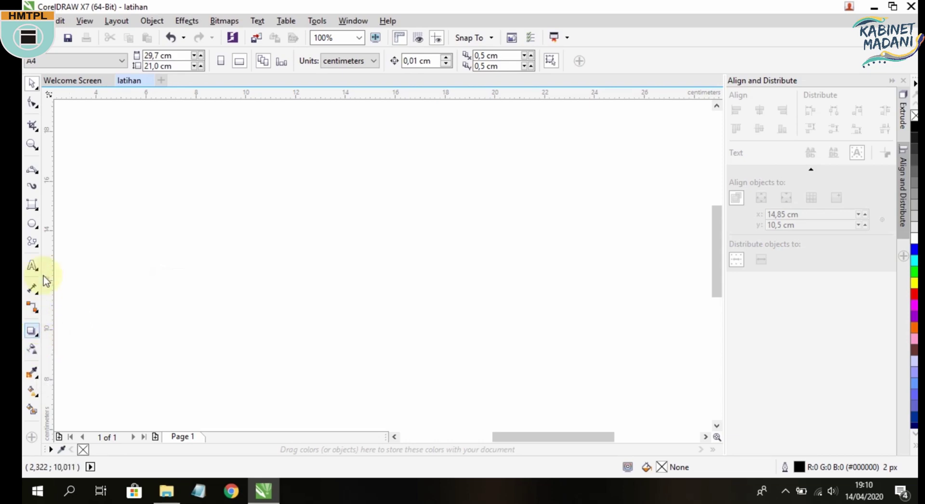
Draw a rectangle about 4.3 by 3.8 cm left of the page's center and fill it red.
click(32, 208)
click(53, 203)
drag(207, 241, 315, 334)
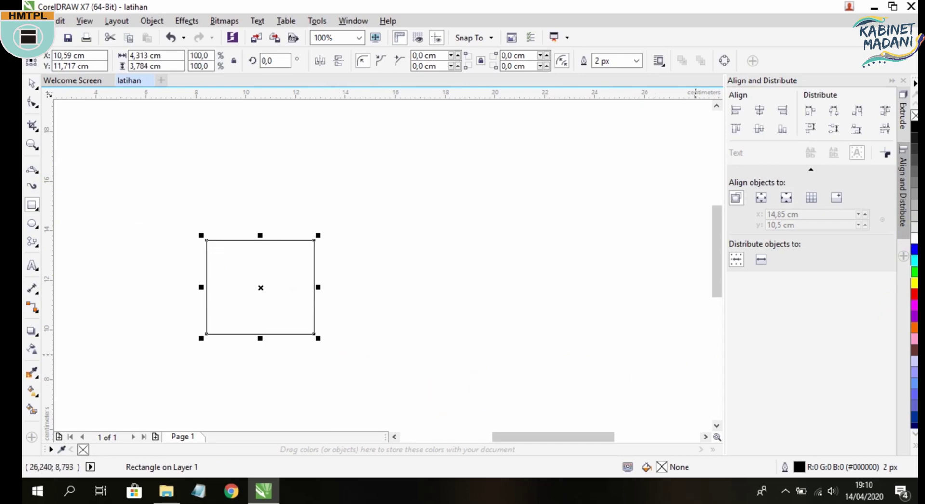
click(914, 294)
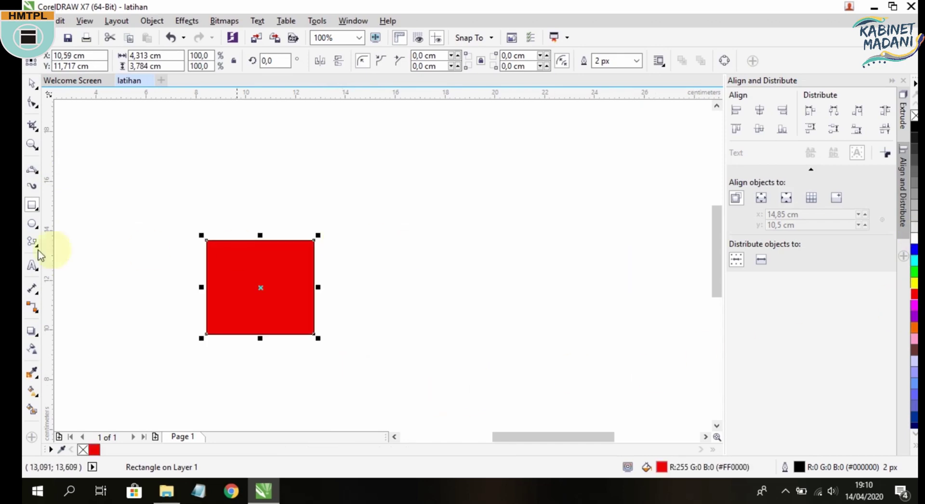
Give the red rectangle a uniform transparency of 48.
click(32, 351)
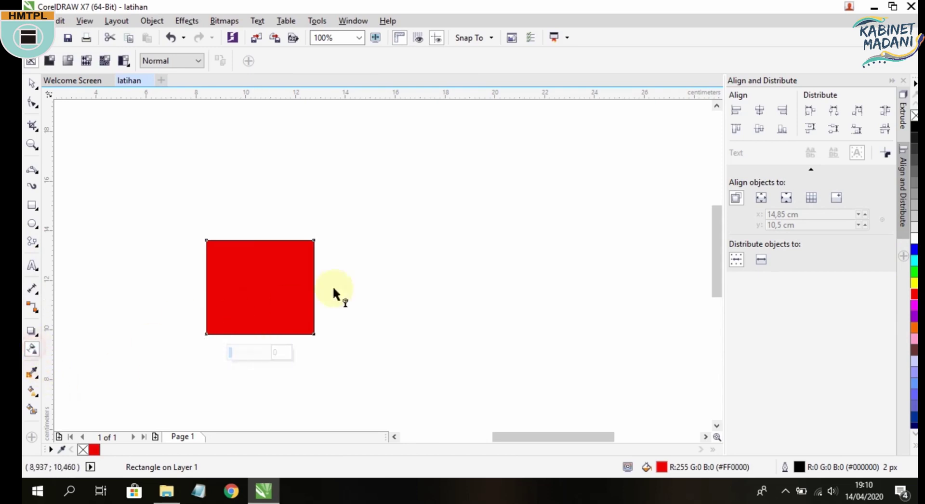
click(247, 352)
drag(246, 352, 246, 351)
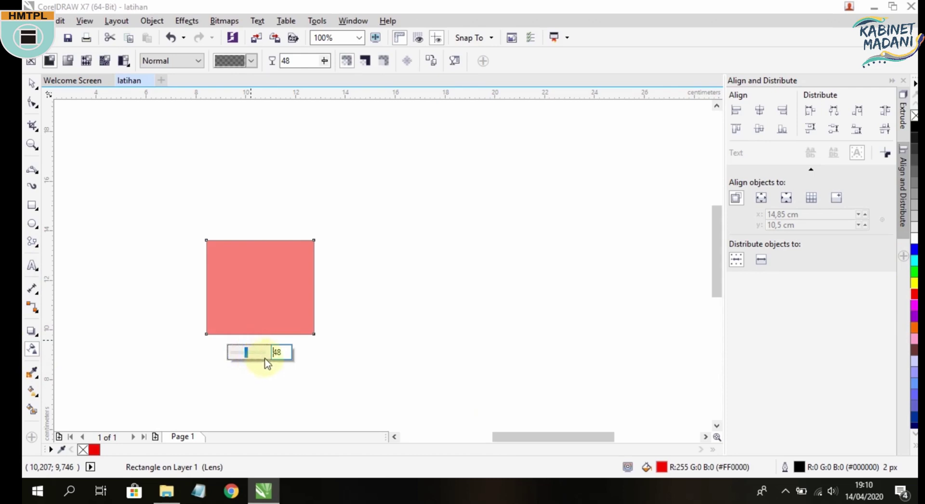
click(33, 348)
Try a drop shadow on the transparent rectangle, offset about 0.87 cm right and 1.39 cm down, and undo it.
click(30, 332)
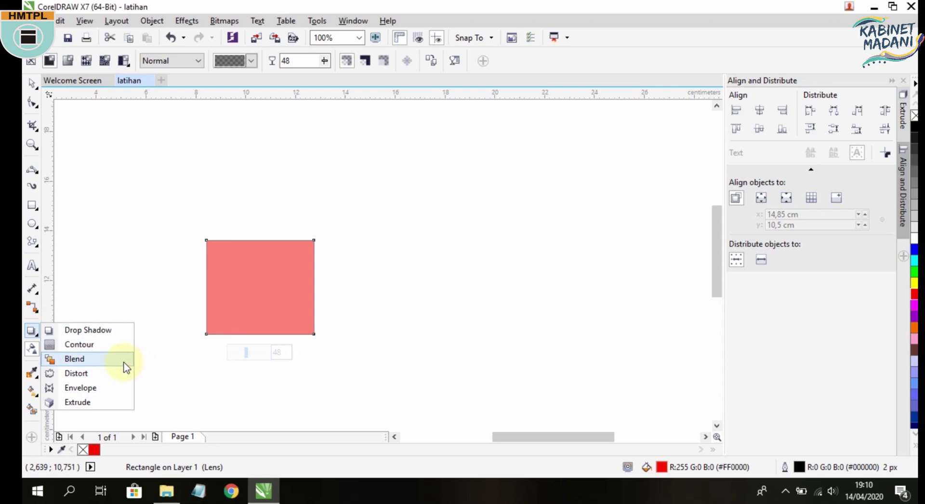
click(120, 331)
drag(269, 303, 311, 369)
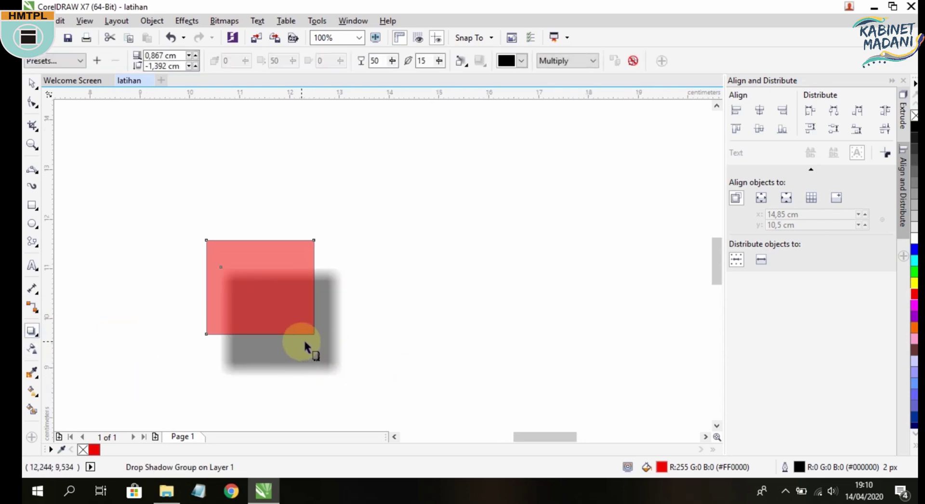
key(ctrl+z)
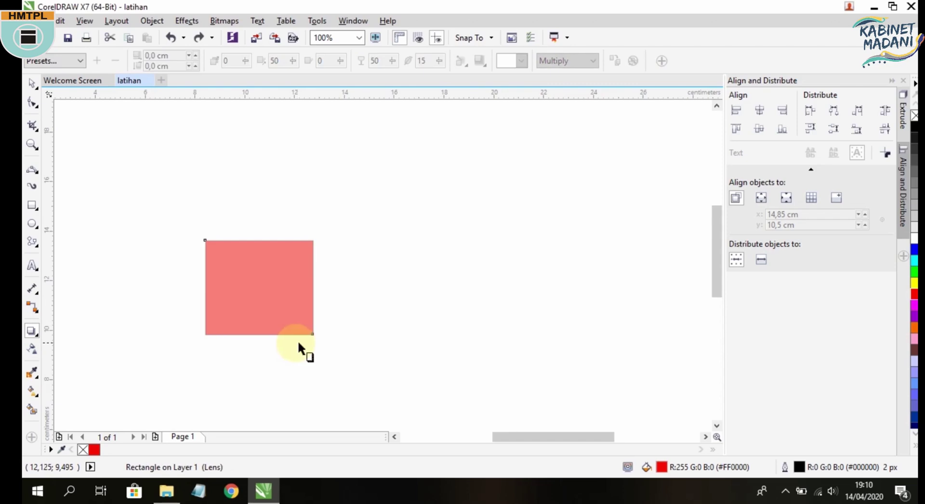
Try to extrude the transparent red rectangle with the Extrude tool.
click(29, 335)
click(82, 403)
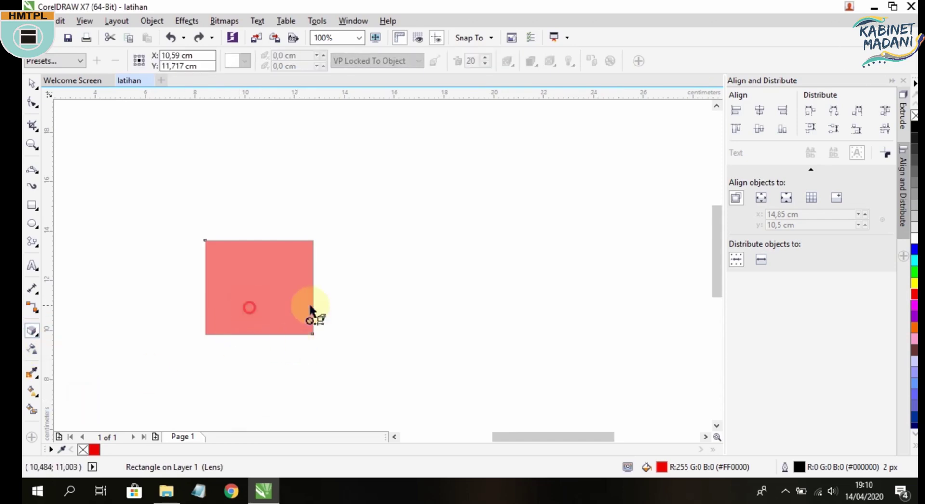
click(285, 275)
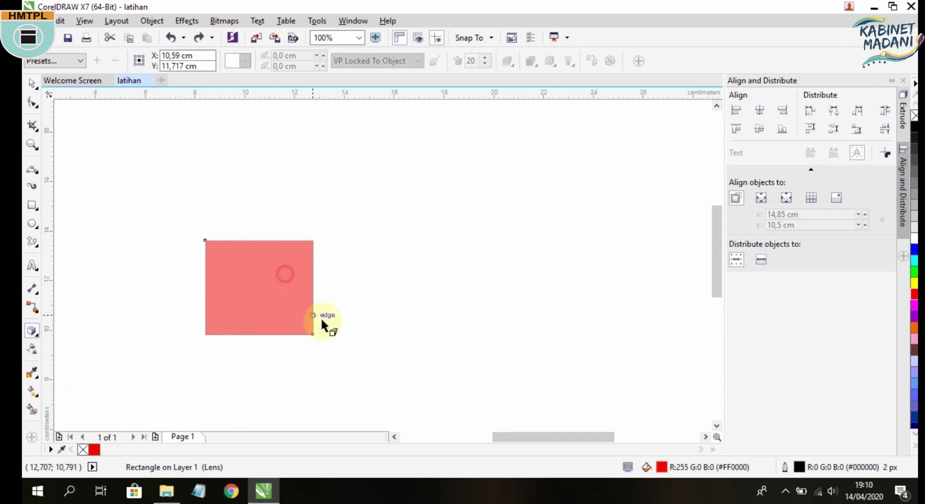
click(32, 85)
click(30, 337)
click(249, 306)
right_click(276, 303)
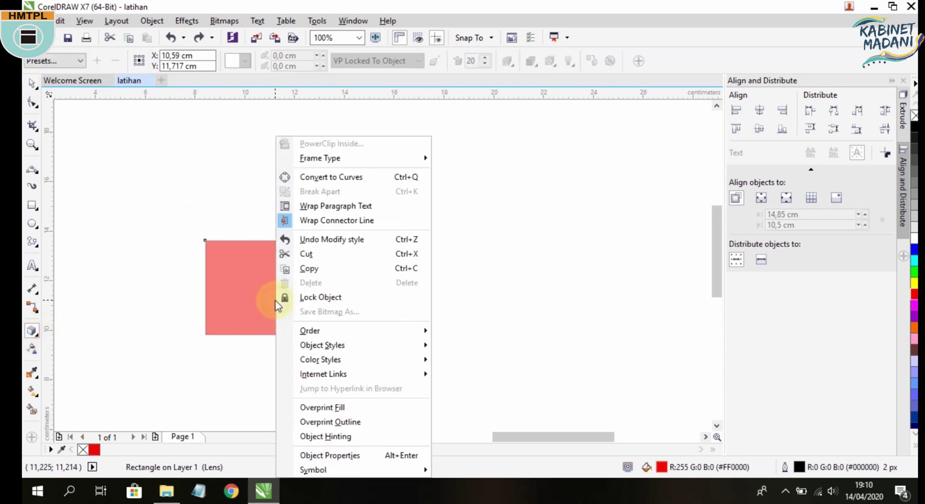
click(247, 298)
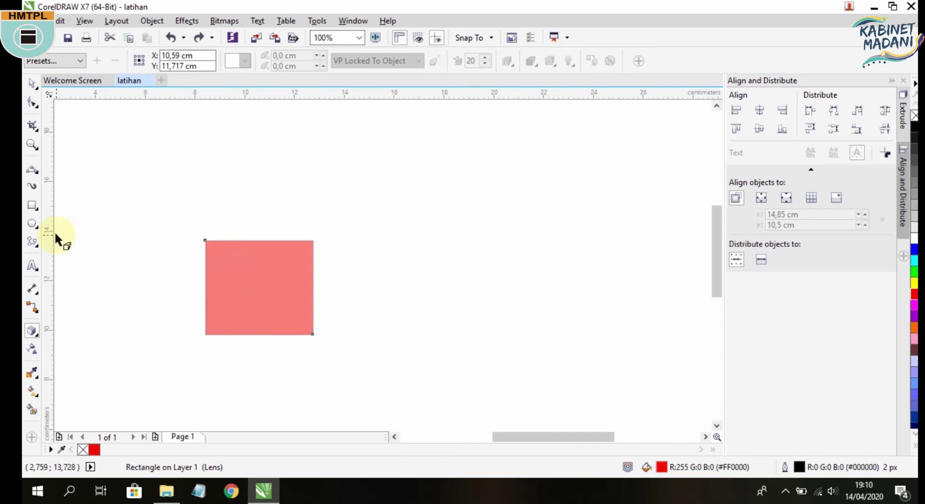
Draw a second, unfilled rectangle about 4.6 by 3.8 cm to the right of the red one.
click(31, 84)
click(116, 248)
click(33, 212)
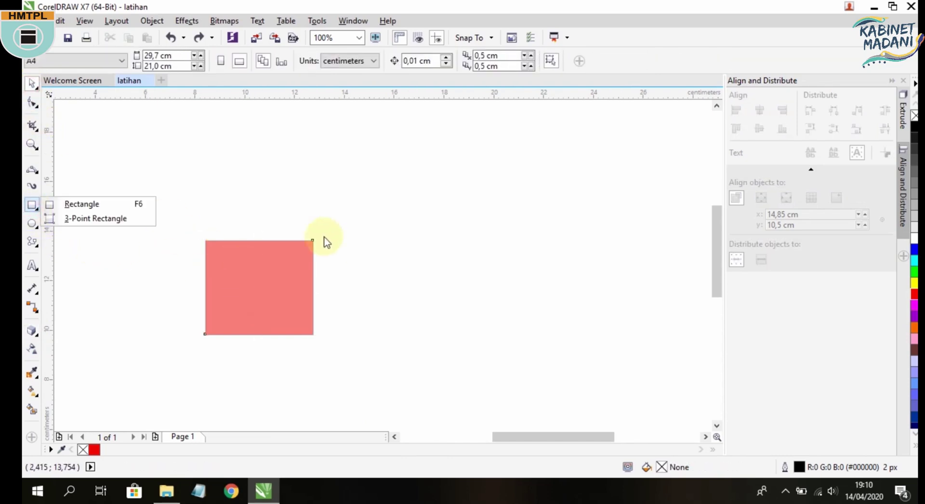
click(120, 202)
drag(379, 238, 494, 332)
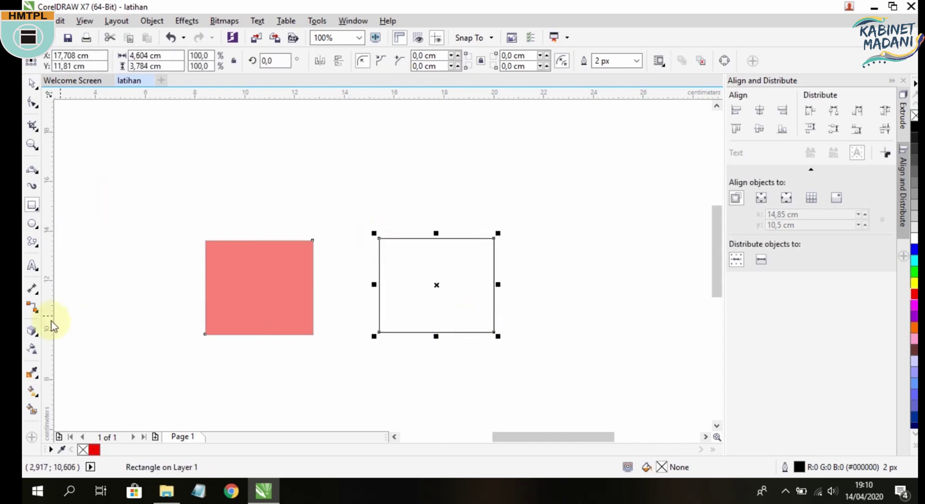
Extrude the unfilled rectangle toward a vanishing point about 6.3 cm right of and 5.1 cm below its center.
click(32, 349)
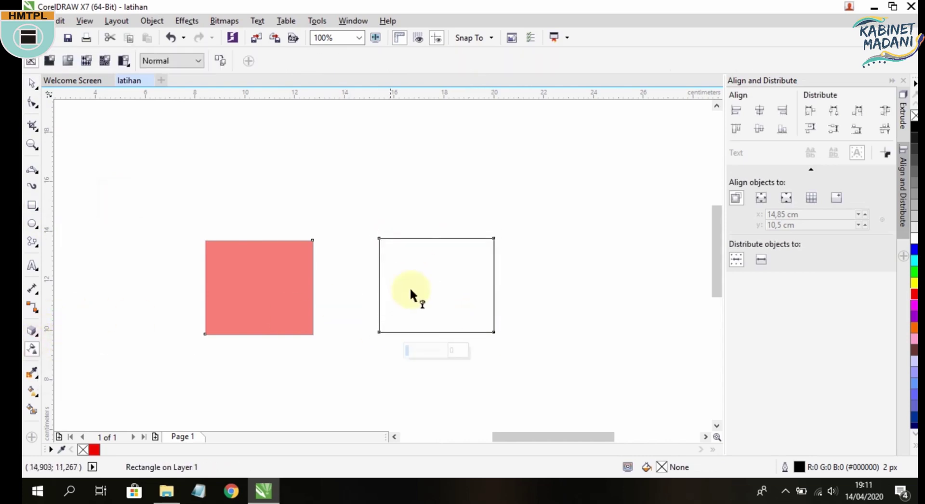
click(30, 333)
drag(415, 319, 592, 412)
Try the other extrusion types on the unfilled rectangle's extrusion one after another, ending with the last type offered.
click(244, 63)
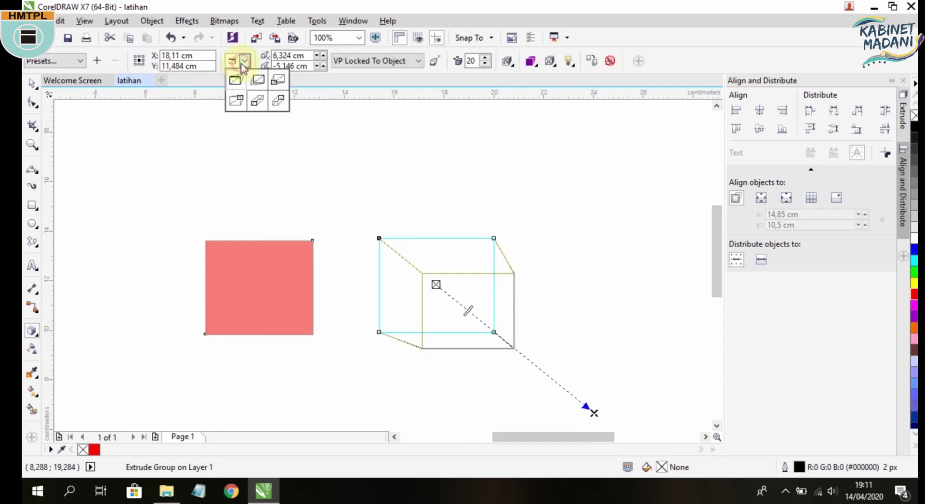
click(251, 77)
click(245, 62)
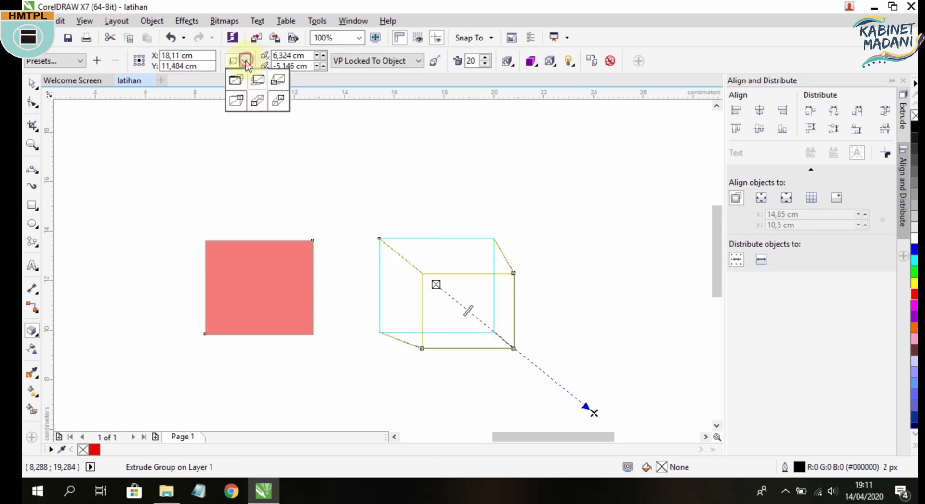
click(278, 81)
click(246, 61)
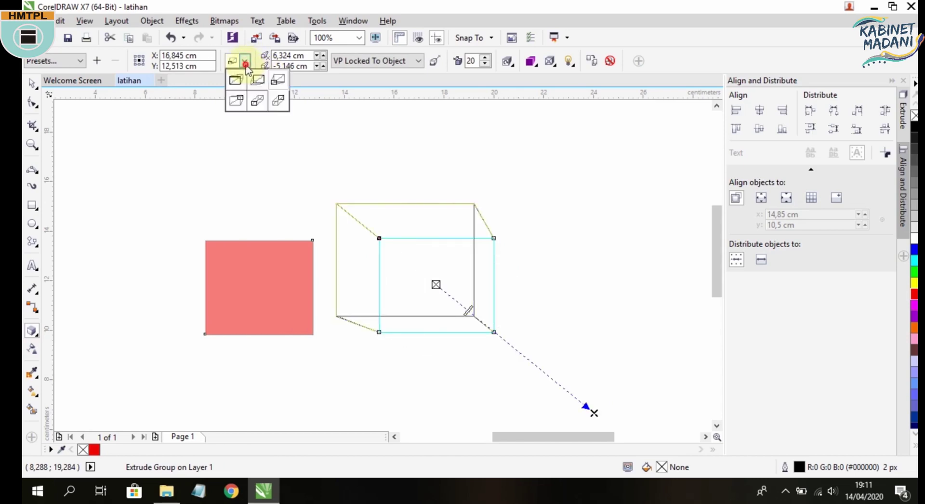
click(253, 99)
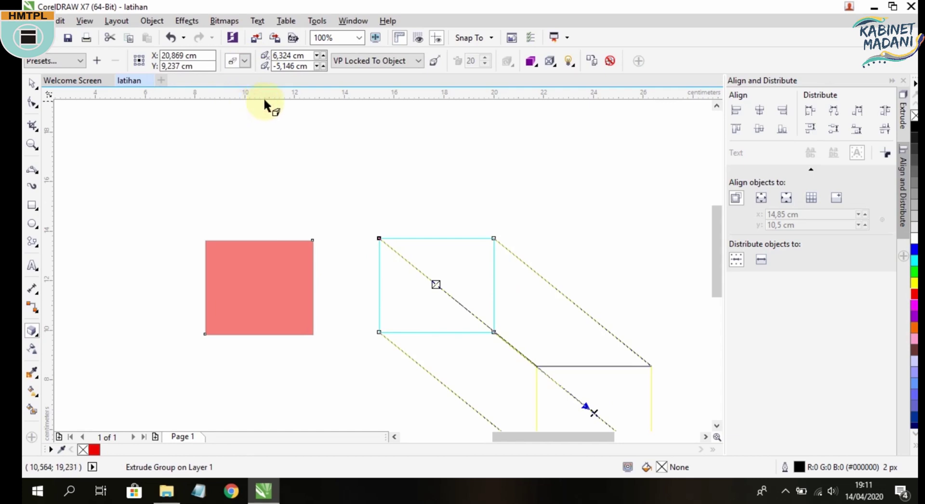
click(245, 63)
click(237, 101)
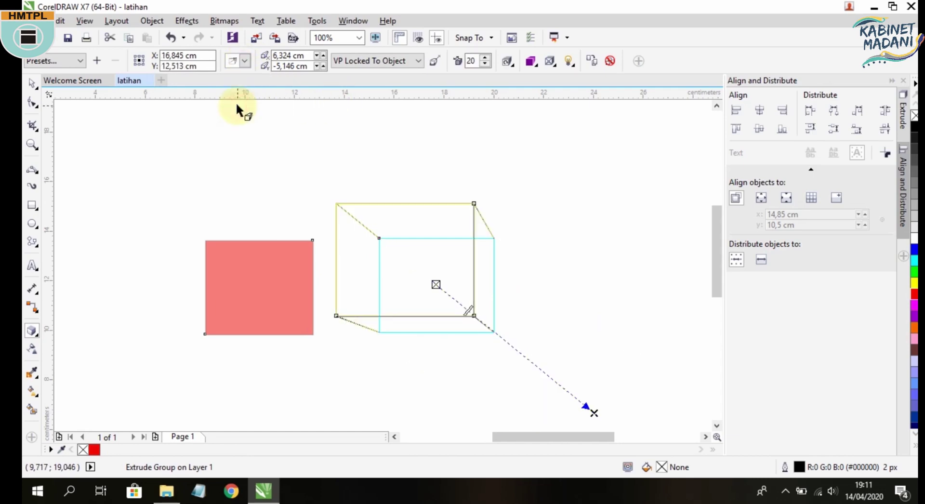
click(241, 61)
click(279, 100)
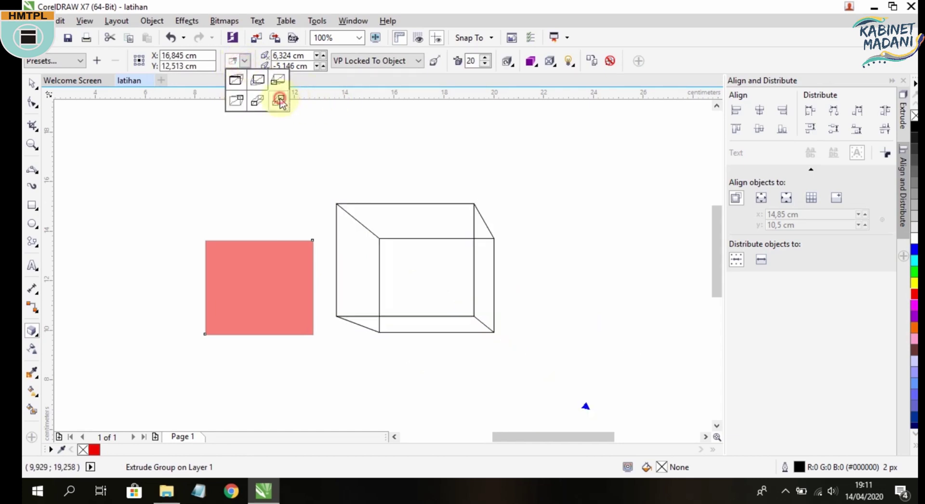
Fill the extruded rectangle with light gray (#E6E6E6) and delete it together with the red rectangle.
drag(500, 269, 420, 151)
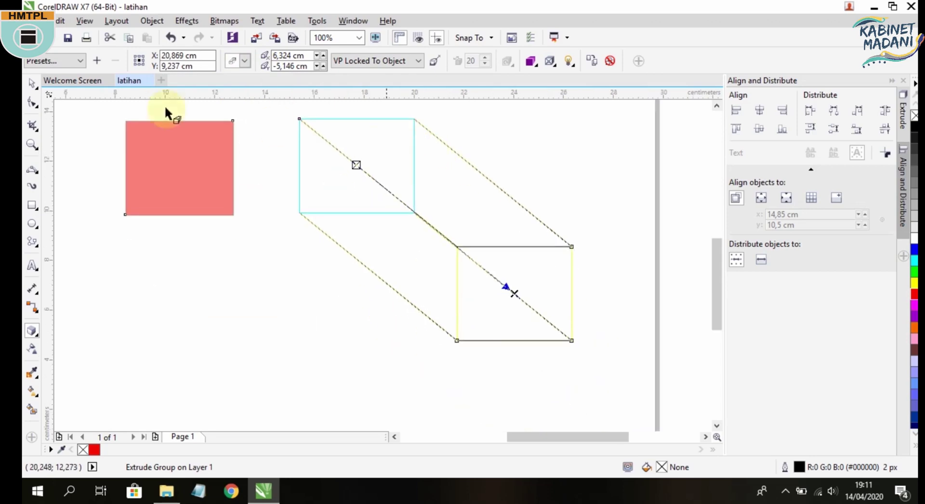
click(33, 83)
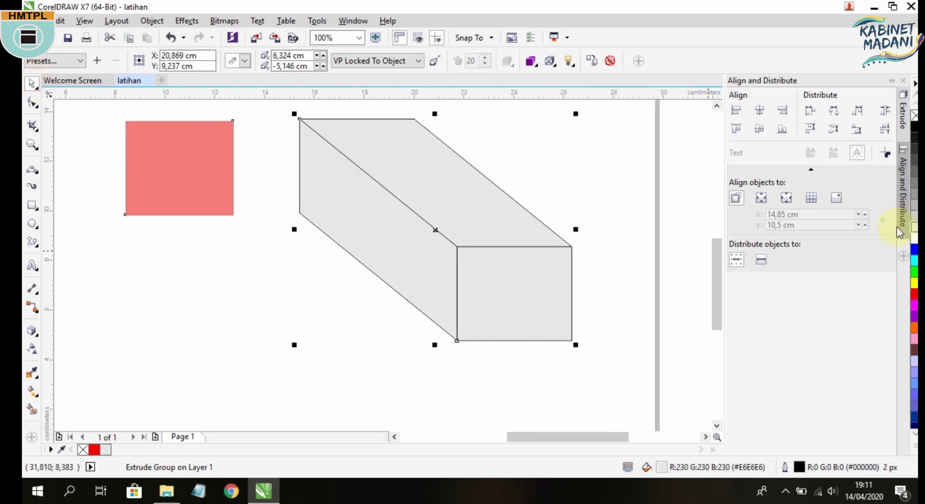
scroll(626, 227, down, 1)
click(336, 154)
drag(336, 153, 665, 344)
key(Delete)
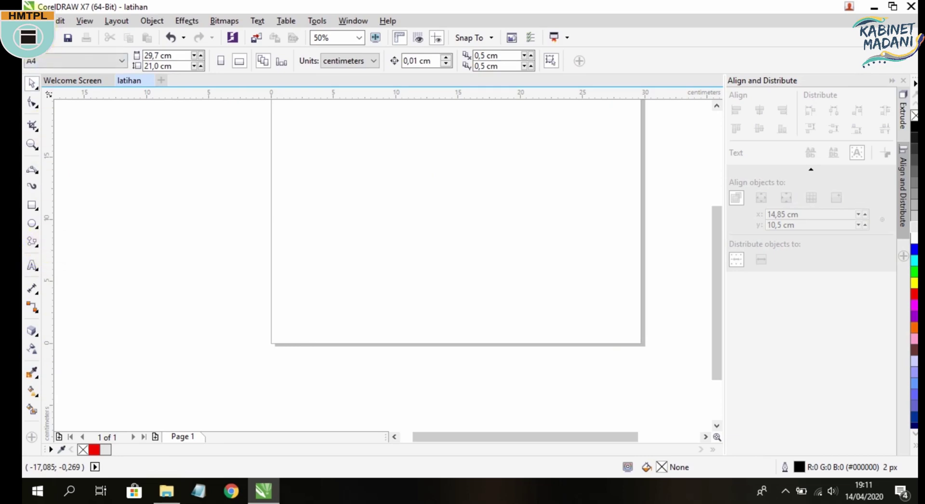
Import the industry2 photo from Downloads and place it over the page's lower edge, about 15.1 by 8.5 cm.
click(46, 21)
click(212, 261)
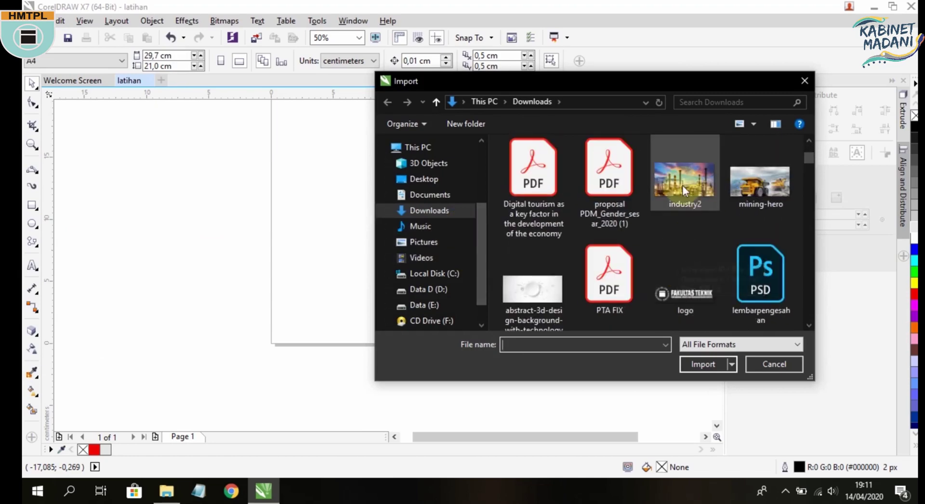
double_click(684, 185)
drag(327, 262, 517, 366)
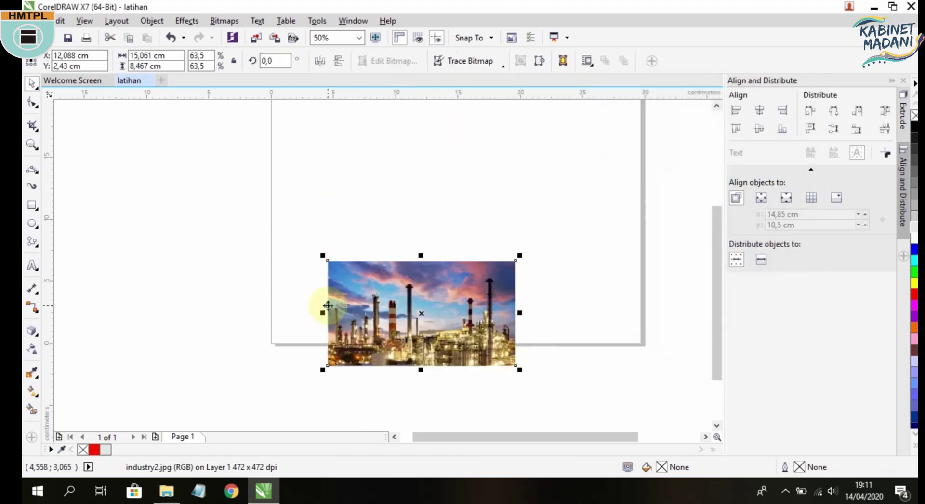
Draw a rectangle about 9.5 by 4.7 cm above the photo and fill it with blue #5BAEDA sampled from the photo's sky.
click(32, 207)
drag(229, 161, 348, 219)
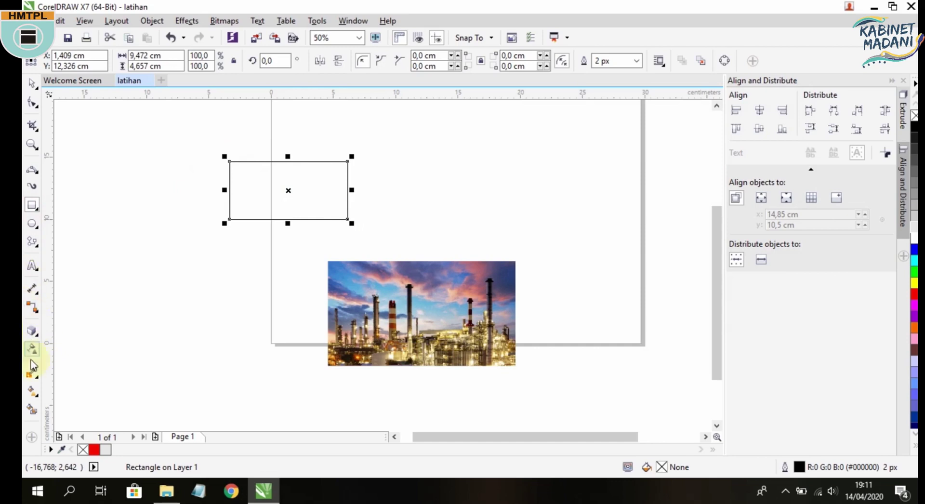
scroll(374, 296, up, 2)
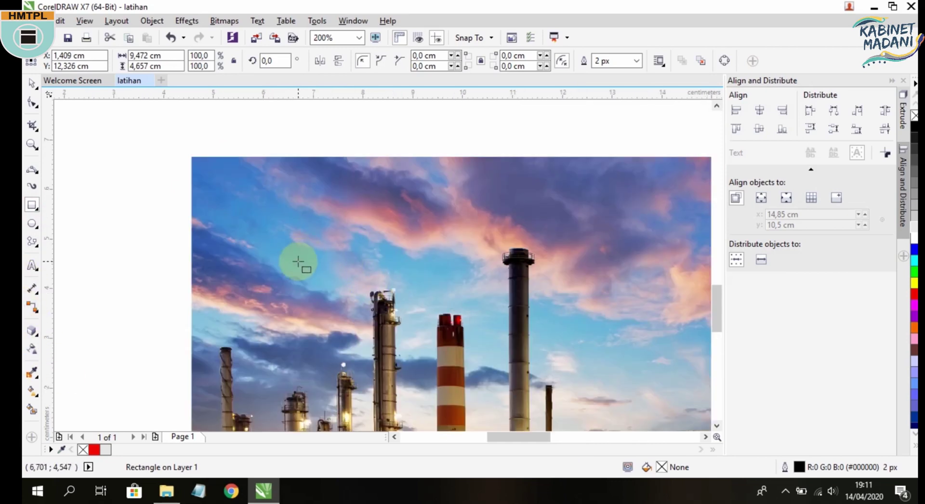
click(32, 372)
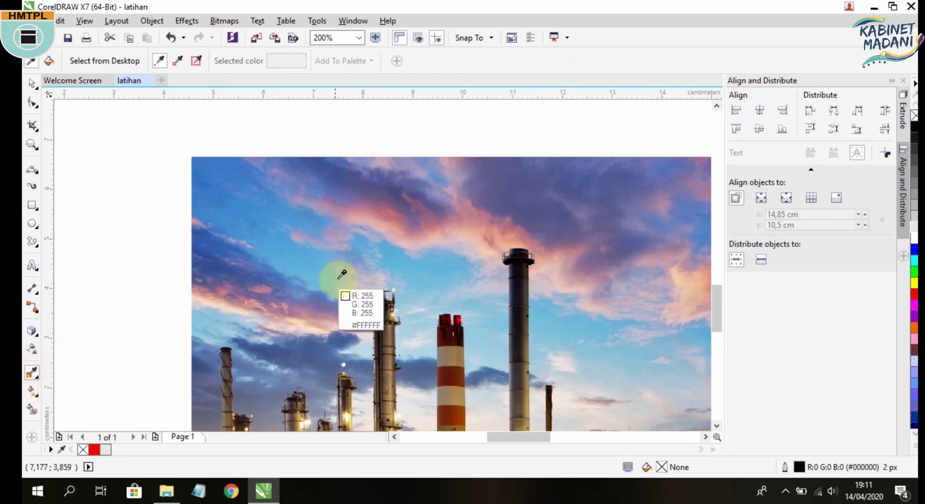
click(311, 261)
scroll(270, 197, down, 2)
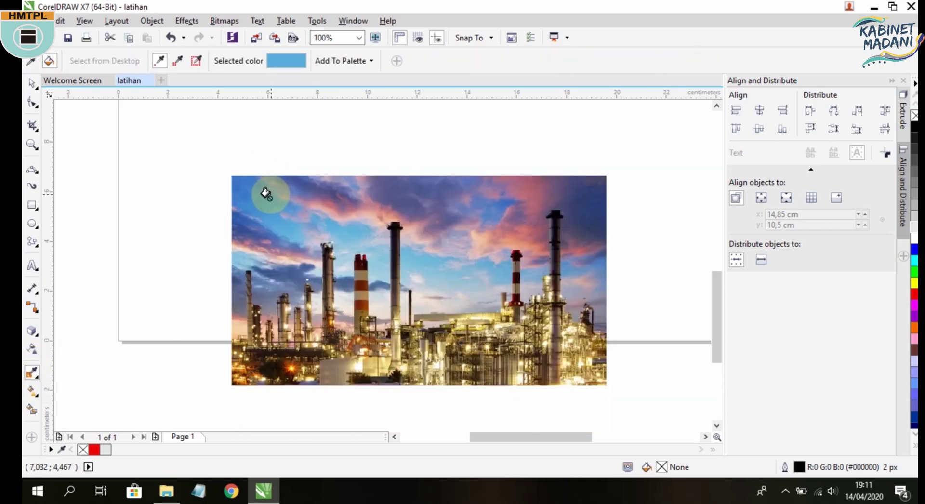
scroll(260, 159, down, 3)
click(245, 140)
scroll(254, 172, up, 1)
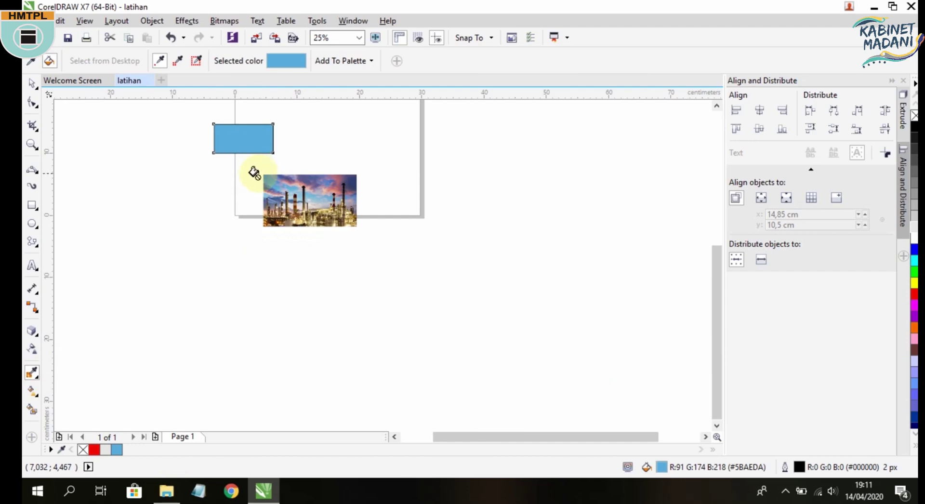
Add a pink sampled from the photo's clouds to the document palette and fill the rectangle with it.
click(62, 451)
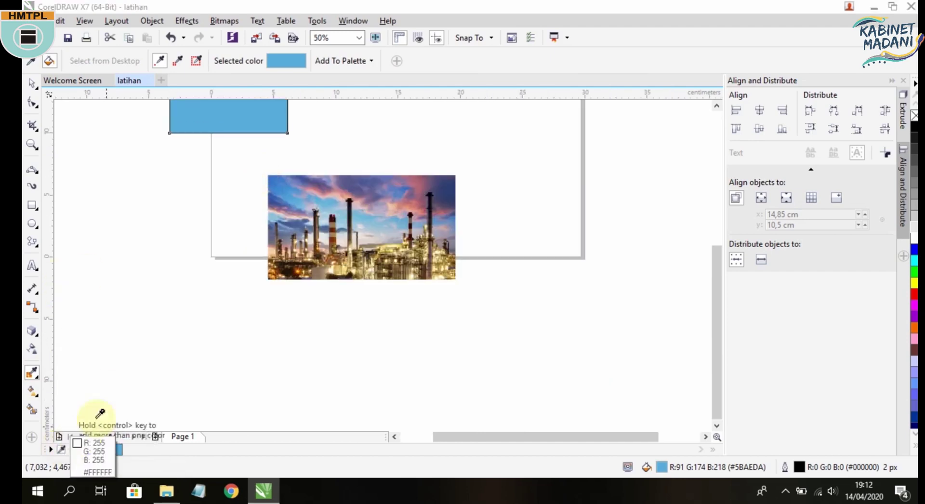
click(329, 189)
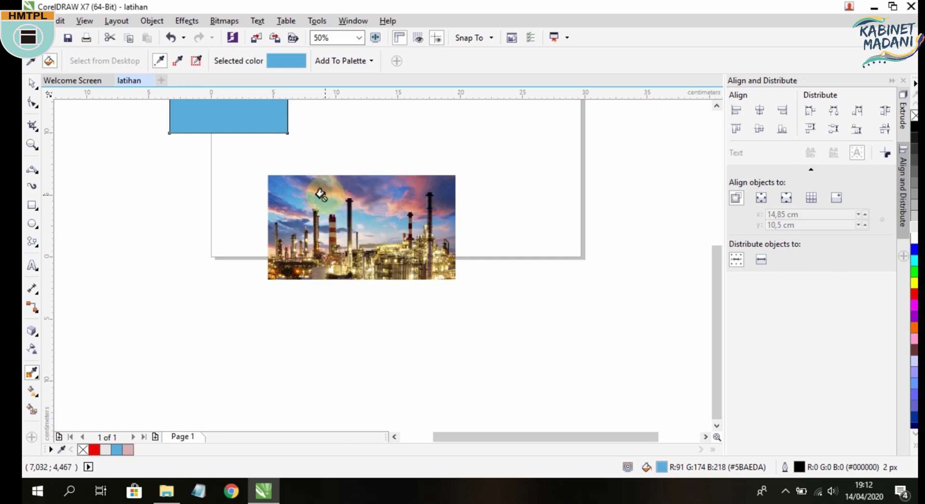
click(233, 118)
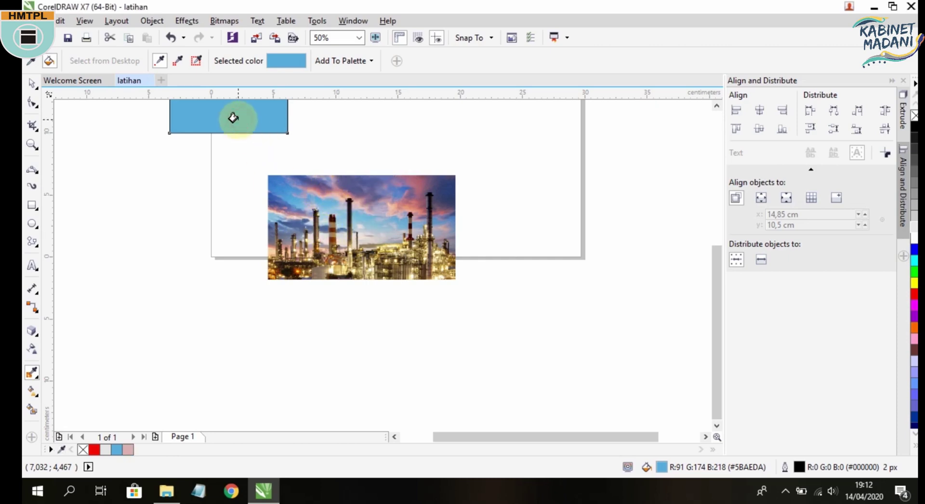
click(128, 450)
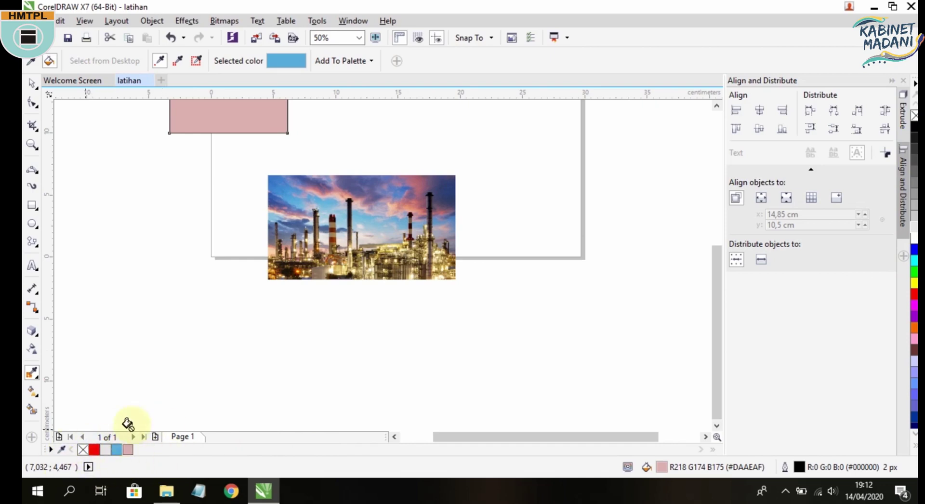
Try the fountain, vector pattern and bitmap pattern fills on the rectangle with Interactive Fill, ending with the uniform fill.
click(27, 391)
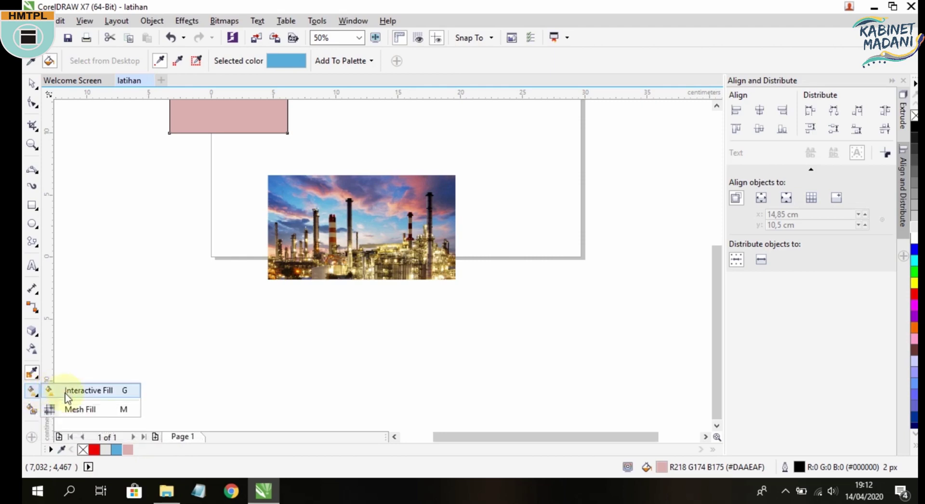
click(66, 393)
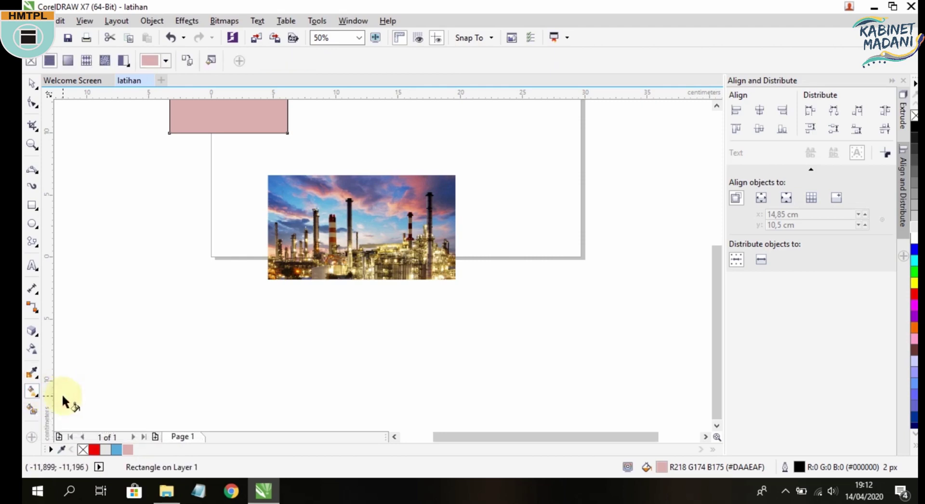
click(69, 61)
scroll(169, 244, up, 5)
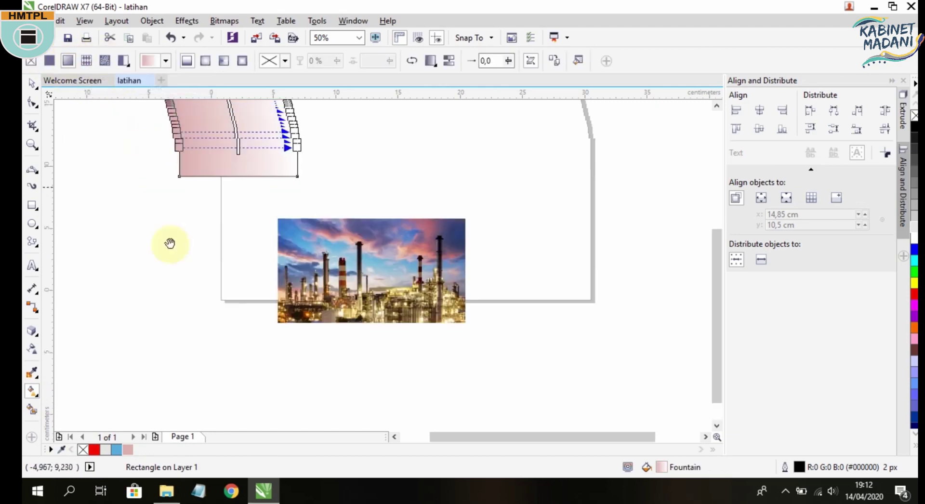
click(87, 61)
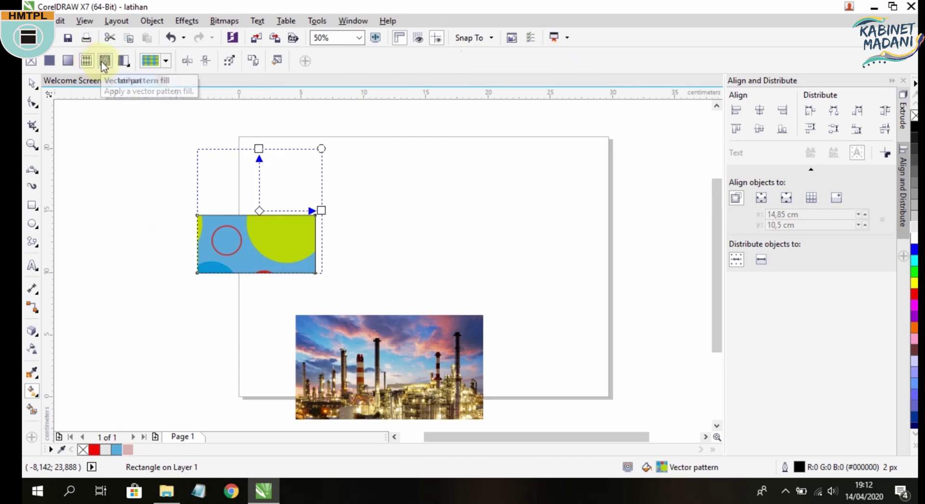
click(103, 61)
click(126, 61)
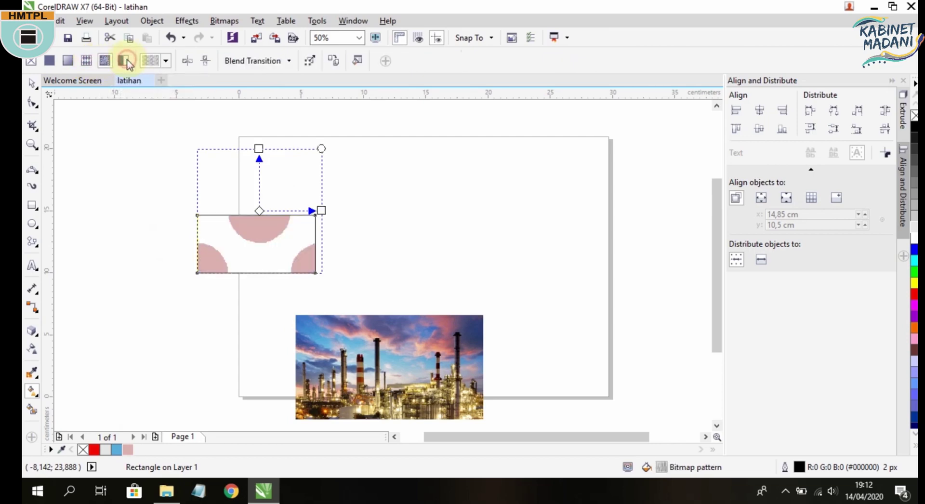
click(55, 61)
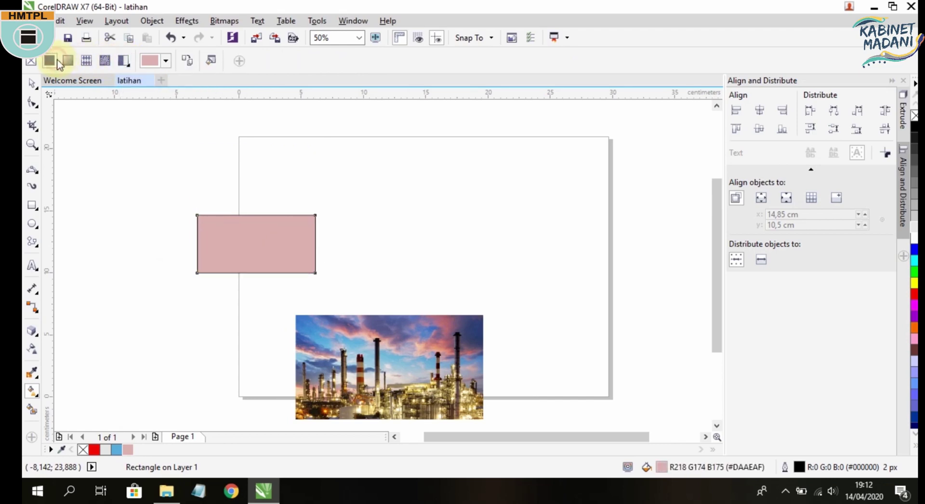
Apply the vector pattern fill to the rectangle after a fountain fill, and look through the available personal pattern fills.
click(65, 60)
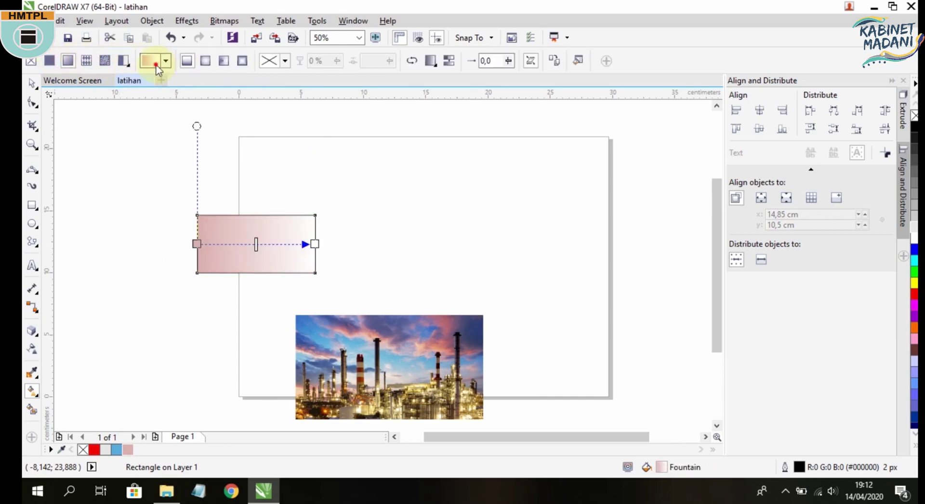
click(87, 61)
click(83, 63)
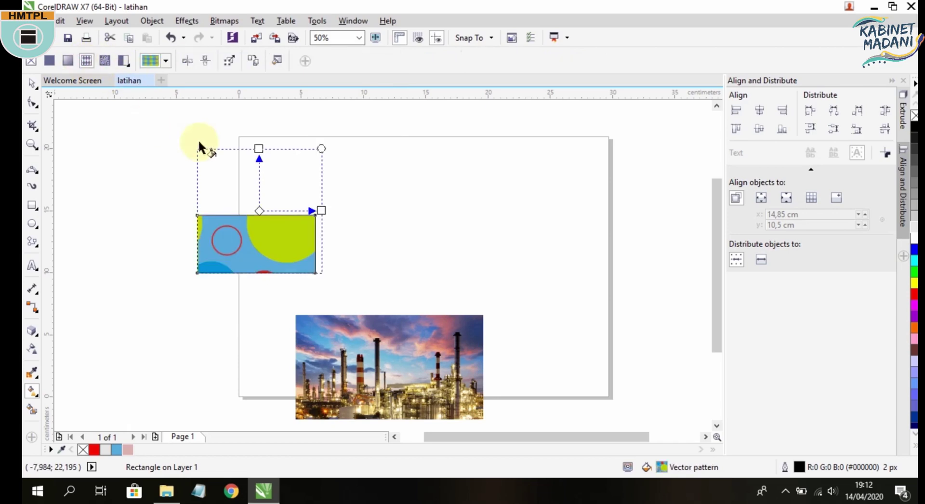
click(150, 61)
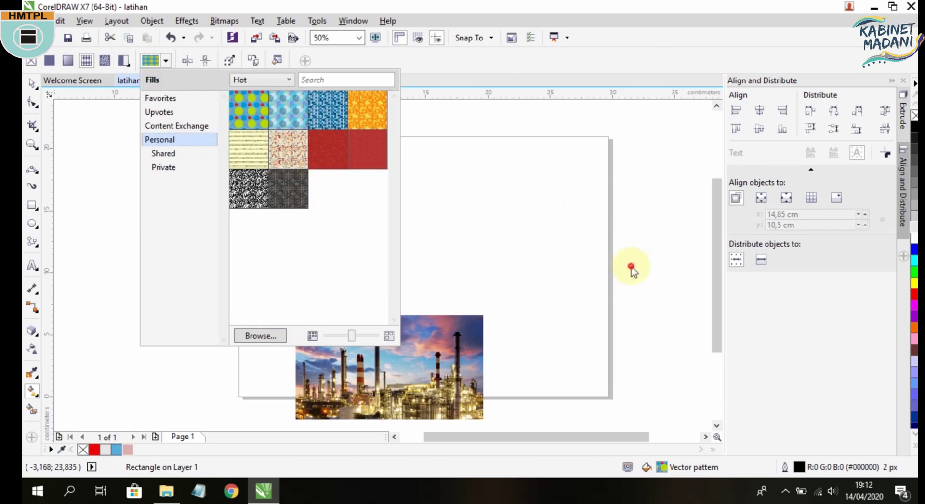
click(75, 197)
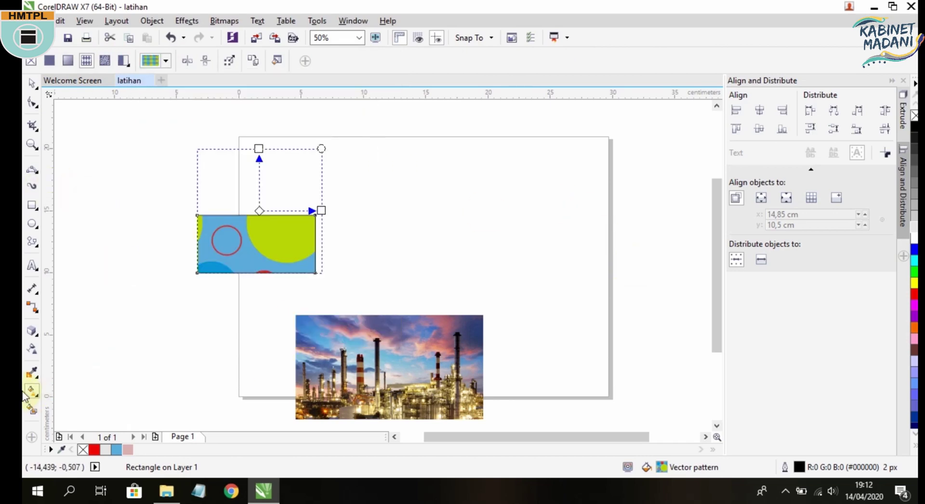
Fill the patterned rectangle with the preset blue-gray using the Smart Fill tool, keeping the fill option Specify.
click(32, 411)
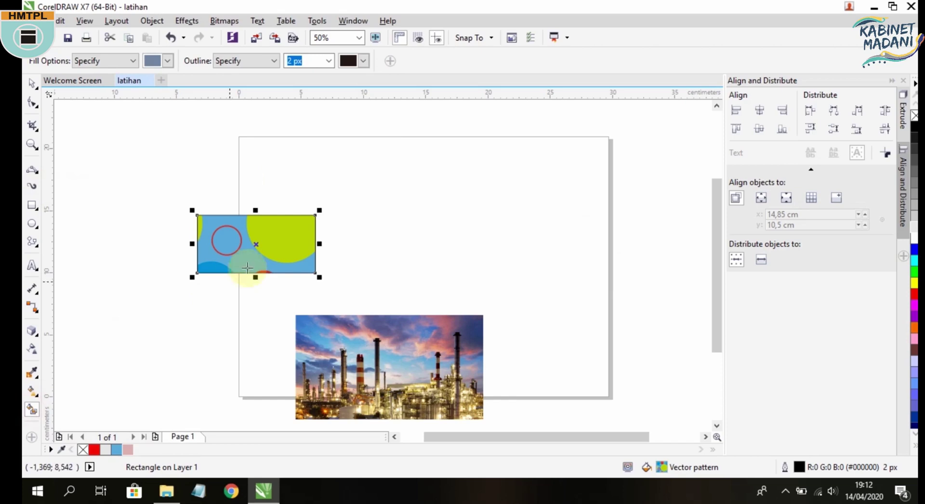
click(259, 238)
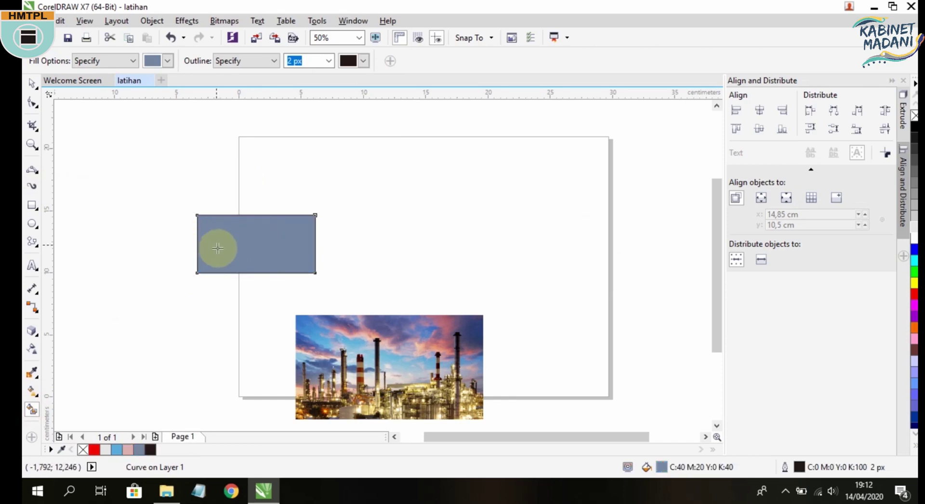
click(110, 62)
click(131, 61)
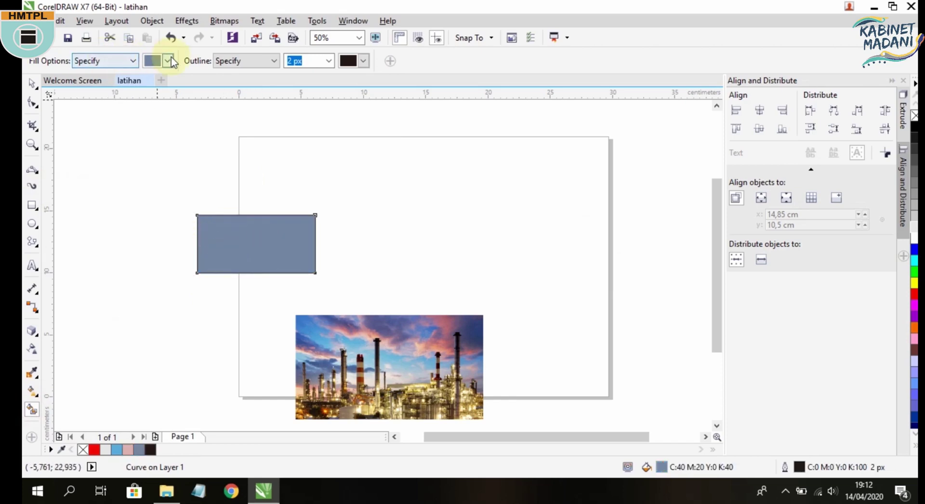
Set the Smart Fill color to a dark pink and fill the rectangle with it.
click(168, 60)
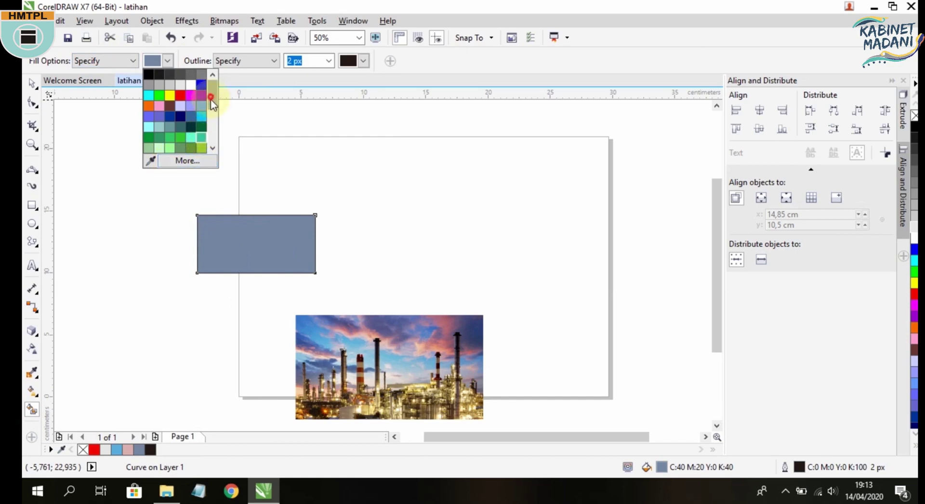
drag(210, 100, 212, 144)
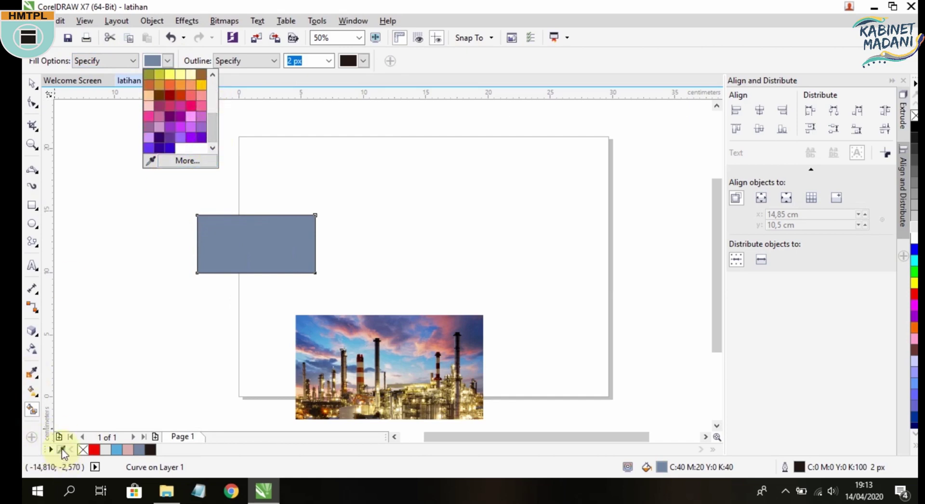
click(168, 109)
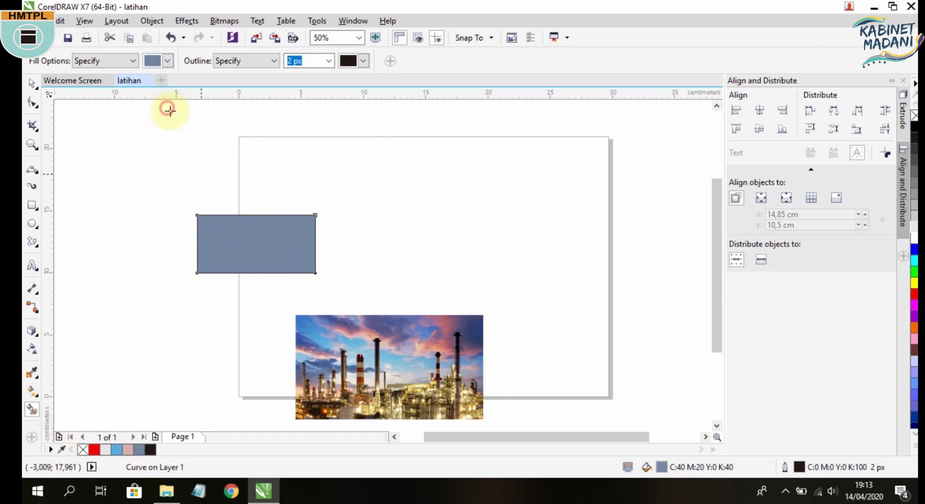
click(226, 223)
Select all the filled rectangles above the photo and delete them.
click(132, 163)
drag(119, 153, 374, 243)
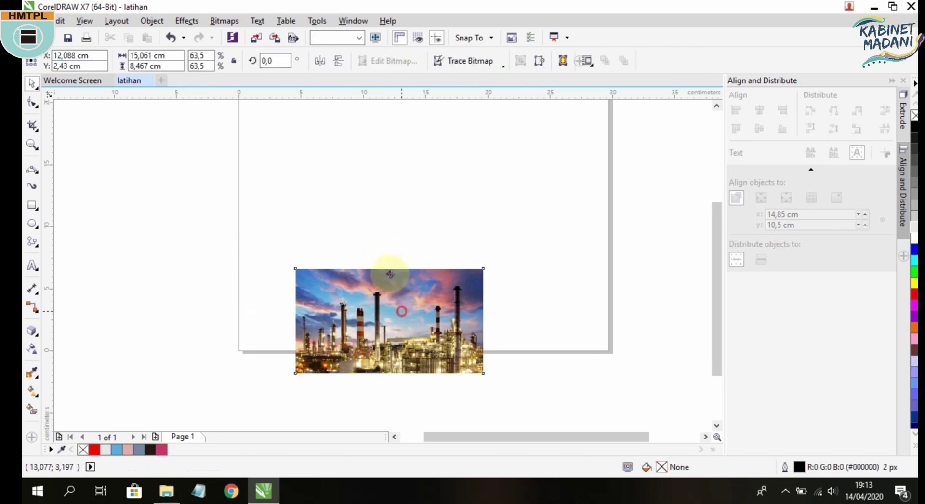
Move the photo into the page's upper-left corner, scale it down to about 11.7 by 6.6 cm, and deselect it.
drag(388, 270, 362, 136)
drag(458, 240, 444, 214)
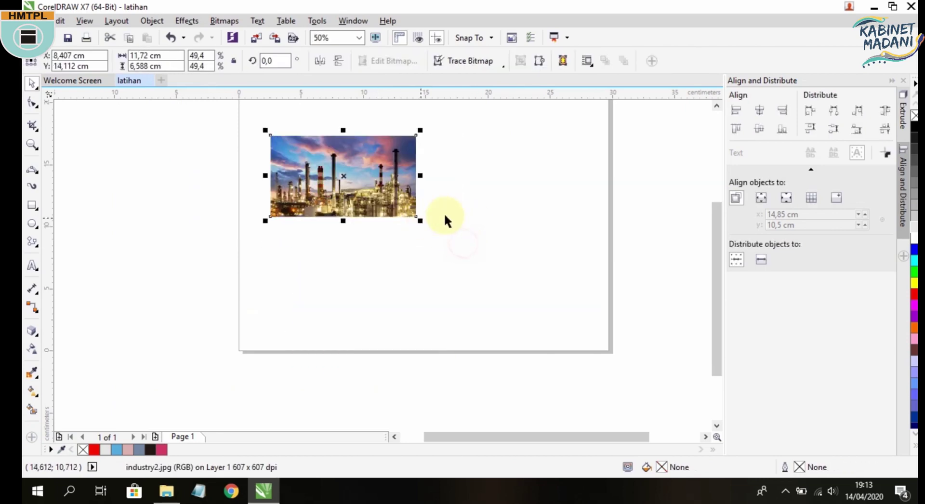
drag(409, 272, 387, 236)
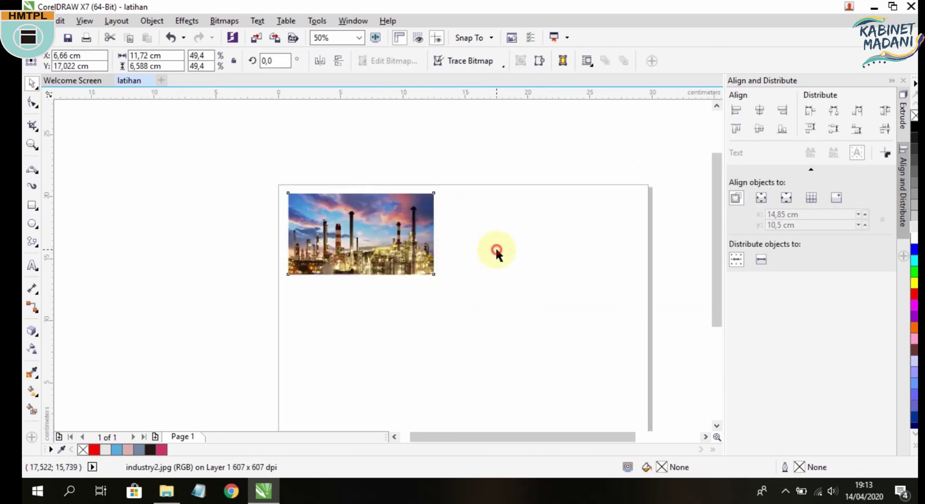
click(496, 246)
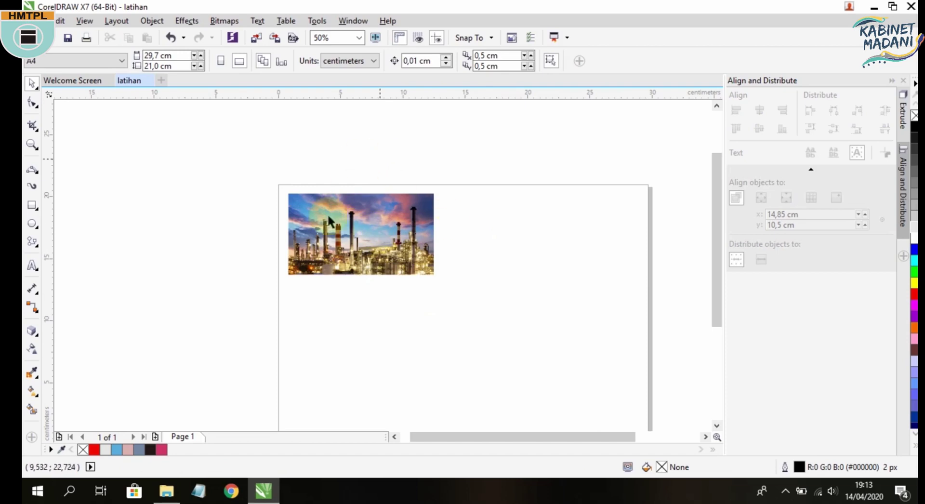
Examine the photo's sky area at pixel level.
click(313, 212)
scroll(310, 212, up, 2)
scroll(310, 212, up, 9)
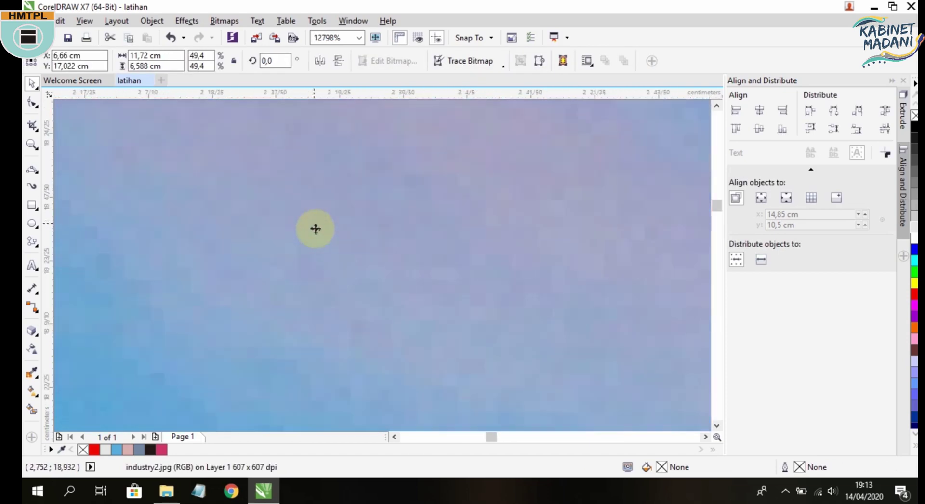
Draw a rectangle about 9 by 7 cm on the page to the right of the photo.
scroll(317, 236, down, 4)
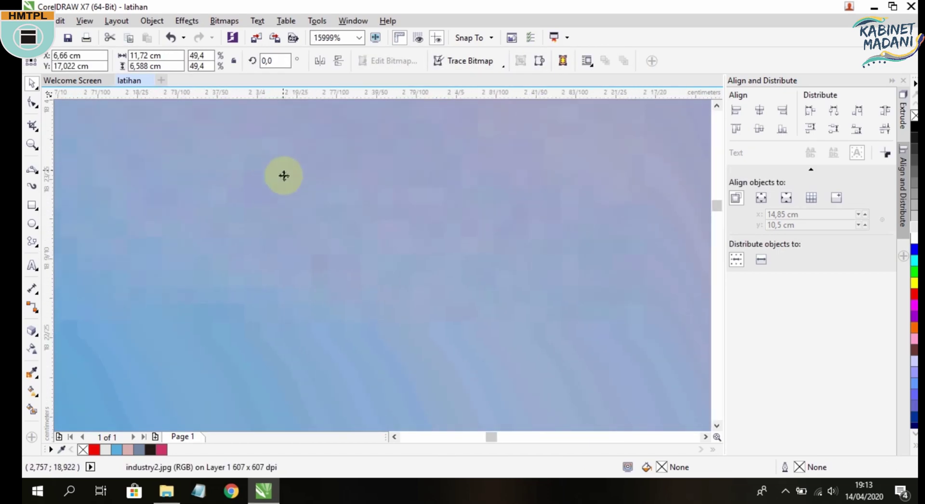
scroll(312, 213, down, 7)
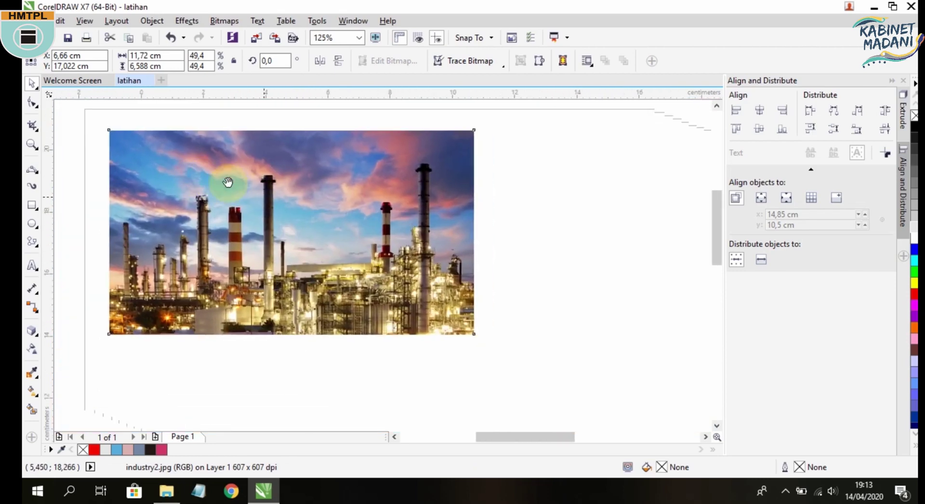
click(32, 205)
drag(346, 195, 486, 305)
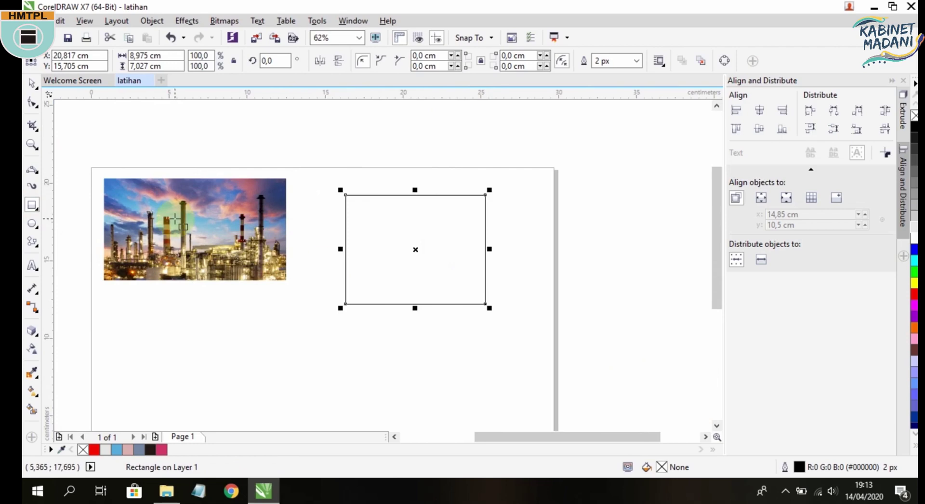
Add the artistic text DESAIN inside the rectangle and set its font to The Bold Font.
click(32, 265)
click(375, 239)
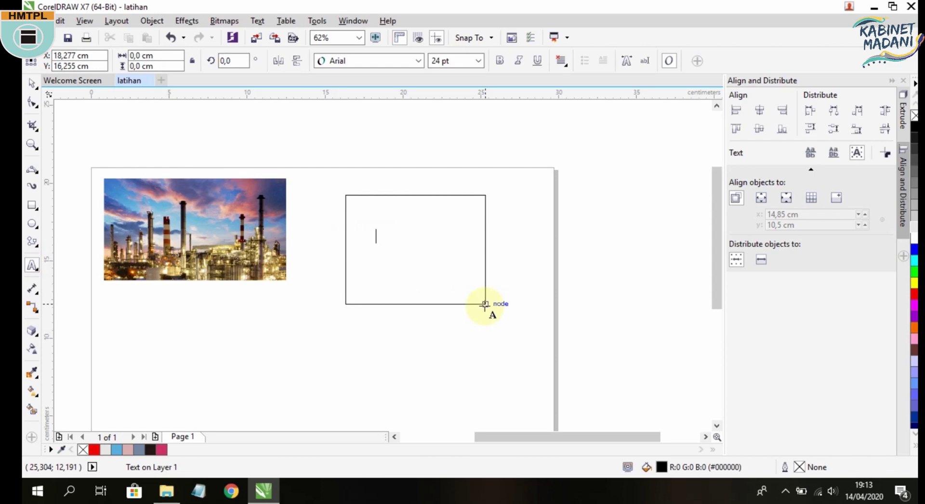
text(DESA)
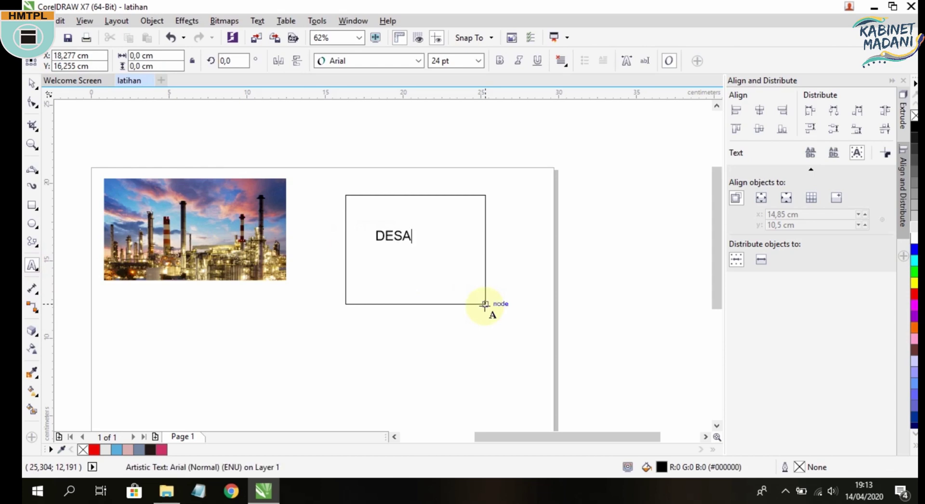
text(IN)
key(ctrl+a)
click(341, 60)
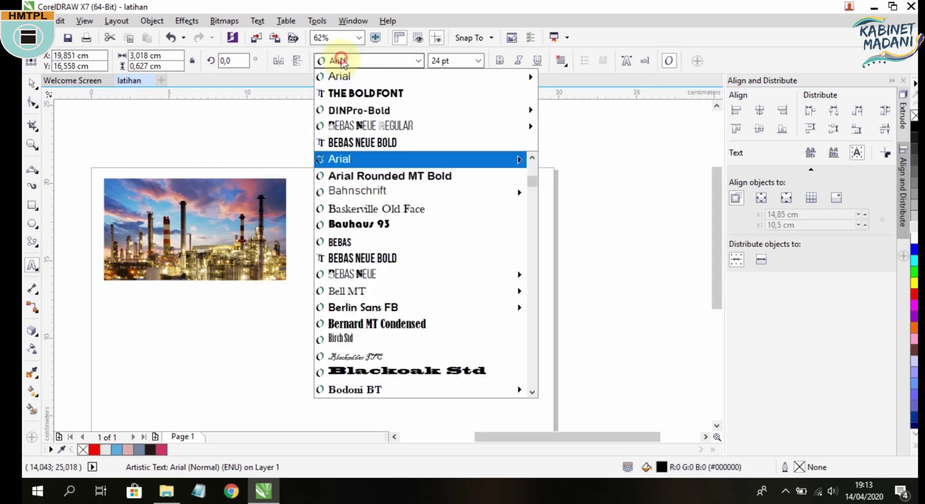
click(366, 93)
Scale the DESAIN text up to about 7.4 by 1.8 cm within the rectangle and deselect it.
click(32, 83)
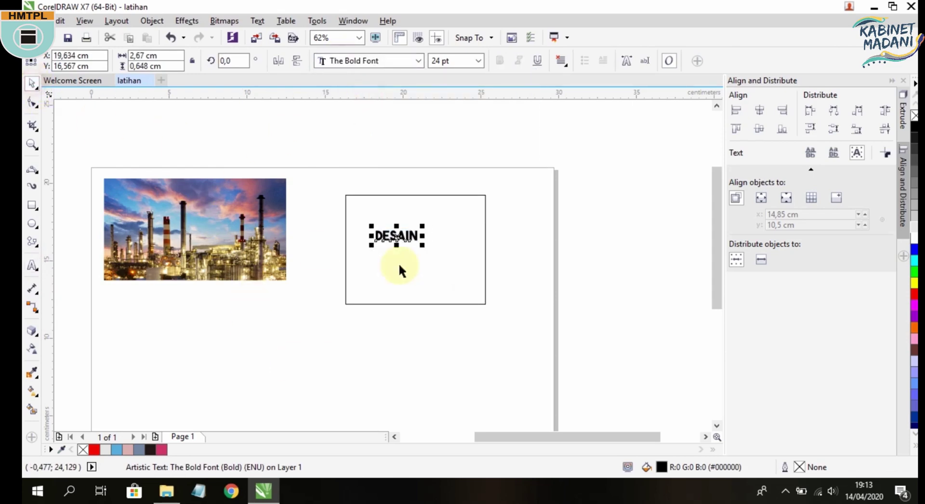
drag(423, 245, 447, 247)
click(484, 324)
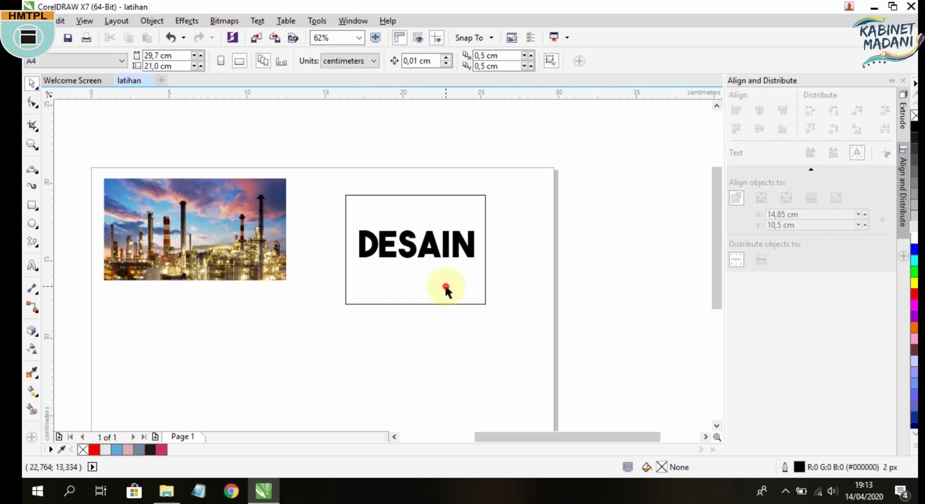
Fill the rectangle behind the text with the light blue document color and remove its outline.
click(434, 305)
click(117, 449)
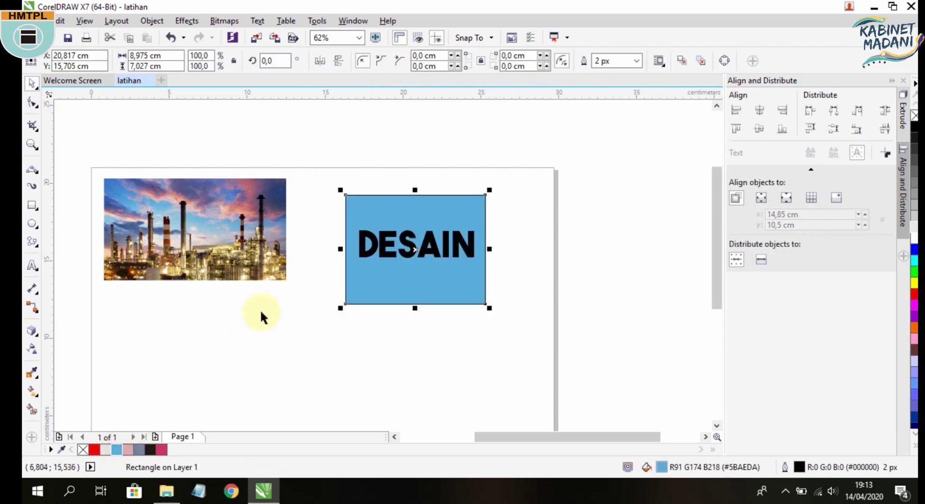
click(274, 378)
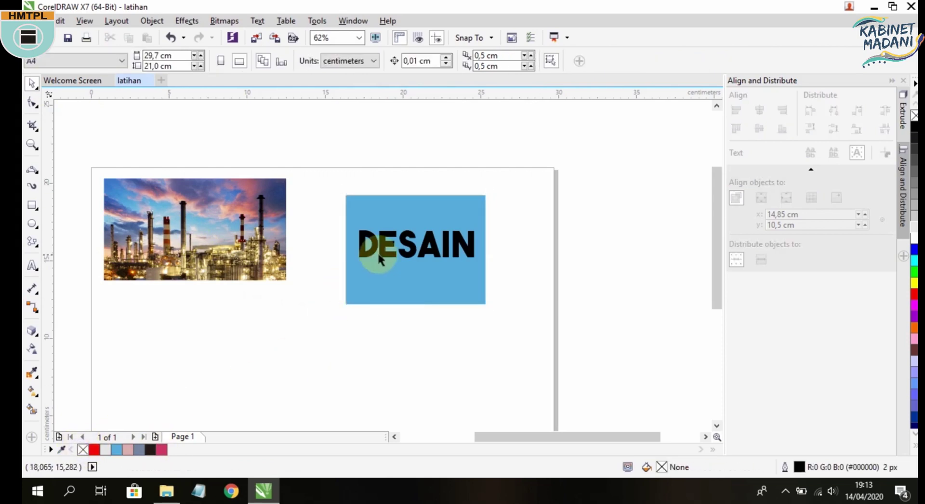
Examine the edges of the DESAIN lettering against the blue rectangle at high magnification.
click(372, 243)
click(438, 353)
scroll(362, 243, up, 2)
scroll(360, 243, up, 12)
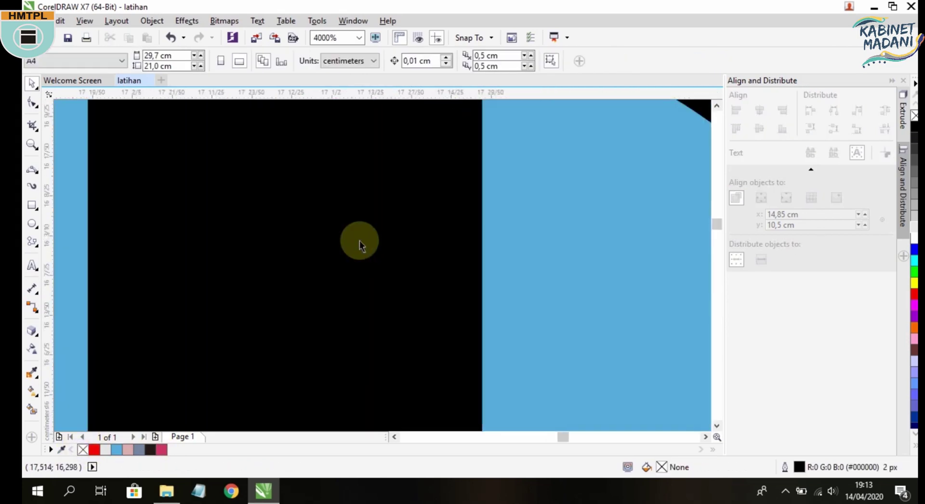
scroll(359, 242, down, 13)
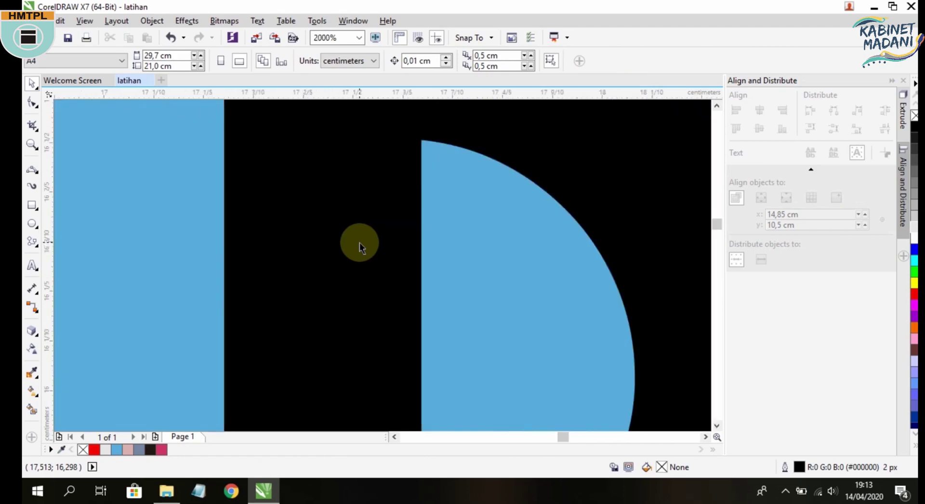
scroll(379, 244, up, 4)
scroll(379, 245, down, 4)
scroll(379, 245, up, 6)
scroll(381, 245, down, 6)
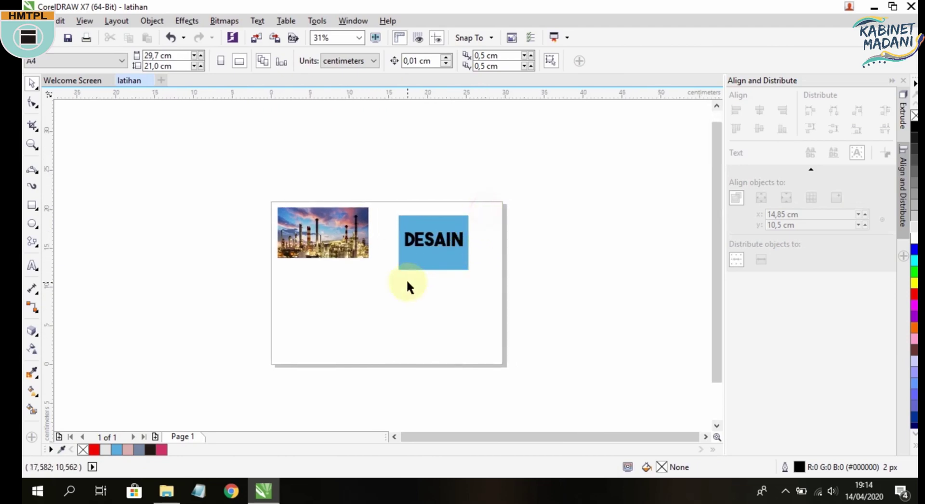
Compare the photo with the blue DESAIN rectangle and inspect the photo at different magnifications.
drag(479, 198, 383, 297)
click(375, 341)
click(336, 255)
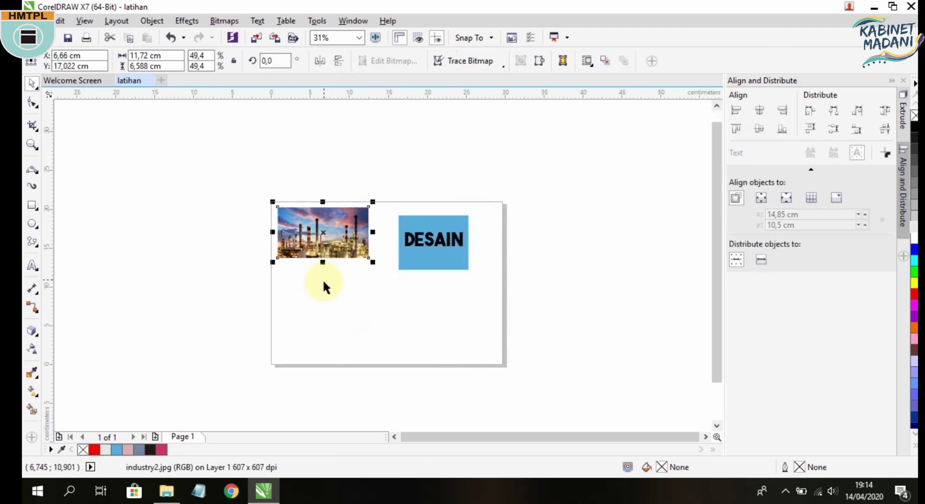
click(322, 279)
scroll(327, 231, up, 3)
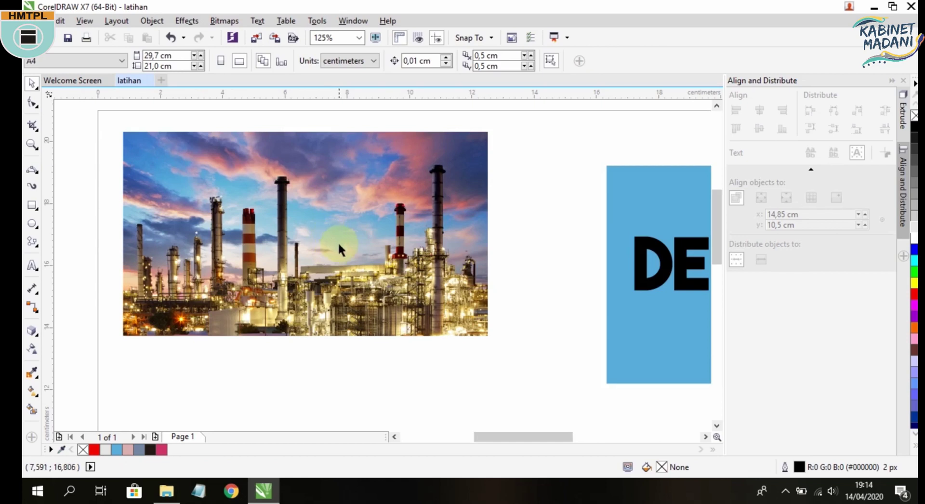
scroll(343, 245, down, 3)
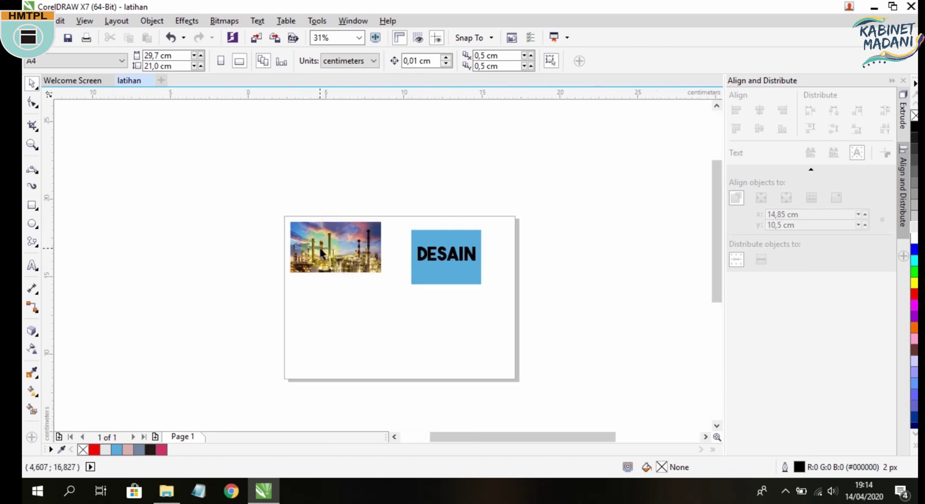
scroll(321, 249, up, 5)
scroll(320, 248, down, 2)
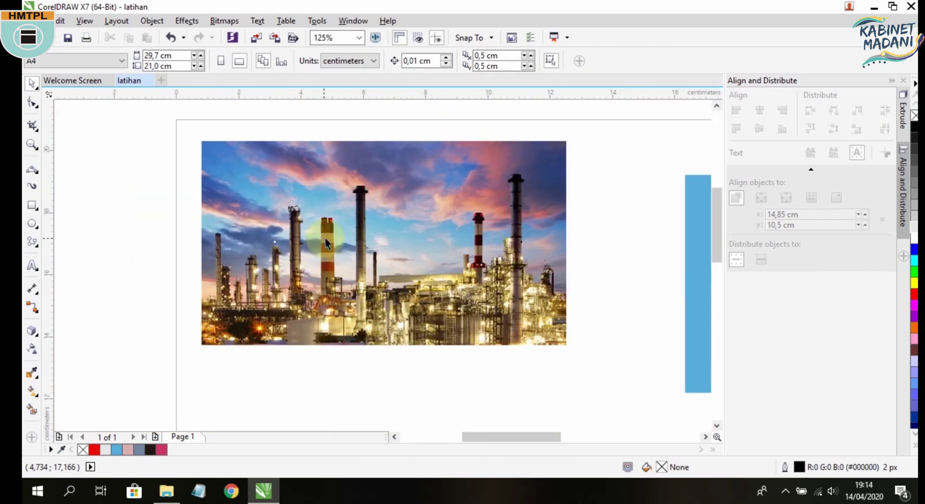
scroll(327, 243, up, 1)
Enlarge the photo to about 16.7 by 9.4 cm and position it against the page's upper-left corner.
click(362, 242)
scroll(366, 244, down, 2)
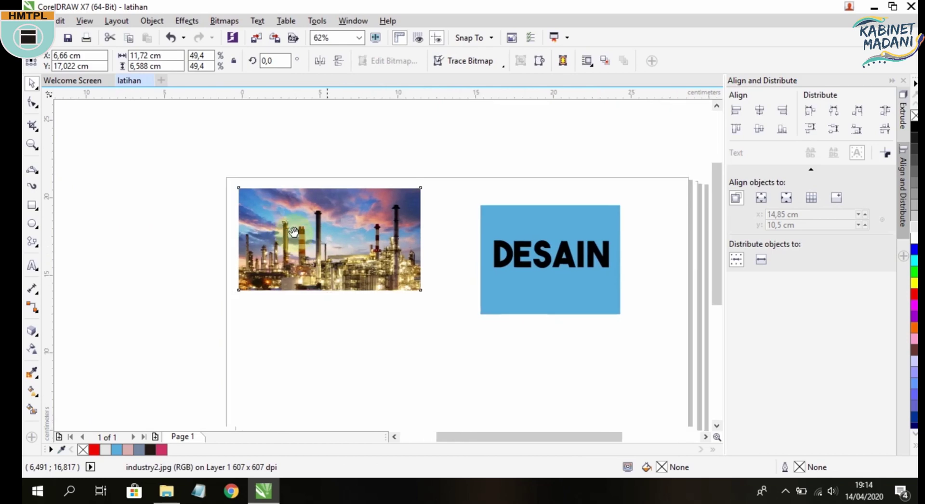
drag(293, 232, 232, 218)
click(310, 328)
mouse_move(358, 277)
mouse_down()
mouse_move(291, 236)
mouse_move(502, 362)
mouse_move(360, 279)
mouse_up()
drag(262, 225, 324, 242)
Examine the enlarged photo's sky at pixel level and return to the overview.
scroll(324, 242, up, 8)
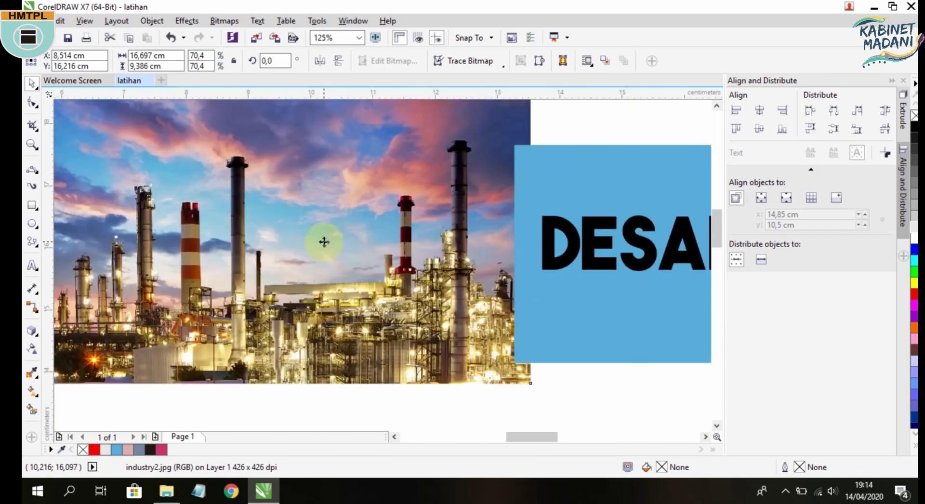
scroll(324, 242, up, 10)
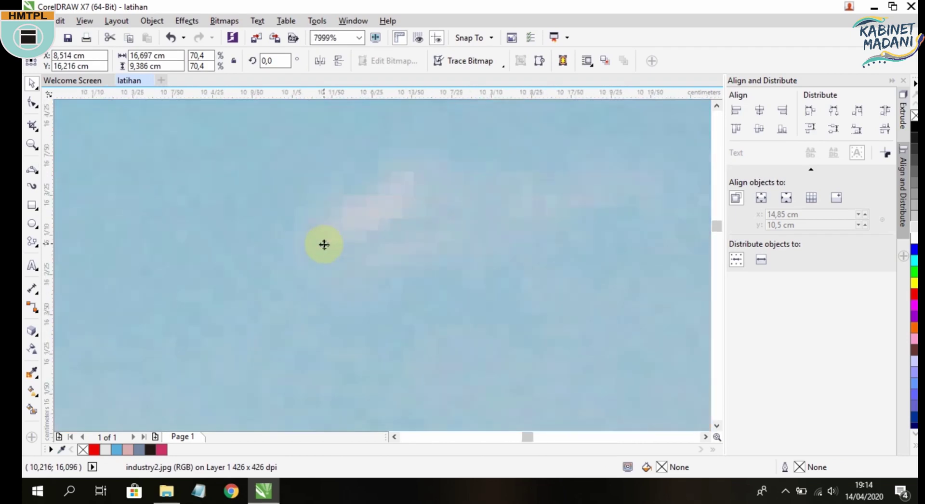
scroll(411, 263, down, 12)
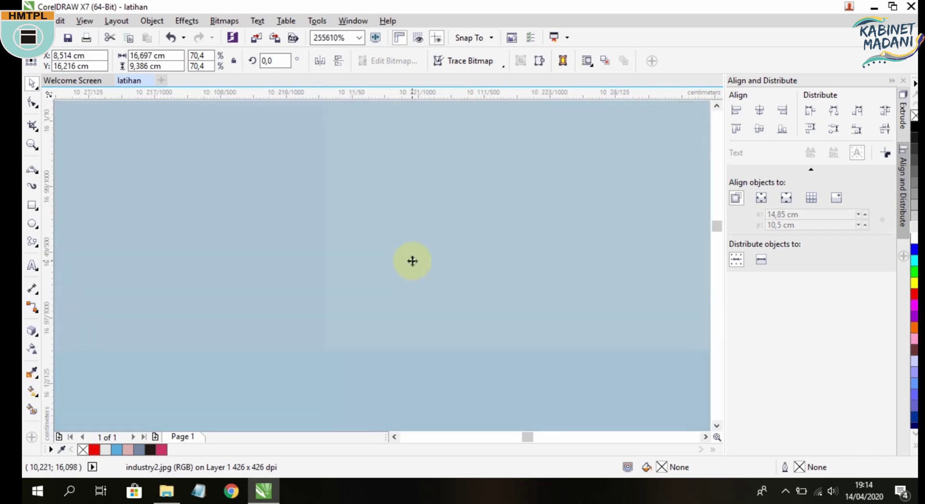
scroll(415, 268, down, 5)
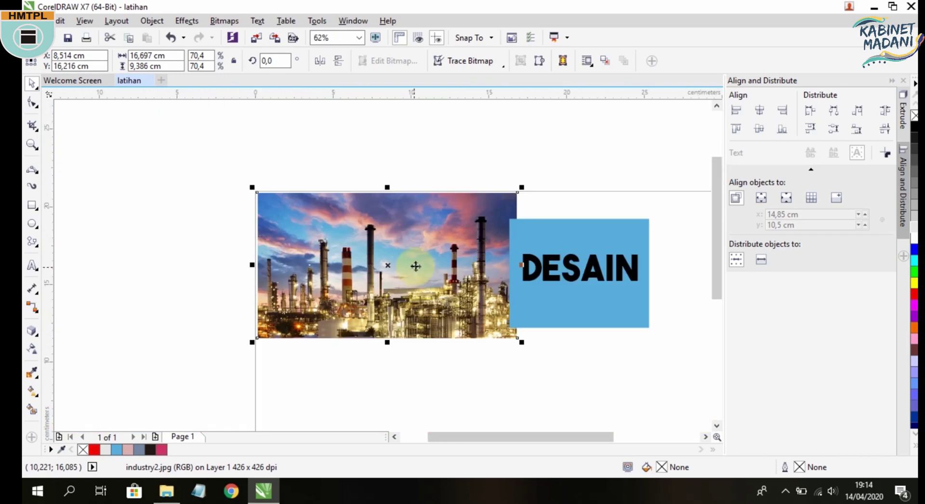
Try moving the DESAIN text to the right across the blue rectangle's edge and undo the move.
click(578, 165)
drag(605, 256, 589, 252)
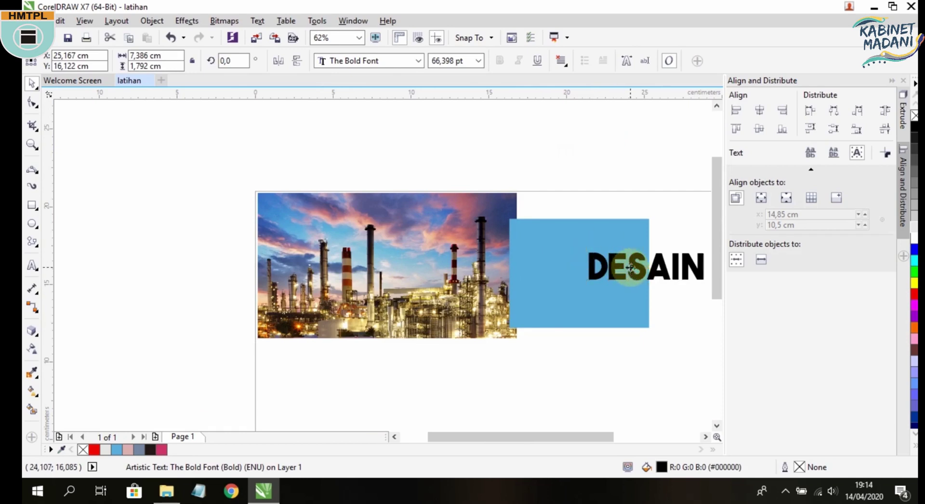
key(ctrl+z)
Select the photo, the blue rectangle and the DESAIN text together and delete them.
drag(669, 161, 206, 386)
key(Delete)
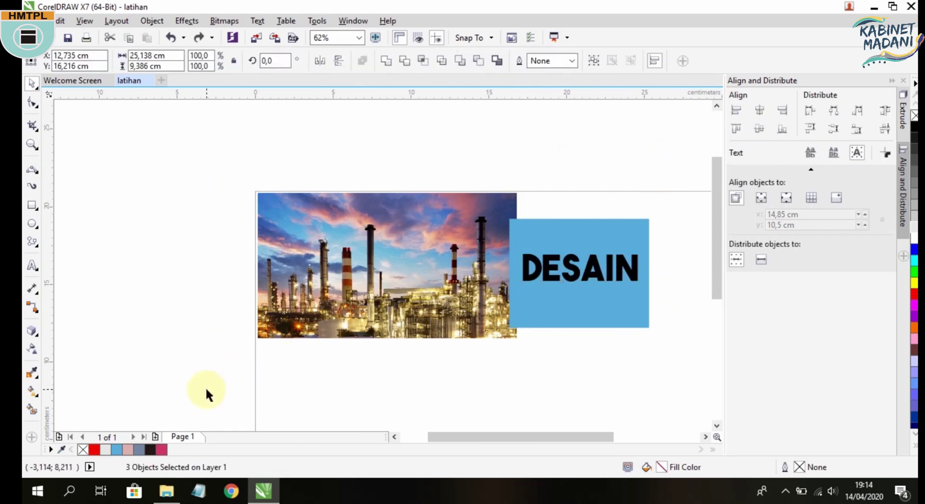
drag(409, 362, 311, 276)
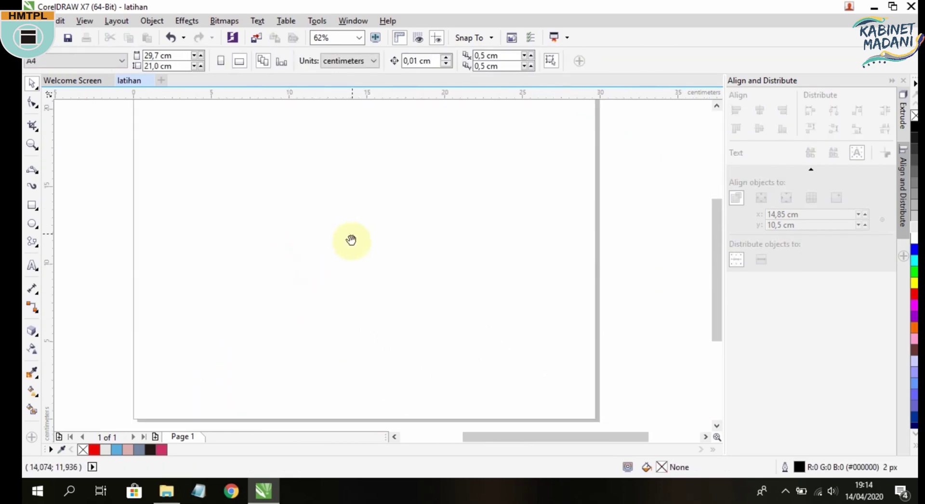
scroll(362, 262, down, 2)
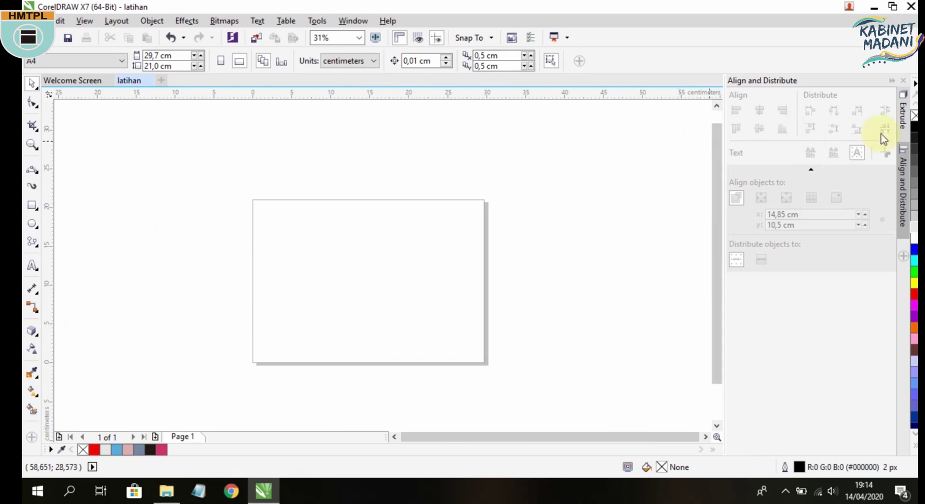
Remove the Extrude docker, leaving only Align and Distribute docked.
mouse_move(908, 115)
click(900, 259)
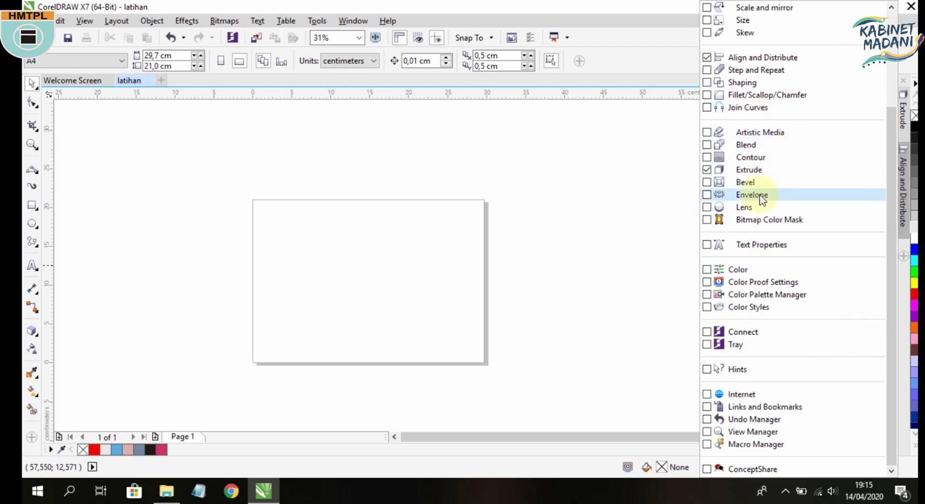
click(737, 169)
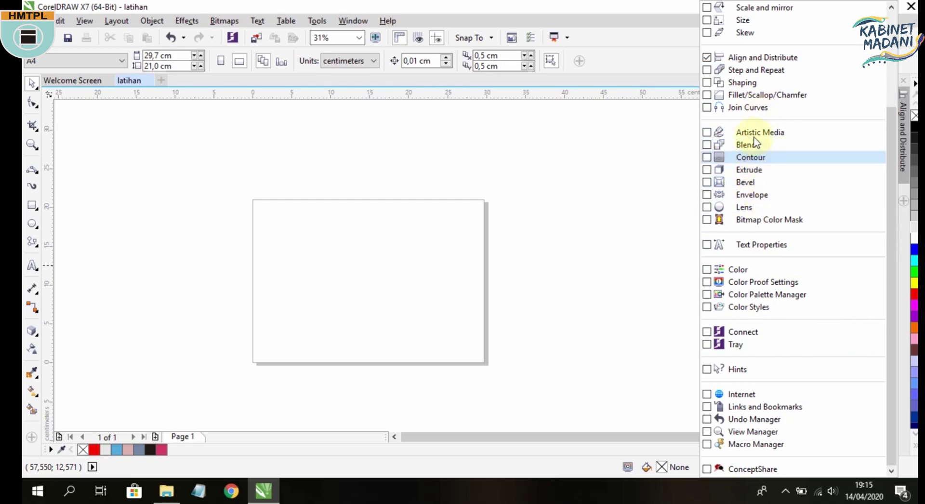
click(657, 173)
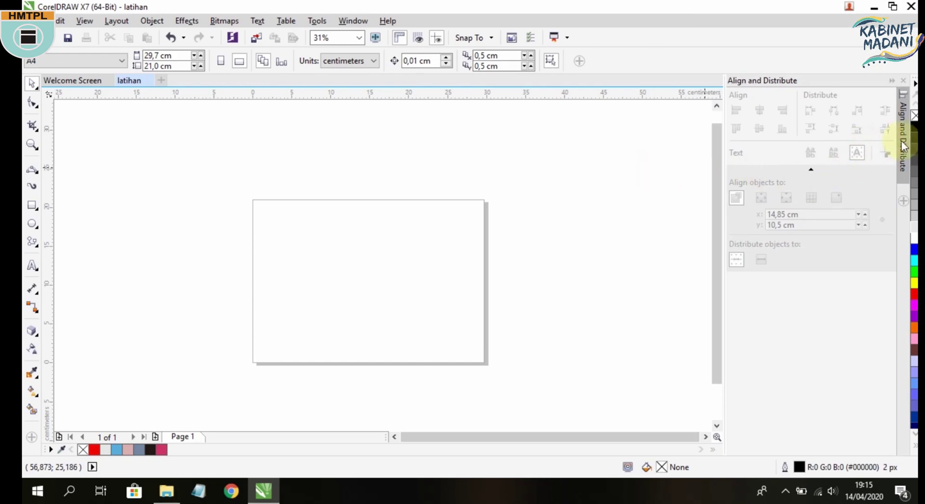
Draw a rectangle about 16.5 by 7.7 cm in the lower middle of the empty page.
click(32, 205)
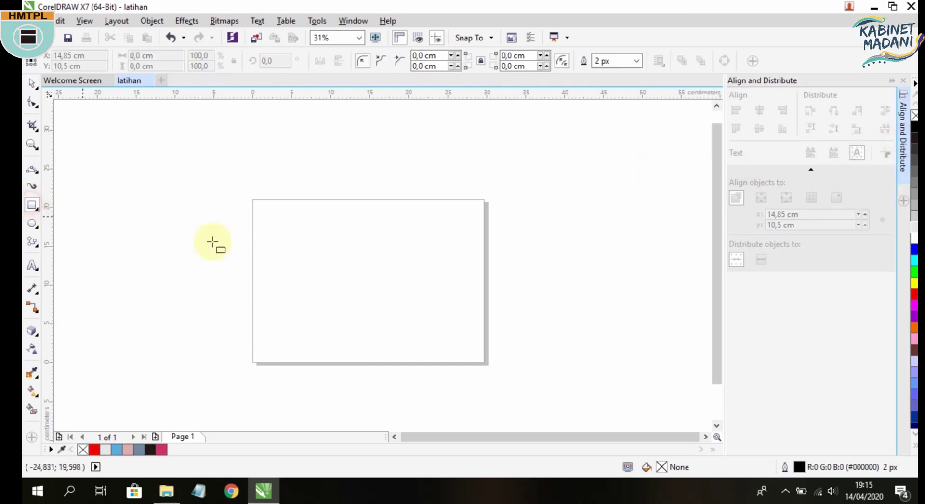
drag(291, 261, 419, 319)
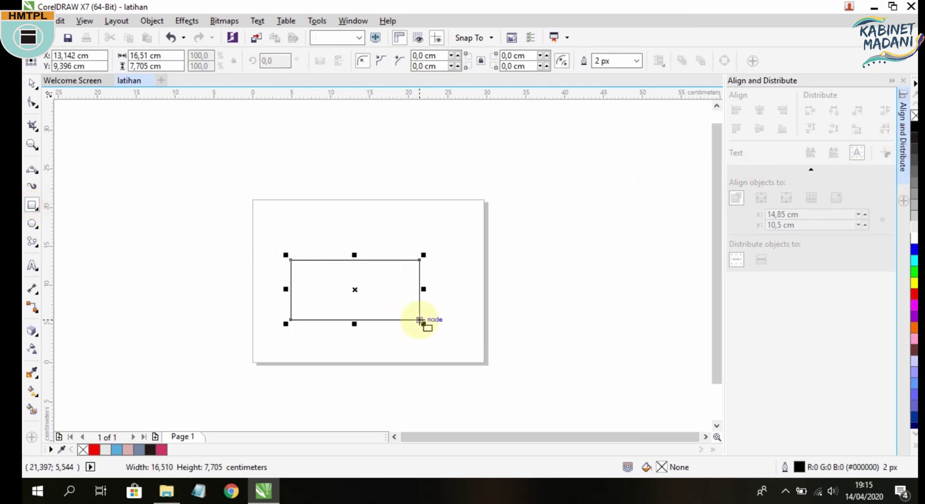
Add the artistic text DESAIN outside the page's left edge and set its font to The Bold Font.
click(31, 265)
click(132, 286)
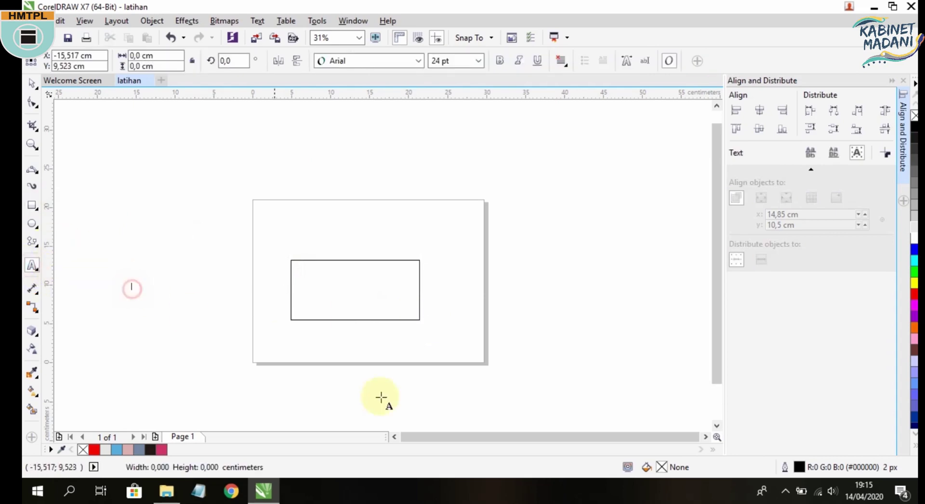
text(D)
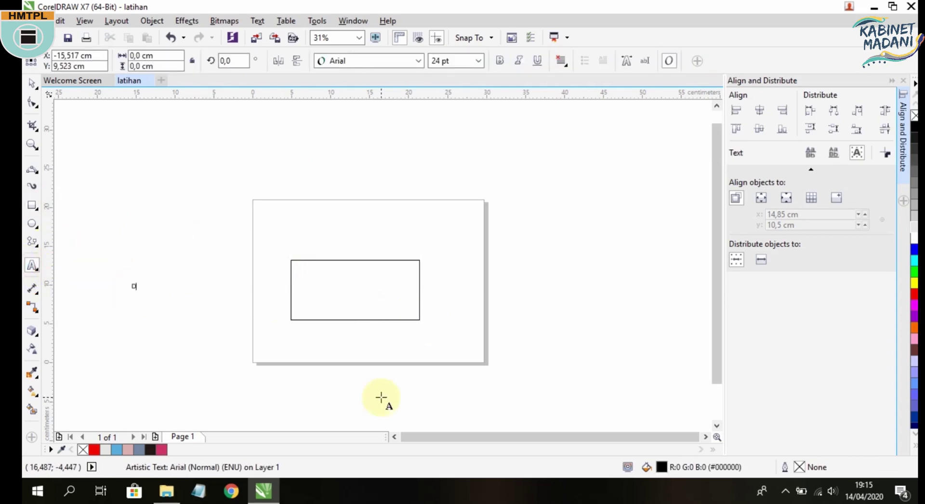
text(ESAIN)
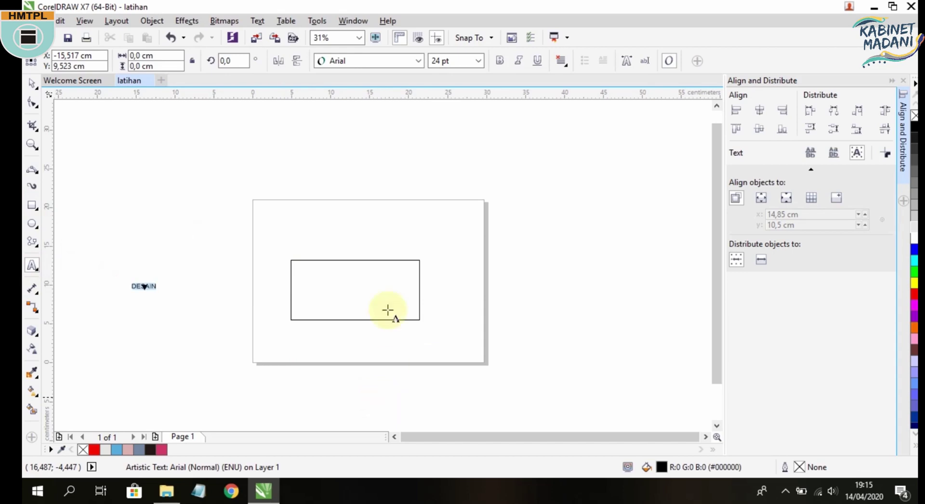
key(ctrl+a)
click(340, 60)
click(387, 96)
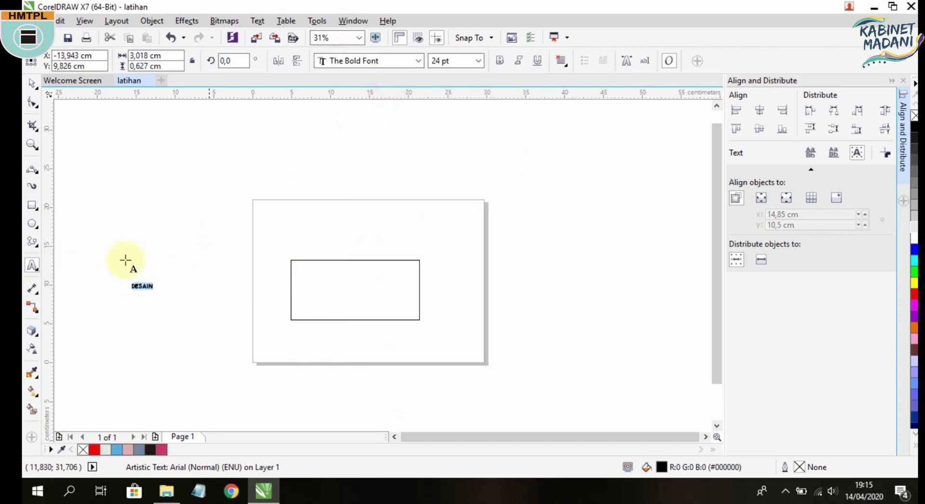
Enlarge the DESAIN text to about 15.2 by 3.7 cm and move it above the rectangle, onto the page's upper edge.
click(31, 83)
drag(157, 292, 255, 361)
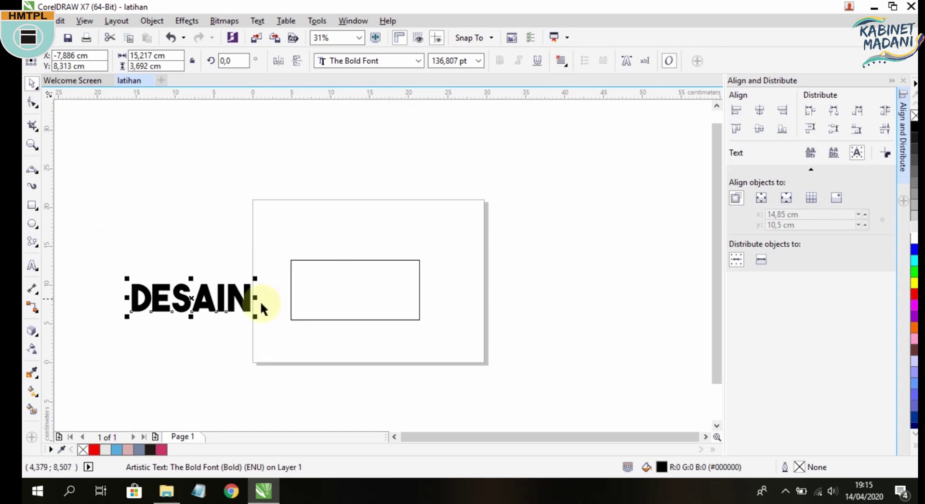
drag(187, 294, 407, 207)
scroll(353, 292, up, 4)
scroll(341, 290, down, 4)
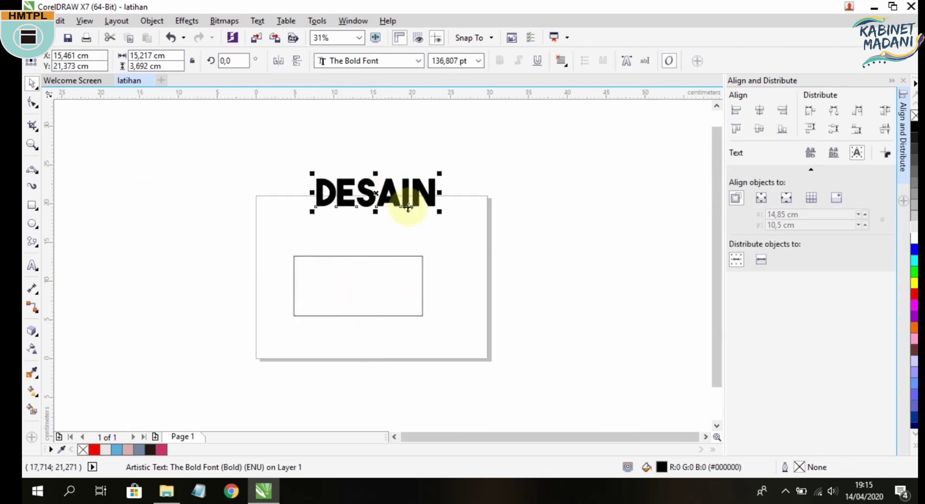
Align the DESAIN text to the rectangle's center, both horizontally and vertically.
click(464, 227)
double_click(418, 191)
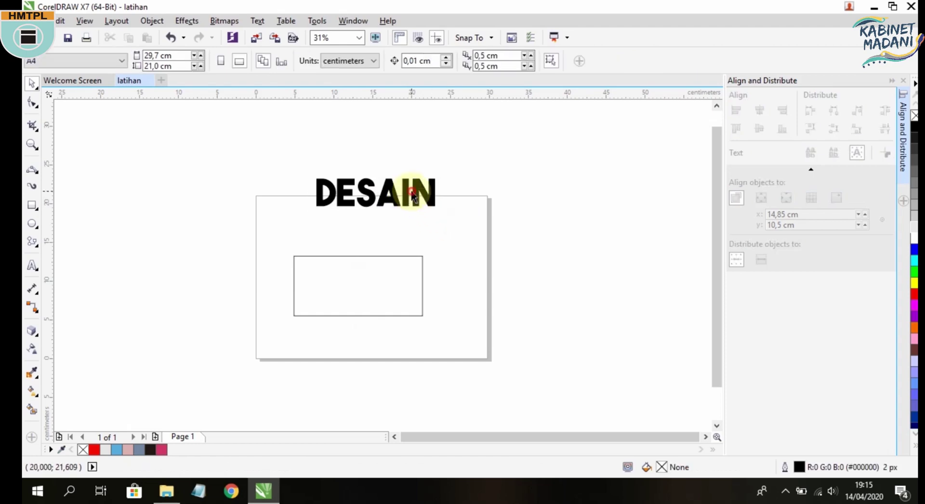
key(space)
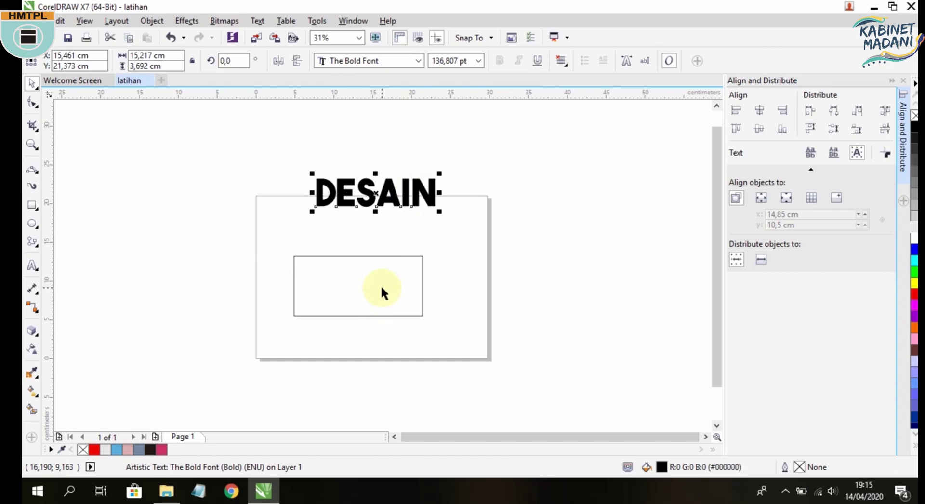
shift+click(381, 288)
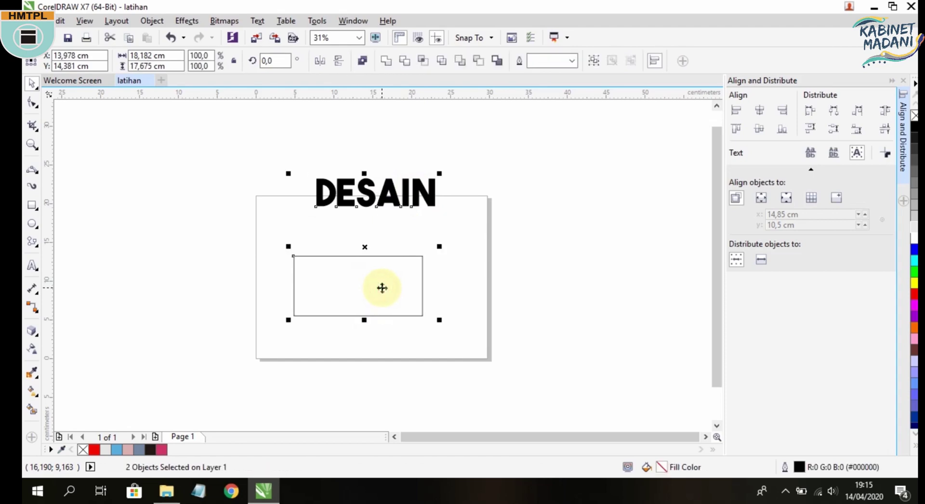
click(765, 114)
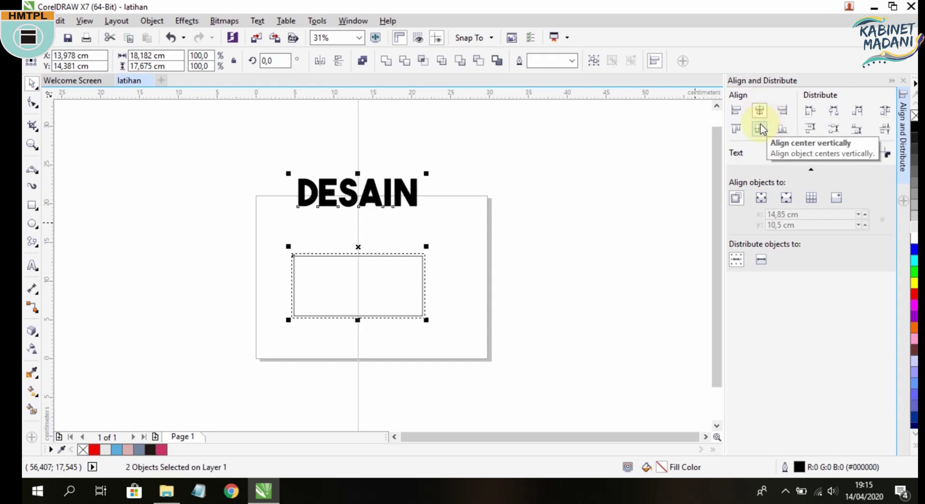
click(760, 124)
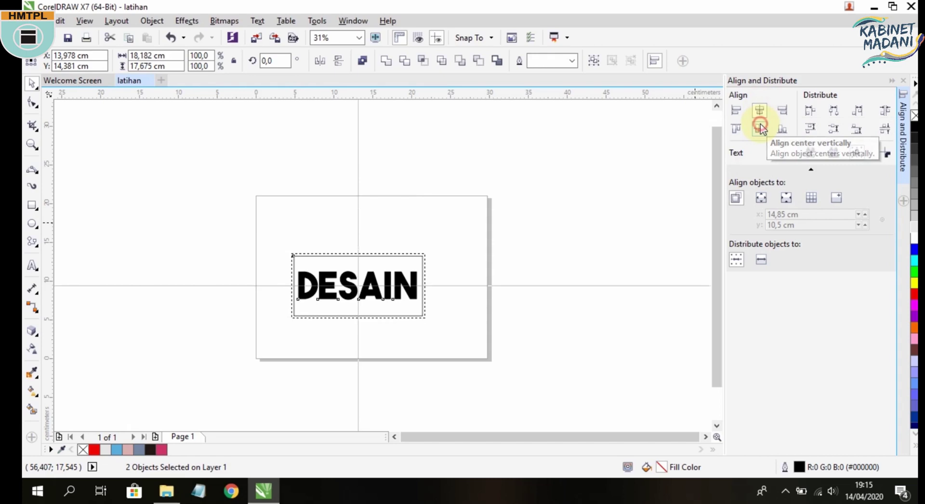
click(514, 165)
scroll(345, 299, up, 5)
scroll(345, 299, down, 4)
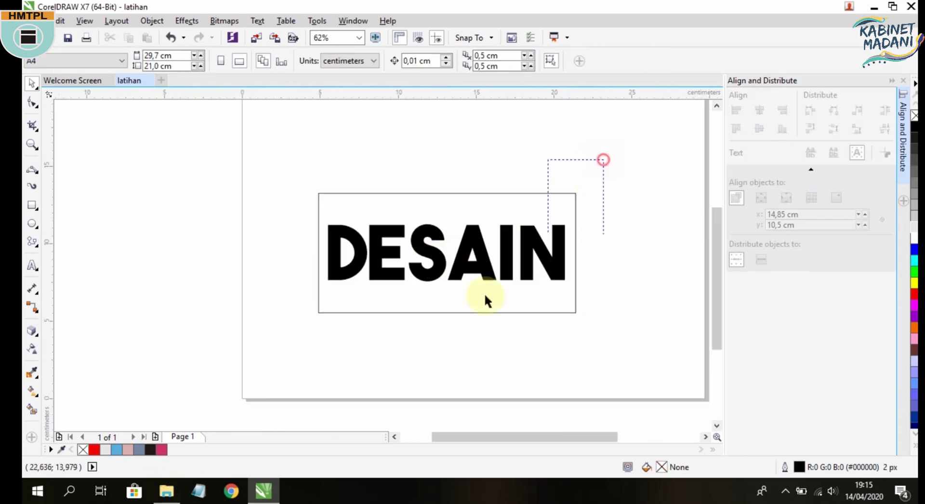
Shrink the text and its rectangle together to about 10.7 by 5 cm and move them to the page's upper-left corner.
key(ctrl+a)
scroll(337, 341, down, 2)
drag(516, 298, 484, 244)
drag(523, 270, 481, 248)
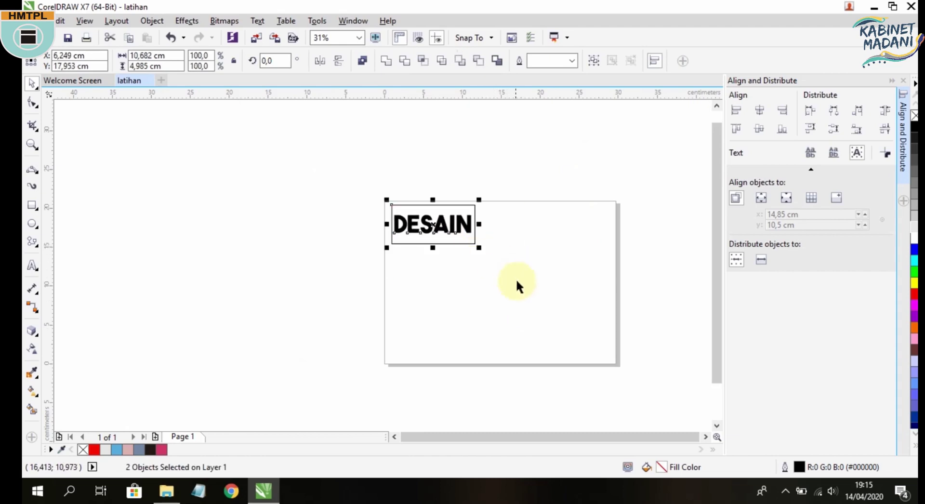
click(516, 281)
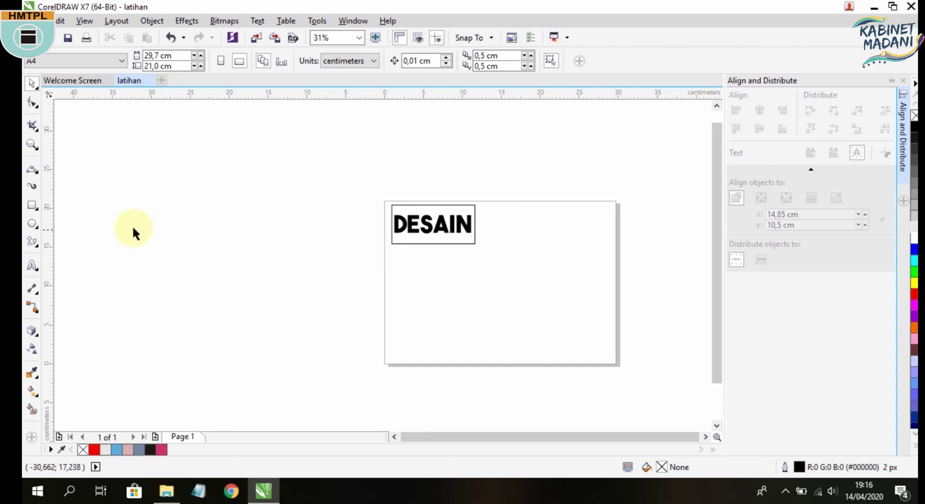
Draw a long rectangle below the DESAIN box, move it lower and reshape it to about 26.3 by 1.7 cm.
click(33, 206)
click(111, 204)
mouse_move(393, 281)
mouse_down()
mouse_move(469, 320)
mouse_move(588, 317)
mouse_move(586, 306)
mouse_up()
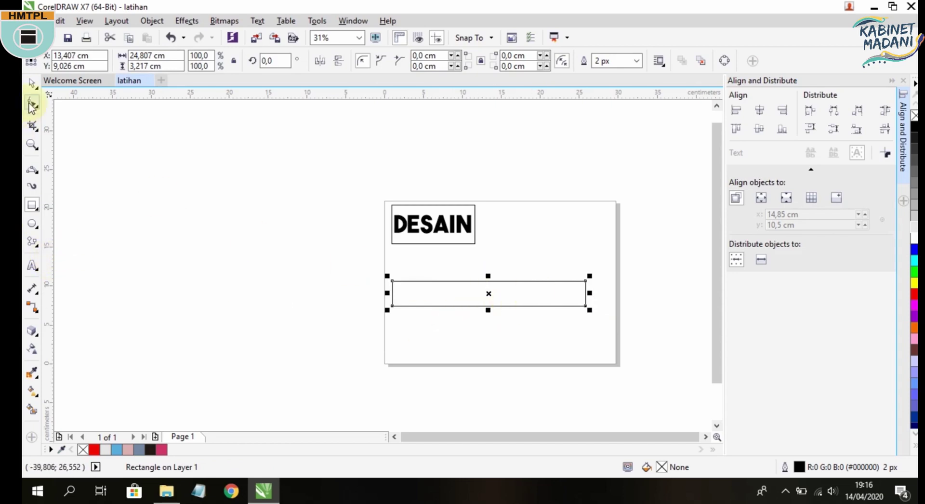
scroll(431, 268, up, 2)
drag(434, 302, 449, 337)
scroll(508, 355, down, 2)
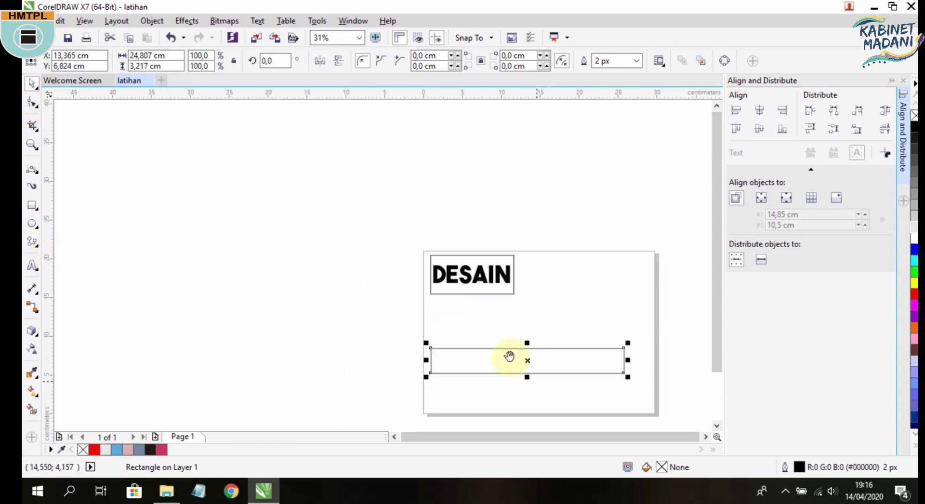
drag(532, 259, 539, 284)
Draw three upright rectangles overlapping the long rectangle's upper edge, the middle one about 0.7 by 2.4 cm and the last about 1.9 by 5.1 cm.
click(32, 204)
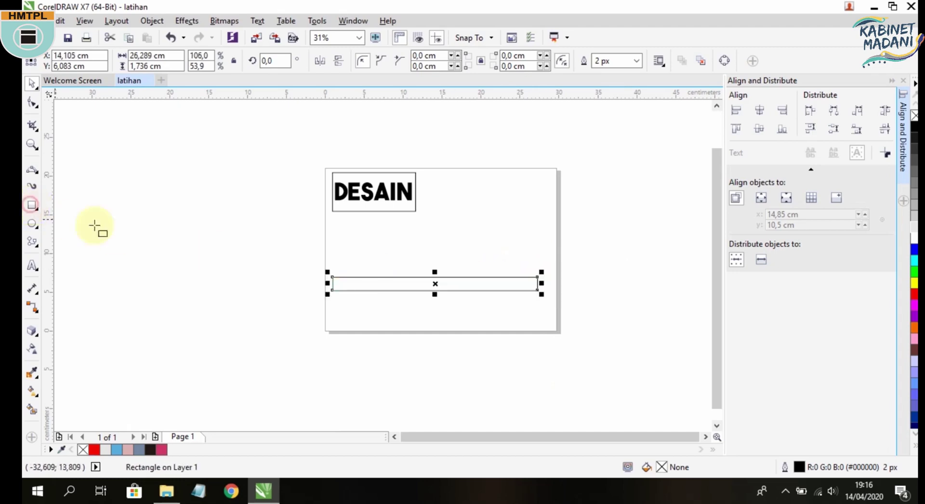
scroll(288, 271, up, 2)
mouse_move(401, 218)
mouse_down()
mouse_move(421, 292)
mouse_move(431, 292)
mouse_up()
scroll(440, 254, up, 2)
drag(437, 260, 460, 335)
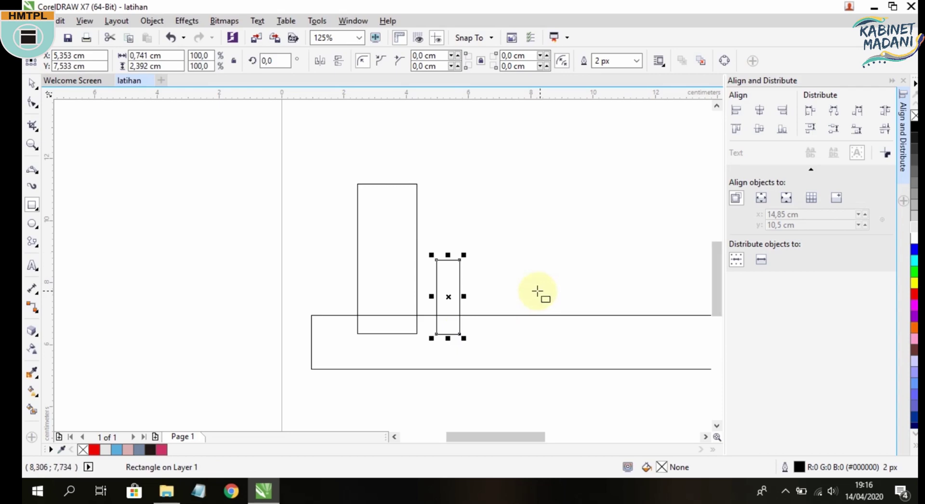
drag(479, 180, 537, 334)
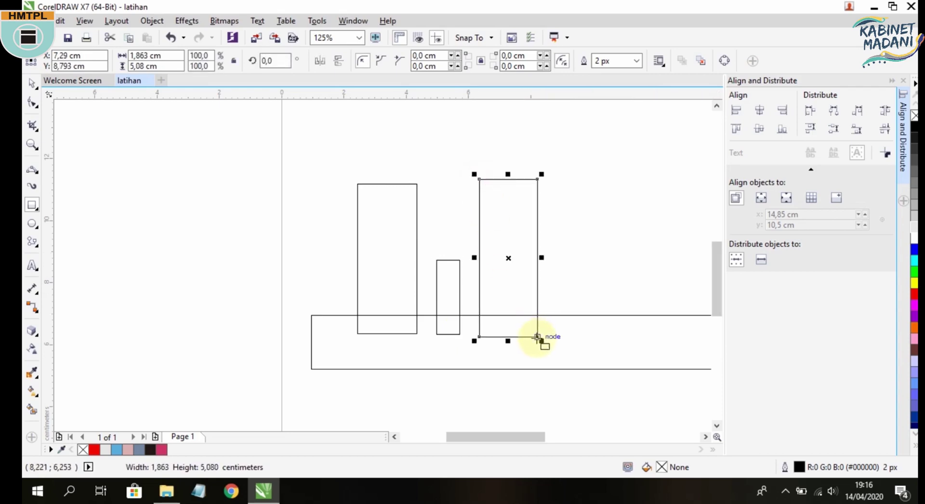
scroll(541, 337, down, 2)
scroll(432, 324, up, 4)
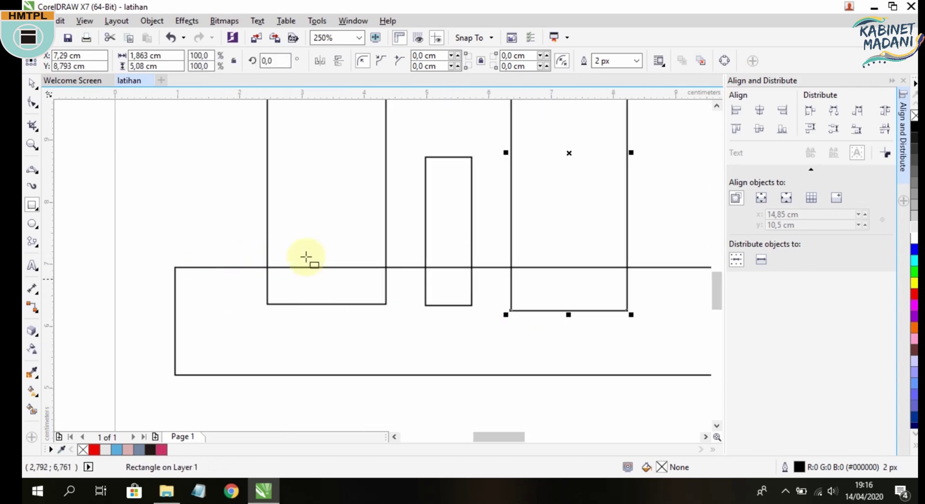
scroll(470, 298, down, 2)
Weld the long rectangle with the leftmost upright rectangle and fill the combined shape with light blue (#5BAEDA).
click(31, 83)
click(101, 133)
click(376, 327)
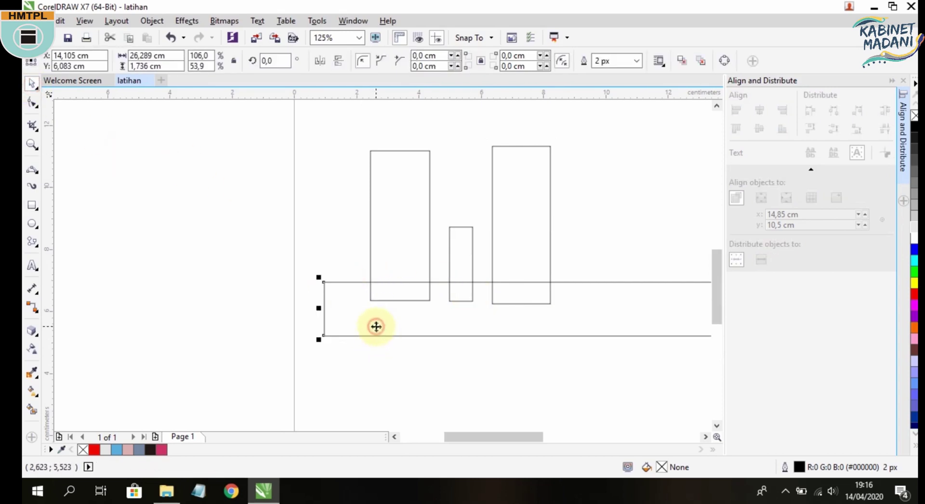
shift+click(395, 216)
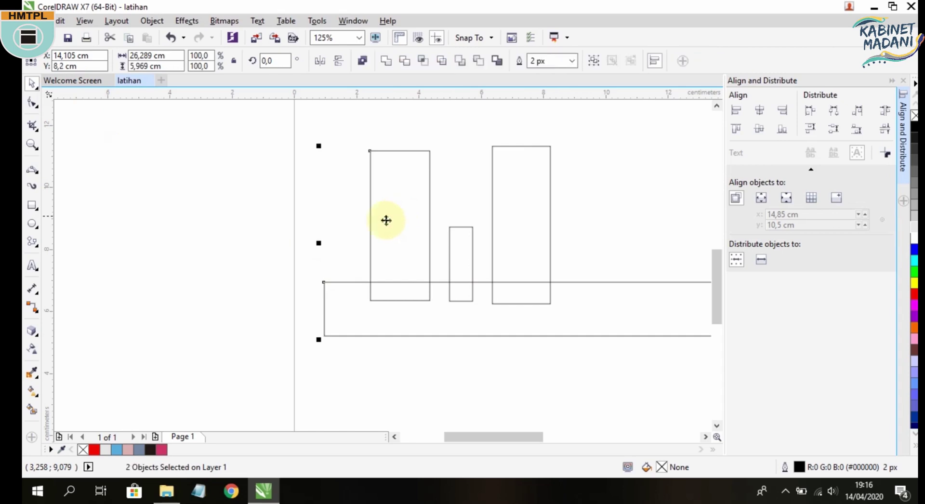
click(385, 62)
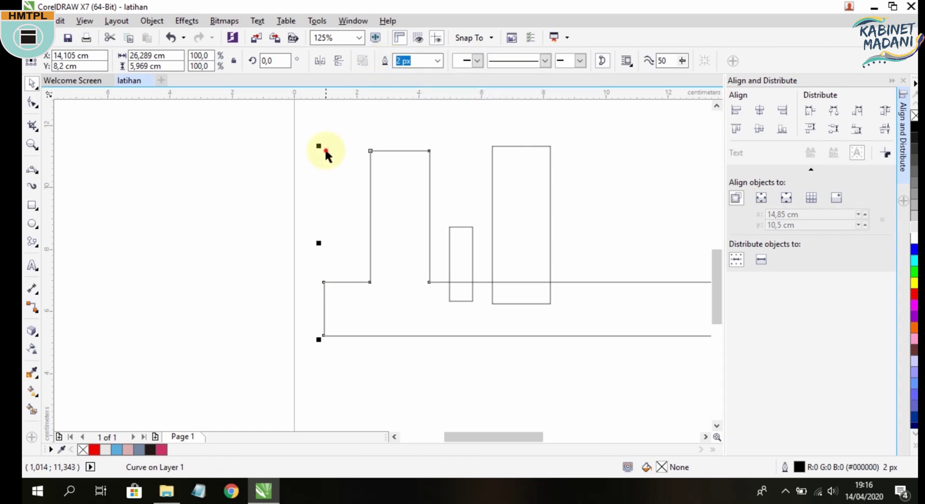
click(355, 302)
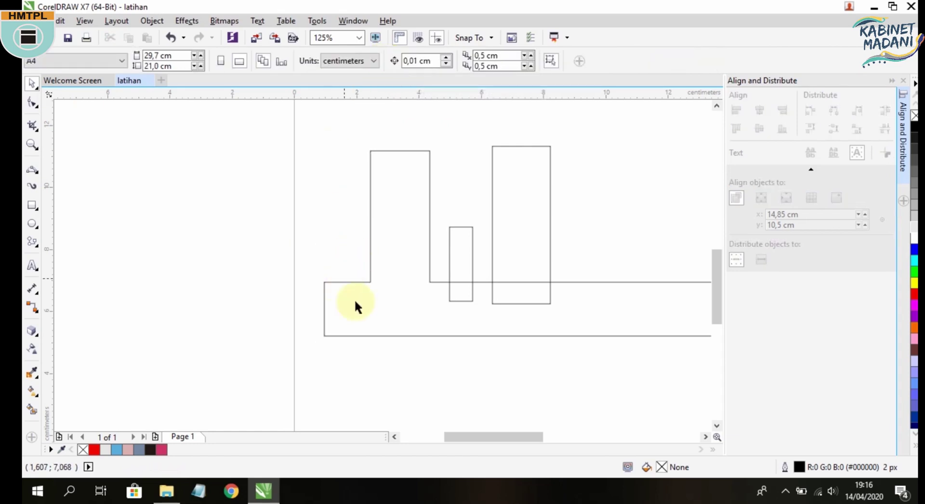
click(398, 256)
click(116, 450)
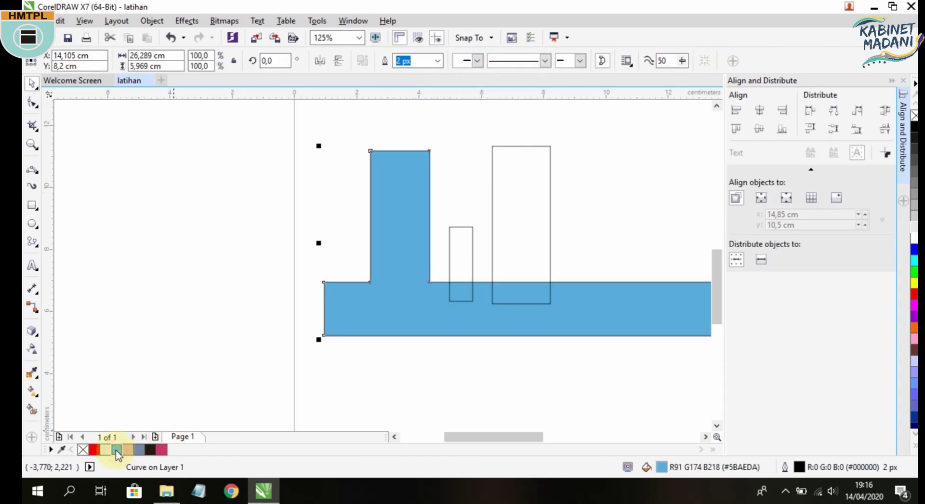
click(209, 203)
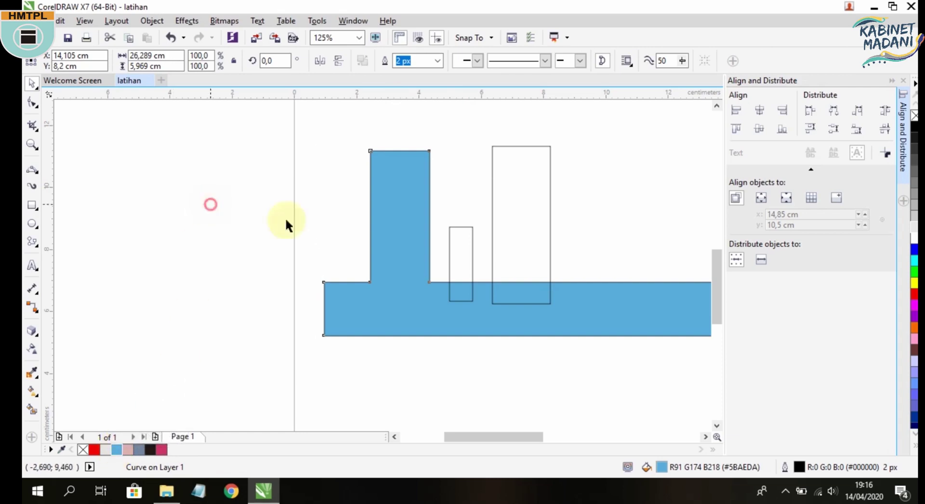
Weld the small middle upright rectangle to the blue shape.
click(447, 331)
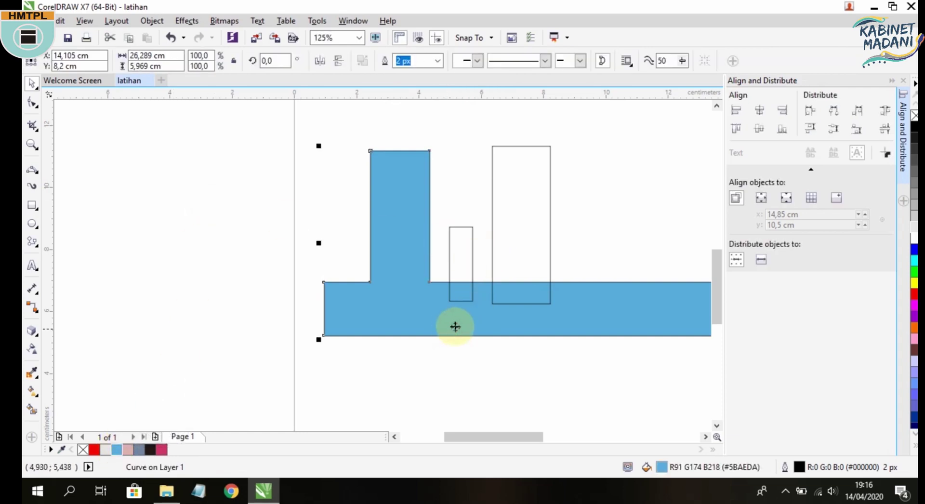
shift+click(459, 255)
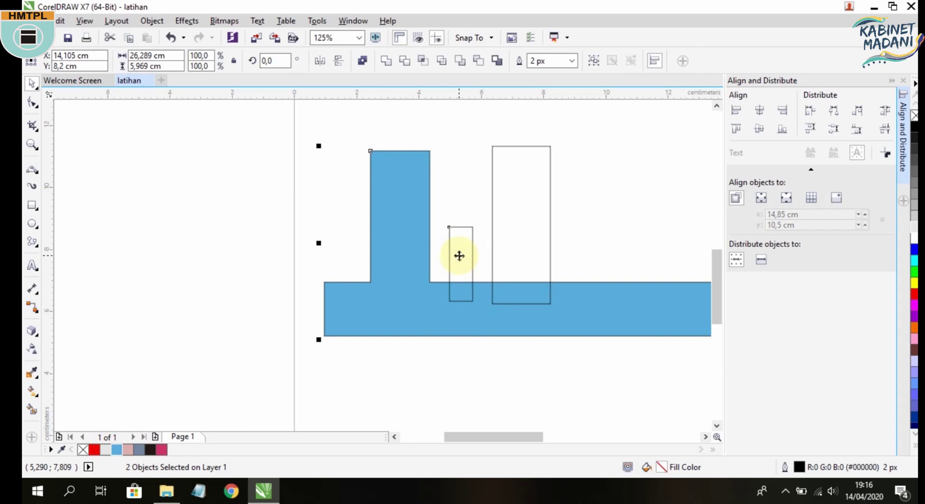
click(384, 61)
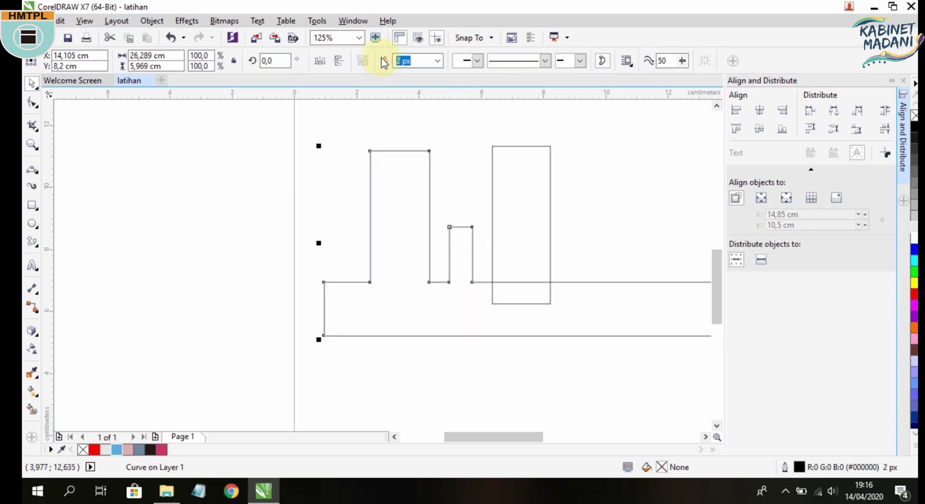
click(322, 212)
Delete the welded shape, keeping the remaining upright rectangle.
scroll(322, 212, down, 2)
drag(311, 207, 379, 289)
key(Delete)
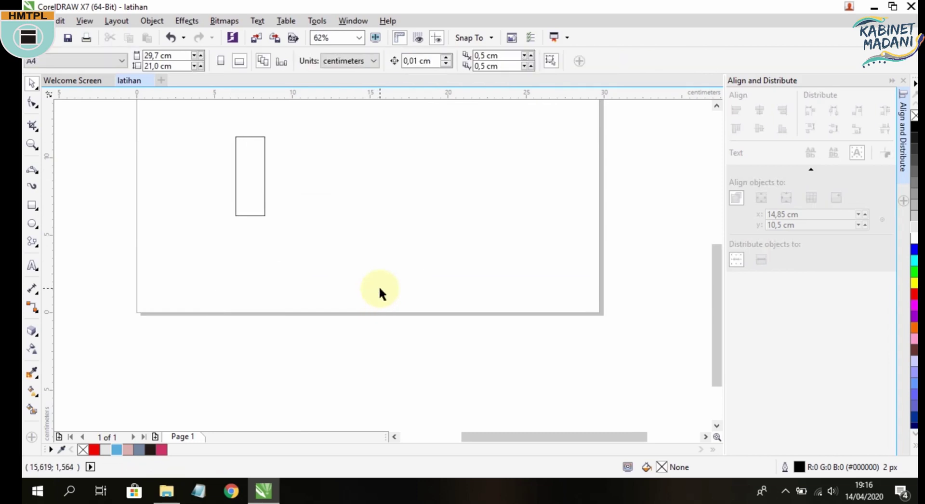
Draw a horizontal rectangle about 16.2 by 3.1 cm across the lower part of the upright rectangle.
click(239, 169)
click(32, 204)
drag(402, 178, 149, 226)
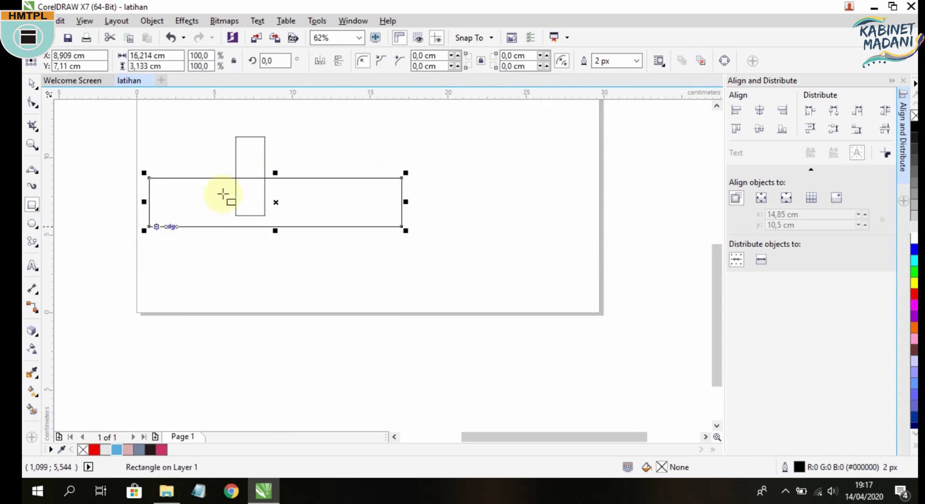
Trim the upright rectangle with the horizontal rectangle and move the remaining piece away from it.
click(34, 83)
click(360, 206)
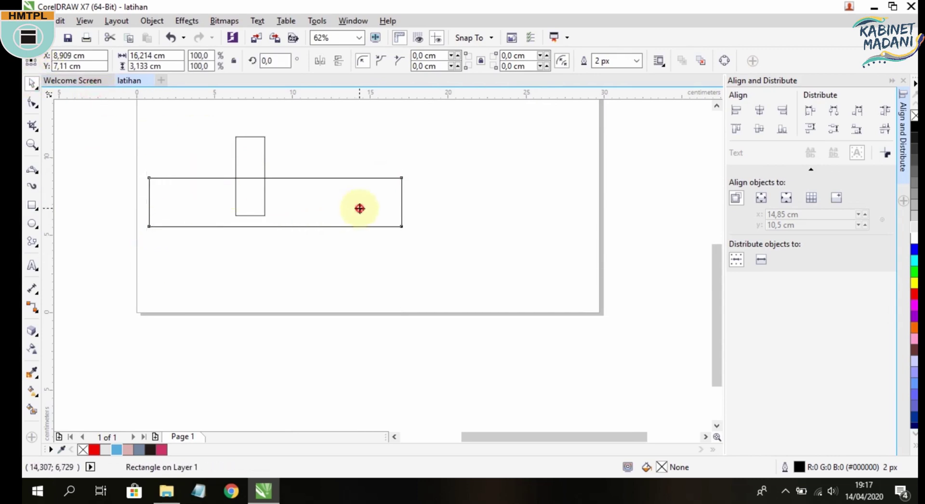
shift+click(248, 151)
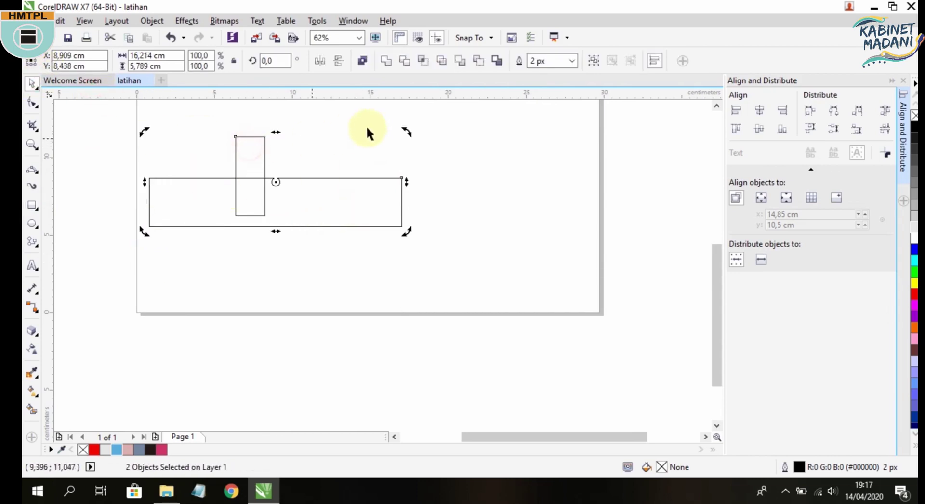
click(411, 67)
click(401, 122)
click(253, 151)
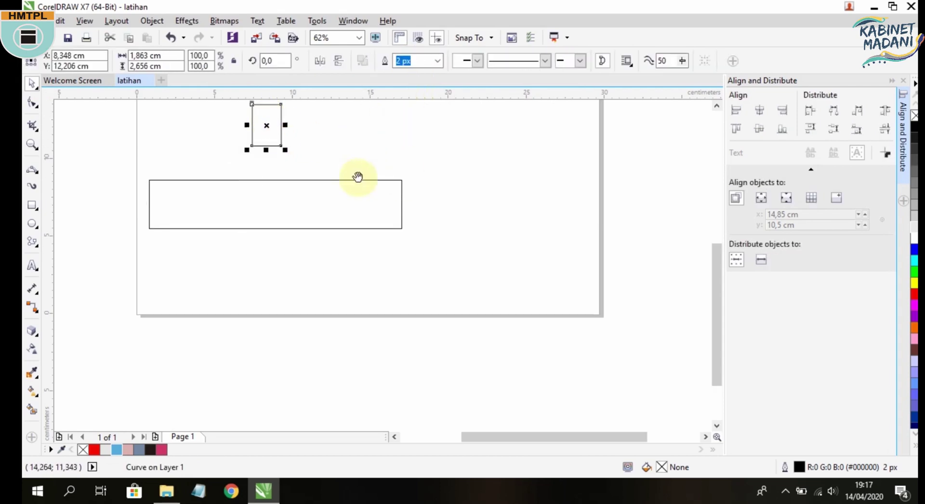
Enlarge the trimmed piece at the page's lower-right corner and delete the horizontal rectangle.
scroll(357, 178, up, 2)
click(359, 192)
drag(279, 193, 631, 385)
click(416, 216)
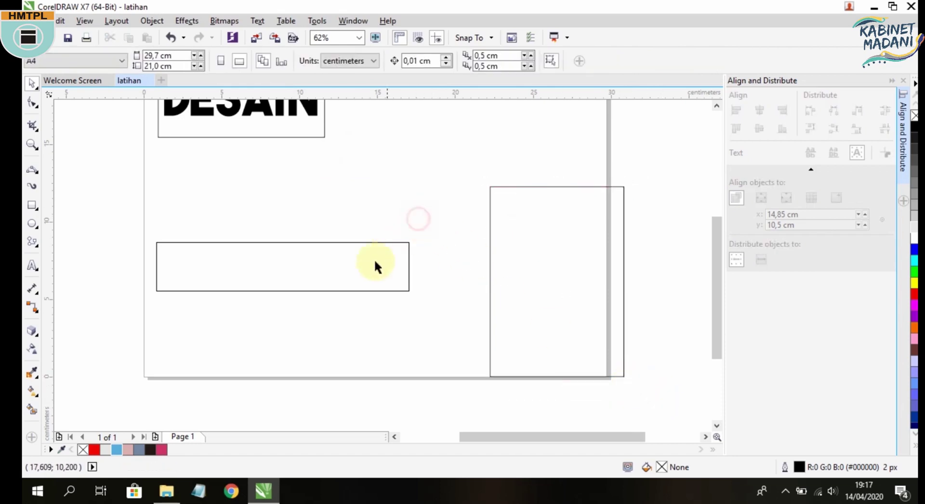
click(375, 262)
key(Delete)
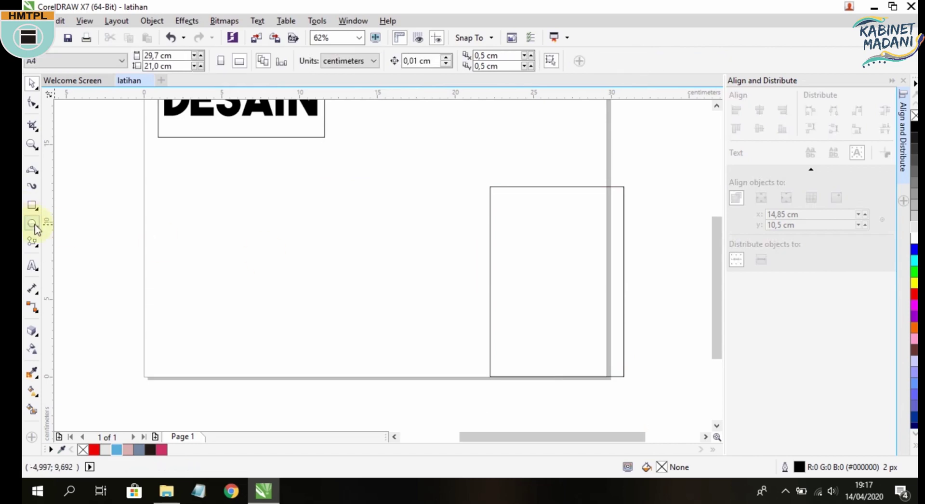
Draw a tall rectangle about 4.2 by 16.8 cm over the lower-right shape's edge and trim that shape with it.
click(32, 205)
mouse_move(672, 146)
mouse_down()
mouse_move(618, 407)
mouse_move(678, 382)
mouse_move(684, 370)
mouse_move(642, 411)
mouse_move(606, 407)
mouse_up()
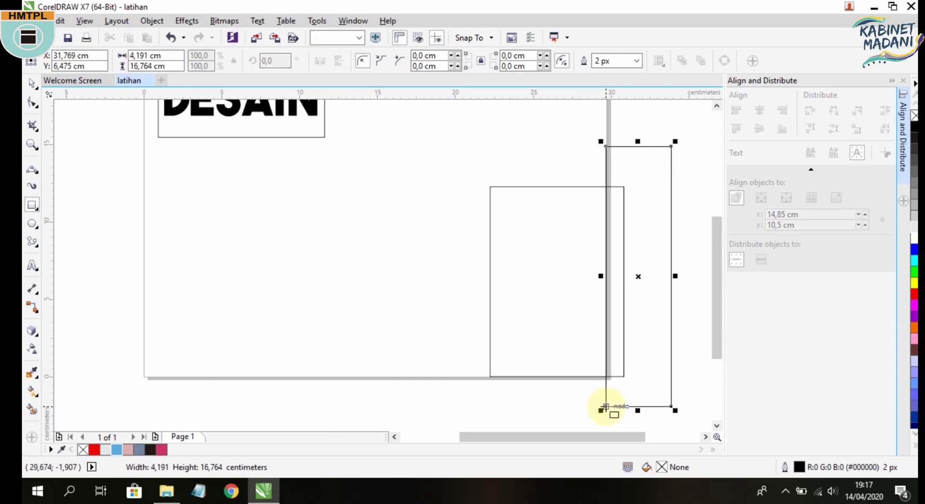
shift+click(530, 208)
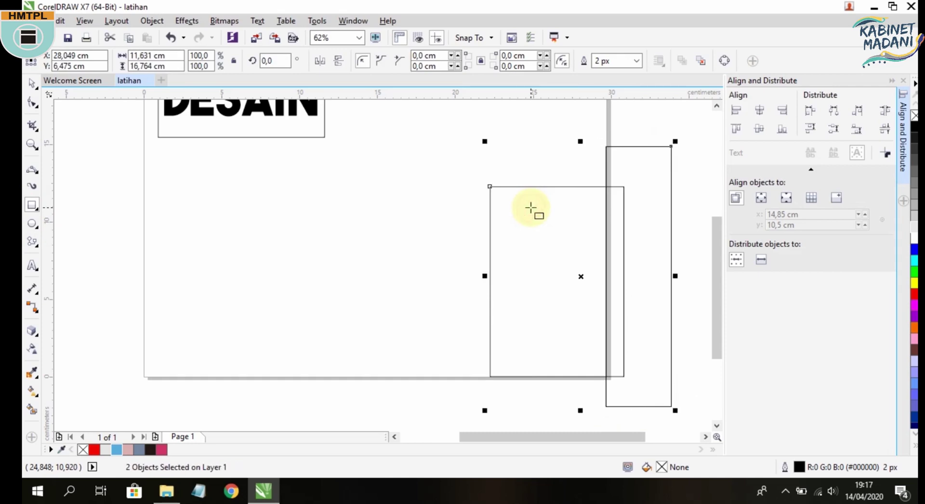
click(29, 85)
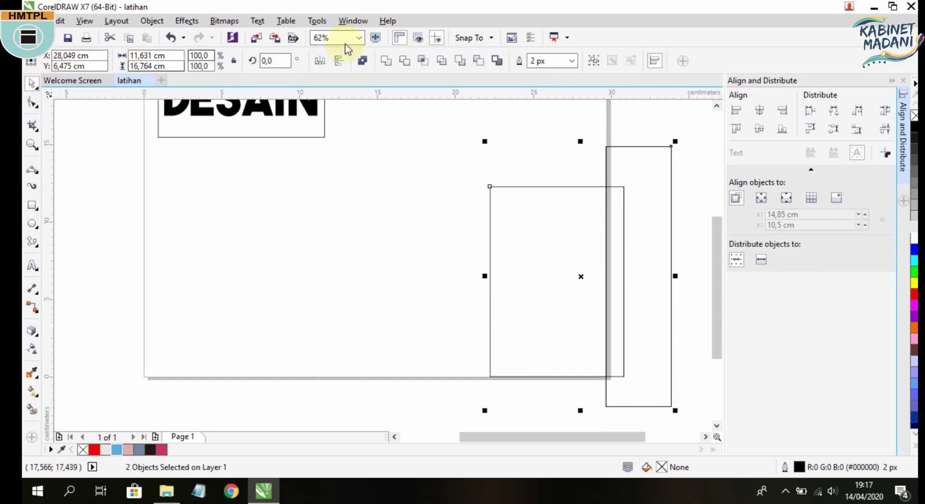
click(405, 61)
Move the tall cutting rectangle onto the middle of the page and shift the trimmed rectangle toward it.
click(409, 219)
drag(660, 234, 427, 178)
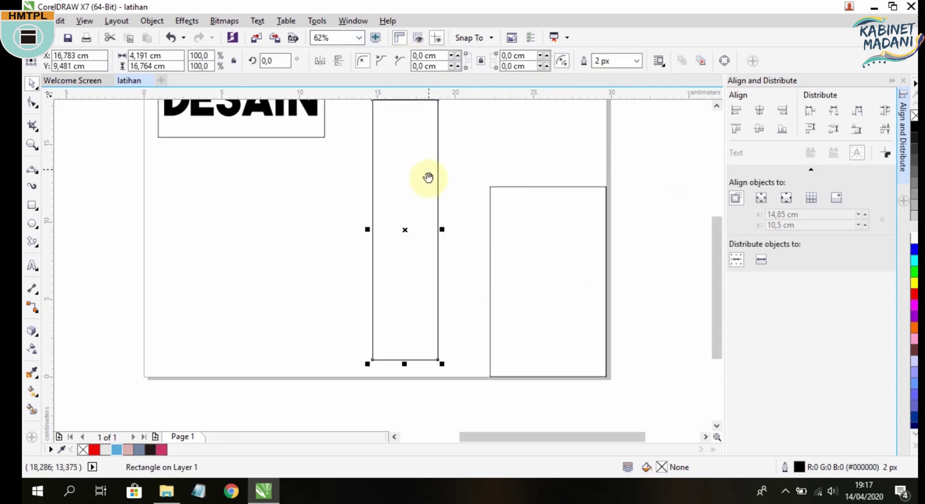
scroll(482, 186, up, 1)
click(388, 174)
drag(550, 276, 458, 223)
click(406, 61)
Draw an ellipse about 6.6 by 6.3 cm below the DESAIN box and move the trimmed rectangle over its lower part.
click(32, 223)
drag(178, 203, 290, 310)
click(33, 86)
click(433, 231)
drag(480, 225, 260, 313)
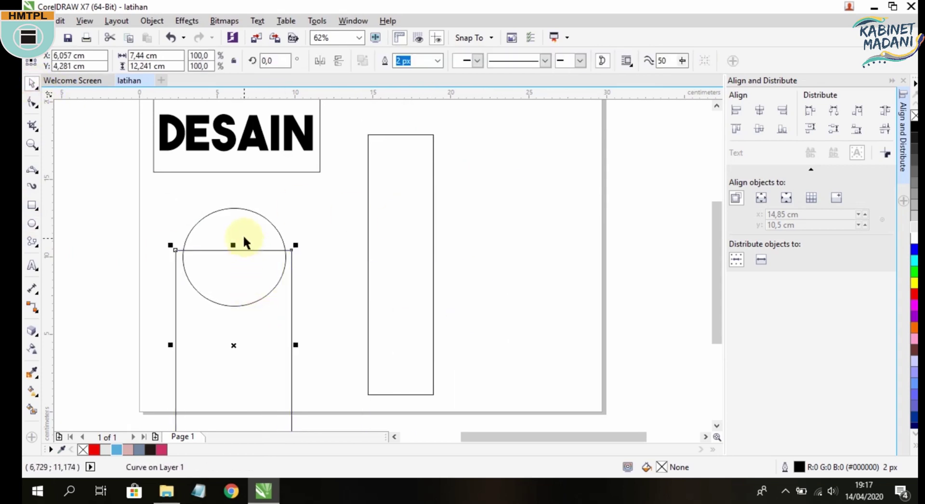
click(305, 212)
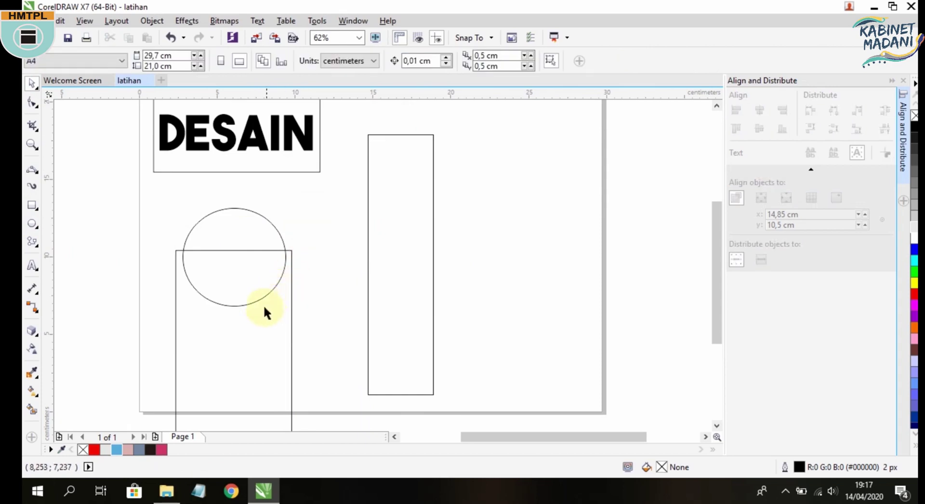
Intersect the rectangle with the ellipse and move the resulting half-round piece off the page's left edge.
click(264, 350)
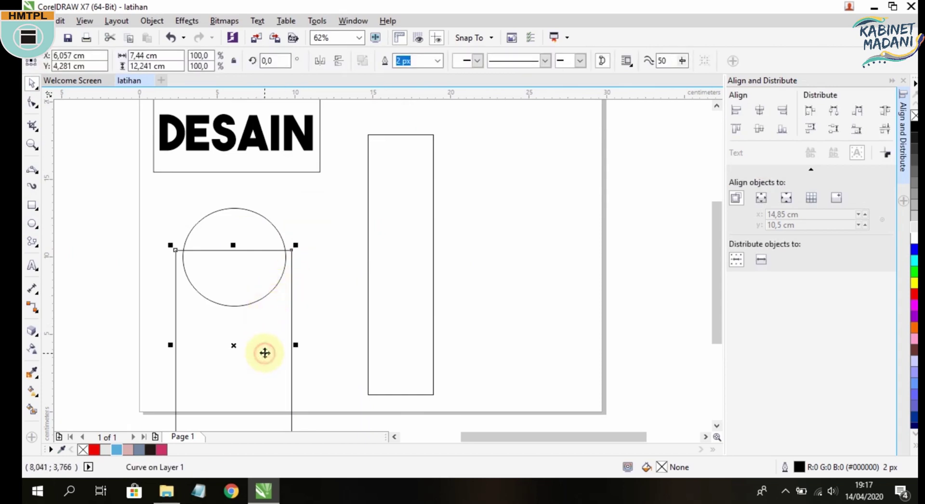
shift+click(255, 226)
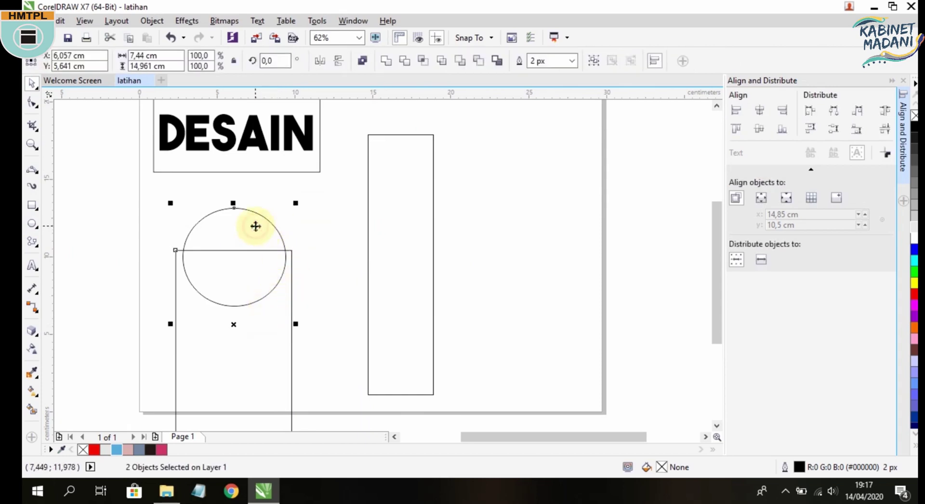
click(420, 60)
click(327, 185)
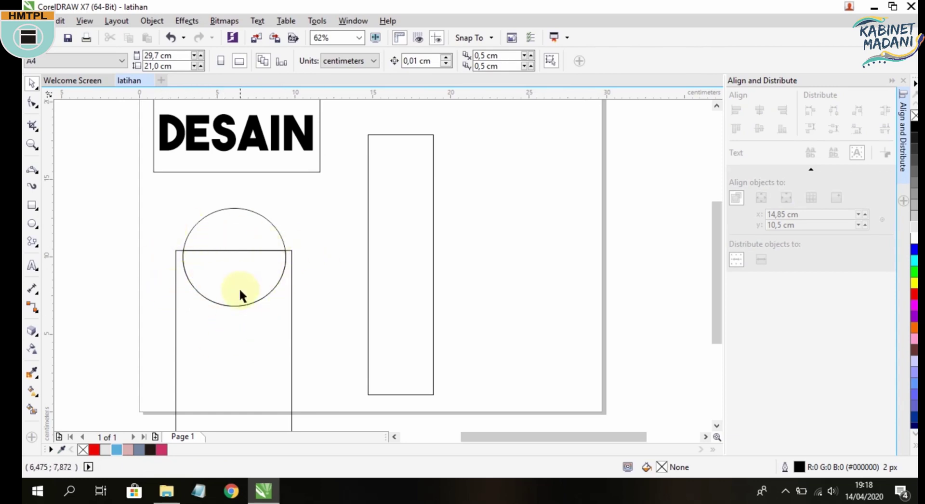
drag(239, 289, 128, 250)
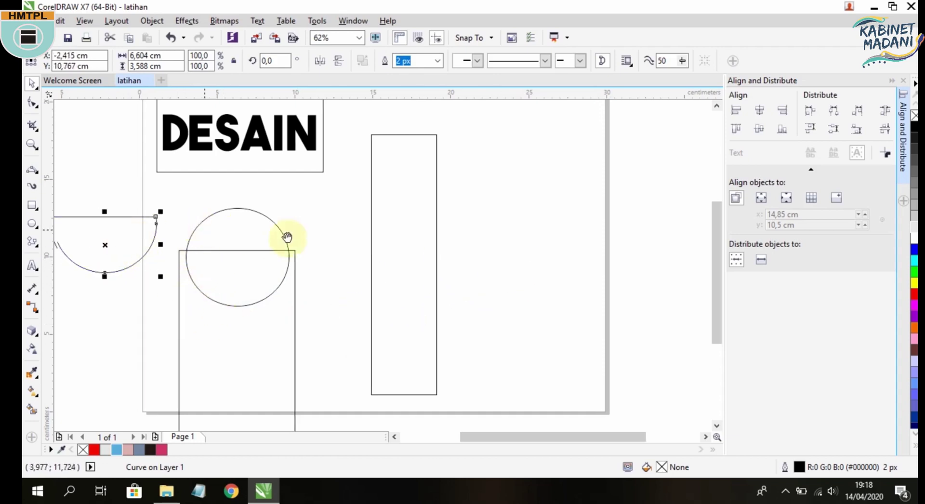
Fill the half-round piece with the slate blue C40 M20 Y0 K40 and delete it.
scroll(287, 237, left, 3)
click(144, 451)
click(177, 386)
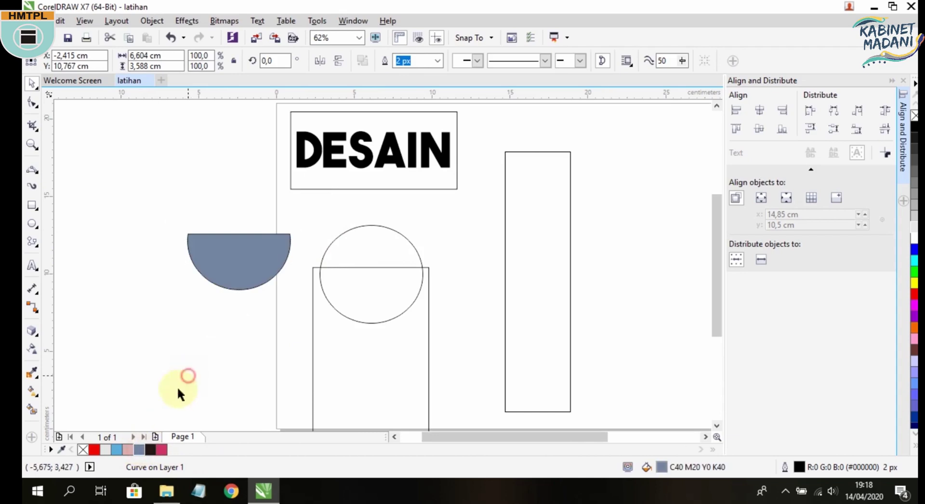
click(83, 450)
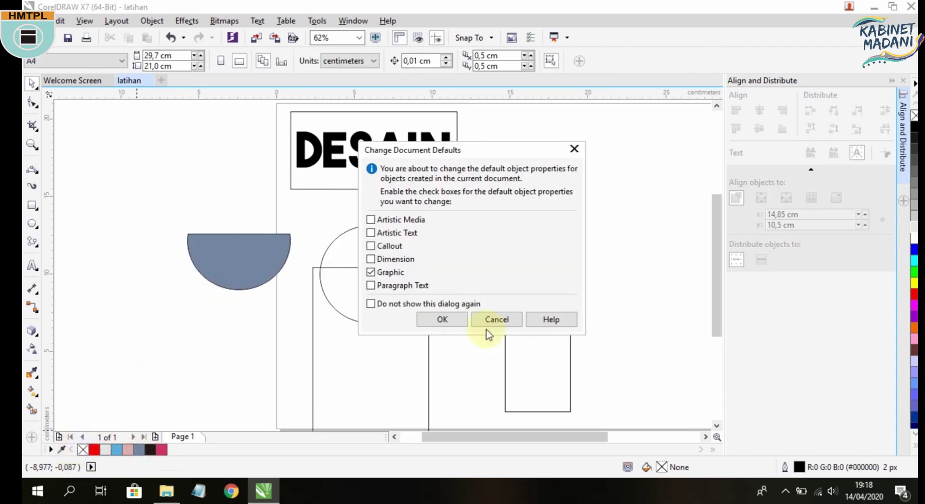
click(500, 318)
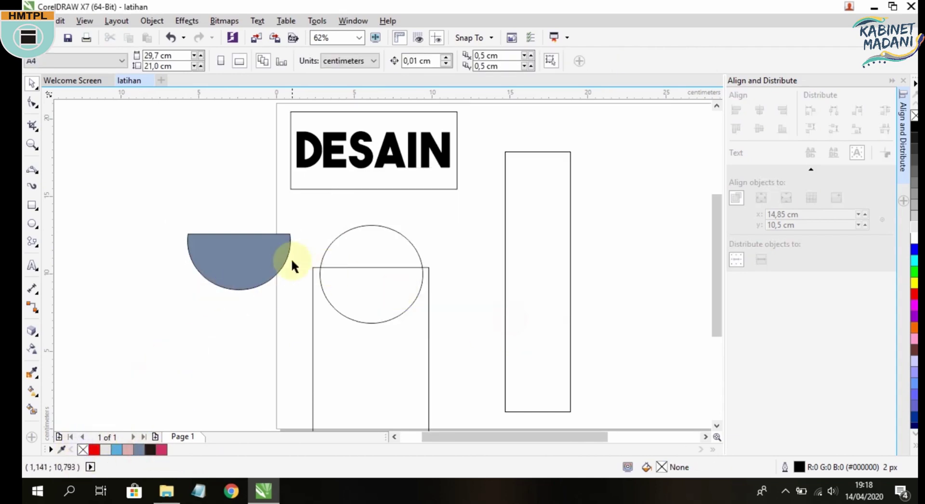
click(253, 250)
key(Delete)
Apply Front minus back to the ellipse and the rectangle twice, undoing the operation each time.
click(354, 248)
click(351, 357)
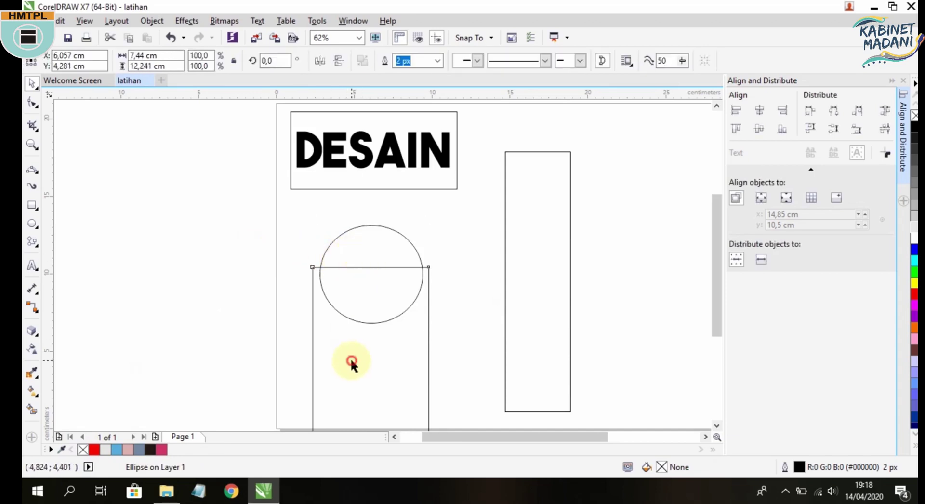
shift+click(383, 239)
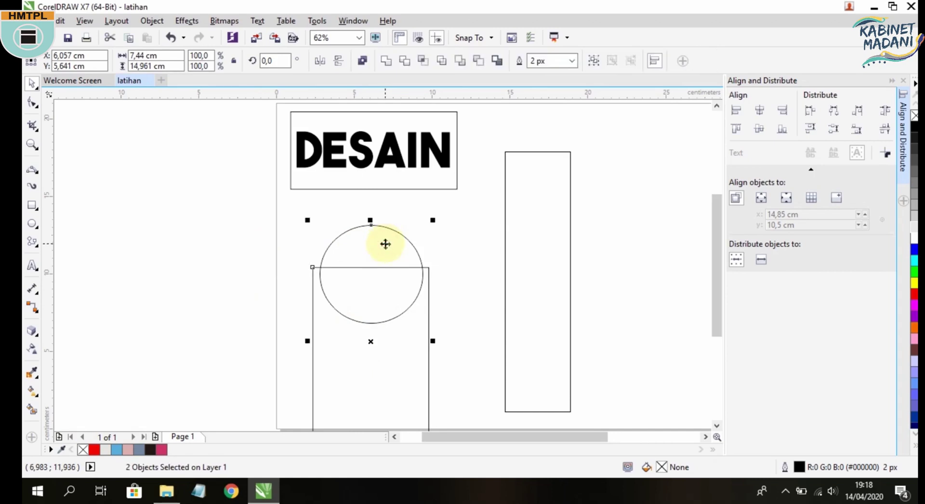
click(460, 61)
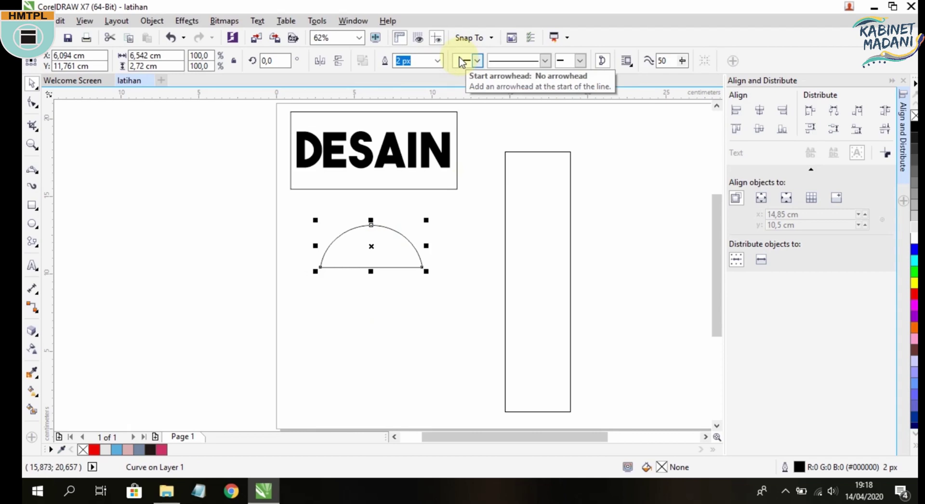
key(ctrl+z)
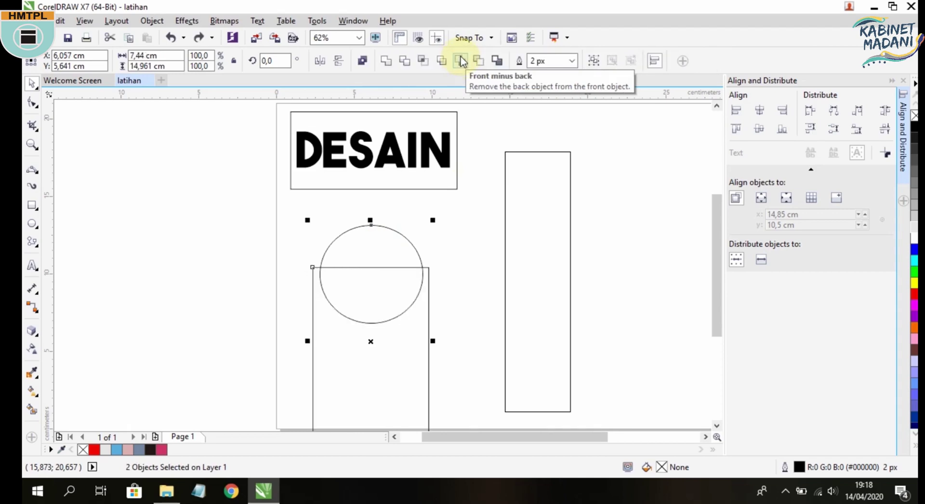
click(440, 268)
click(386, 244)
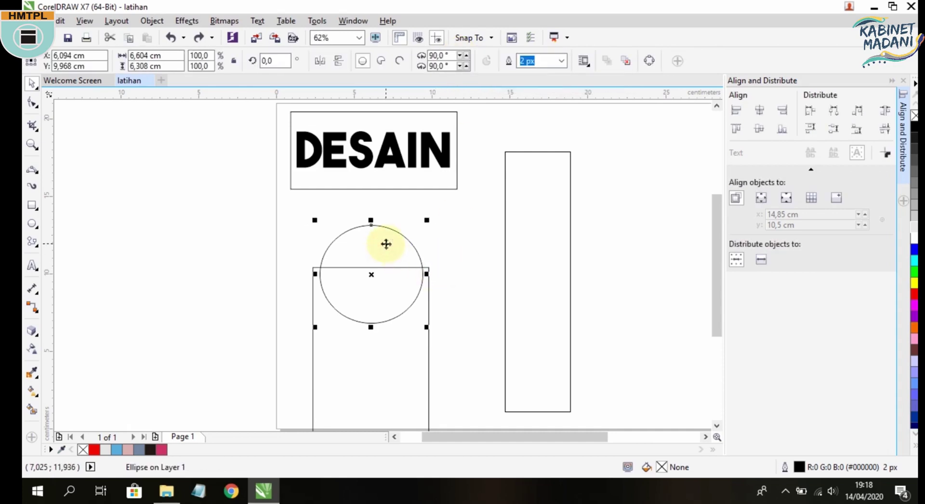
shift+click(402, 356)
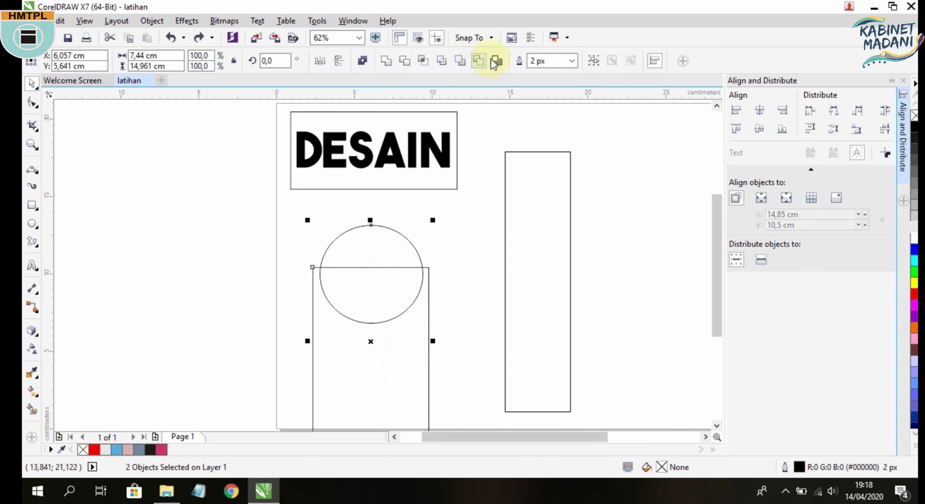
click(466, 63)
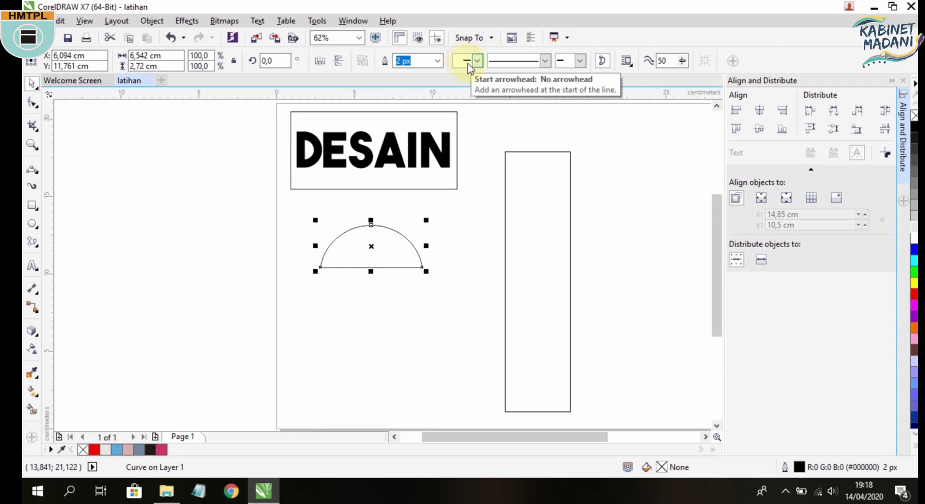
key(ctrl+z)
Cut the ellipse out of the rectangle with Back minus front.
click(403, 237)
click(403, 238)
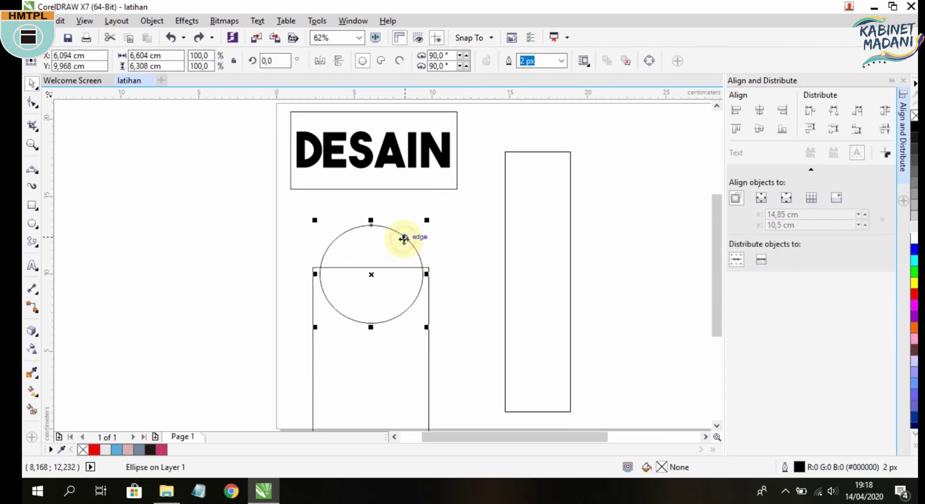
shift+click(428, 373)
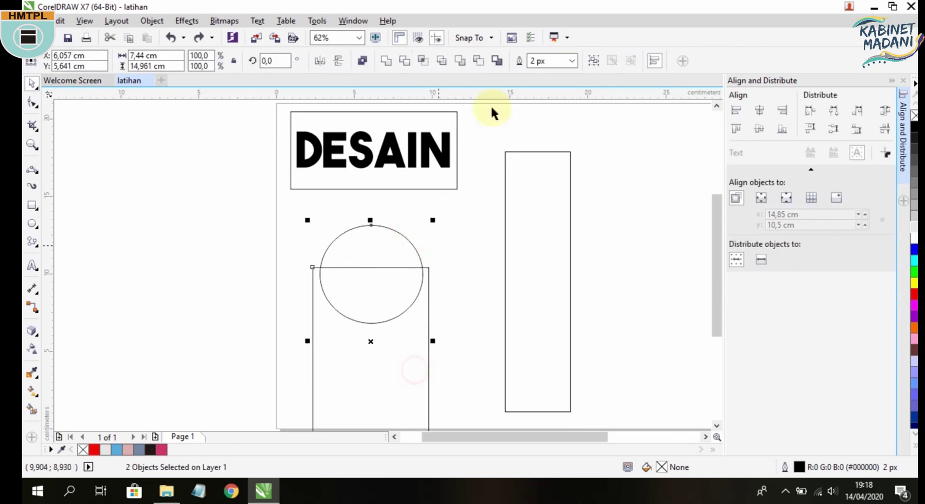
click(479, 60)
click(467, 199)
click(429, 296)
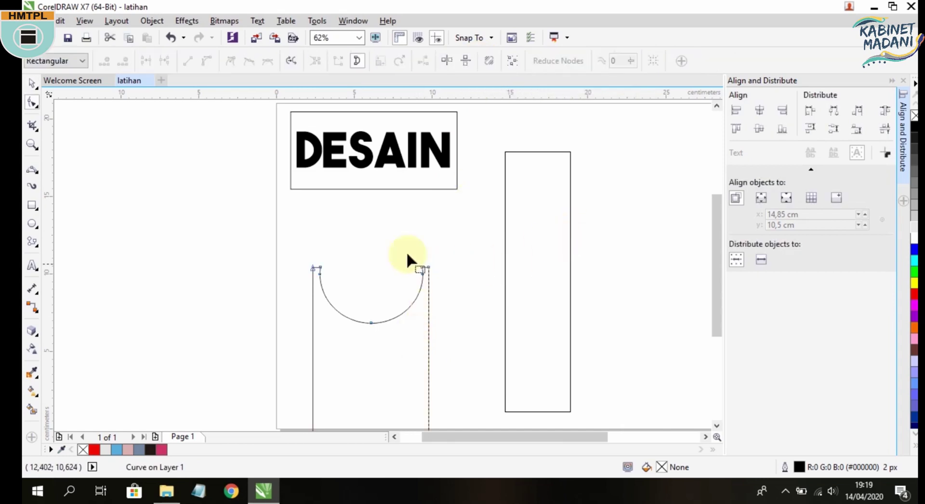
Move the notched rectangle just right of the tall rectangle and scale it down to about 3.1 by 5.1 cm.
scroll(384, 341, down, 2)
drag(317, 204, 314, 283)
drag(397, 250, 465, 239)
scroll(470, 243, up, 2)
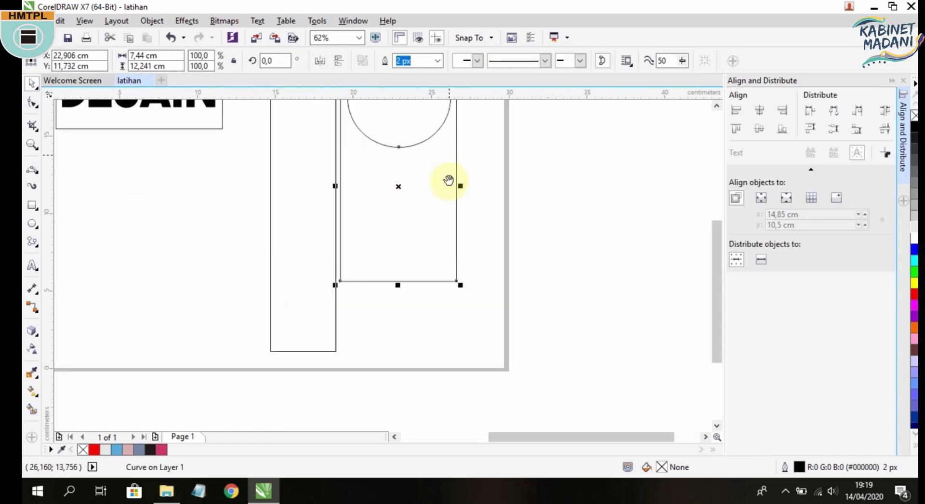
scroll(451, 185, up, 1)
scroll(449, 182, up, 2)
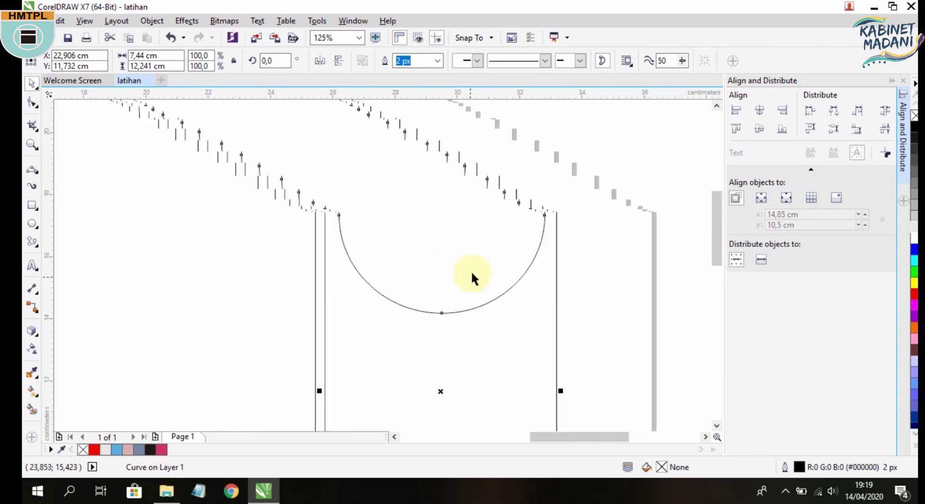
scroll(482, 309, down, 4)
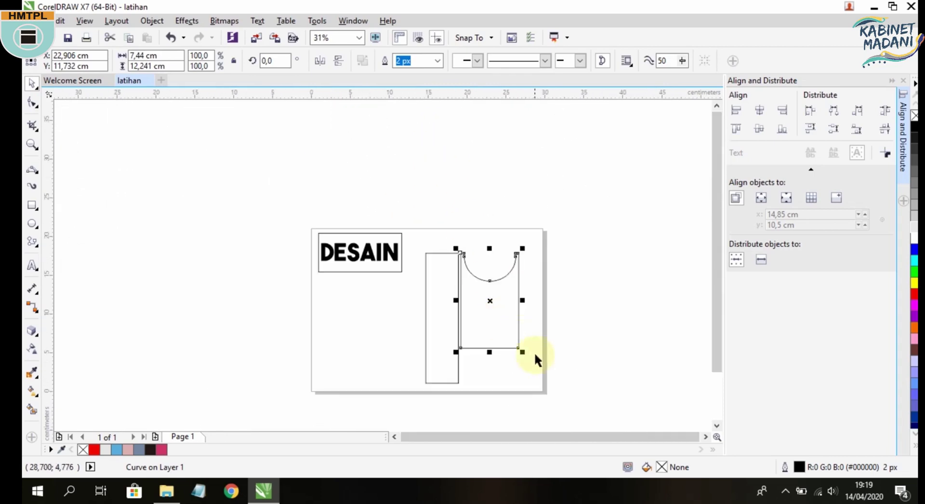
drag(521, 354, 491, 295)
scroll(502, 290, up, 2)
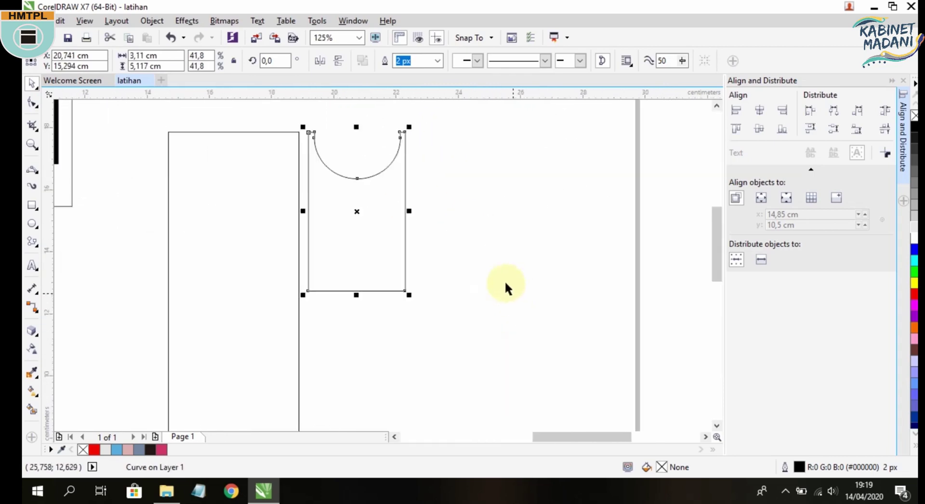
Delete all objects on the page and switch the A4 page to portrait orientation.
click(505, 154)
scroll(503, 149, down, 6)
key(ctrl+a)
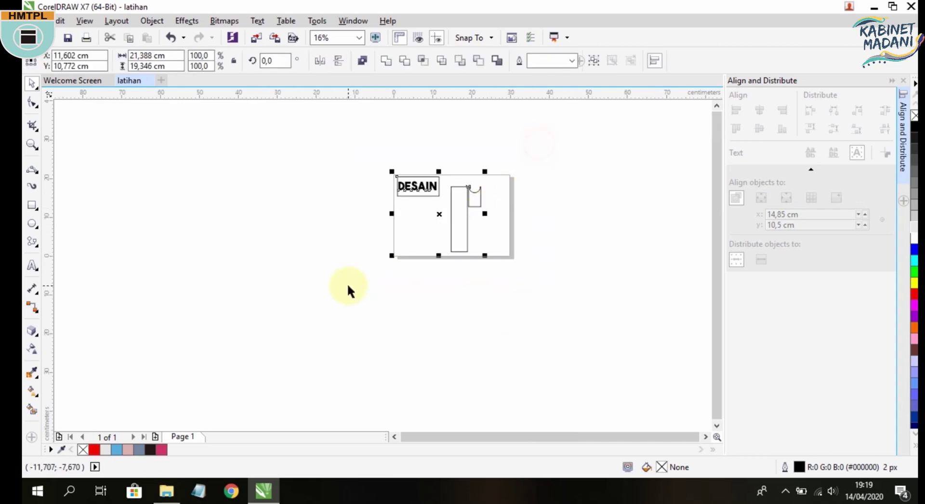
key(Delete)
scroll(450, 217, up, 3)
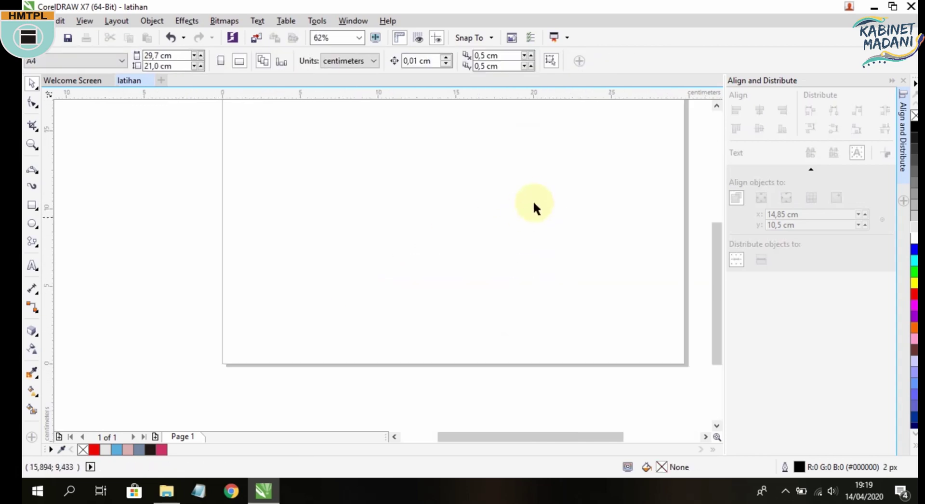
scroll(443, 252, down, 2)
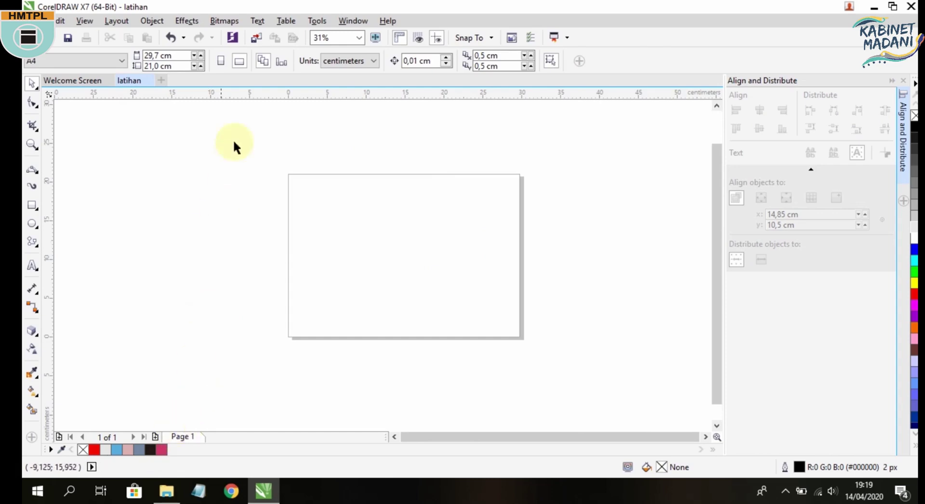
click(220, 61)
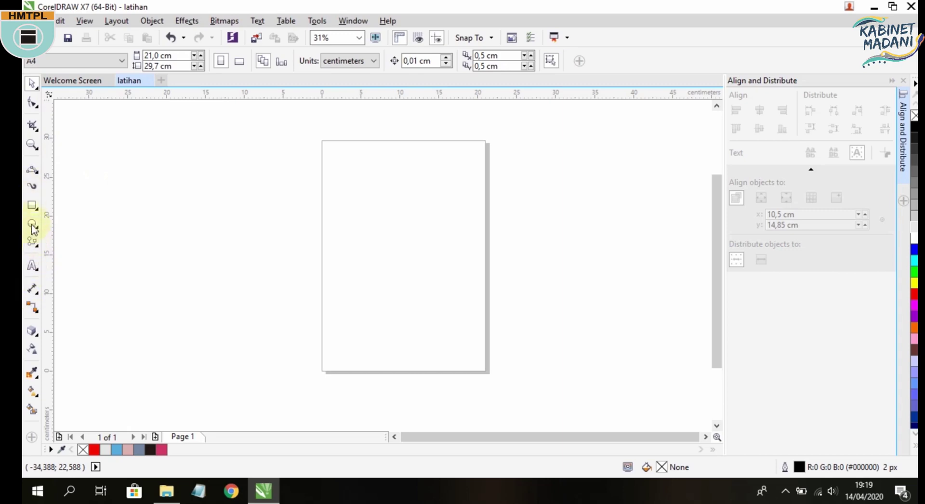
Draw a horizontal rectangle about 5.7 by 2.7 cm and an overlapping upright one about 2.2 by 4.7 cm.
click(32, 210)
mouse_move(351, 198)
mouse_down()
mouse_move(395, 236)
mouse_move(397, 220)
mouse_up()
drag(370, 172, 386, 212)
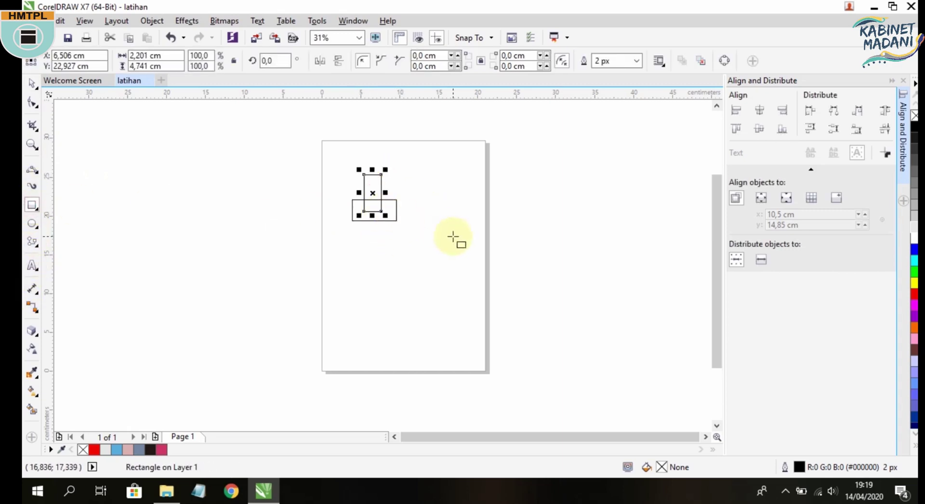
Undo the upright rectangle and delete the horizontal rectangle.
key(ctrl+z)
key(space)
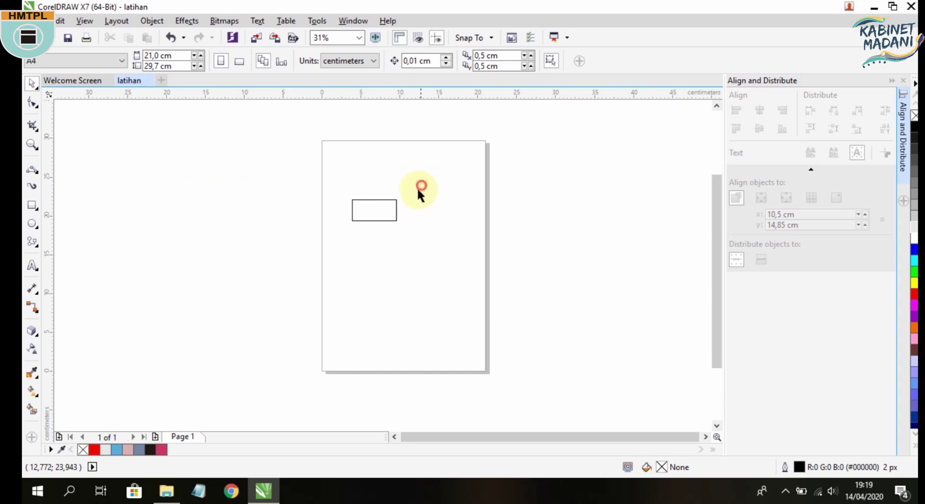
drag(418, 187, 331, 250)
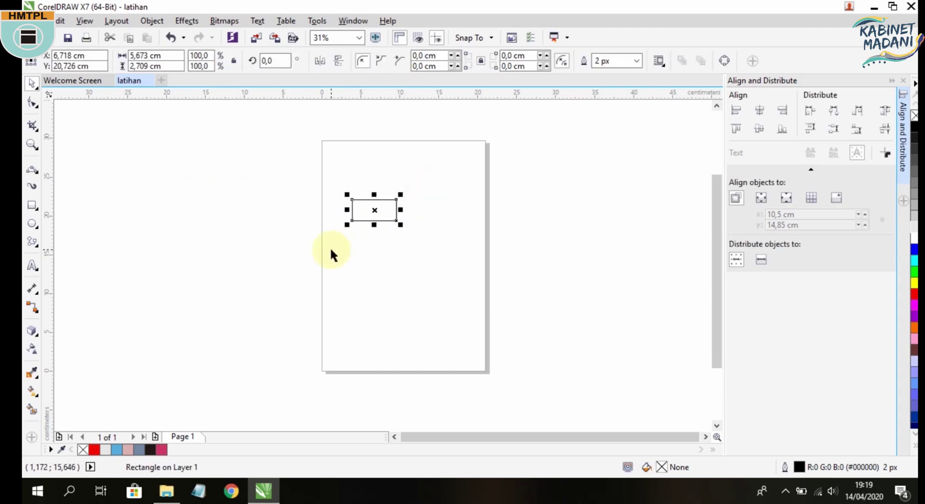
key(Delete)
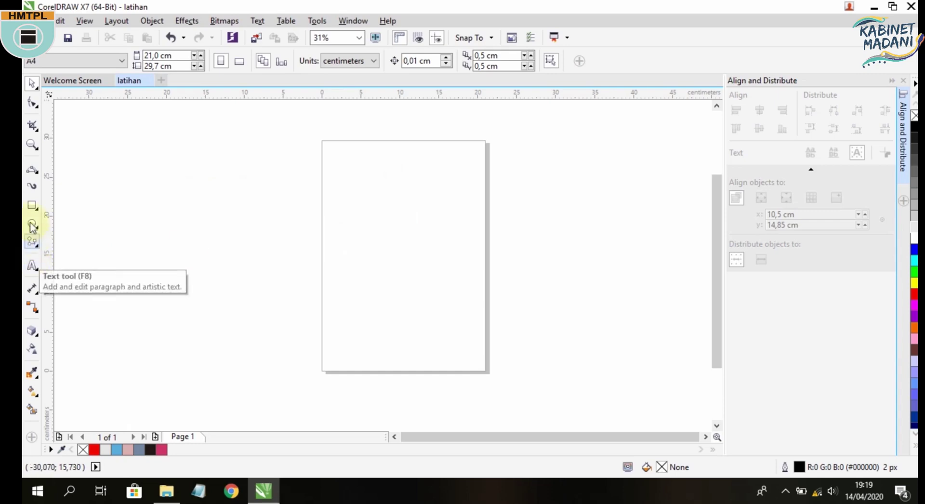
Draw a horizontal rectangle about 11.9 by 2.6 cm and a small upright rectangle overlapping its left end.
click(32, 205)
drag(364, 274, 456, 294)
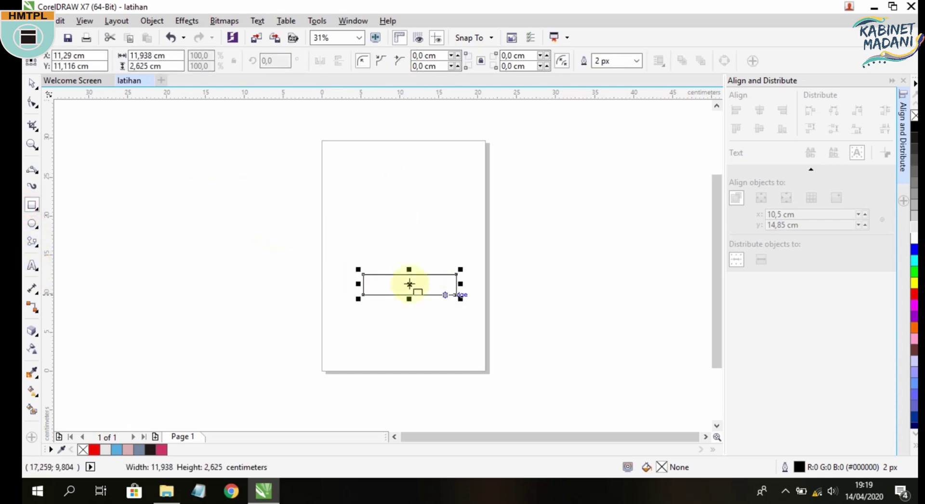
click(369, 263)
drag(375, 283, 385, 289)
click(423, 286)
Select both overlapping rectangles and delete them from the page.
key(ctrl+a)
click(32, 83)
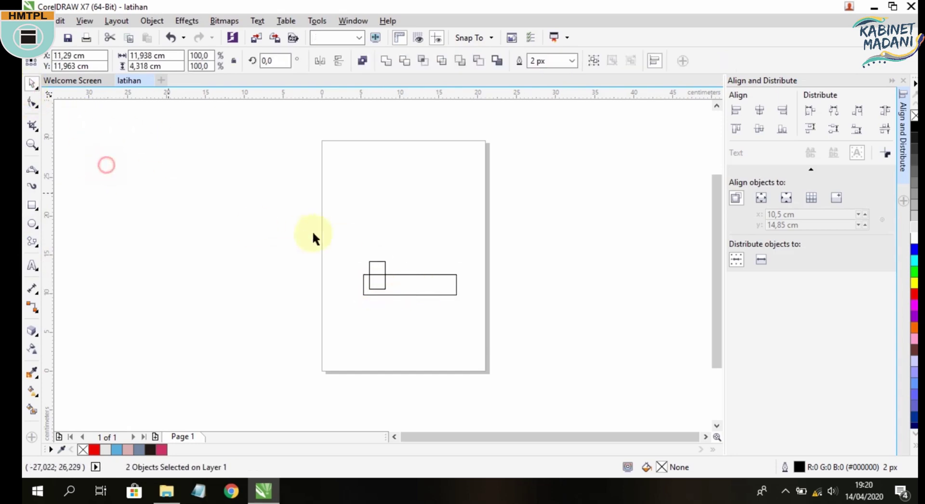
key(Delete)
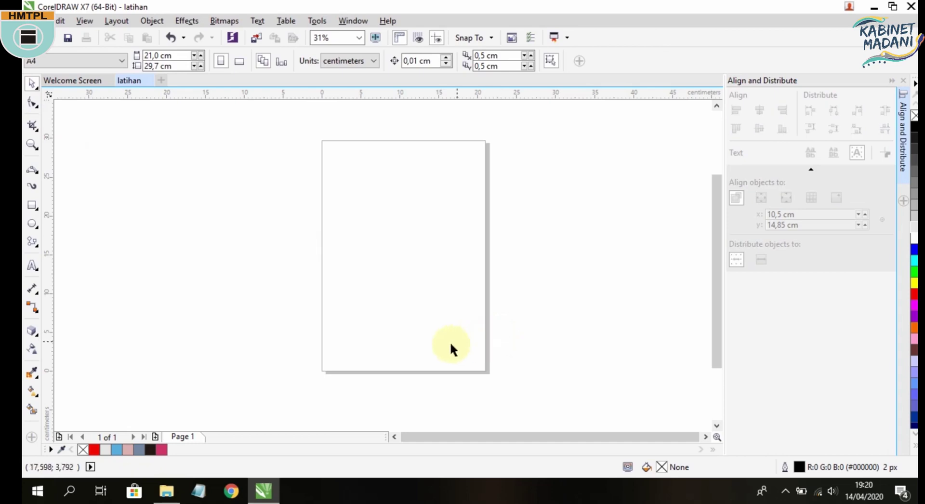
Switch to Chrome, search the web for freepik and check the available Wi-Fi networks.
click(231, 491)
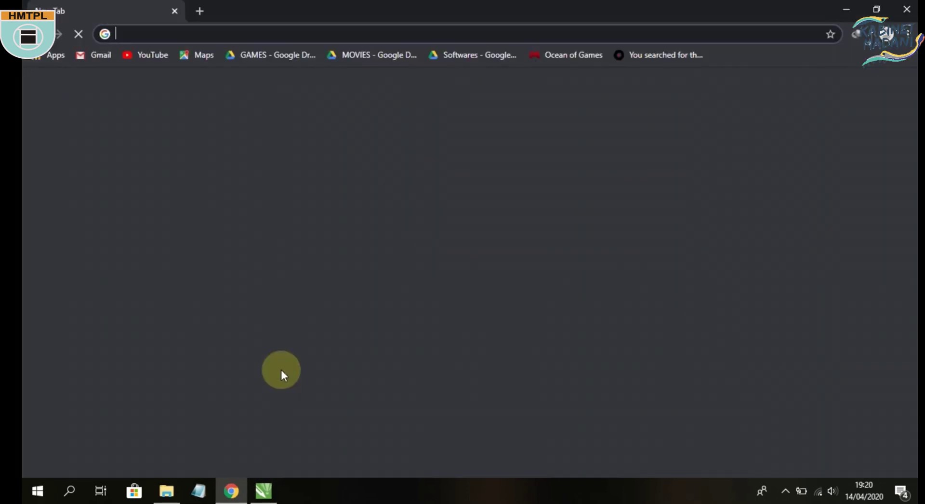
text(f)
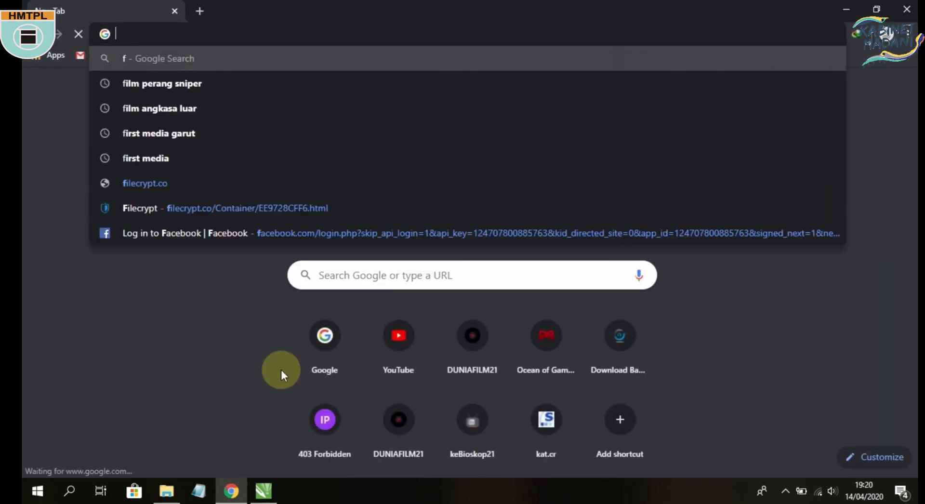
text(reepi)
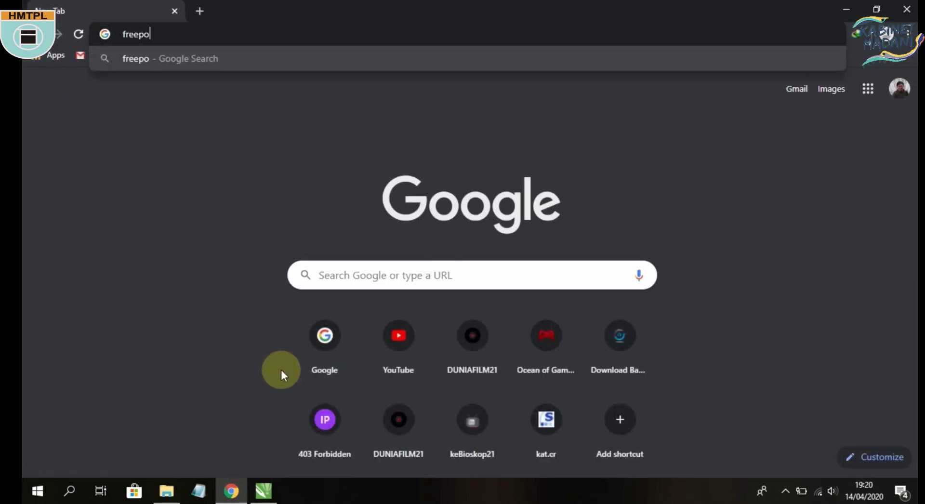
text(k)
key(Return)
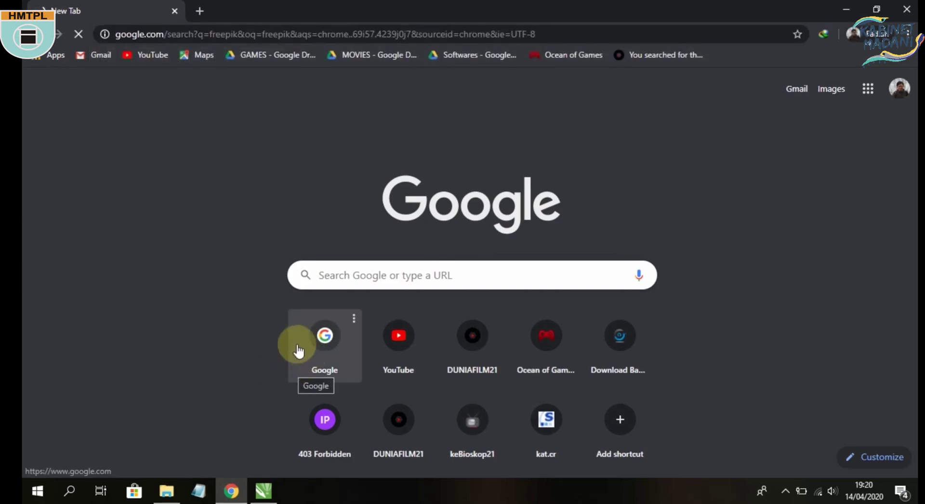
click(818, 490)
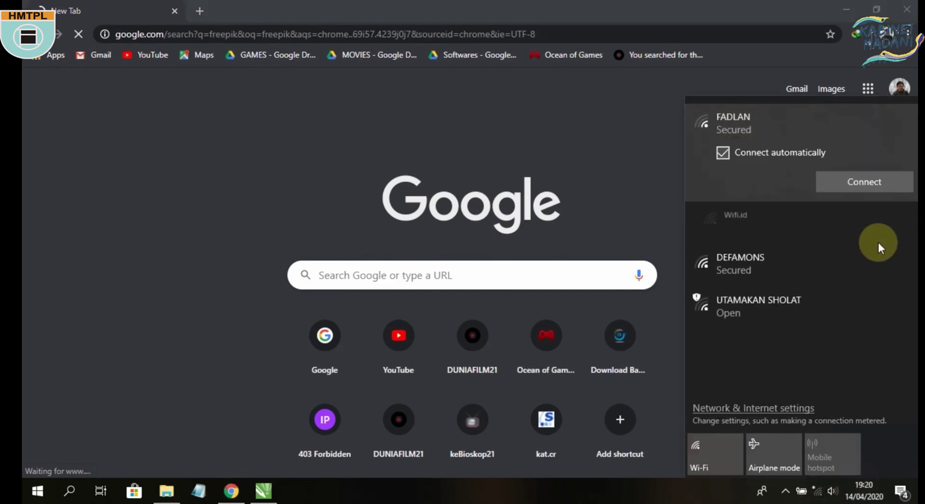
click(670, 164)
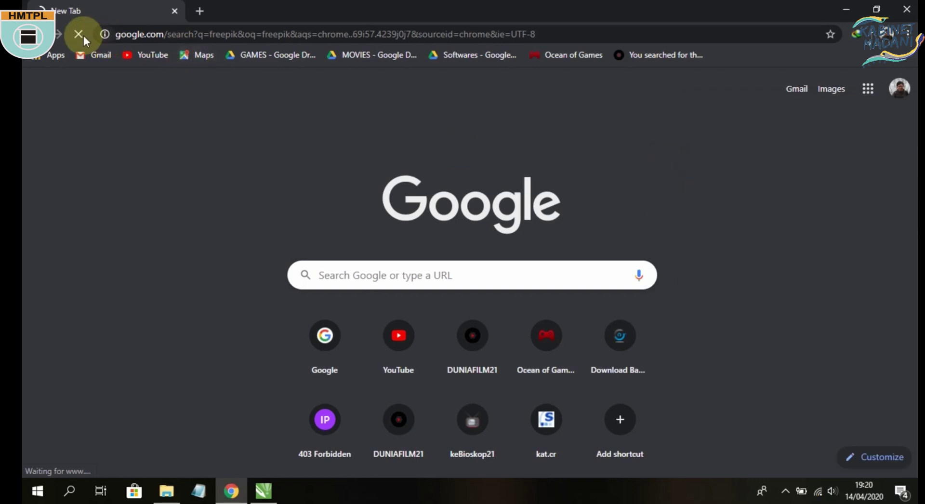
Repeat the web search for freepik and open the Freepik website from the results.
click(368, 277)
text(free)
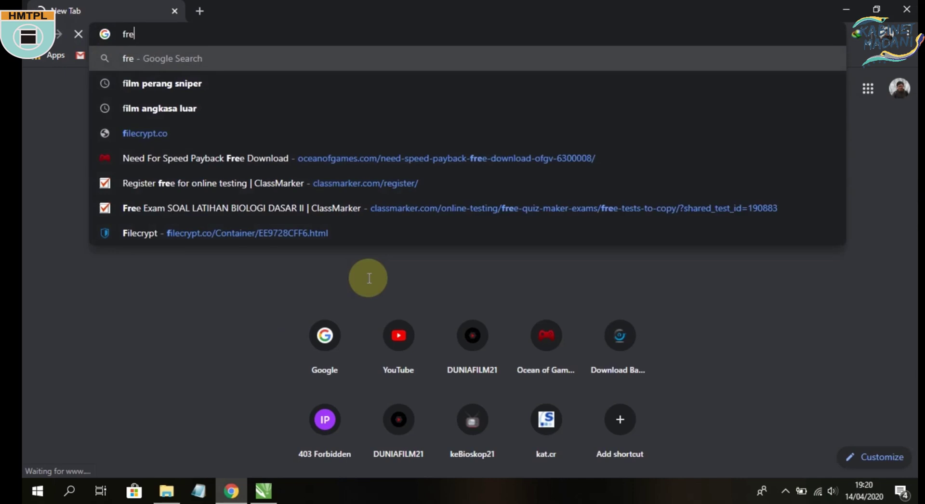
text(ik)
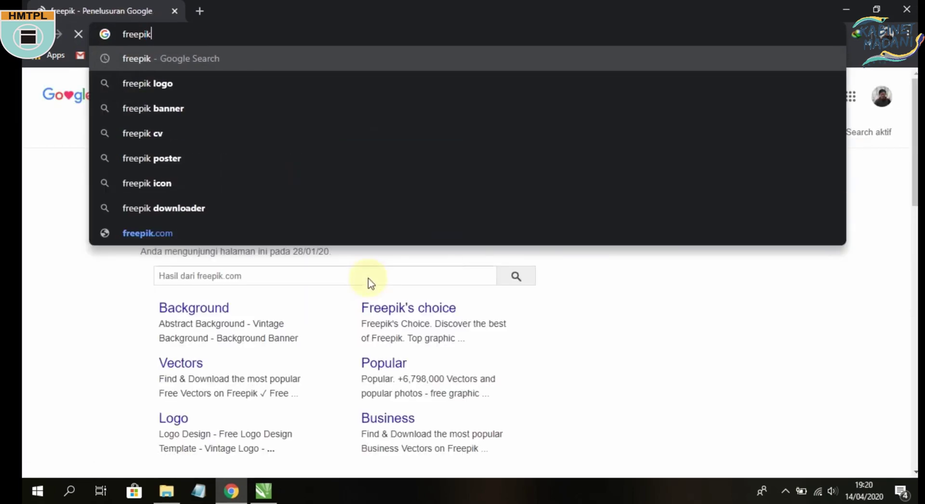
key(Return)
click(179, 206)
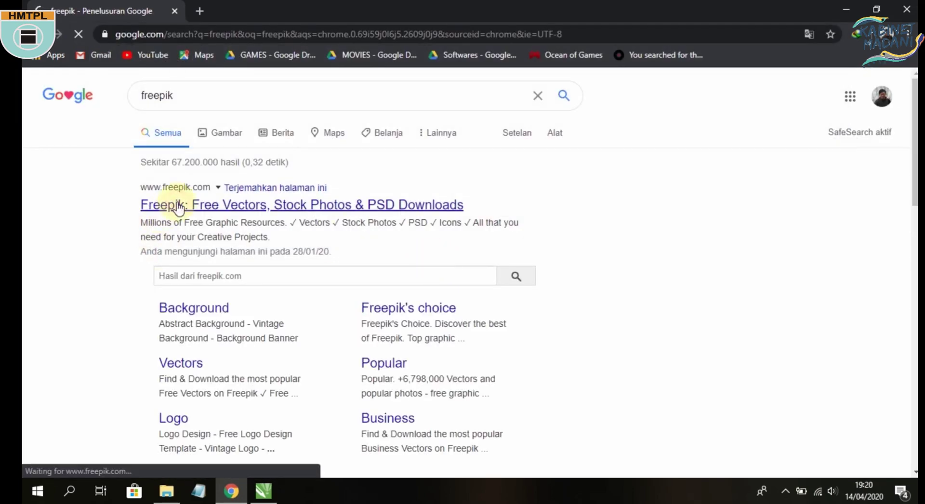
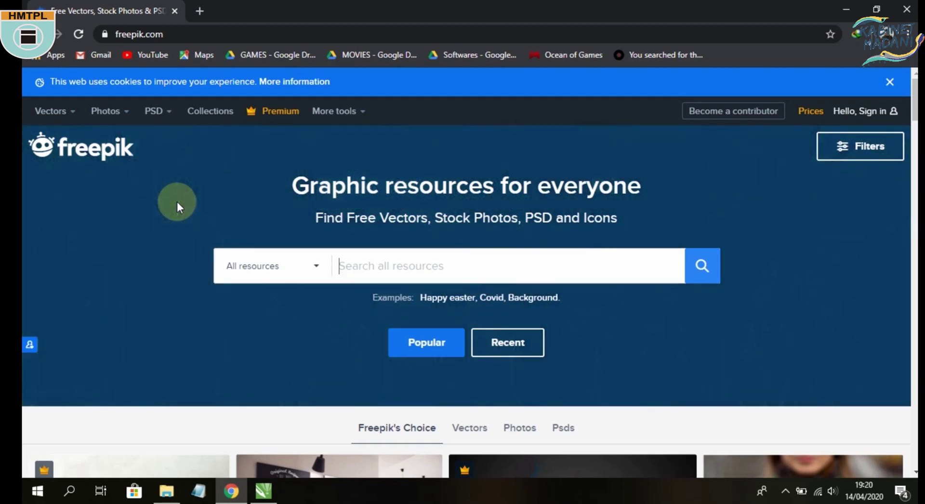
Examine the Freepik's Choice graphics on the Freepik home page.
scroll(208, 237, down, 4)
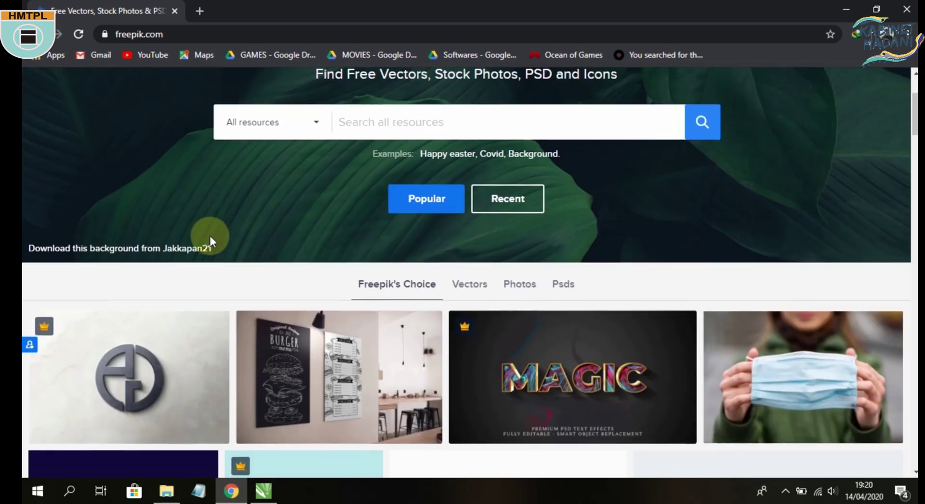
scroll(215, 241, down, 3)
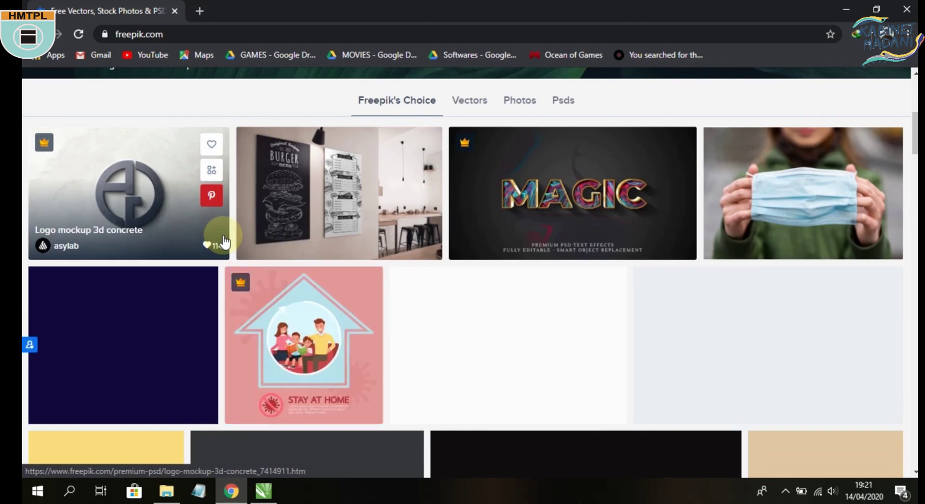
scroll(223, 241, down, 3)
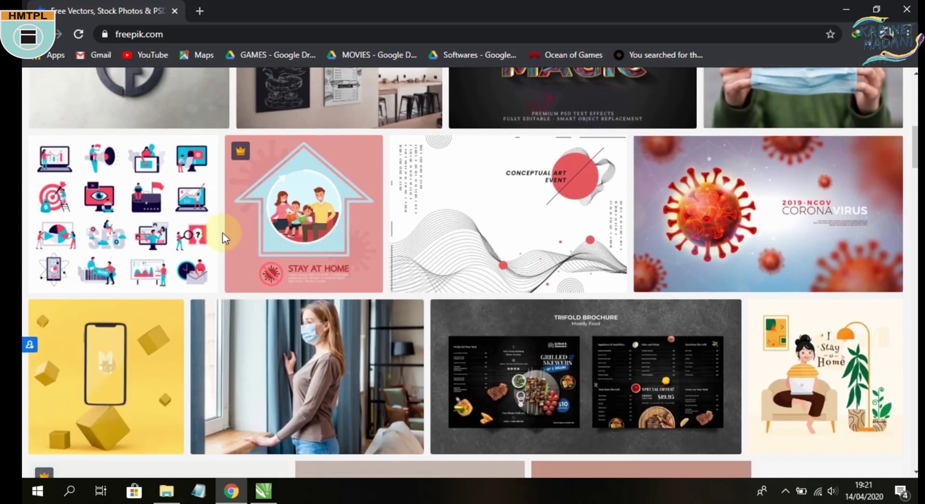
scroll(223, 238, down, 3)
scroll(223, 242, down, 5)
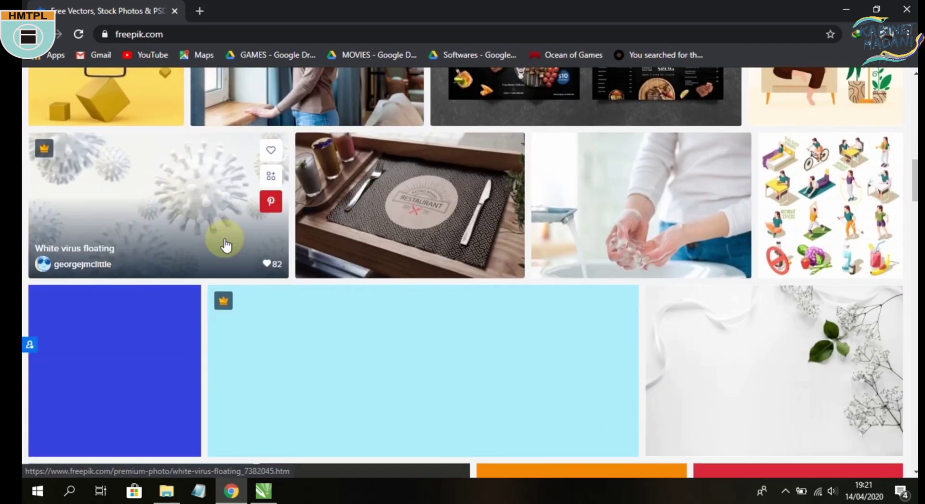
scroll(227, 245, down, 7)
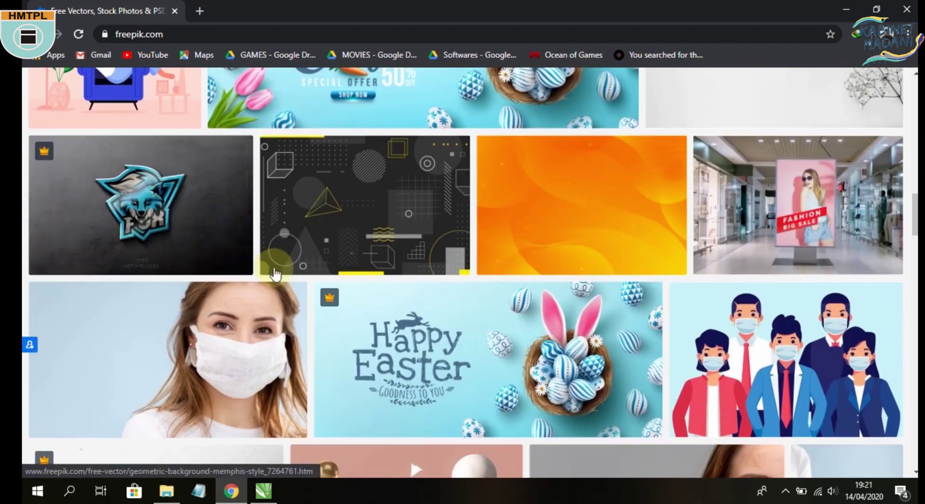
scroll(379, 308, down, 5)
scroll(383, 292, up, 12)
scroll(383, 292, up, 10)
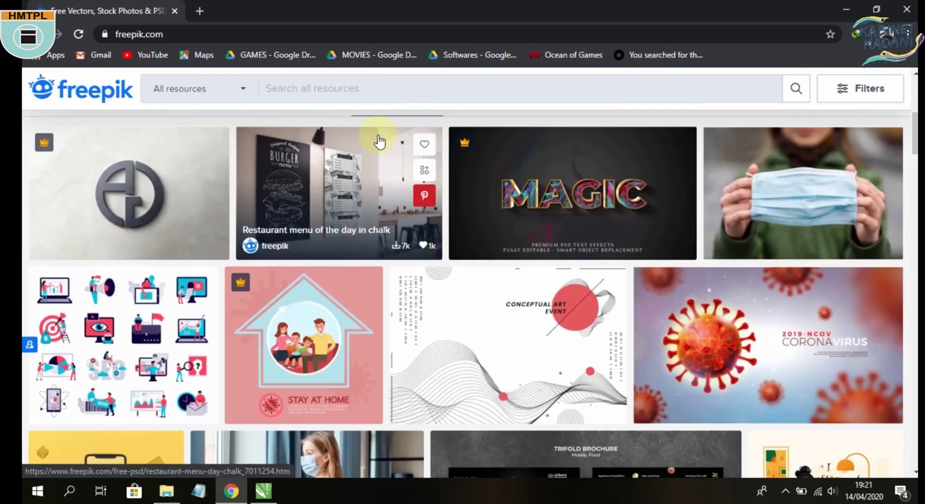
scroll(418, 187, down, 10)
scroll(420, 248, down, 6)
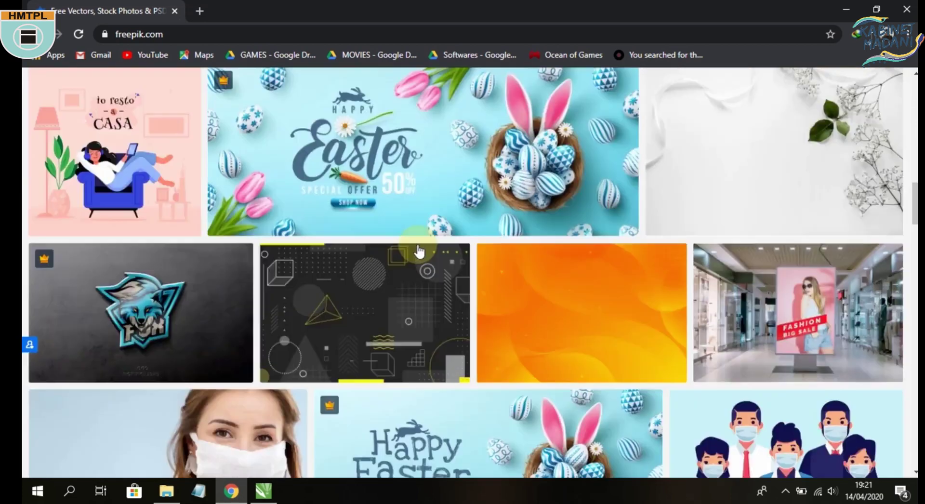
scroll(419, 248, up, 15)
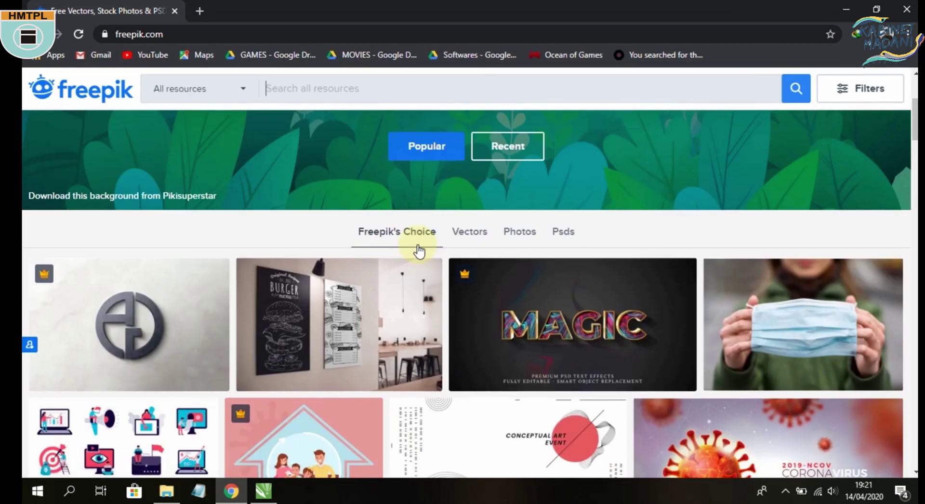
Search Freepik for city across all resources and look through the first rows of graphics.
text(y)
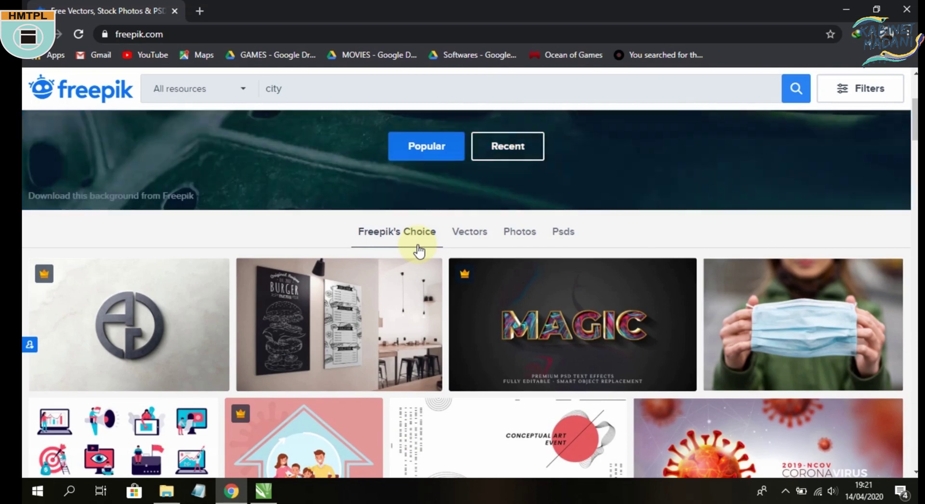
click(796, 94)
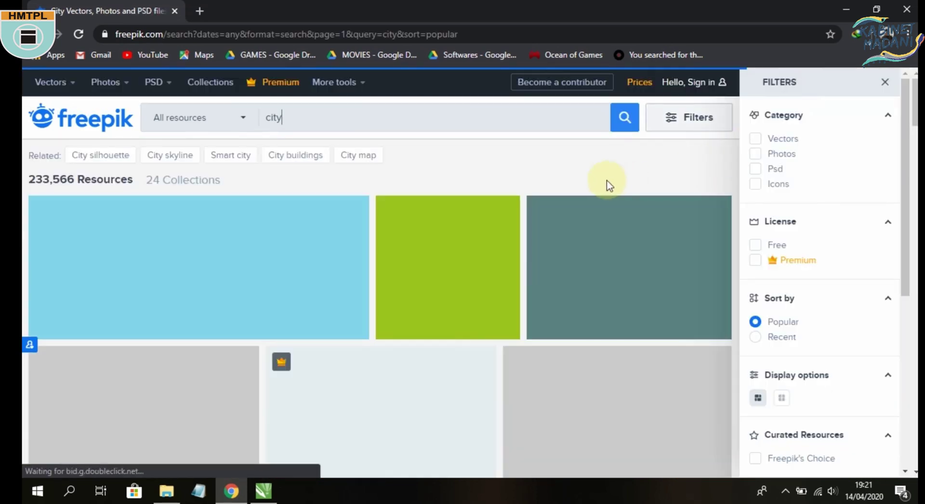
scroll(461, 257, down, 2)
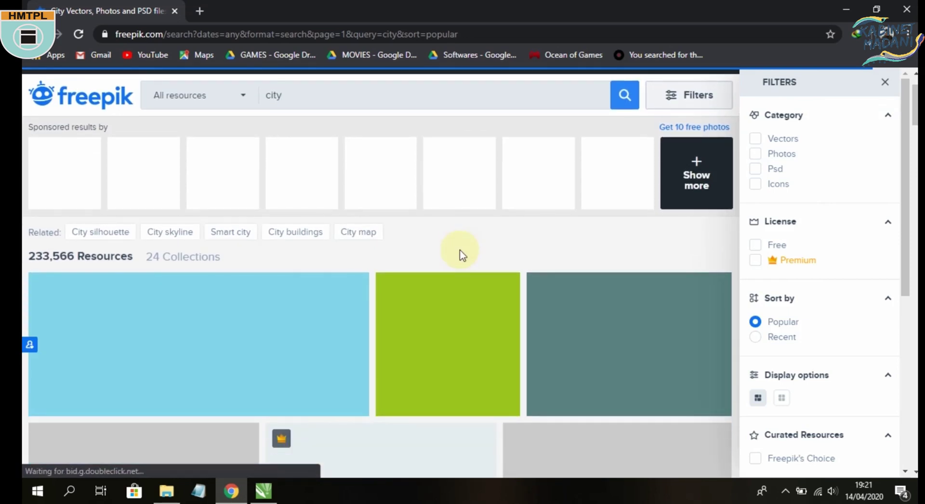
scroll(461, 257, down, 4)
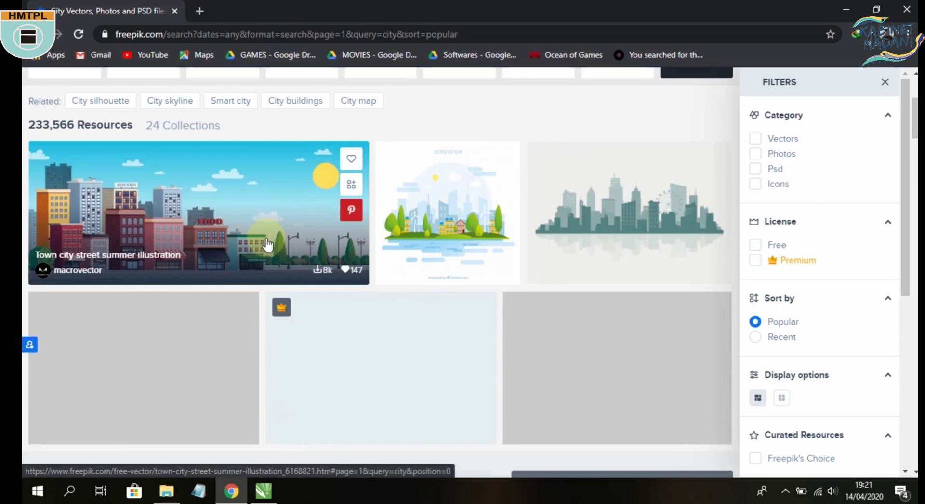
scroll(279, 243, down, 2)
scroll(280, 241, down, 3)
scroll(276, 239, up, 5)
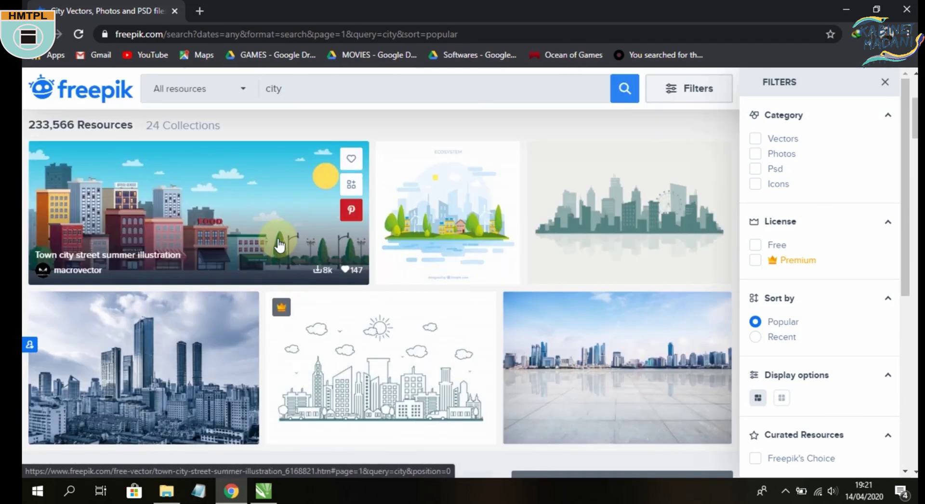
Open the silhouette skyline illustration and download its free version as silhouette-skyline-illustration.zip to Downloads\Compressed.
click(640, 184)
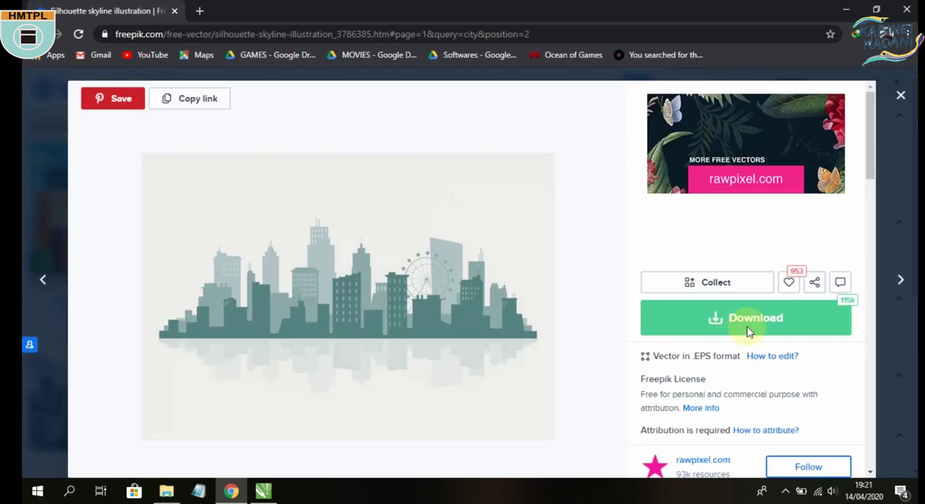
click(748, 328)
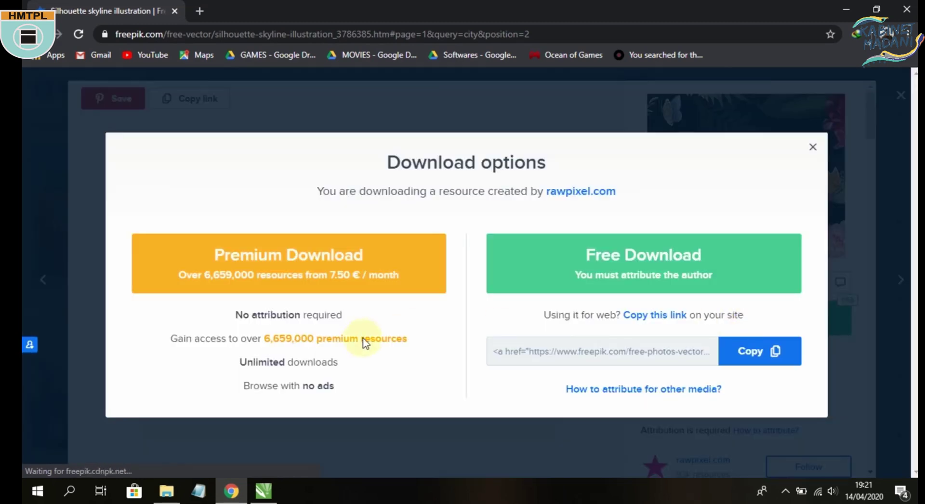
click(552, 245)
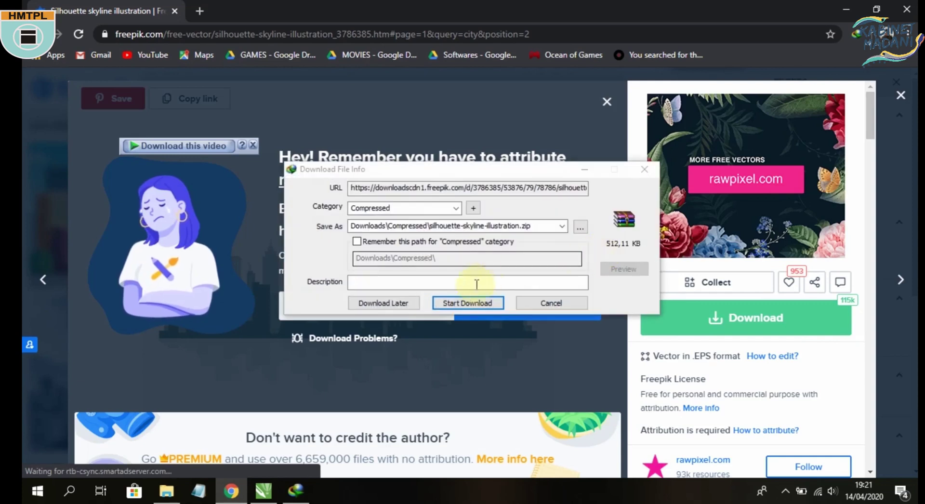
click(468, 302)
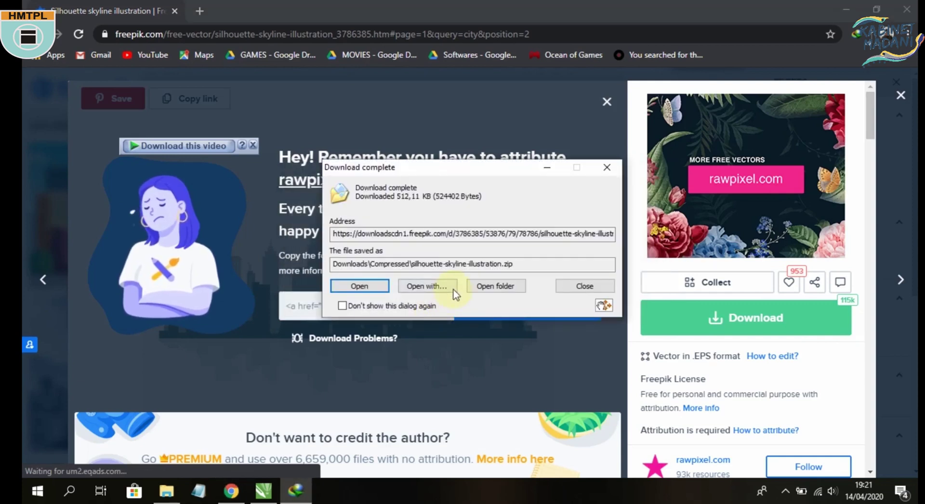
Open the folder containing the downloaded zip and create a new folder named Latihan there.
click(496, 286)
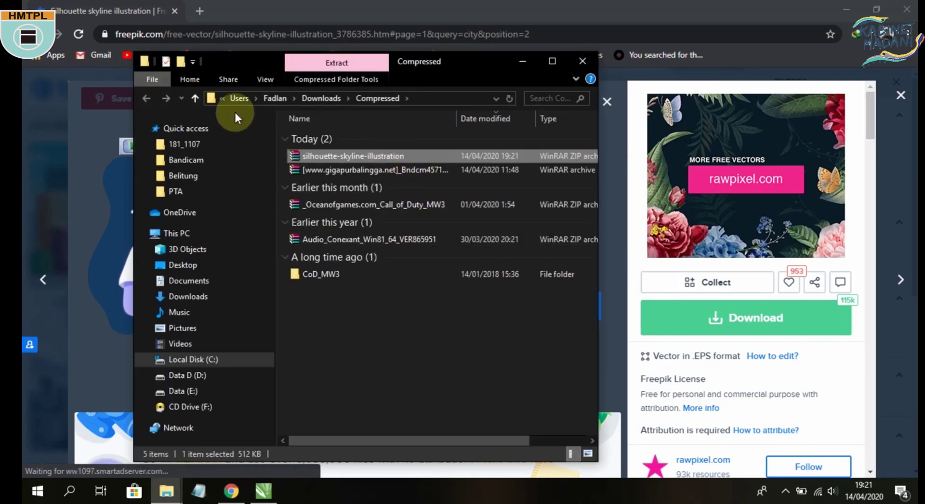
key(ctrl+shift+n)
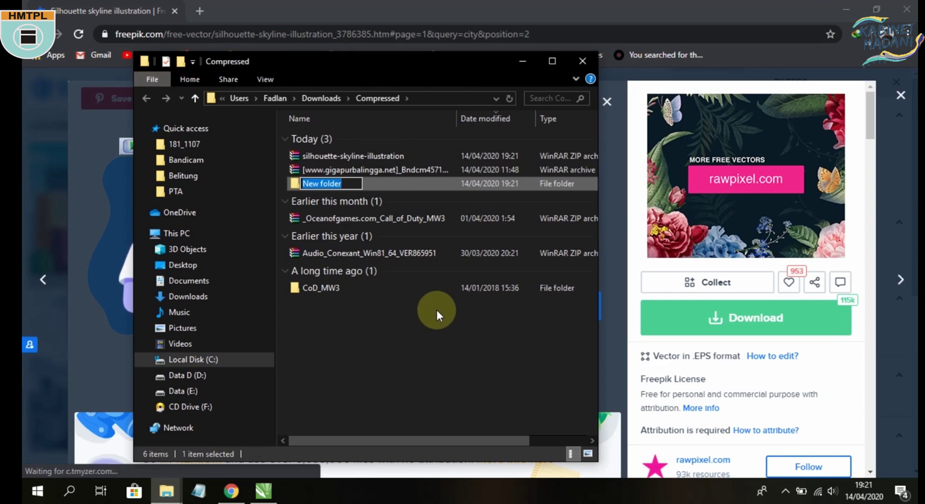
text(Latihan)
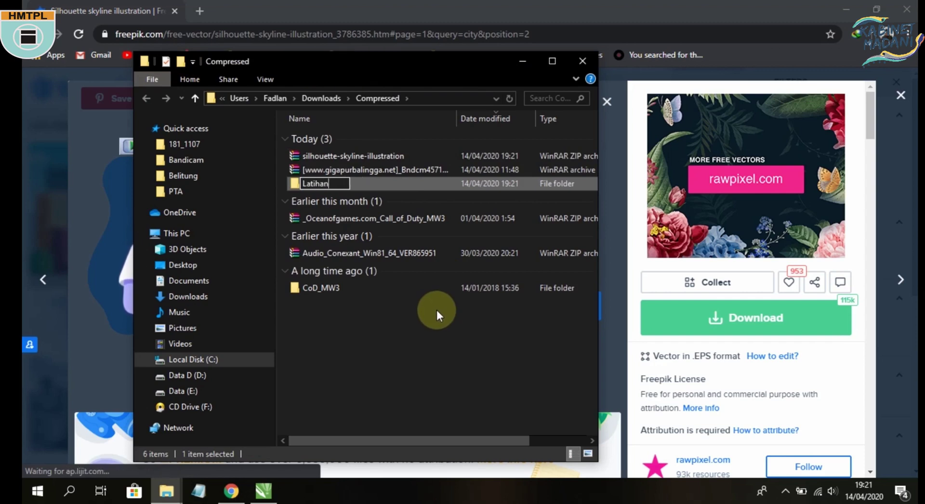
key(Return)
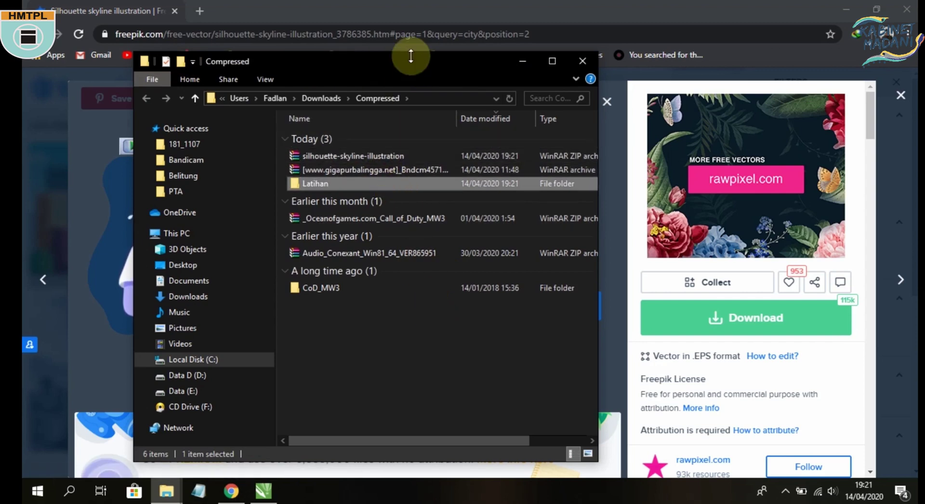
mouse_move(356, 62)
mouse_down()
mouse_move(370, 49)
mouse_move(364, 60)
mouse_up()
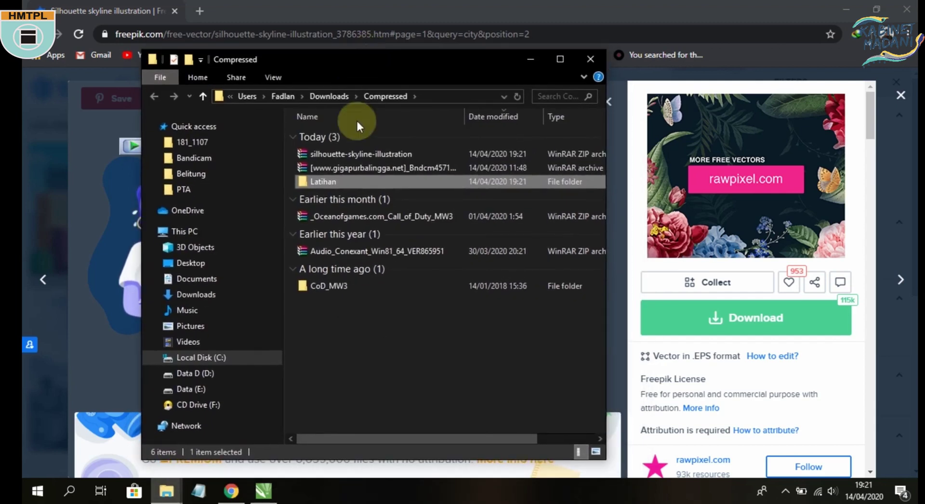
Move the silhouette-skyline-illustration zip into the Latihan folder and extract its contents there.
drag(367, 155, 412, 179)
double_click(406, 168)
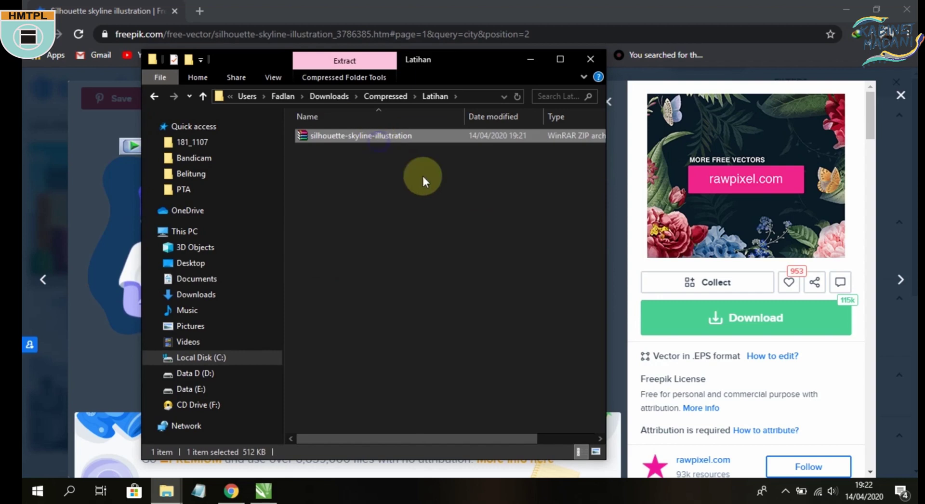
key(shift+F10)
click(444, 205)
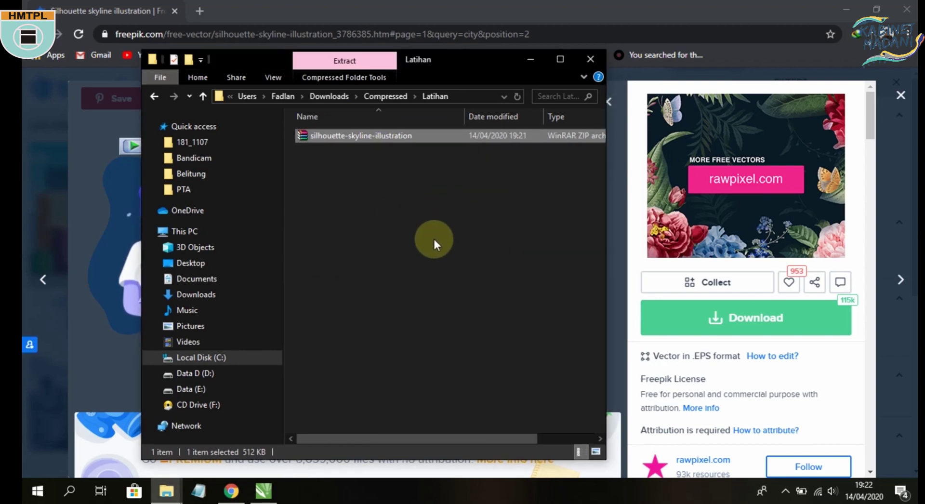
click(433, 260)
Import the extracted 78786.eps into the latihan document in CorelDRAW as editable, with text as curves.
ctrl+scroll(388, 135, up, 3)
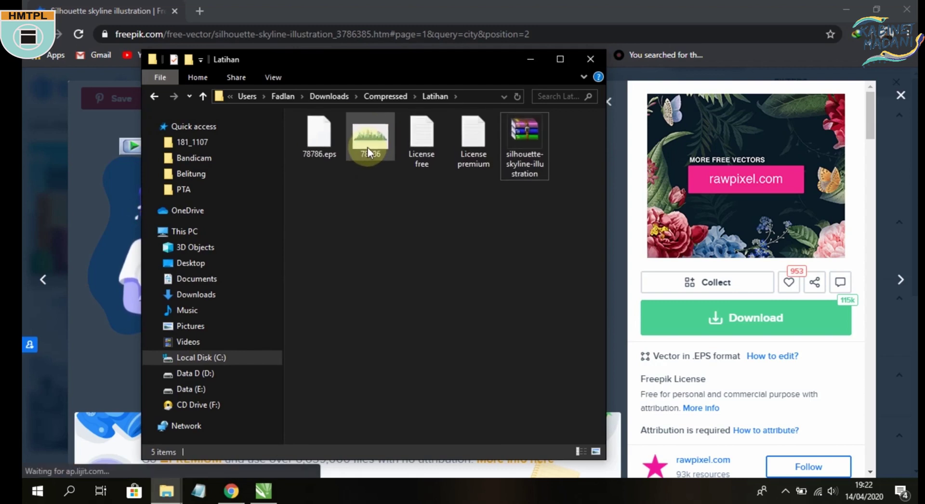
ctrl+scroll(369, 145, up, 1)
click(352, 151)
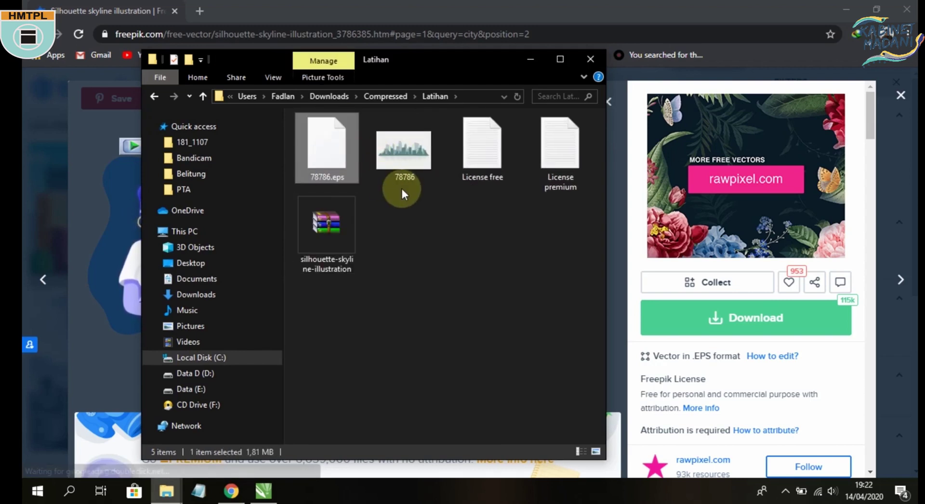
drag(321, 143, 414, 240)
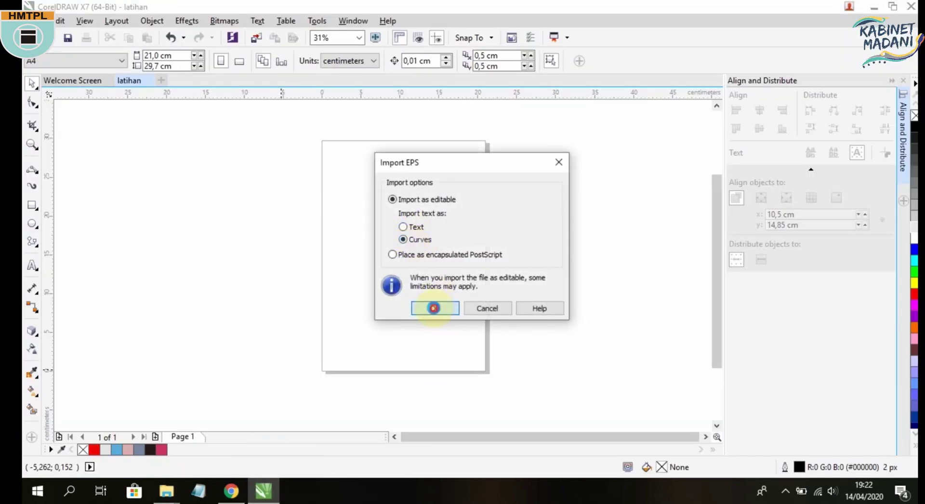
click(433, 308)
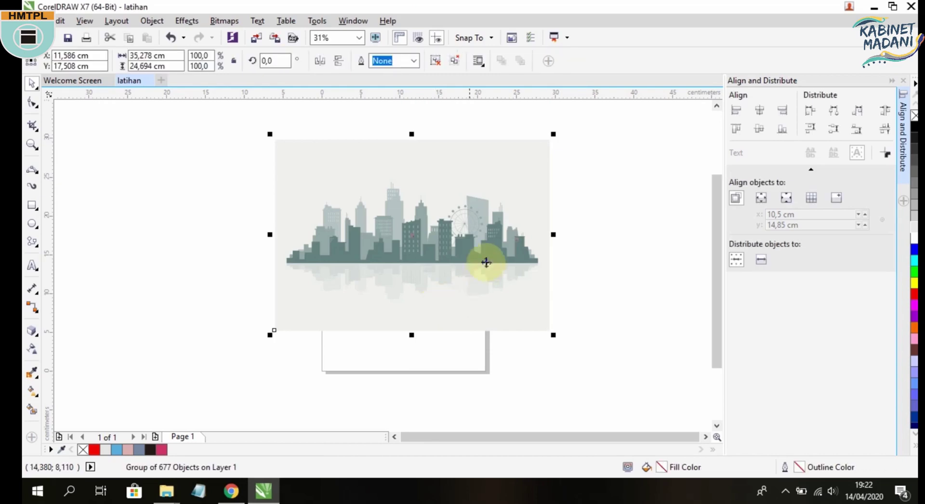
Move the imported skyline group down the page to about X 12.7 cm, Y 10.8 cm.
scroll(405, 202, up, 4)
scroll(405, 203, down, 4)
drag(361, 207, 410, 225)
scroll(410, 225, up, 2)
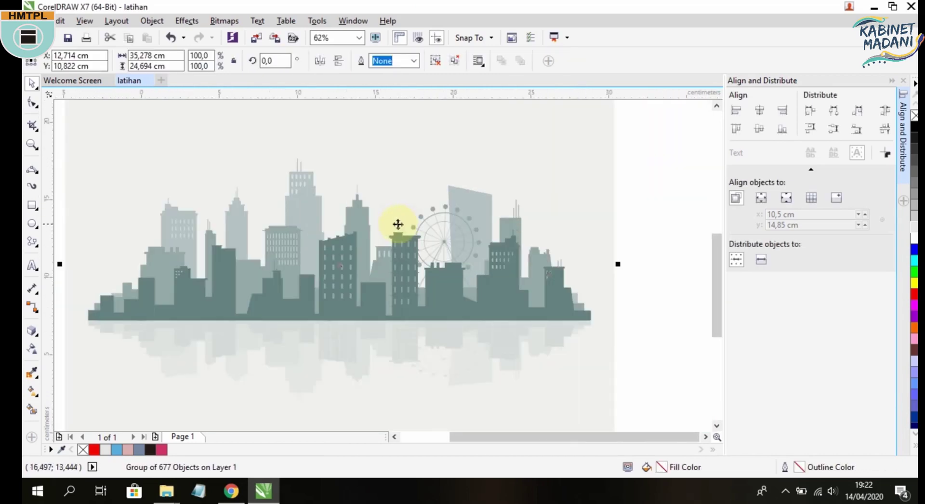
Ungroup the imported skyline artwork into its individual curves and clear the selection.
scroll(398, 224, up, 4)
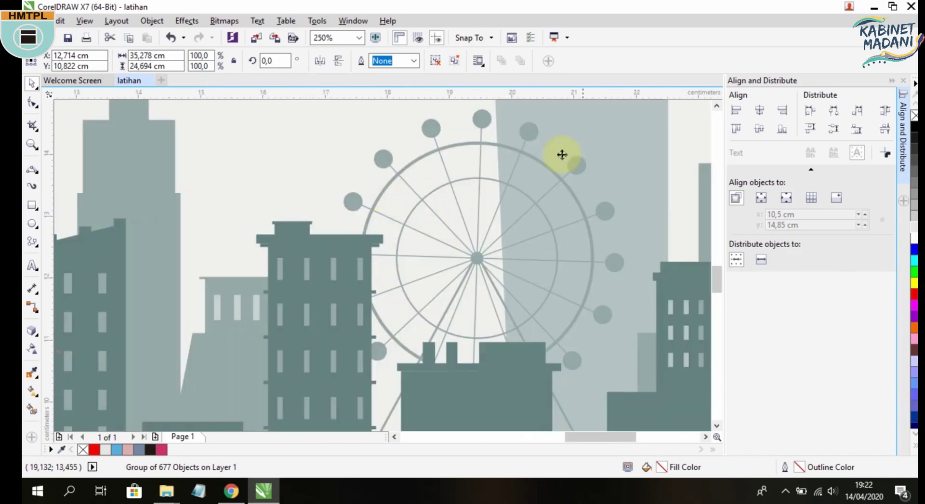
scroll(483, 202, down, 4)
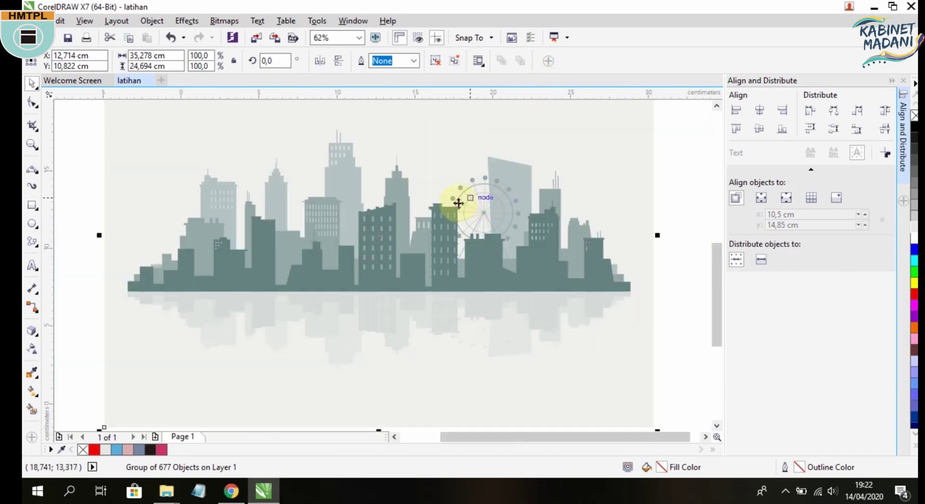
drag(325, 294, 413, 291)
scroll(428, 215, up, 2)
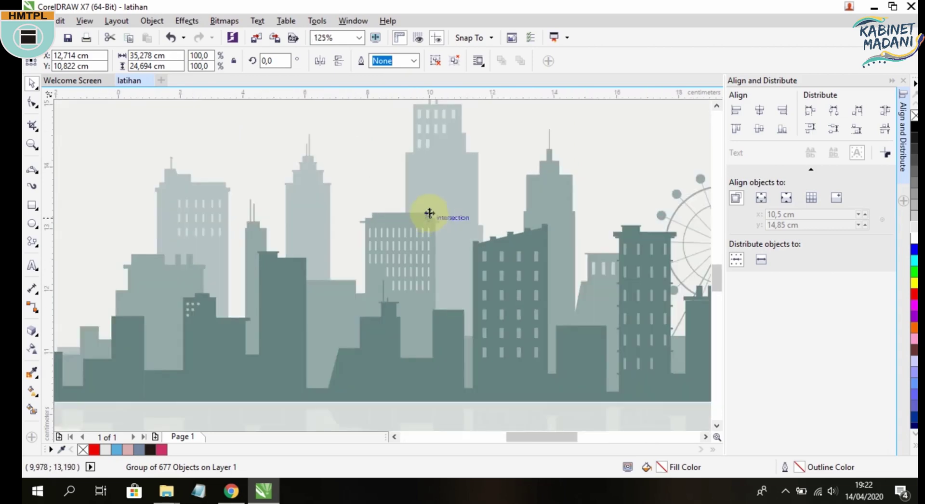
drag(428, 204, 302, 212)
scroll(302, 212, down, 4)
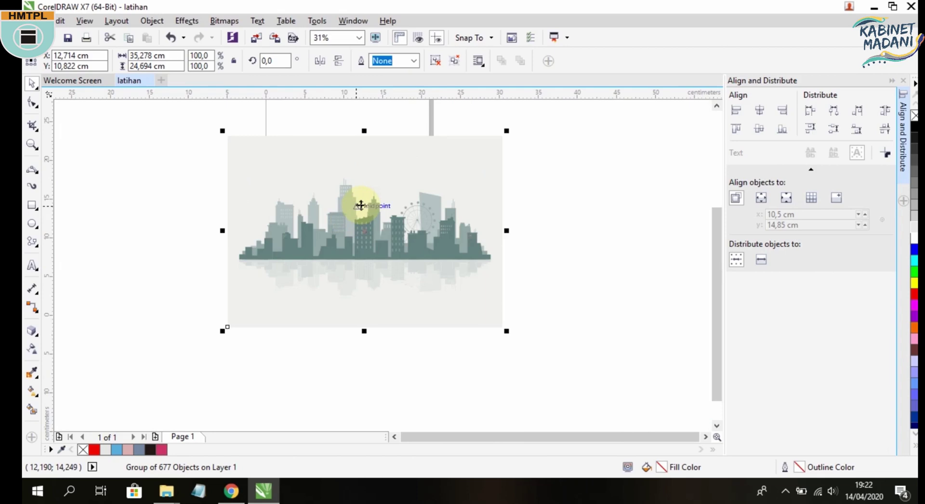
right_click(362, 207)
click(312, 199)
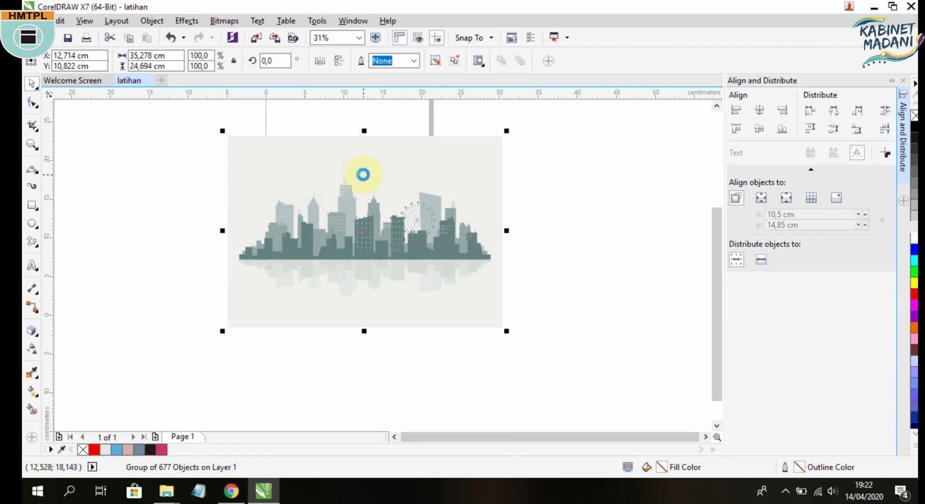
key(Escape)
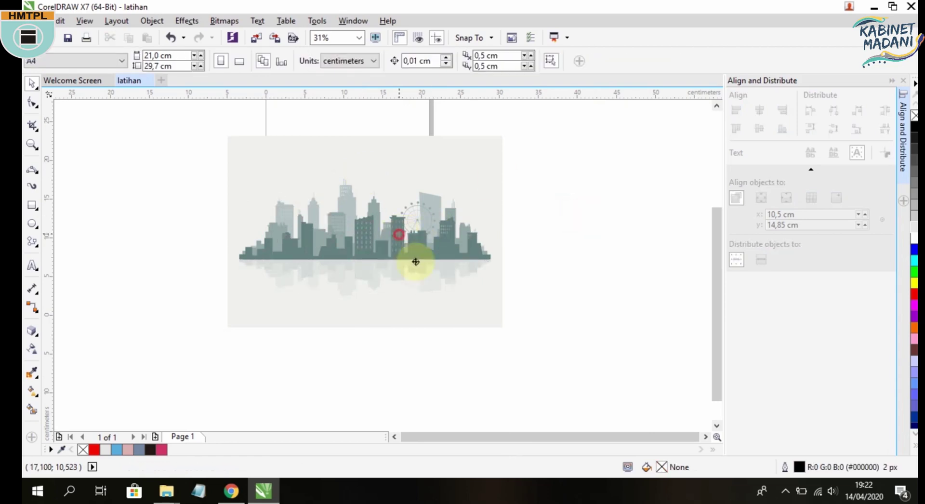
Delete the light grey background rectangle behind the skyline.
click(418, 270)
click(454, 180)
scroll(455, 178, up, 4)
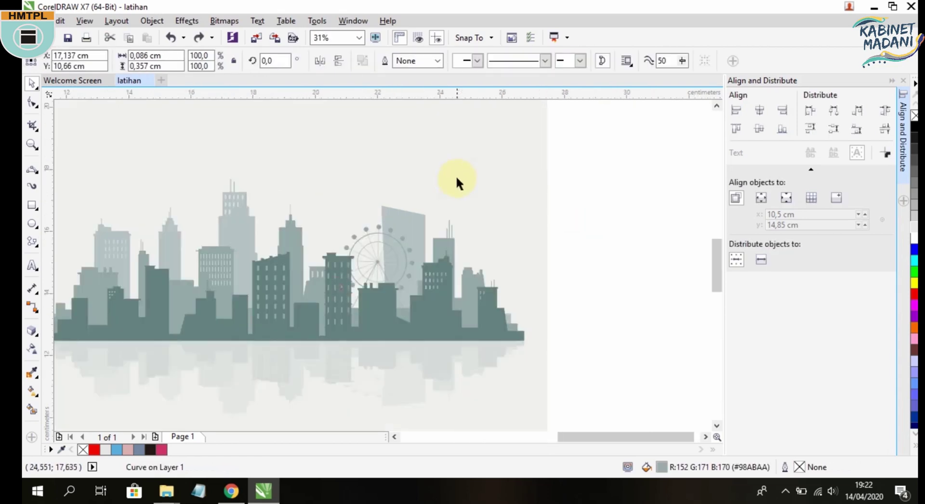
scroll(549, 240, down, 2)
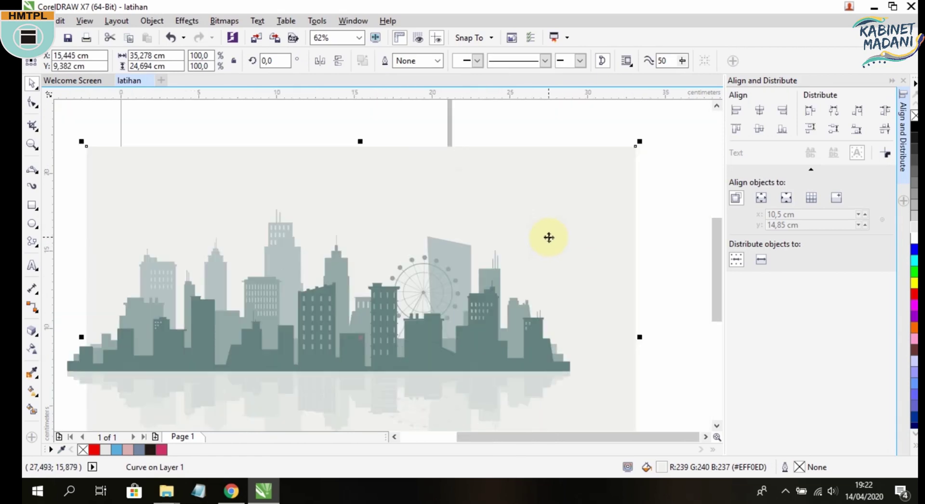
key(Delete)
Delete the Ferris wheel from the skyline.
scroll(429, 289, up, 2)
drag(413, 294, 404, 199)
key(Delete)
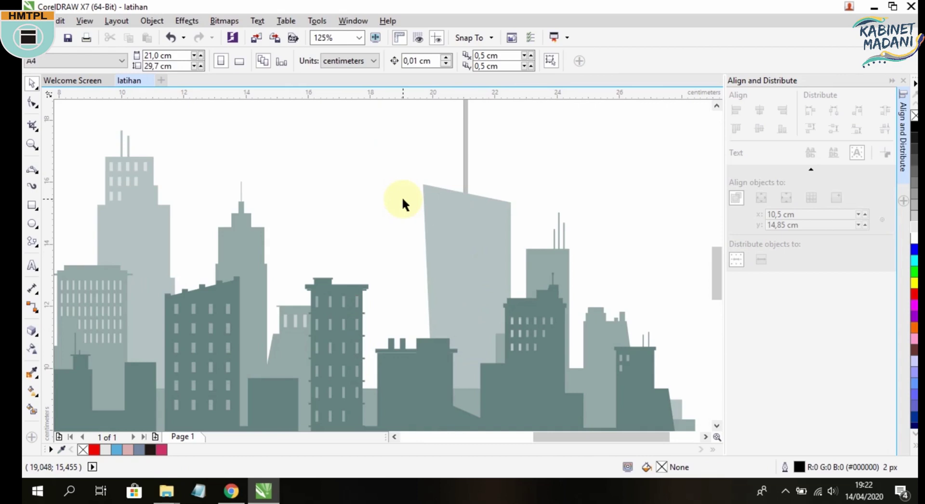
Try moving a dark foreground building down over the reflection, and undo the move.
scroll(403, 202, down, 2)
click(385, 234)
drag(404, 256, 413, 264)
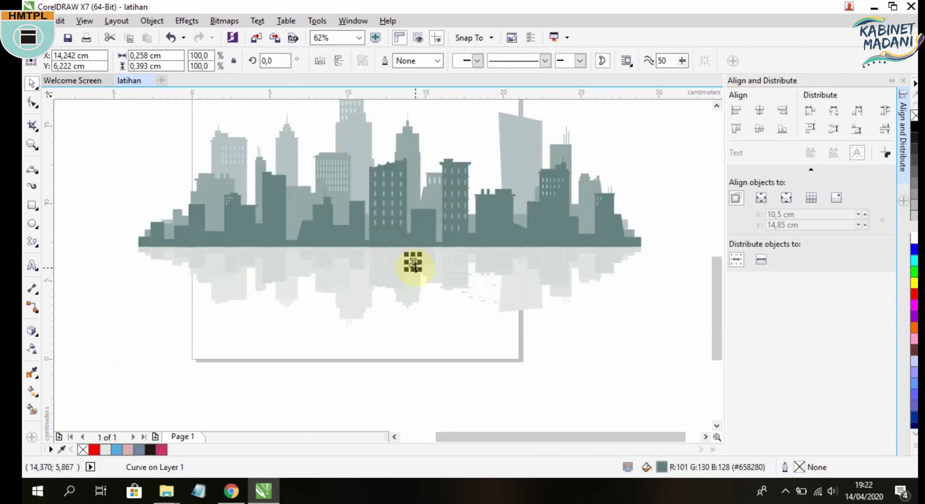
scroll(393, 258, up, 3)
drag(270, 193, 275, 307)
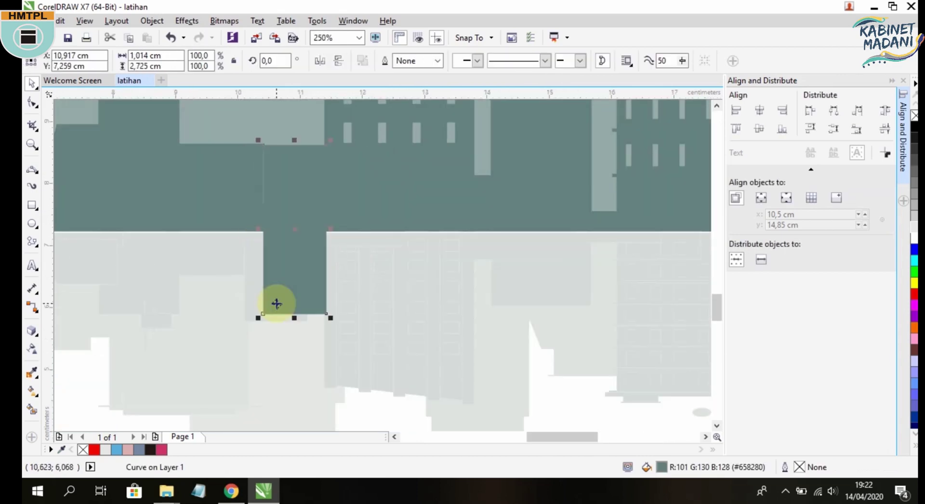
key(ctrl+z)
scroll(475, 326, down, 3)
scroll(305, 259, up, 3)
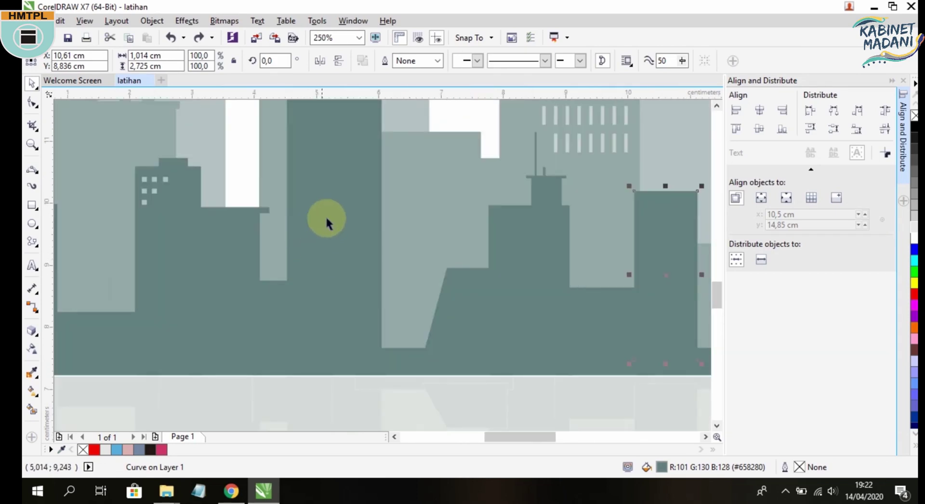
Try moving the small dark building at the skyline's left end upward, and undo the move.
click(31, 204)
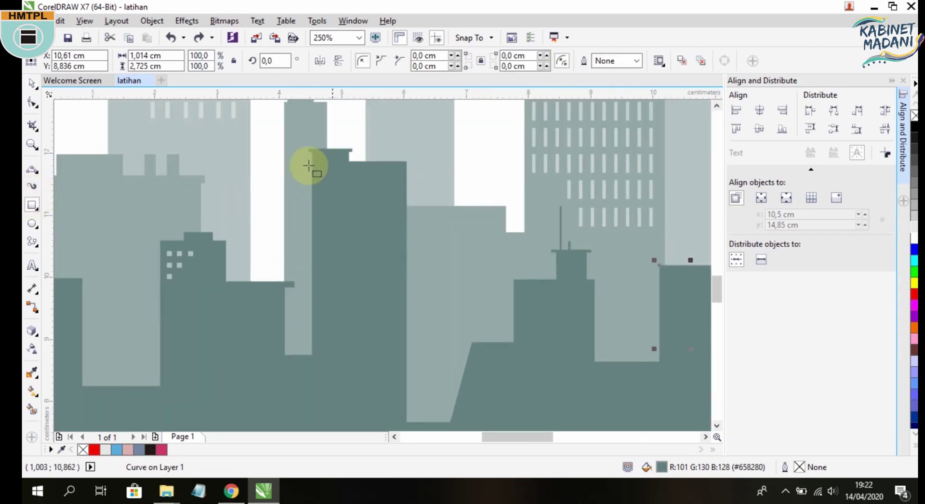
click(32, 85)
scroll(454, 299, left, 5)
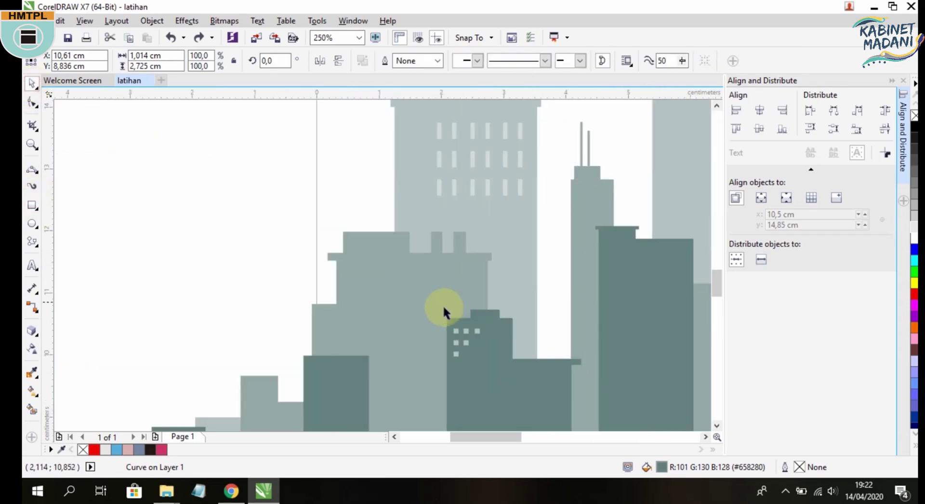
scroll(444, 310, down, 3)
scroll(305, 242, left, 3)
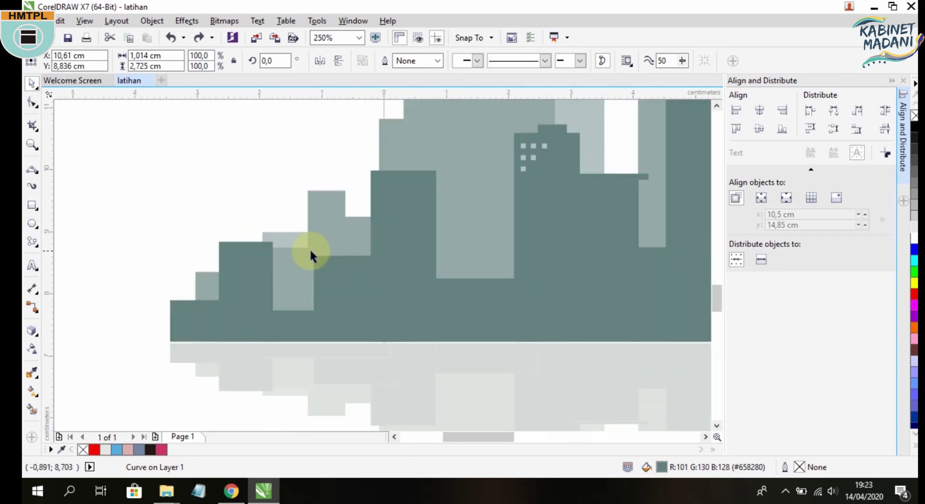
drag(231, 269, 195, 198)
key(ctrl+z)
click(182, 210)
drag(242, 292, 232, 236)
key(ctrl+z)
Try moving the tallest building's reflection down, undo the move, and clear the selection.
scroll(548, 309, down, 5)
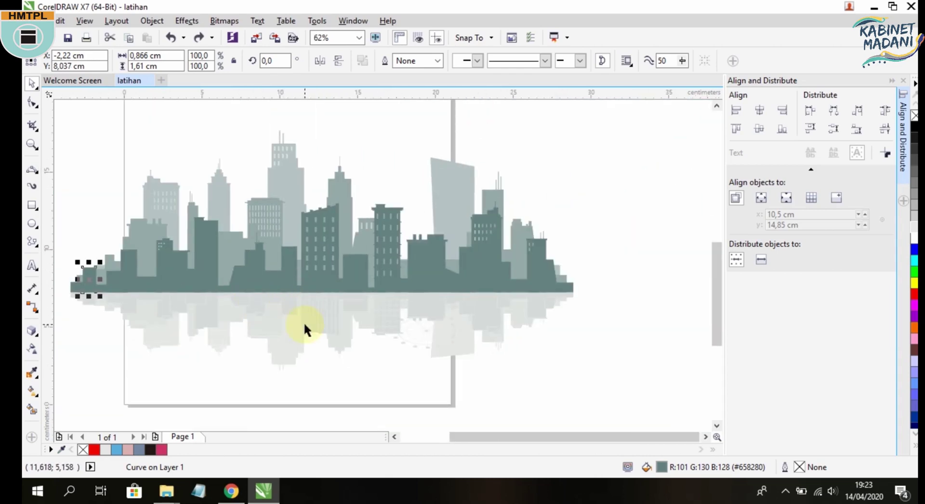
drag(300, 320, 315, 389)
key(ctrl+z)
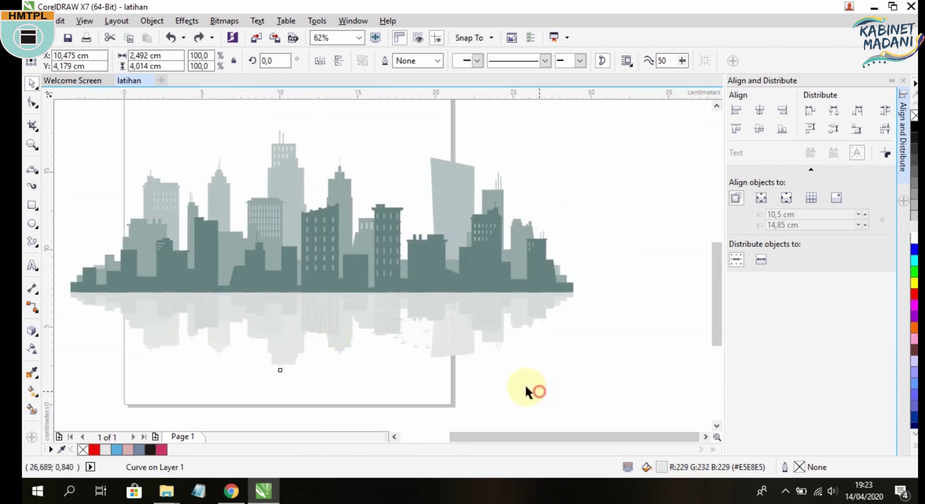
click(525, 384)
scroll(531, 376, left, 3)
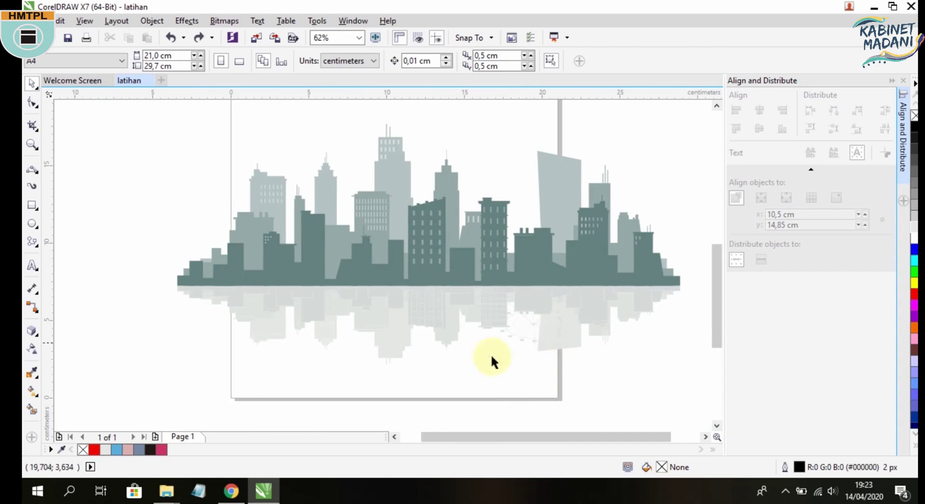
Switch to Chrome and search Google for flat color ui in a new tab.
click(232, 493)
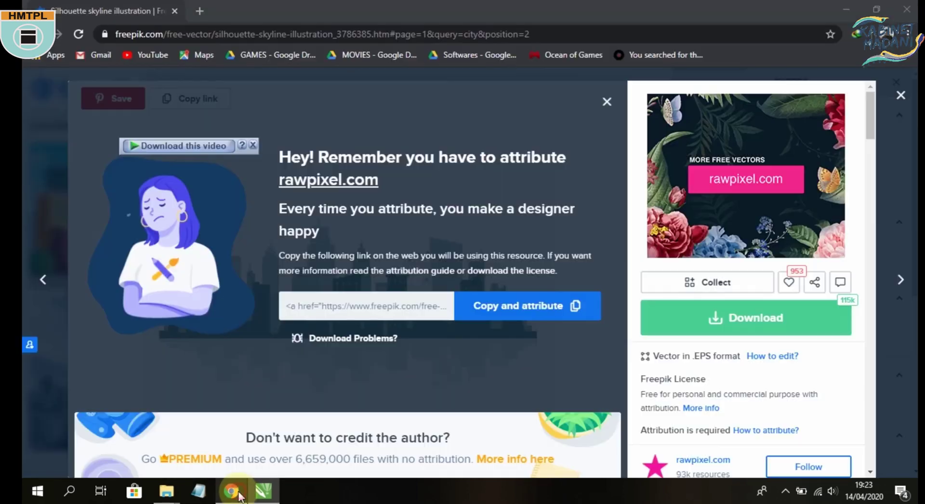
click(200, 10)
text(google.com)
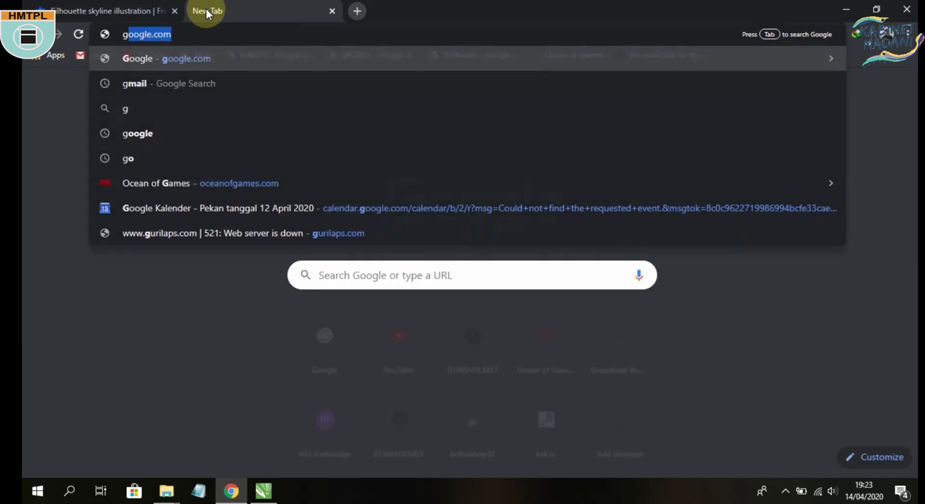
key(Return)
text(flat col)
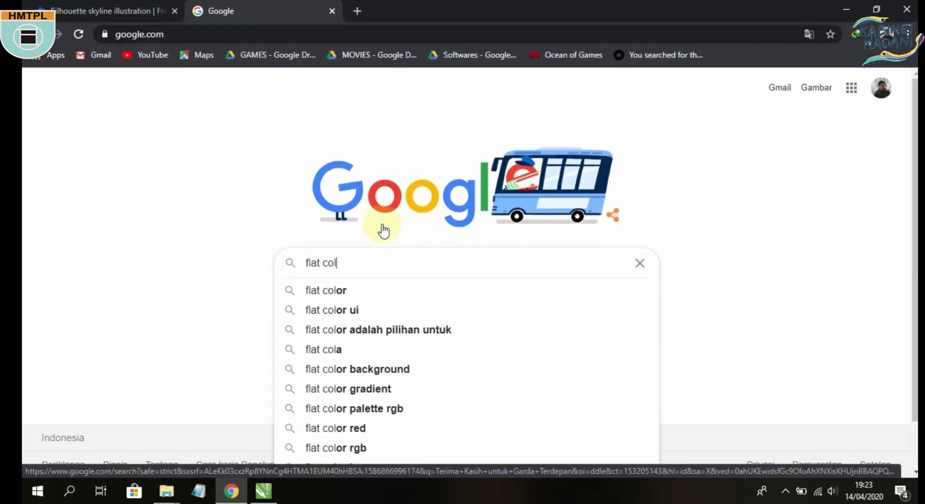
text(or ui)
key(Return)
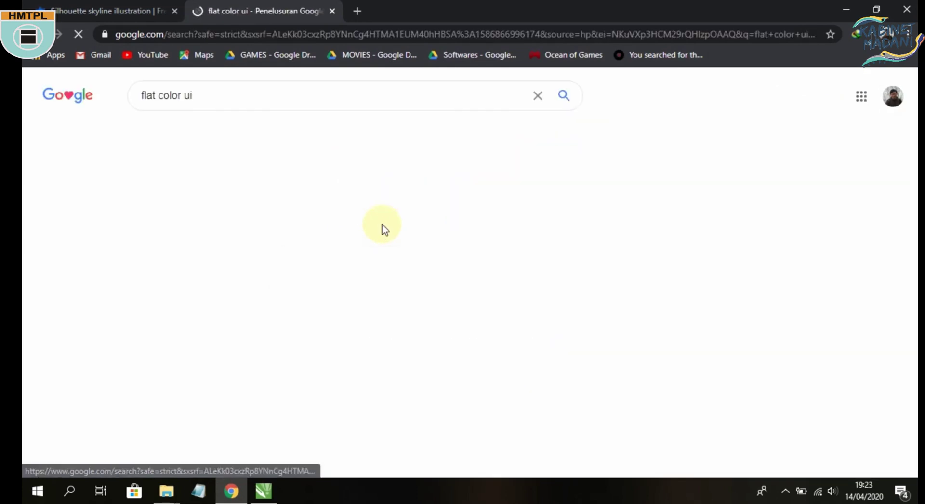
Show the image results for flat color ui, dismiss the Internet Download Manager alert, and look through the palettes.
click(222, 137)
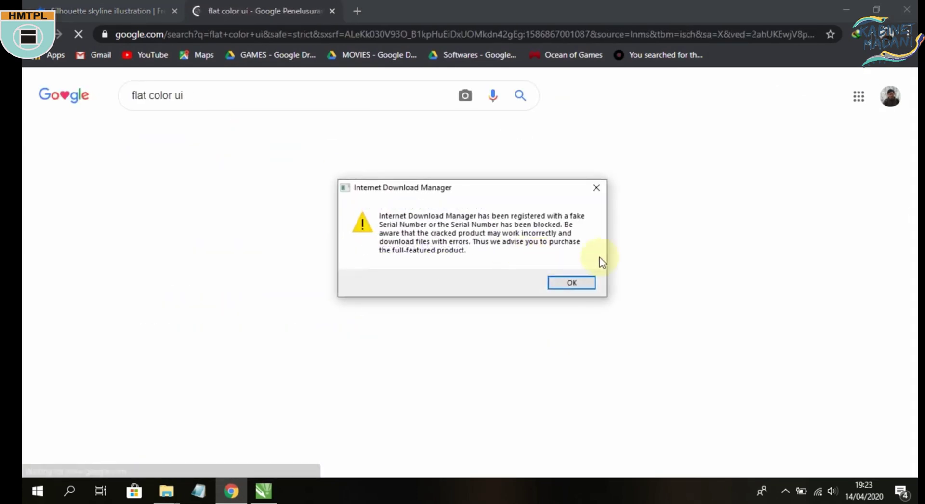
click(597, 186)
scroll(306, 217, down, 3)
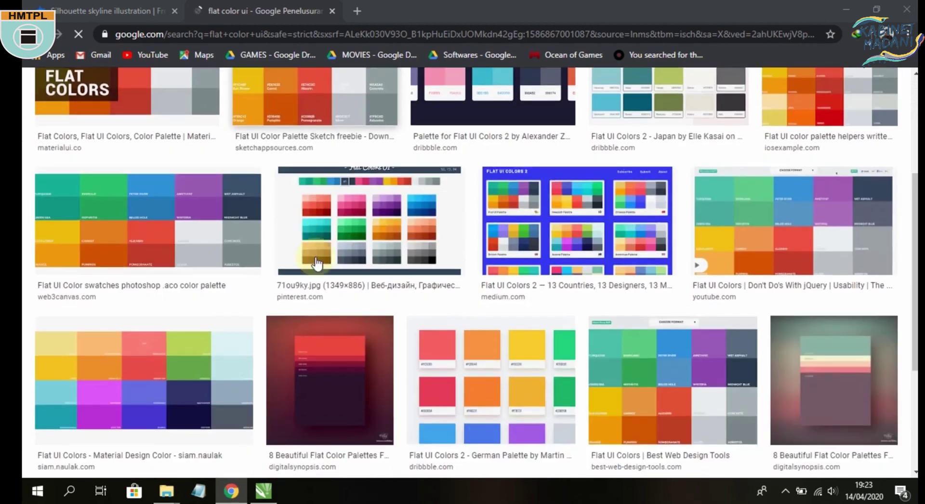
Open the Sketch App Sources Flat UI Color Palette image from the search results, dismiss the download manager registration, and copy the image.
scroll(313, 270, up, 3)
scroll(273, 292, down, 1)
click(273, 290)
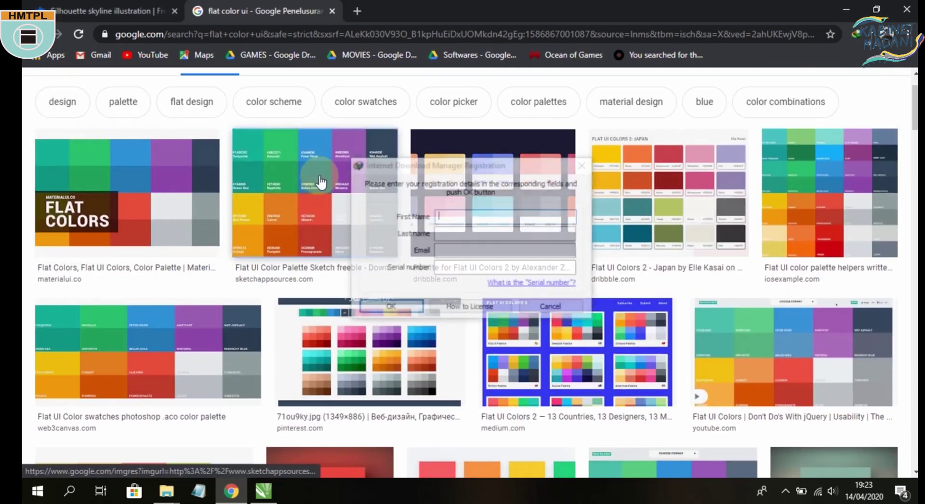
click(552, 307)
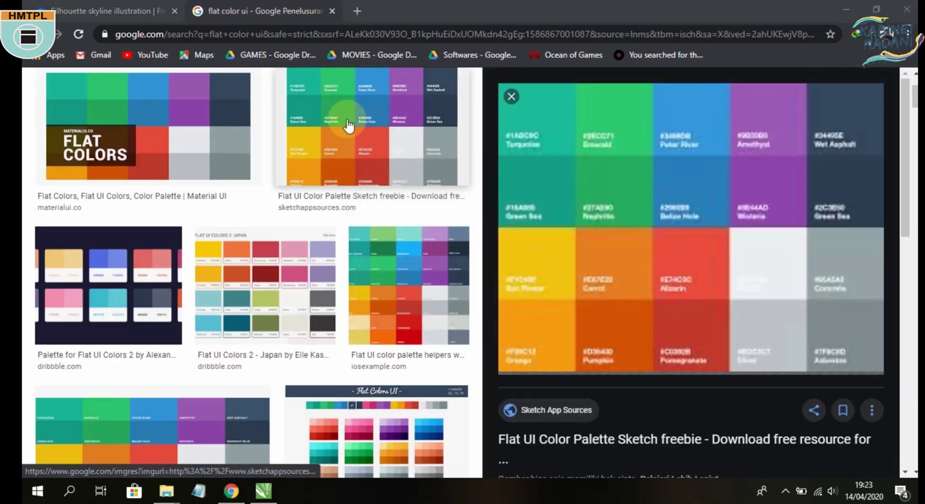
right_click(346, 119)
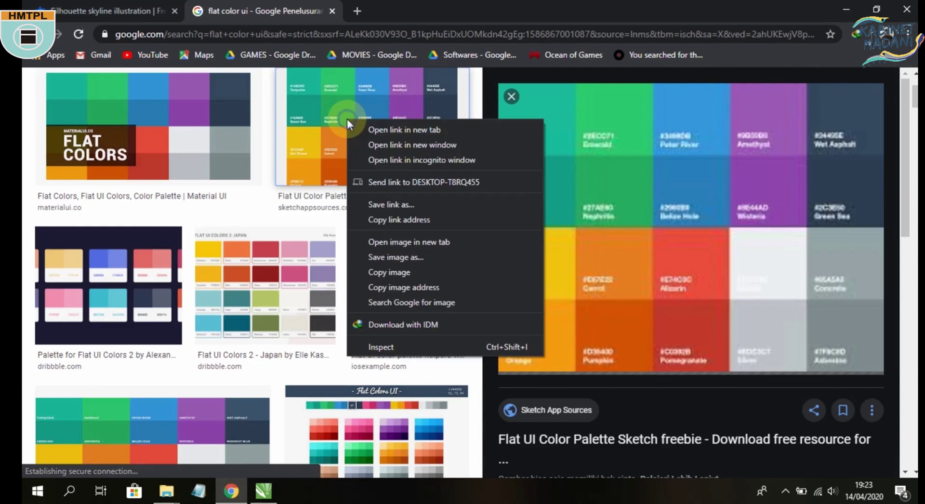
click(415, 272)
Switch to CorelDRAW, paste the copied colour chart, and place it beside the right end of the city skyline.
click(266, 491)
scroll(169, 242, down, 3)
scroll(165, 236, up, 3)
right_click(306, 221)
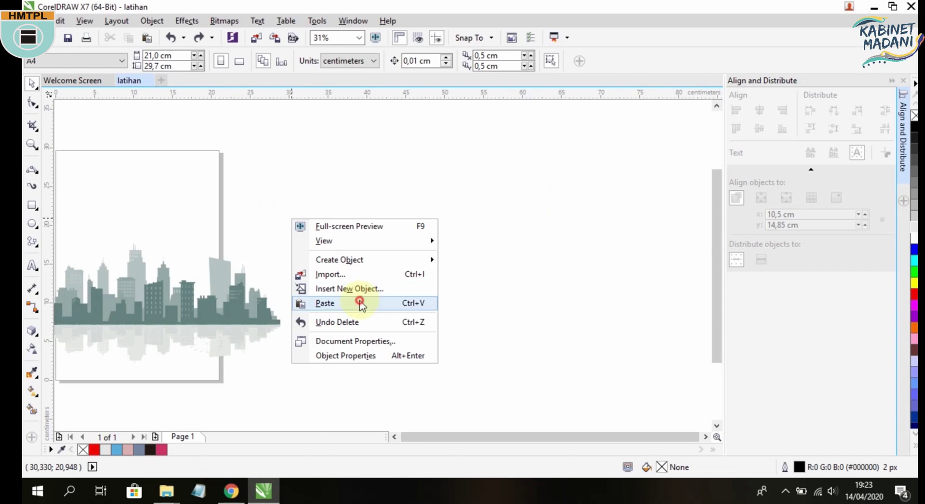
click(355, 302)
scroll(286, 177, up, 2)
drag(270, 216, 617, 328)
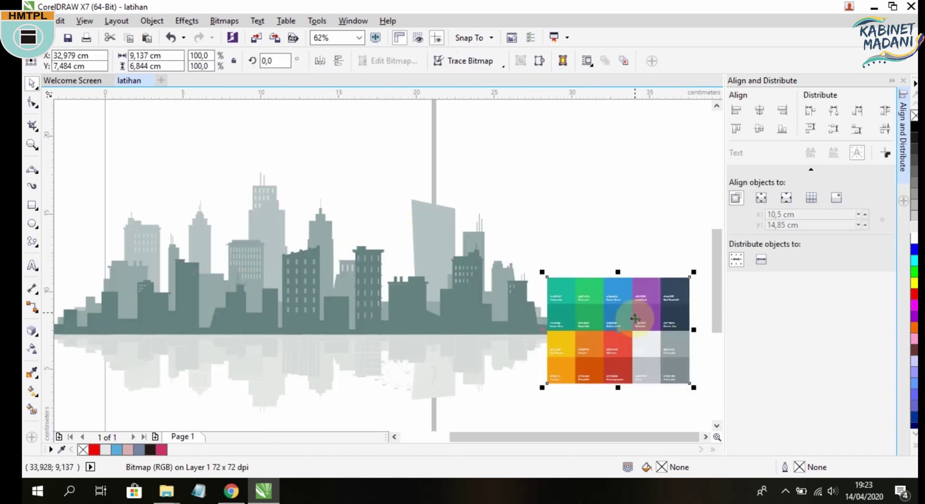
Sample the Turquoise, Green Sea, Sun Flower and Orange swatches from the colour chart into the document palette.
click(445, 367)
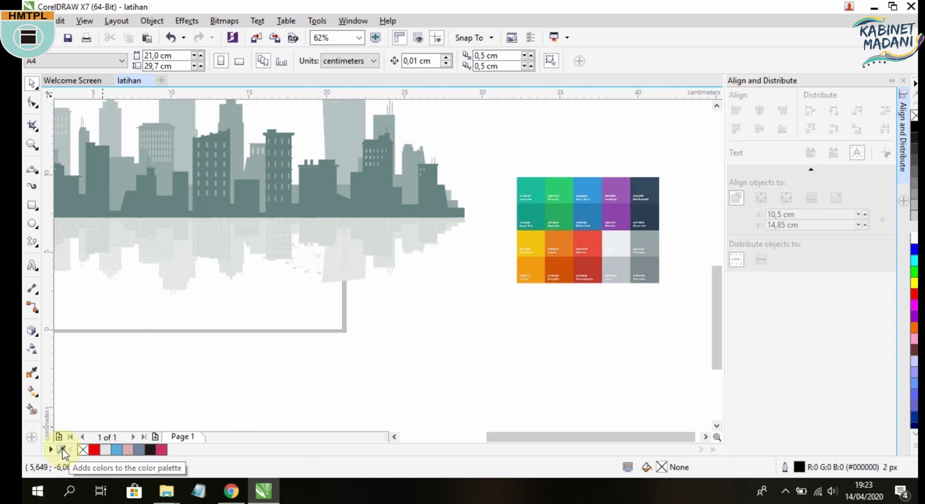
click(62, 450)
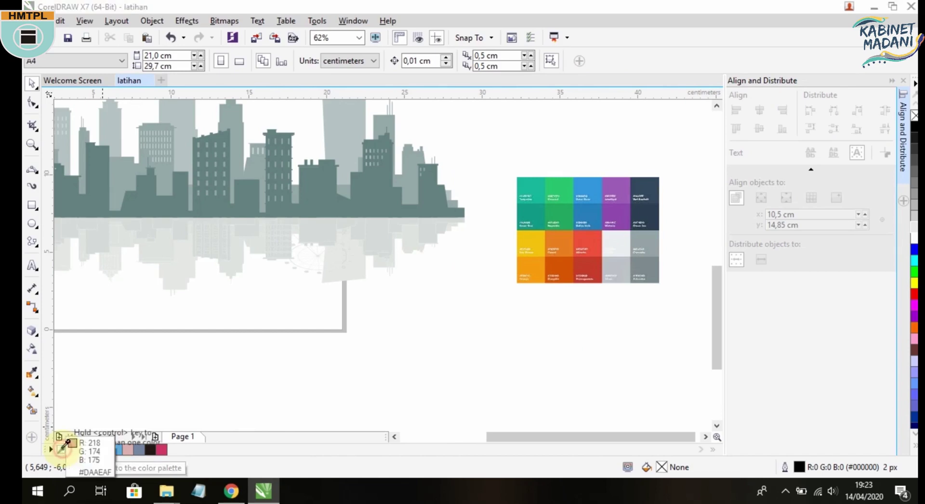
click(535, 186)
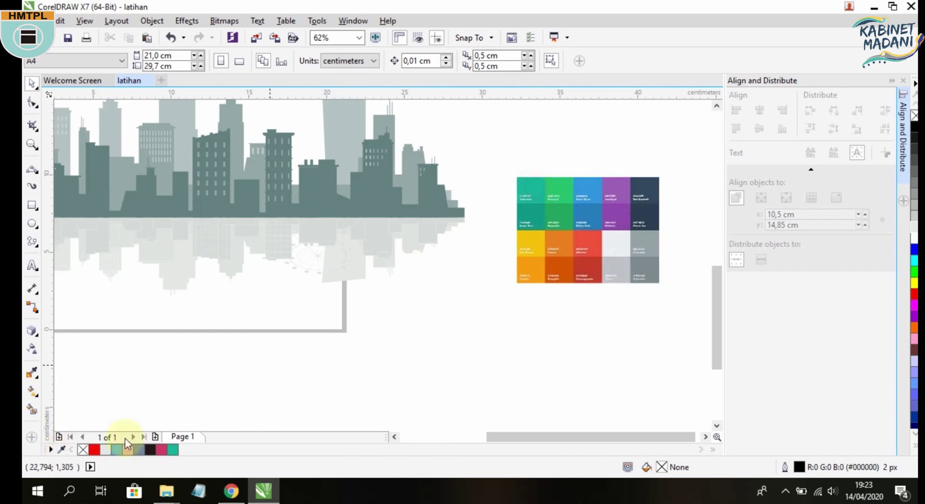
click(61, 450)
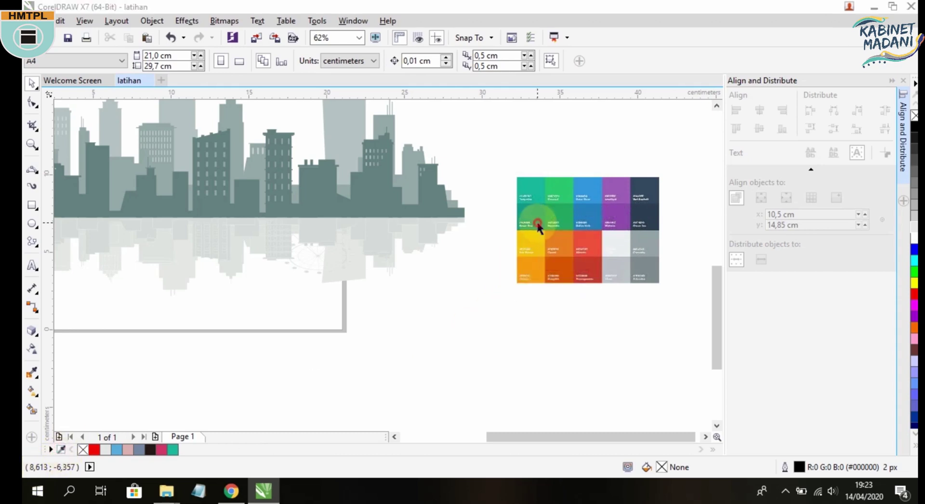
click(536, 223)
click(62, 450)
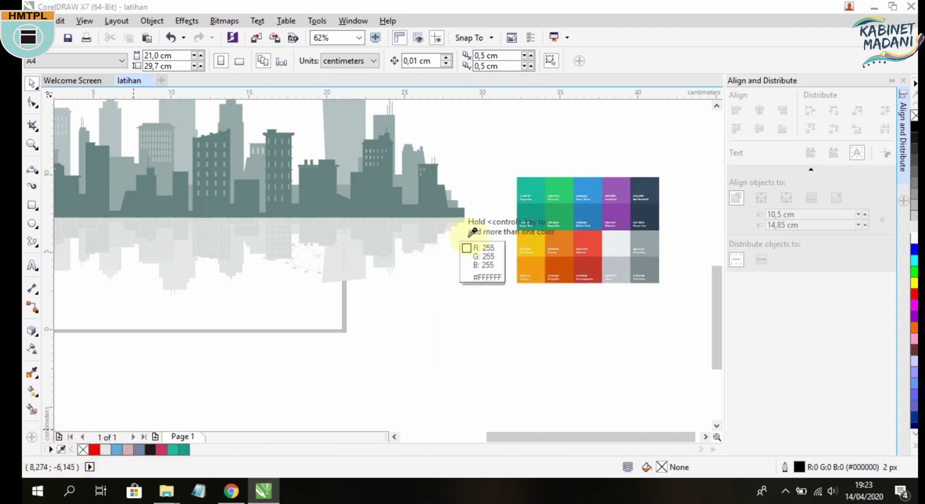
click(532, 246)
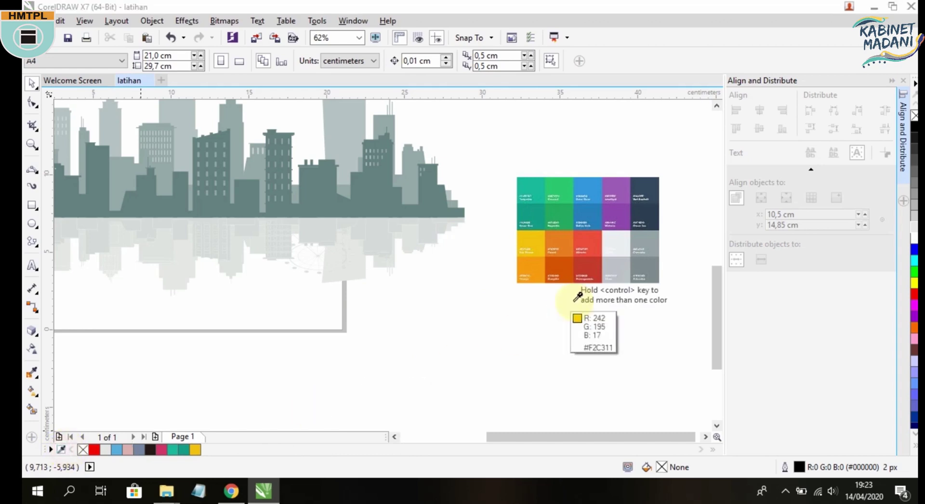
click(535, 270)
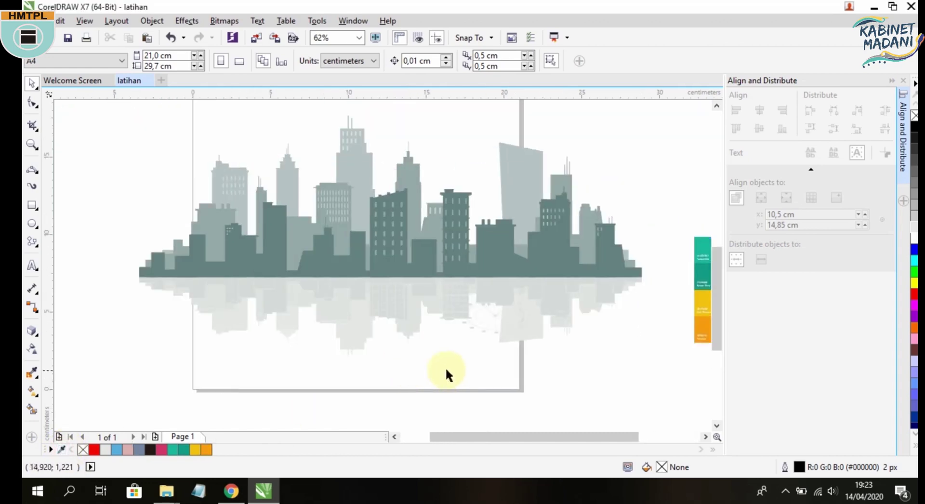
scroll(479, 298, right, 3)
scroll(479, 298, down, 2)
scroll(457, 308, up, 2)
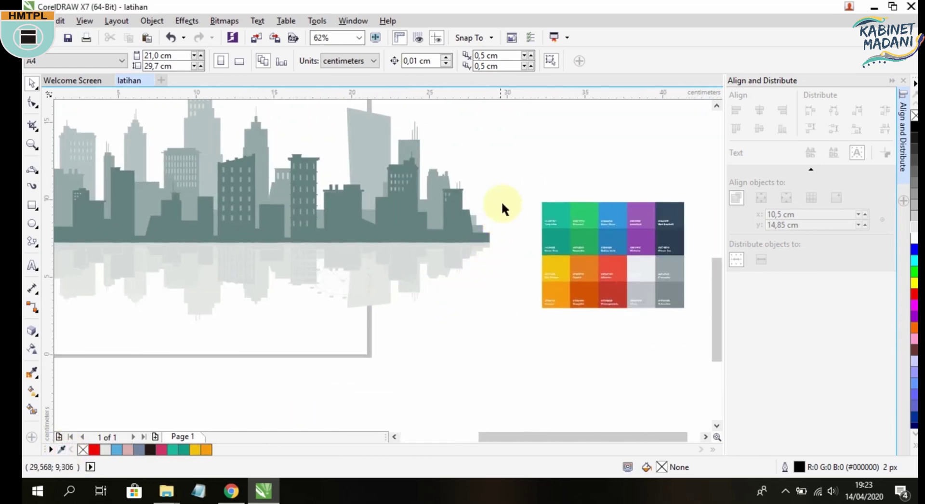
scroll(24, 231, left, 3)
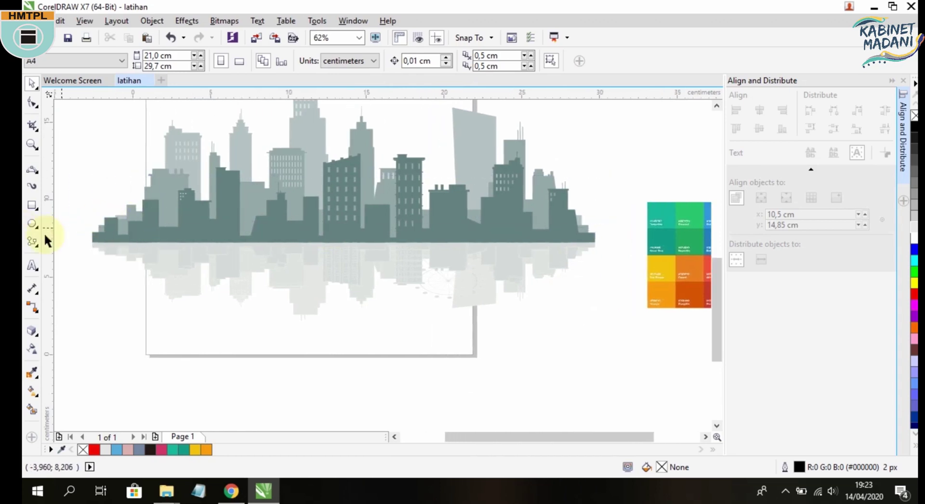
click(244, 249)
drag(360, 270, 367, 332)
key(ctrl+z)
click(391, 380)
click(320, 155)
key(Delete)
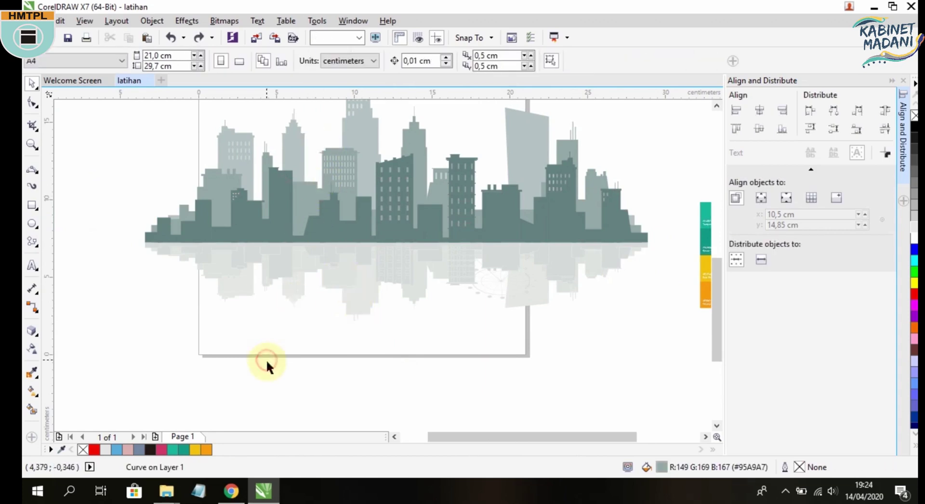
Select all pieces of the skyline's reflection and fill them with the Sun Flower yellow #F2C311.
drag(673, 236, 680, 234)
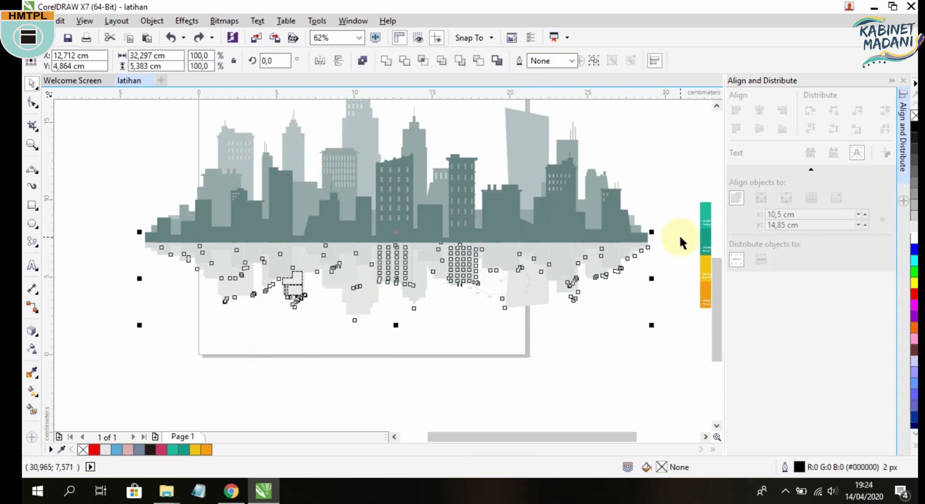
click(195, 450)
click(360, 369)
scroll(352, 271, up, 4)
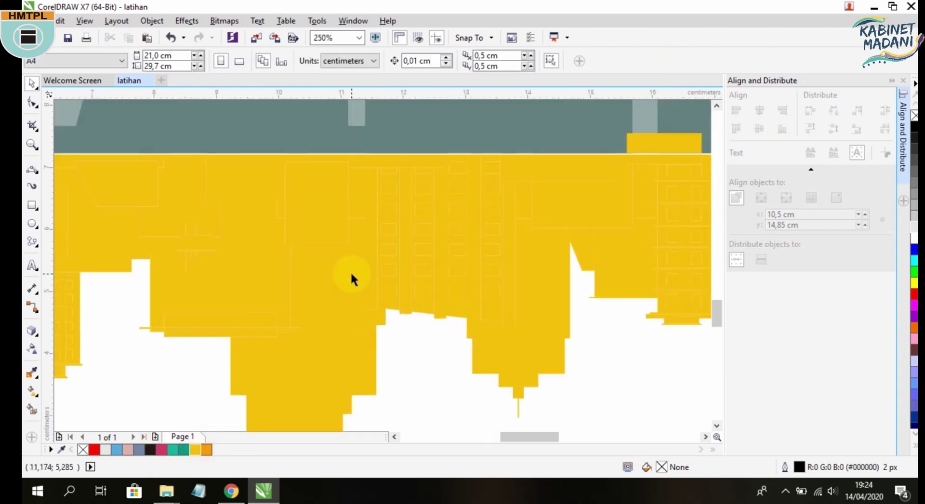
scroll(351, 277, down, 4)
drag(630, 247, 645, 243)
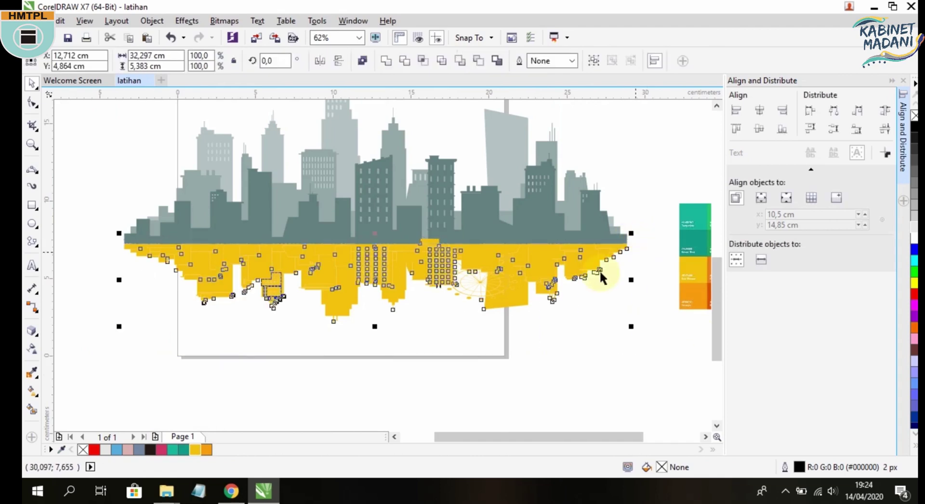
Try to apply transparency to the yellow reflection, both as separate pieces and as one group.
click(35, 350)
click(143, 337)
click(506, 266)
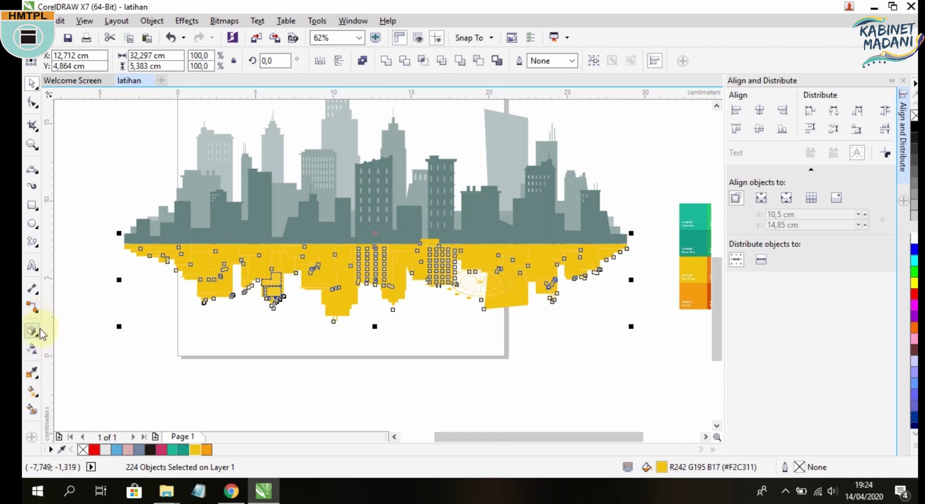
key(ctrl+g)
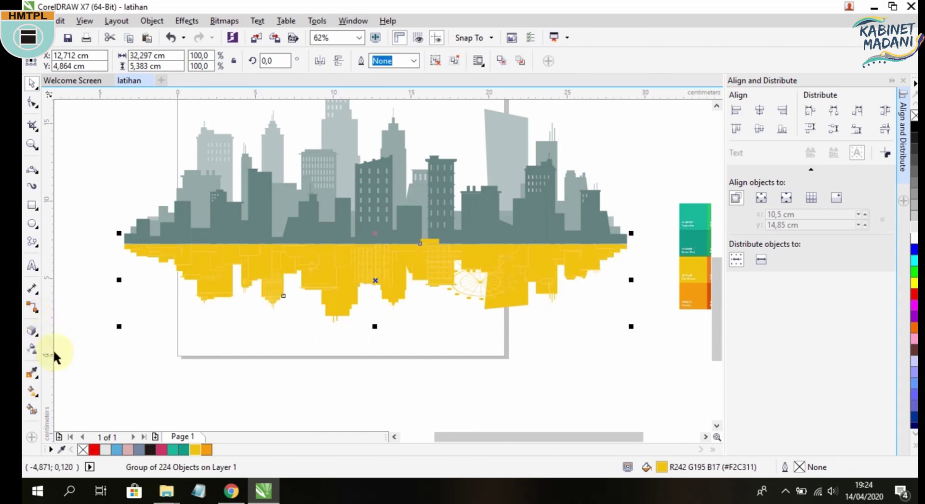
click(30, 351)
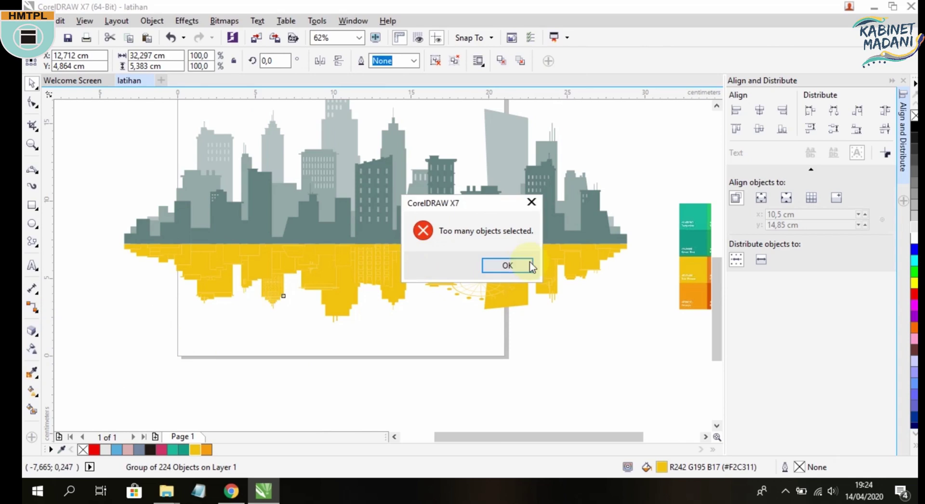
click(508, 266)
Ungroup the yellow reflection into its separate pieces and deselect it.
click(465, 347)
scroll(336, 303, up, 3)
click(384, 299)
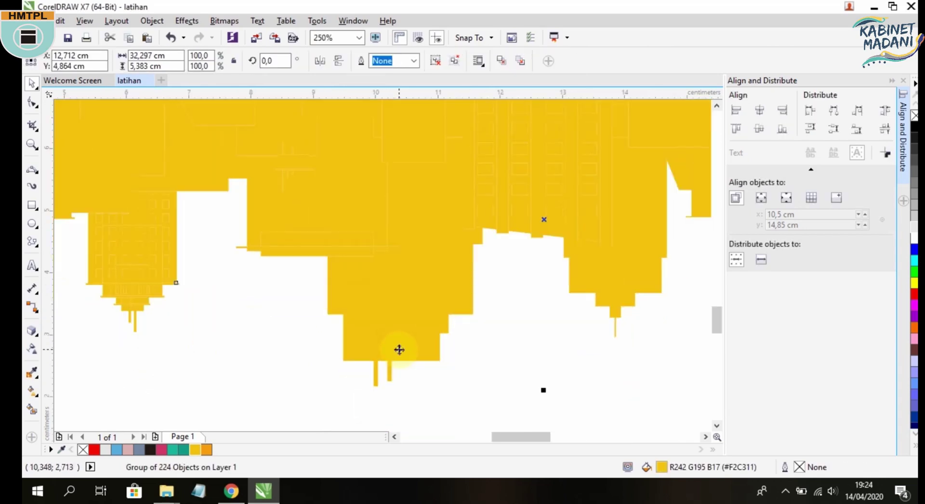
key(ctrl+u)
scroll(467, 360, down, 3)
key(Escape)
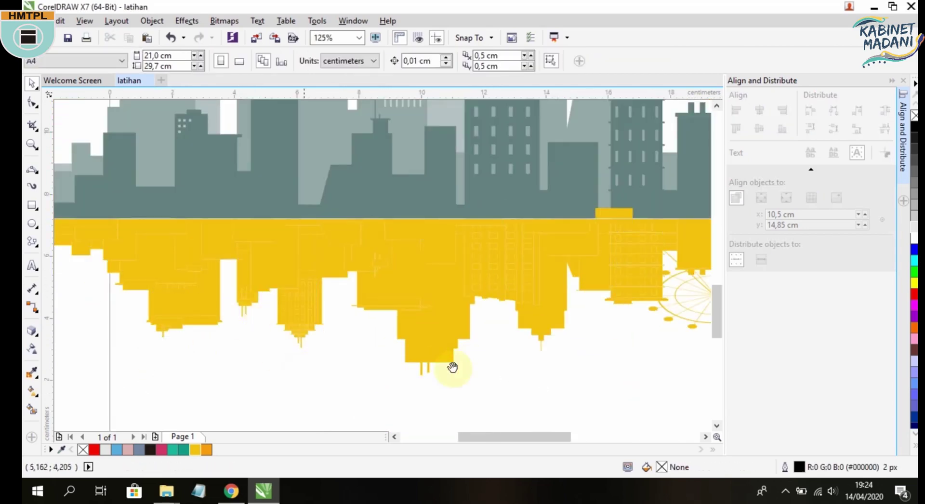
Delete all pieces of the yellow reflection below the skyline.
scroll(276, 305, down, 7)
scroll(426, 256, up, 7)
scroll(472, 337, down, 6)
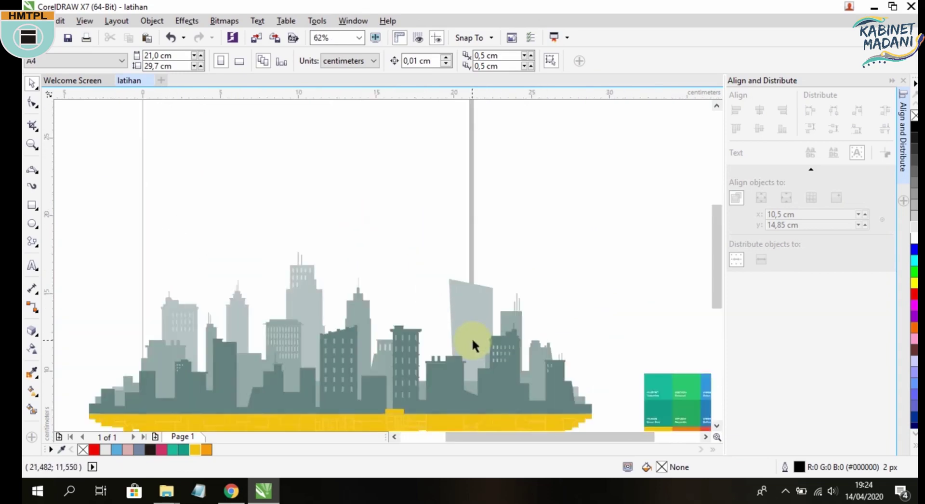
click(431, 274)
drag(203, 355, 538, 265)
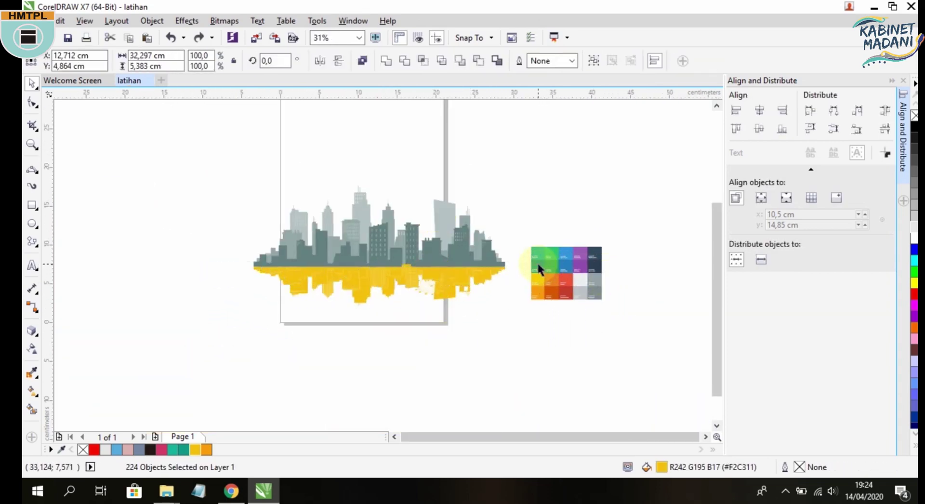
key(Delete)
Group the remaining skyline, shrink it to about 15 cm wide, and place it near the top of the page.
drag(534, 167, 243, 270)
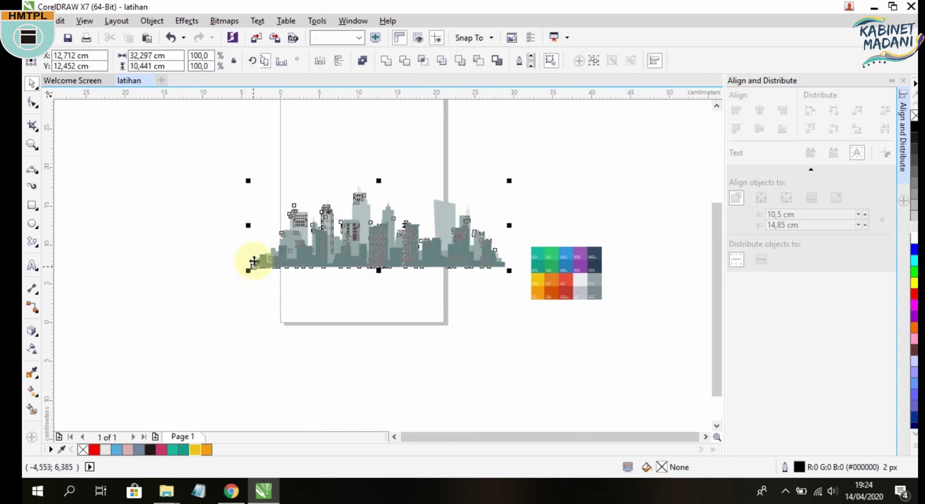
drag(247, 182, 384, 226)
drag(425, 262, 340, 166)
scroll(385, 369, up, 5)
drag(383, 355, 383, 323)
scroll(426, 351, down, 3)
click(396, 334)
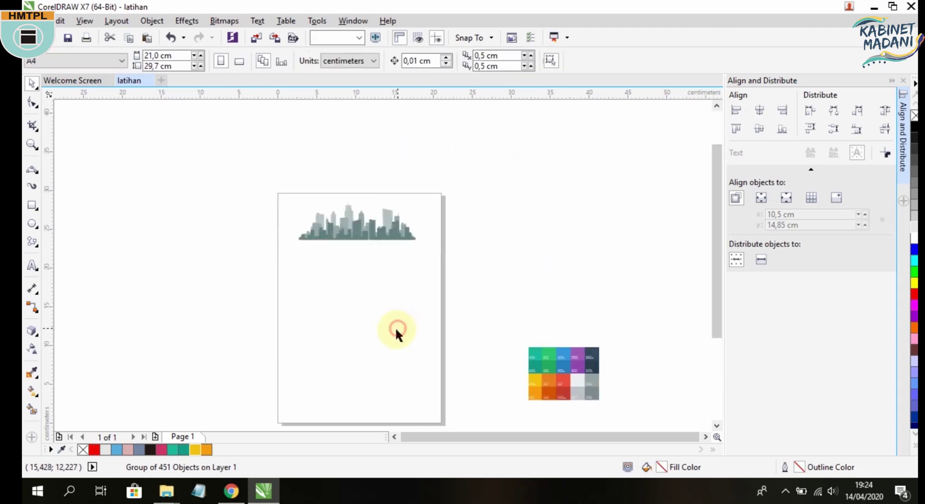
Draw a rectangle about 18.5 × 27.1 cm inside the page edges around the skyline and set its outline to 25 px.
click(33, 205)
drag(287, 202, 431, 412)
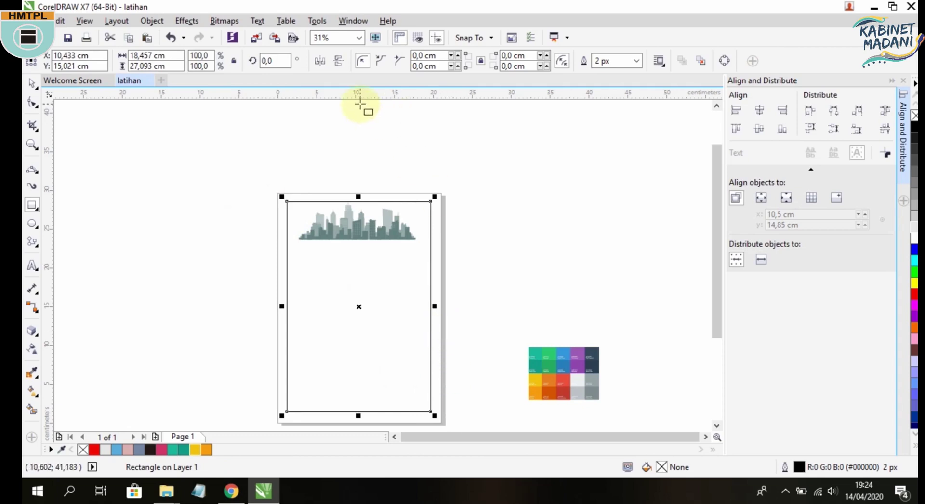
scroll(429, 214, up, 5)
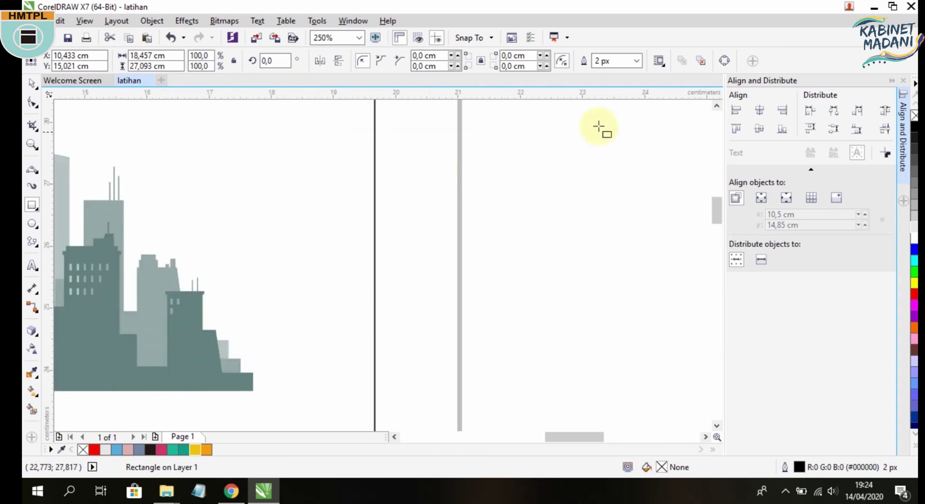
click(637, 61)
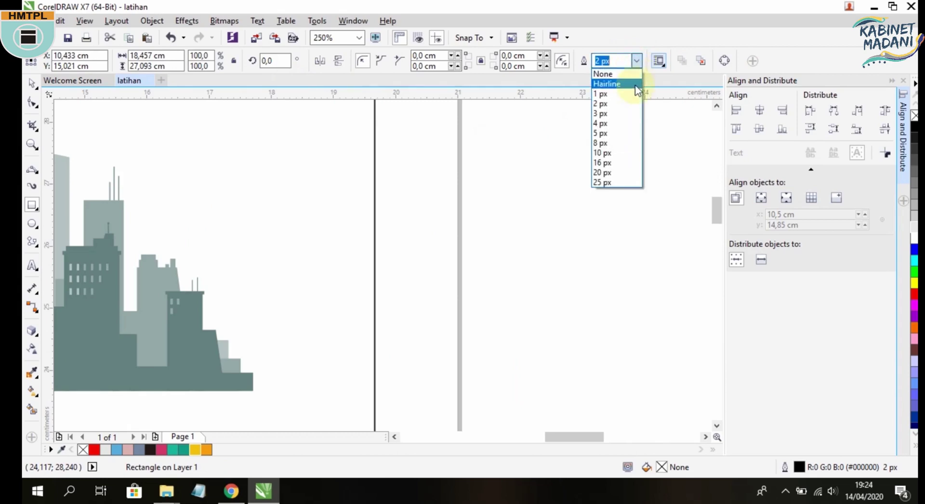
click(632, 135)
click(637, 60)
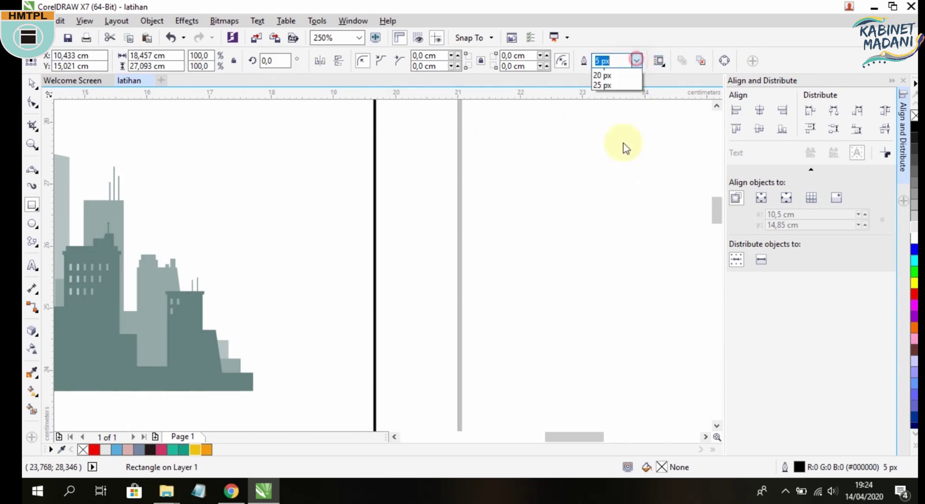
click(603, 182)
scroll(469, 207, down, 4)
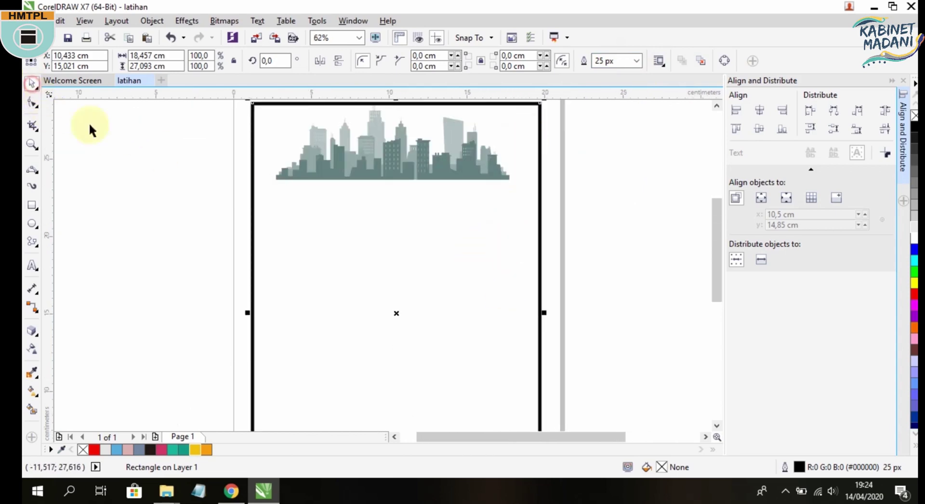
Sample the light grey swatch from the flat UI colour chart into the document palette.
scroll(335, 222, right, 2)
scroll(333, 207, down, 2)
scroll(333, 207, down, 1)
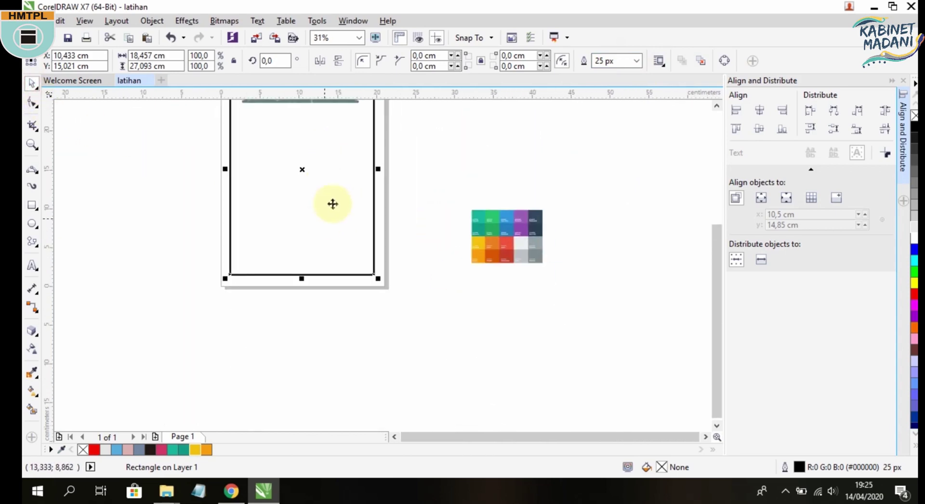
click(374, 173)
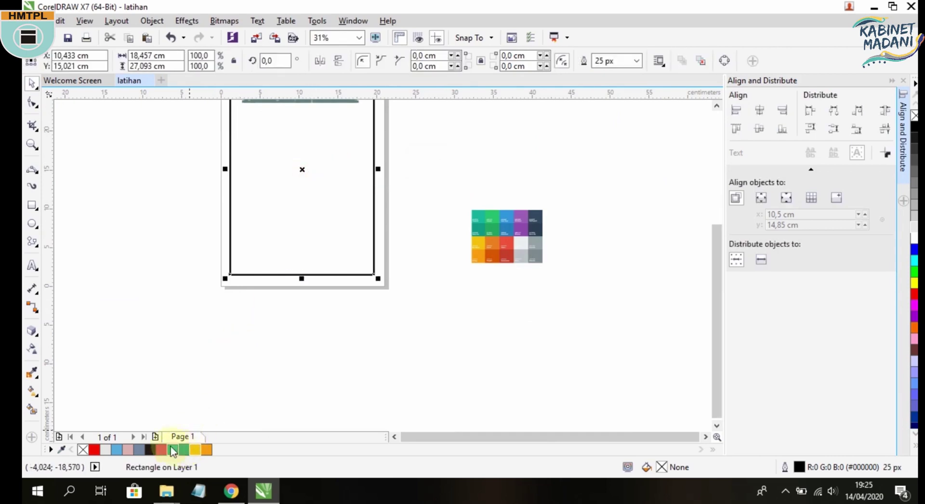
click(62, 449)
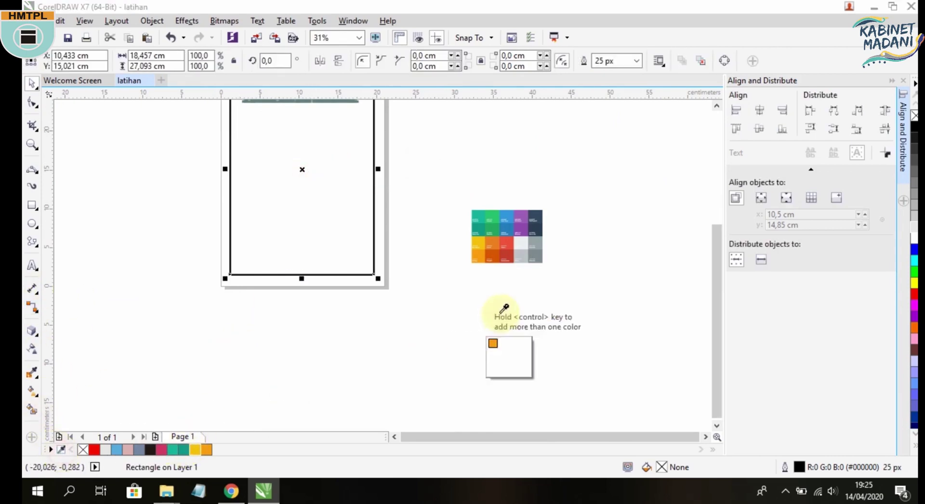
click(525, 256)
click(314, 336)
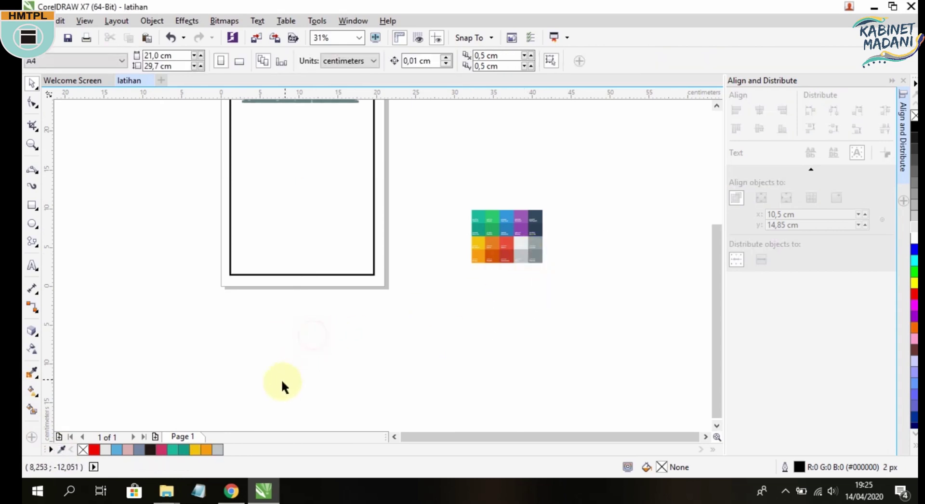
Colour the rectangular frame's outline light grey #BCC4C7 and leave its inside without a fill.
click(275, 275)
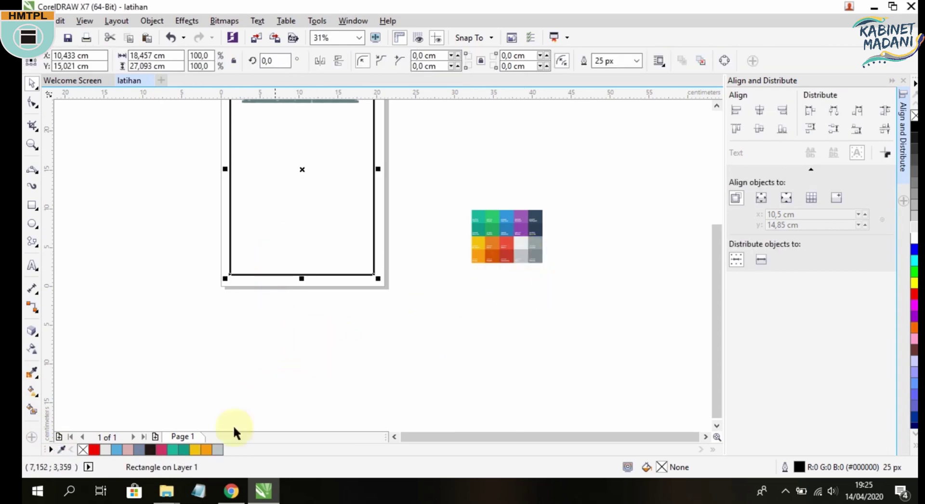
click(219, 449)
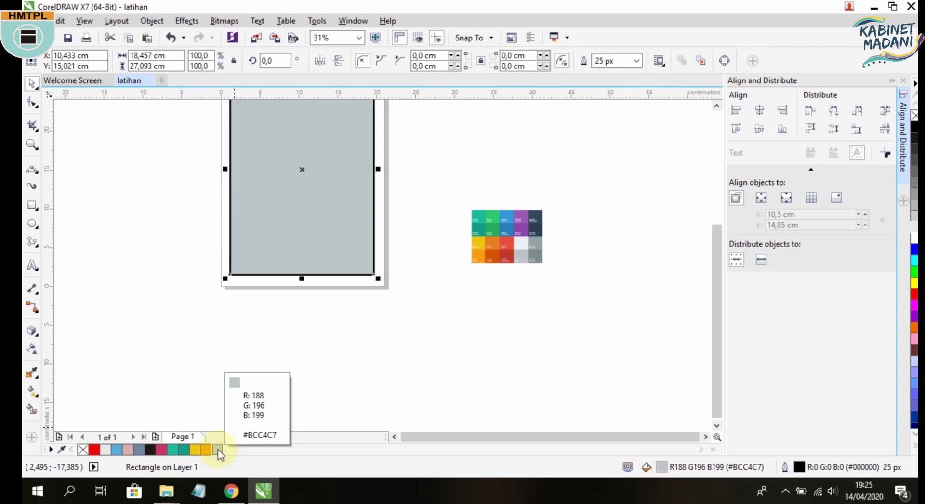
scroll(225, 280, up, 2)
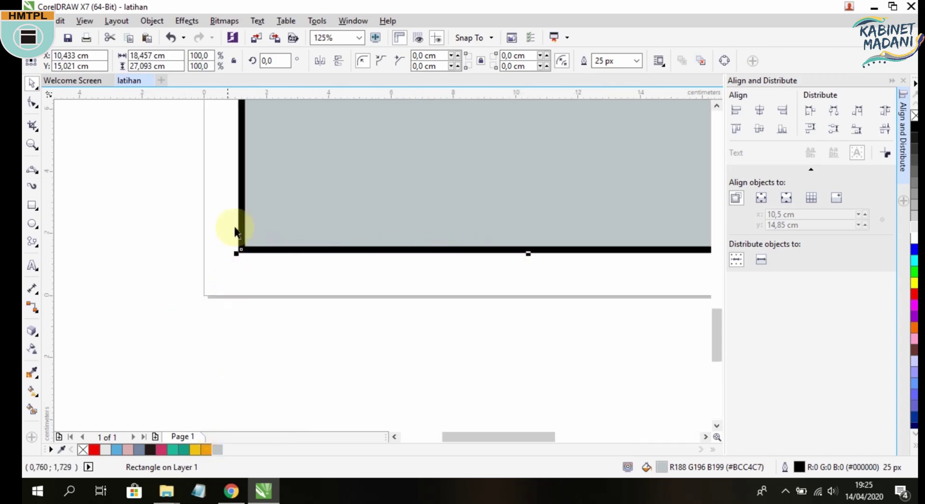
scroll(245, 337, down, 1)
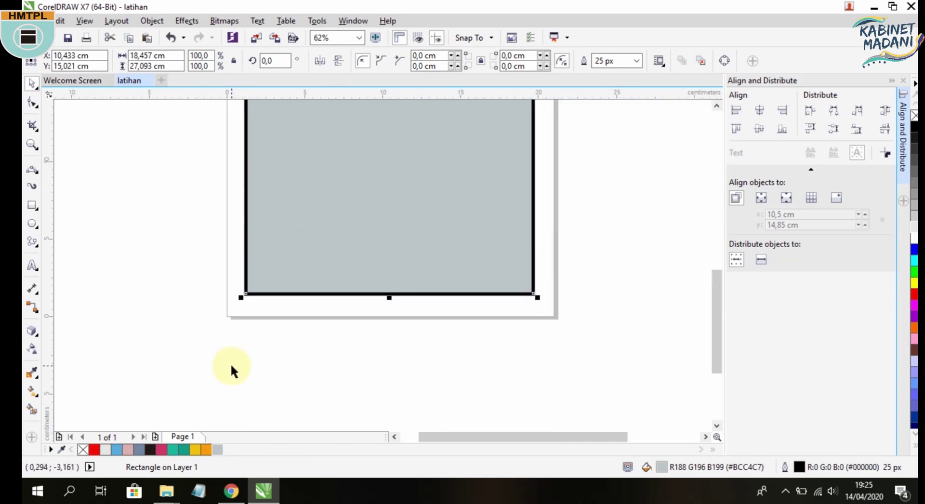
right_click(218, 450)
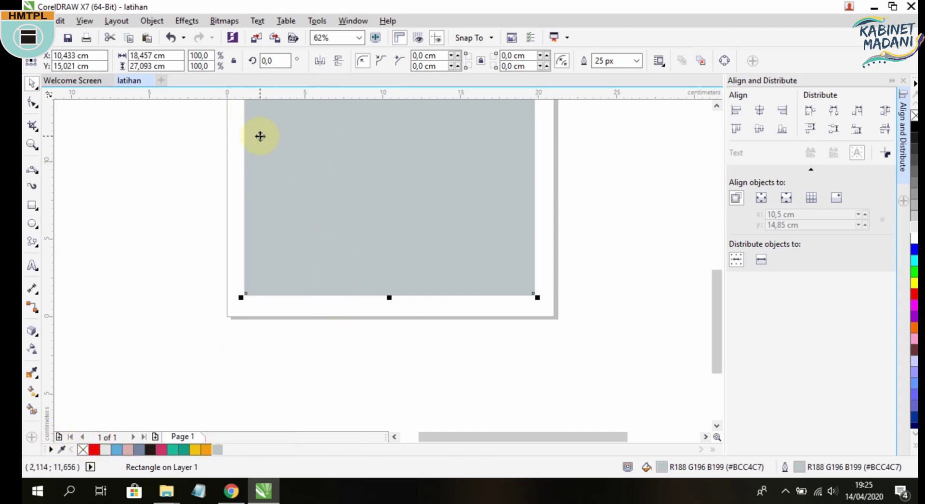
click(83, 450)
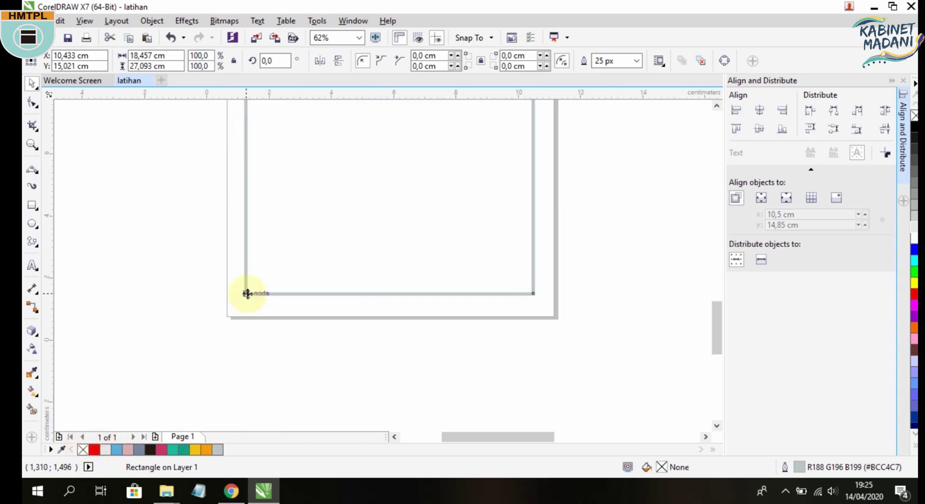
scroll(247, 294, up, 3)
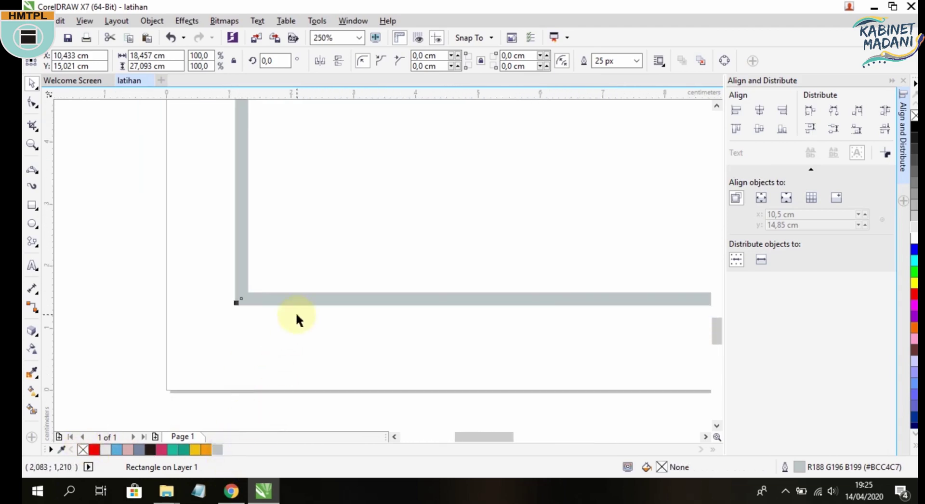
scroll(296, 311, down, 3)
click(510, 232)
scroll(510, 232, down, 3)
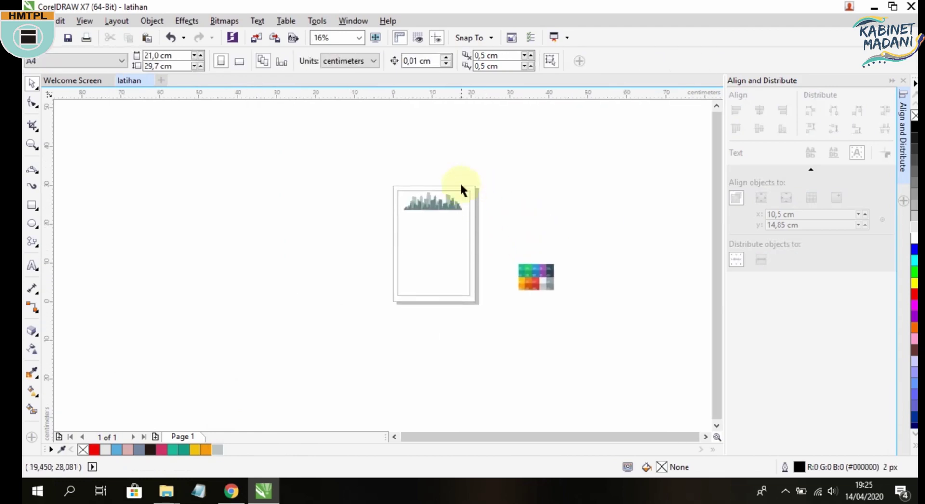
Move the skyline group down so it stands on the lower edge of the grey frame, roughly centred.
scroll(461, 188, up, 2)
scroll(474, 190, down, 1)
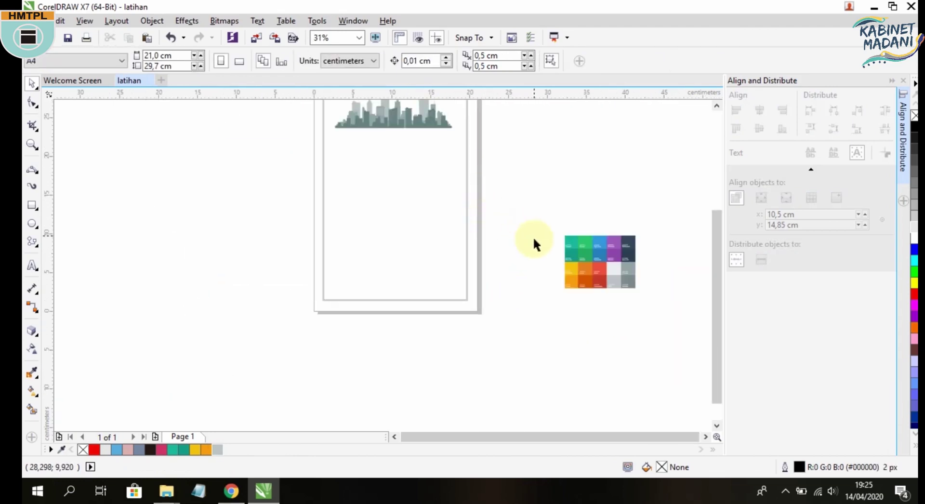
scroll(533, 237, up, 2)
drag(308, 199, 308, 200)
drag(403, 182, 409, 354)
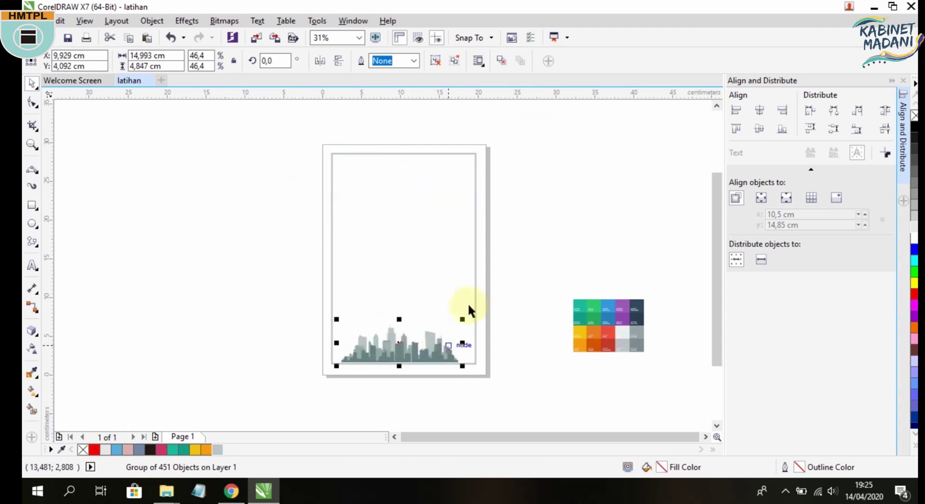
scroll(434, 366, up, 3)
drag(411, 281, 415, 279)
scroll(496, 273, down, 1)
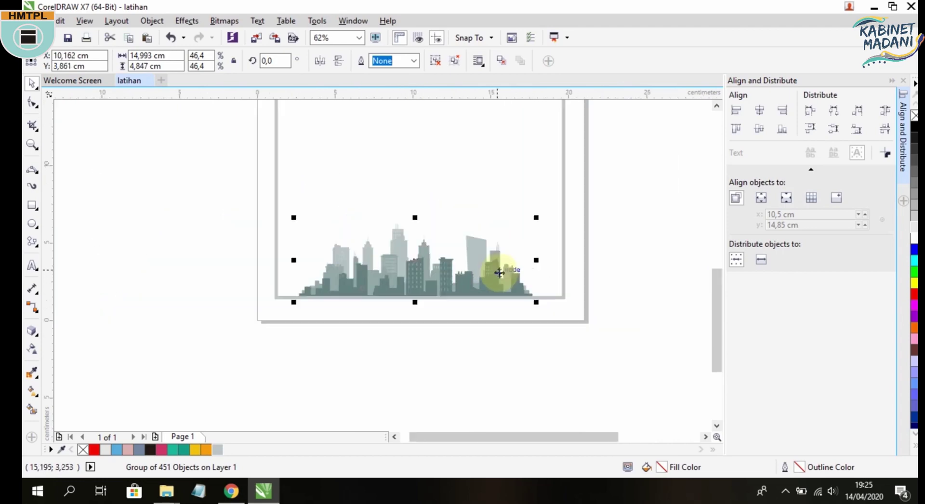
click(570, 343)
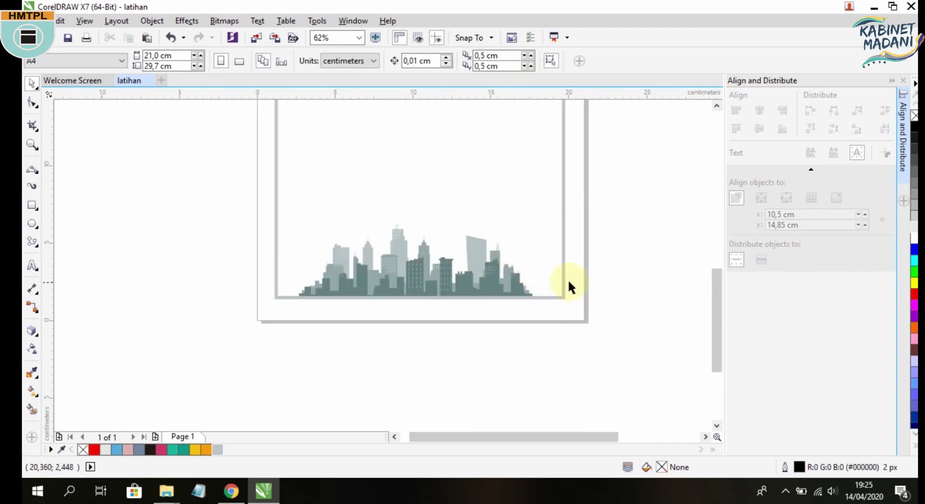
click(561, 279)
key(Delete)
key(ctrl+z)
click(554, 360)
scroll(503, 426, up, 3)
scroll(463, 211, down, 1)
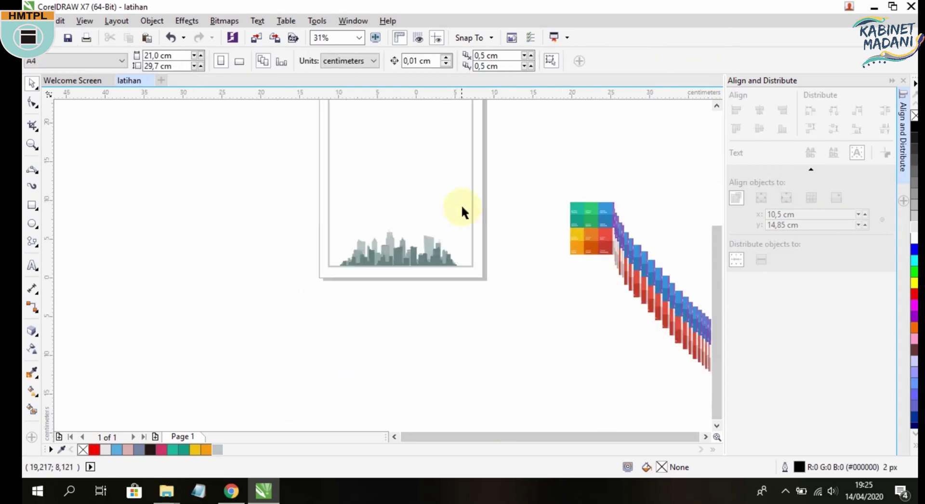
scroll(399, 273, up, 9)
scroll(412, 336, down, 9)
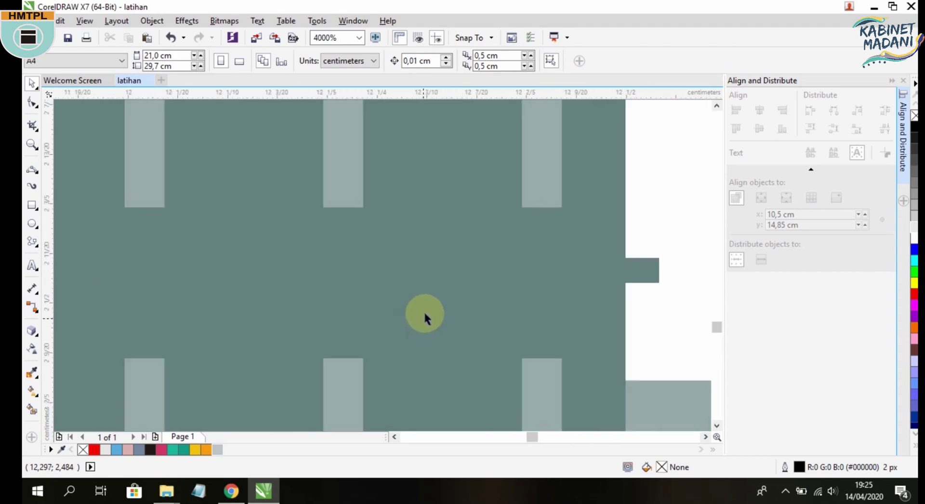
scroll(423, 181, up, 3)
scroll(410, 268, up, 1)
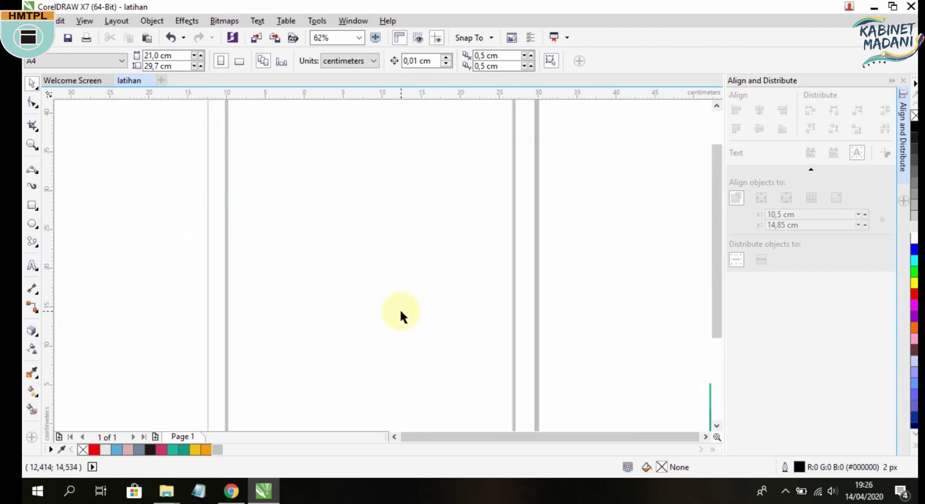
scroll(400, 313, down, 1)
Switch to Chrome and search Google Images for "logo hmtpl unisba".
click(243, 482)
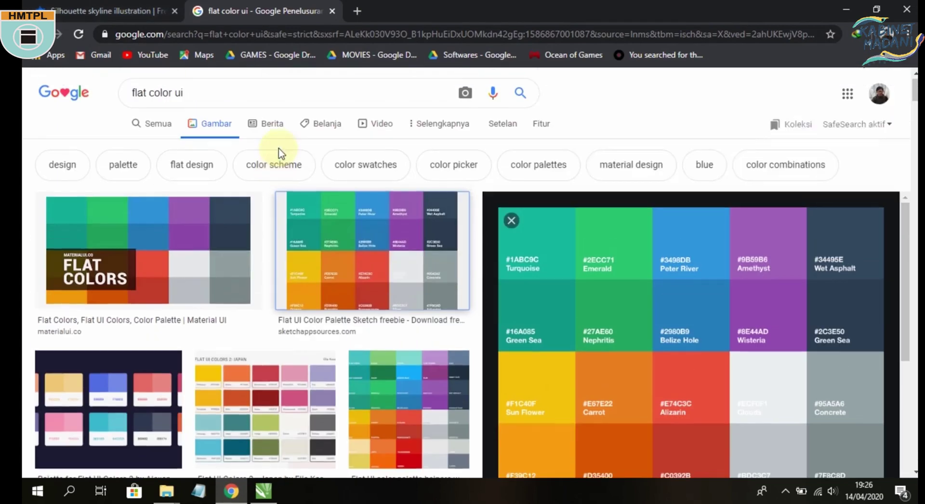
click(274, 95)
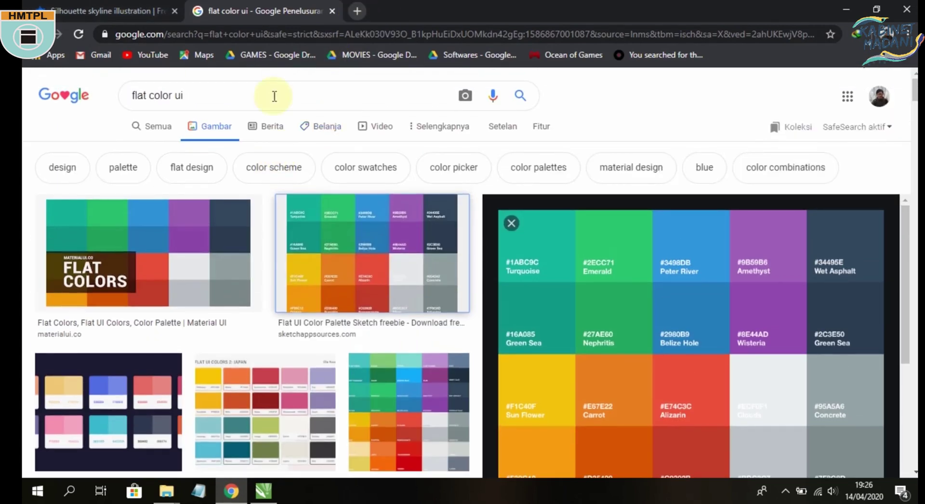
text(logo hm)
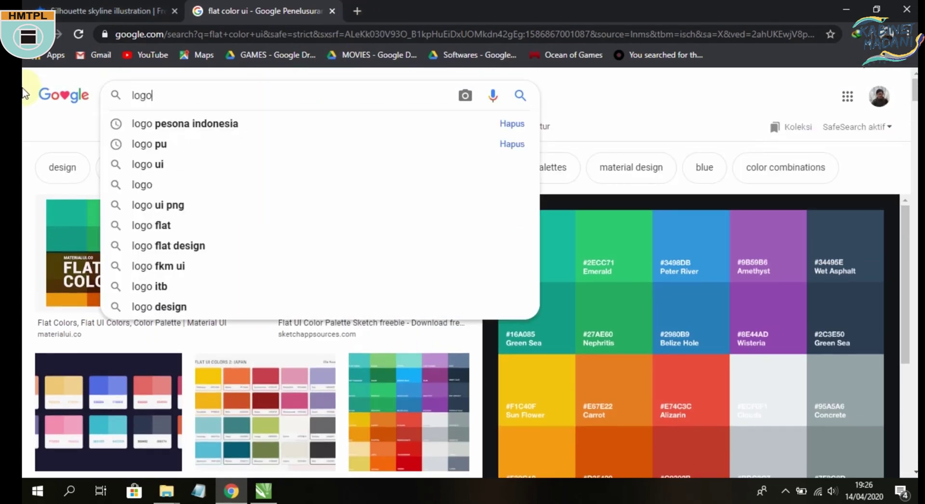
text(tp)
key(Down)
key(Down)
key(Return)
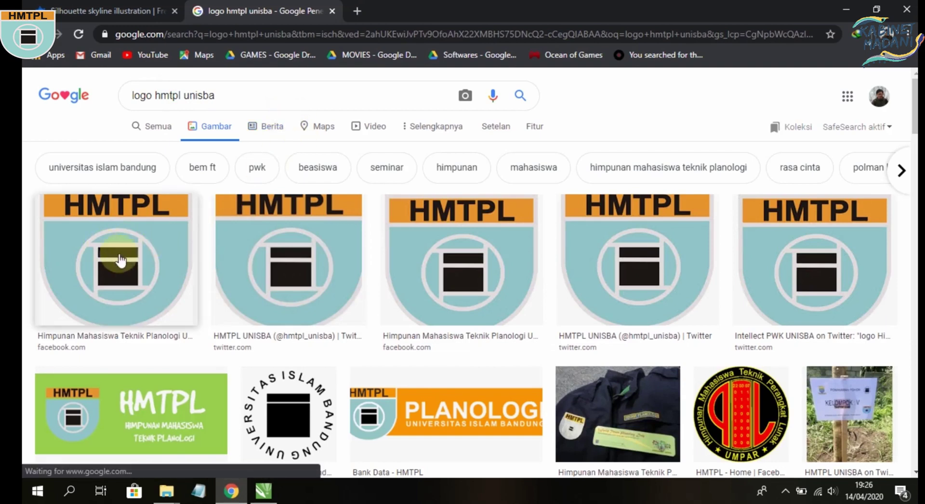
Copy the enlarged image of the first HMTPL logo result and switch back to CorelDRAW.
click(101, 246)
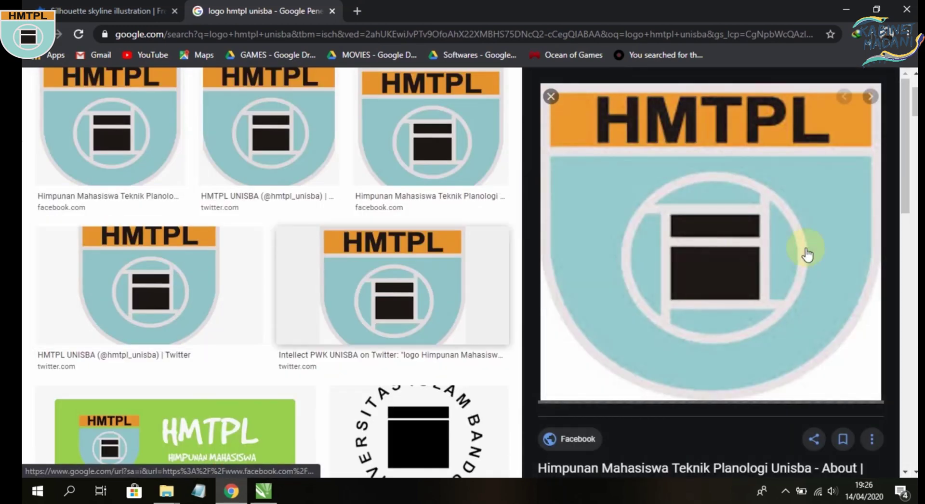
right_click(704, 217)
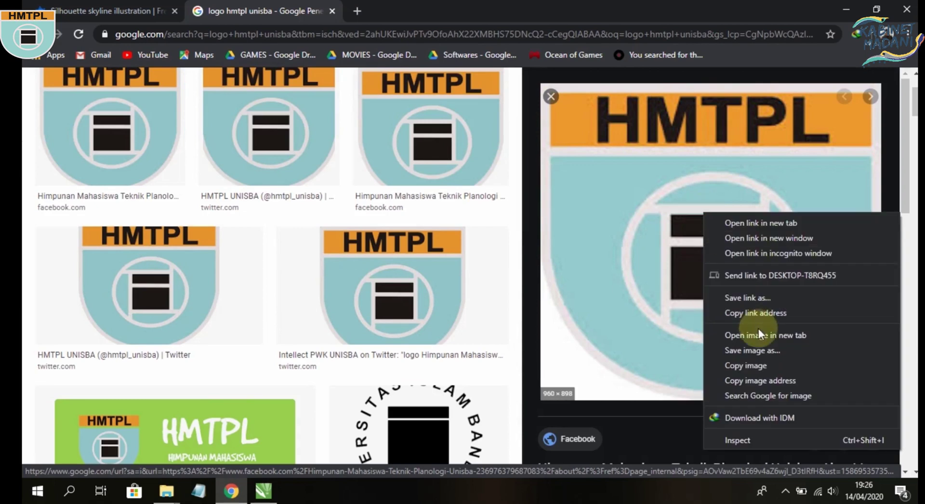
click(757, 367)
key(alt+Tab)
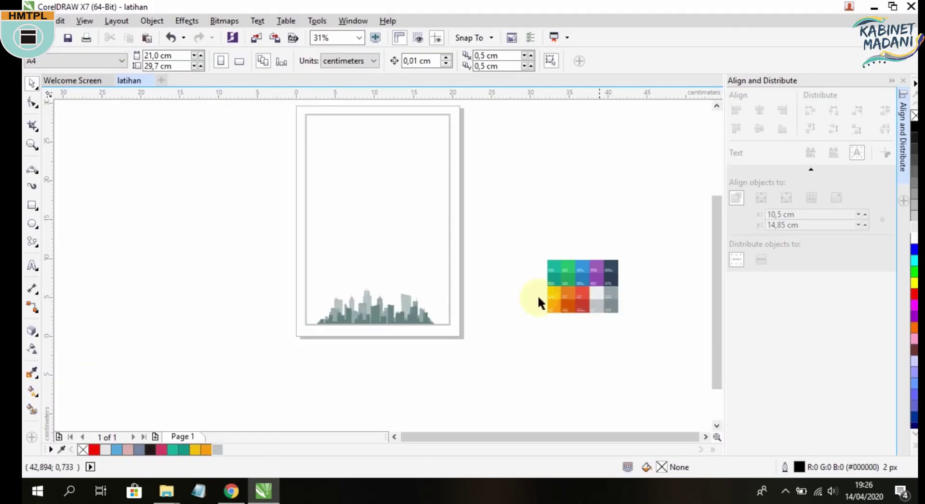
Paste the copied logo and move it to the empty area beside the page's left edge.
right_click(174, 197)
click(225, 284)
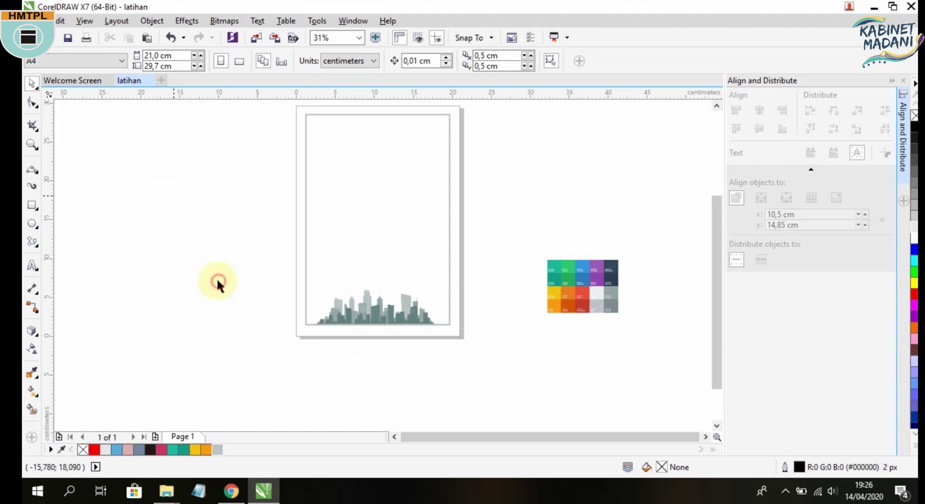
drag(367, 225, 205, 211)
Convert the HMTPL logo bitmap to vector with Quick Trace and move the traced copy beside the original.
scroll(204, 211, up, 4)
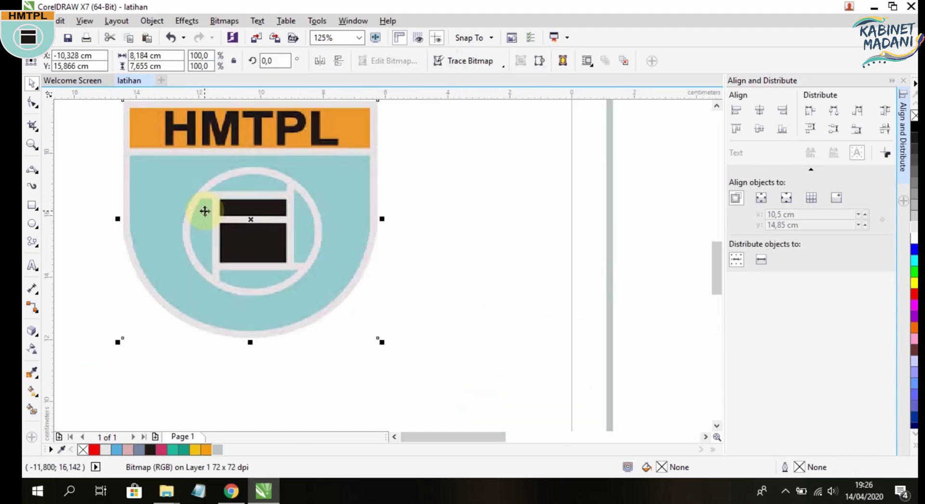
right_click(202, 153)
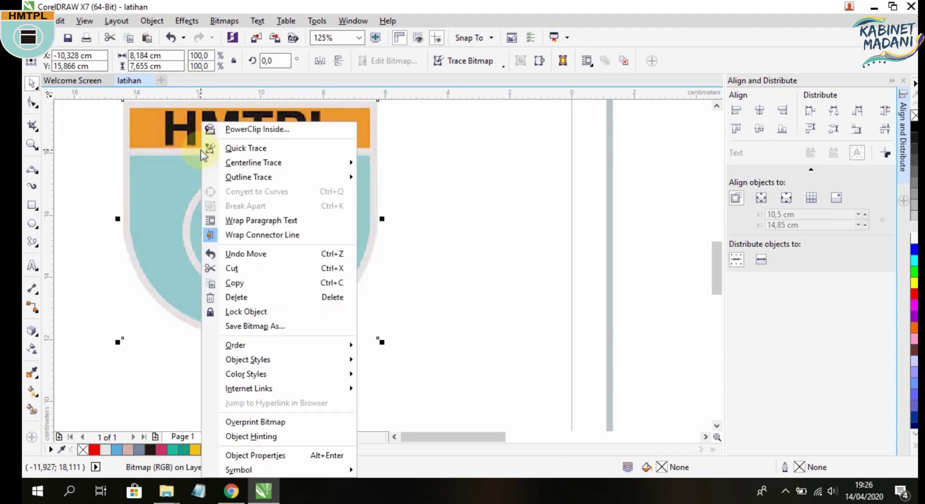
click(272, 148)
scroll(390, 211, down, 2)
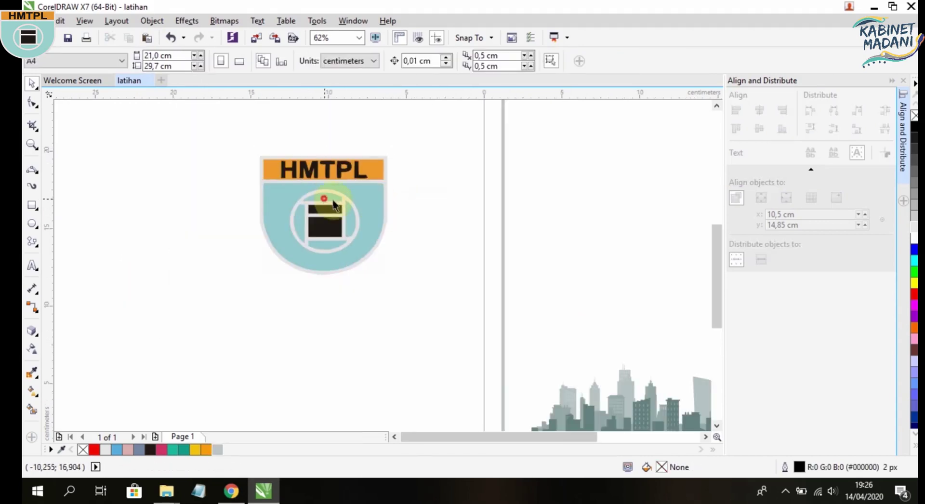
drag(333, 213, 467, 250)
scroll(406, 201, up, 3)
scroll(268, 208, down, 3)
click(221, 295)
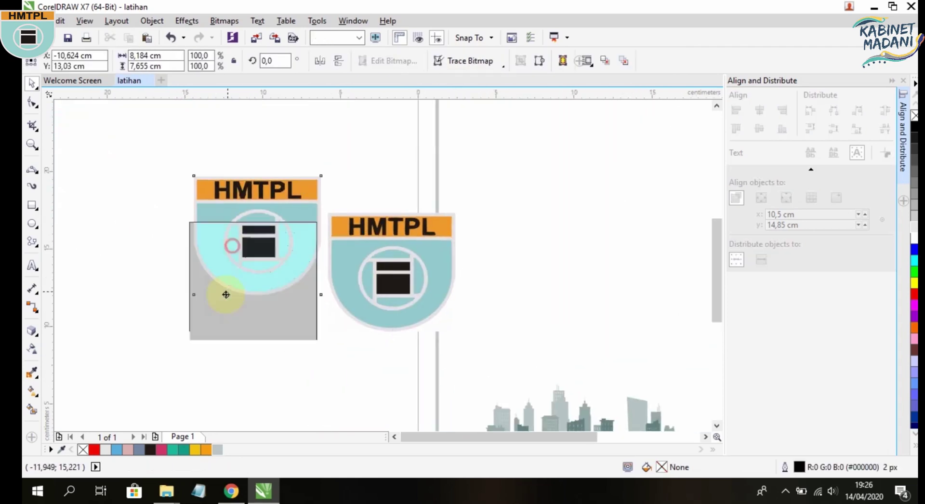
Examine the original bitmap logo and its traced copy up close to compare their sharpness.
scroll(293, 246, up, 2)
scroll(293, 246, up, 4)
scroll(304, 233, up, 2)
scroll(165, 260, up, 1)
scroll(364, 252, down, 7)
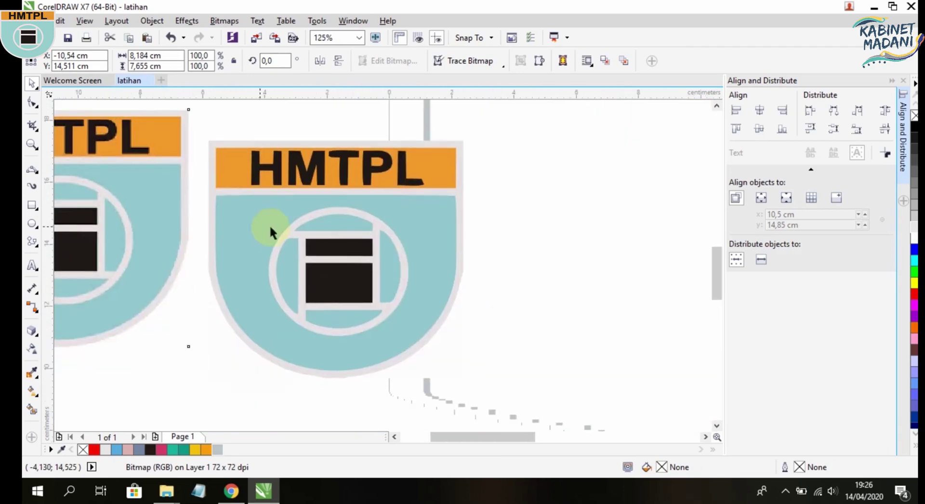
click(355, 235)
scroll(436, 240, up, 4)
scroll(436, 241, up, 6)
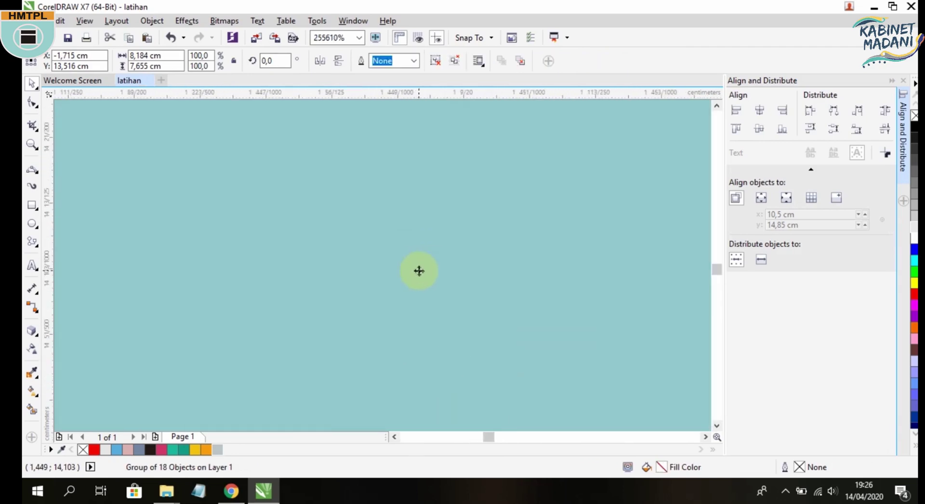
Shrink the traced logo to about 2 × 1.9 cm and place it just inside the frame's upper edge.
scroll(422, 271, down, 8)
mouse_move(415, 265)
mouse_down()
mouse_move(543, 268)
mouse_move(595, 296)
mouse_up()
scroll(595, 296, down, 1)
drag(594, 258, 610, 169)
scroll(576, 193, up, 1)
scroll(374, 150, down, 2)
scroll(373, 160, up, 1)
scroll(428, 247, up, 1)
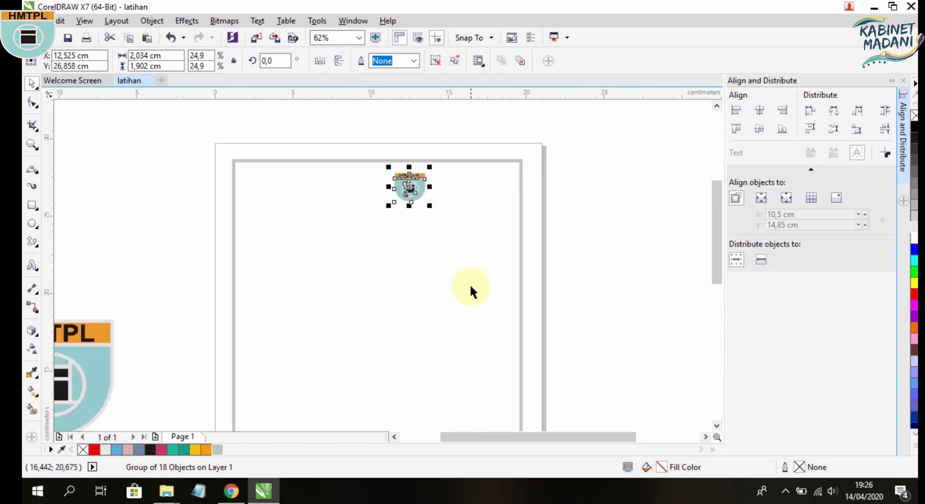
Draw a rectangle about 9.3 × 2 cm at the frame's upper edge and round its corners to about 0.5 cm.
click(32, 204)
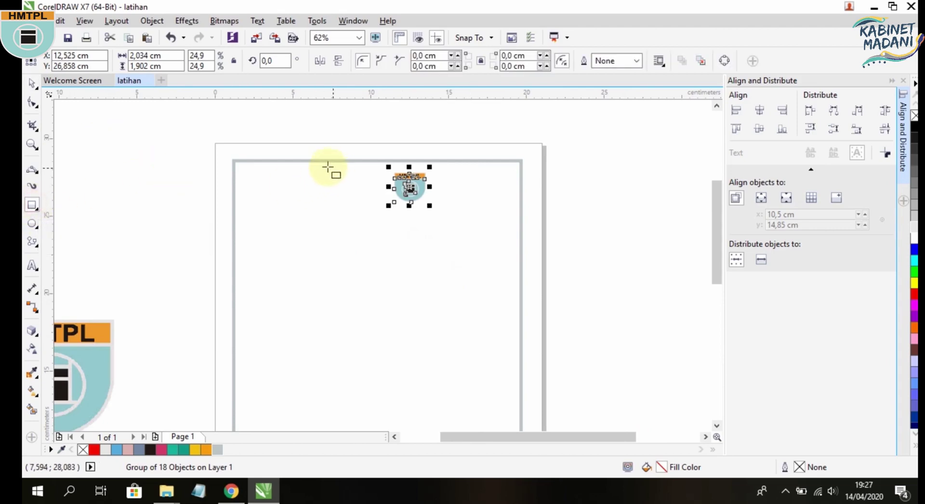
drag(314, 162, 458, 191)
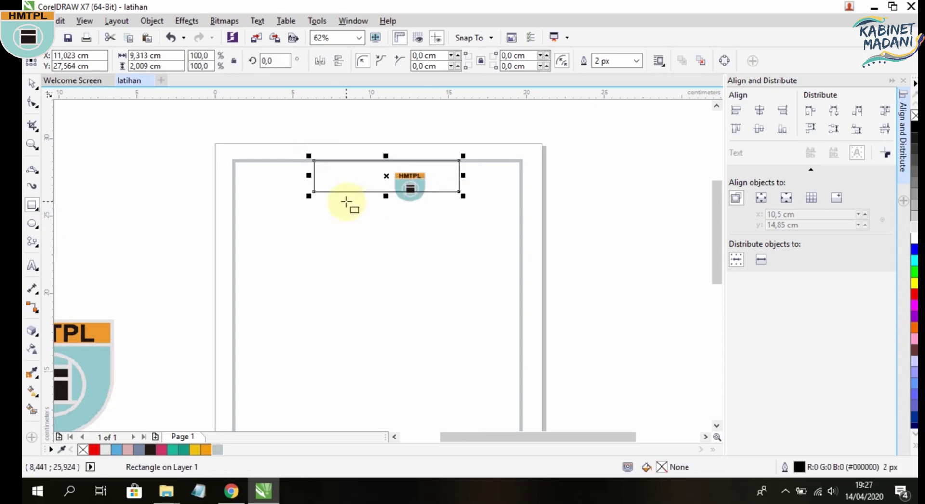
click(33, 103)
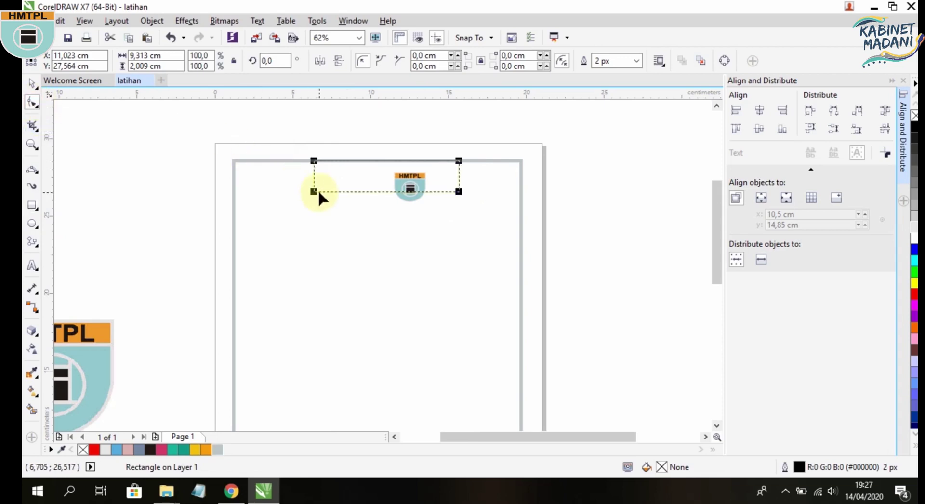
drag(314, 192, 320, 185)
click(30, 77)
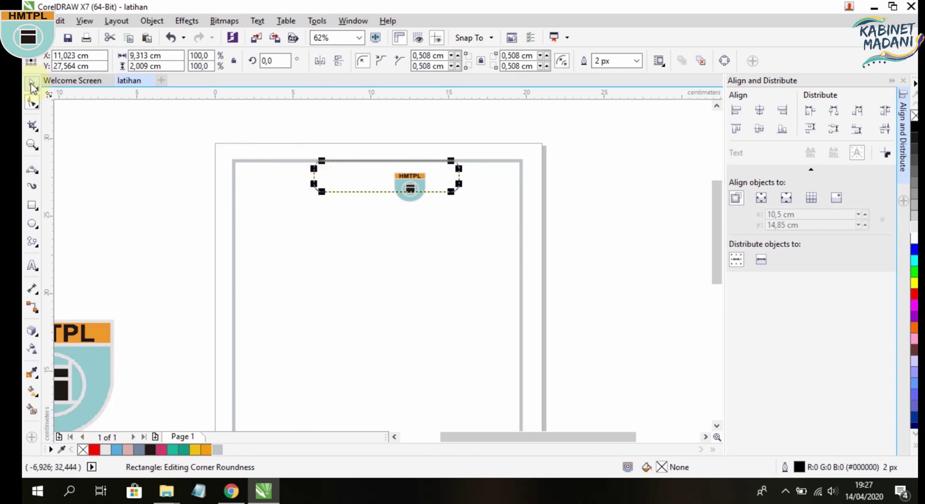
click(108, 138)
Move the rounded rectangle below the frame's edge and trim off its upper part with a wider rectangle about 10.8 × 1.5 cm.
scroll(314, 171, up, 3)
drag(380, 183, 278, 269)
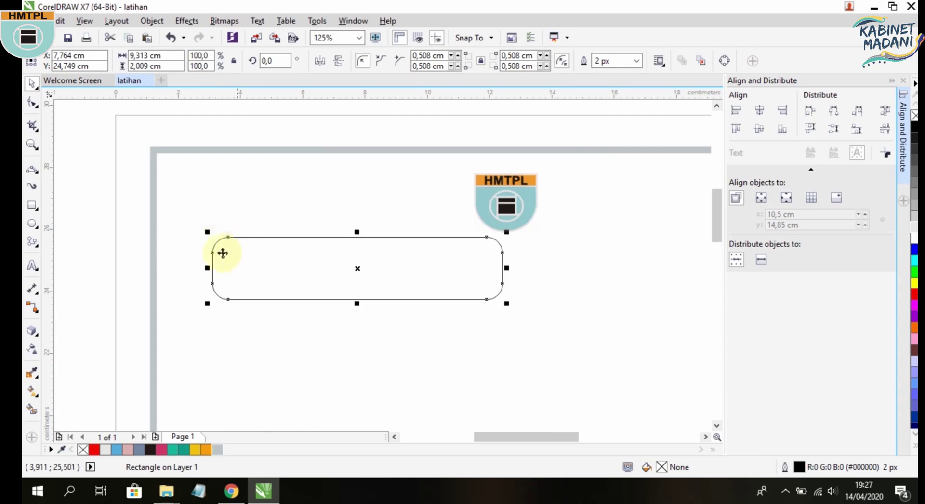
click(77, 229)
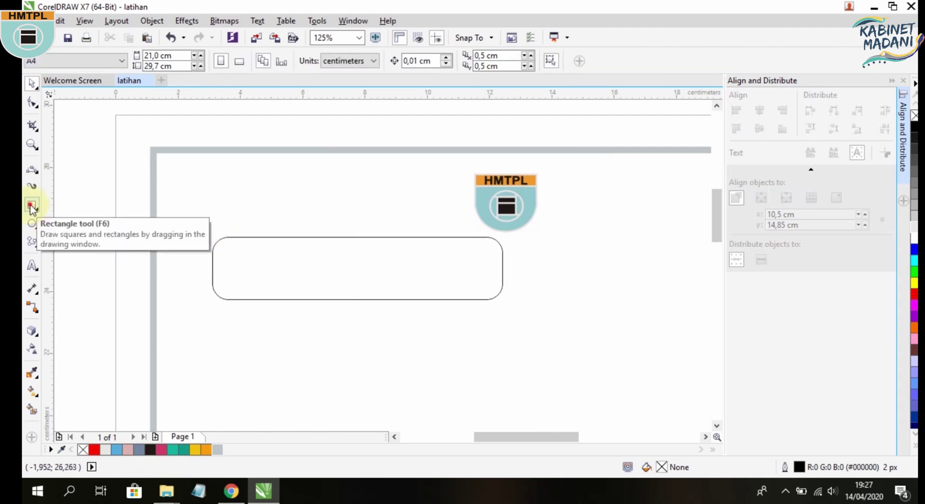
click(32, 207)
drag(191, 211, 525, 257)
shift+click(451, 289)
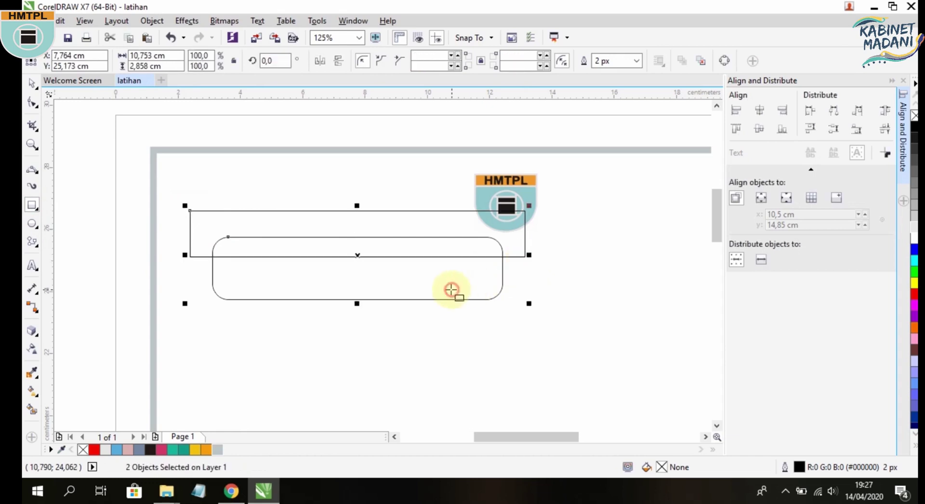
click(30, 84)
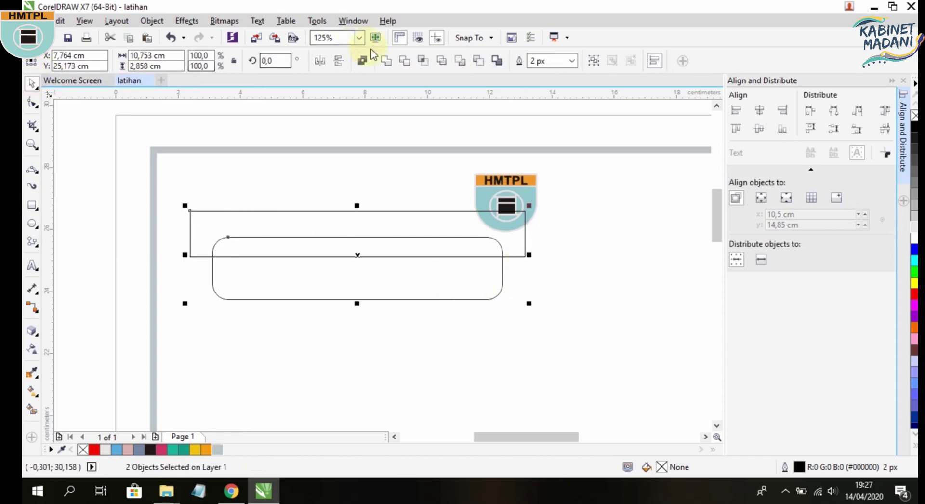
click(406, 63)
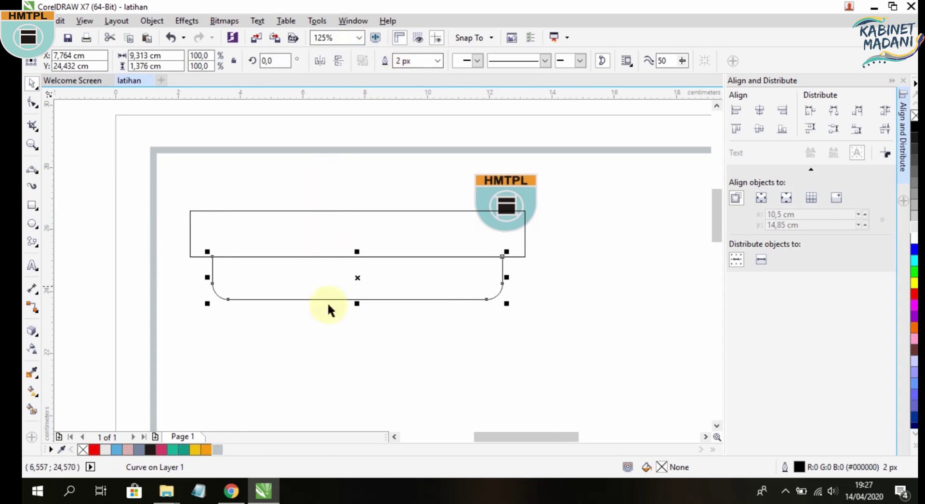
Delete the cutting rectangle and place the trimmed shape against the inside of the frame's upper edge.
click(369, 340)
drag(386, 290, 511, 345)
click(409, 231)
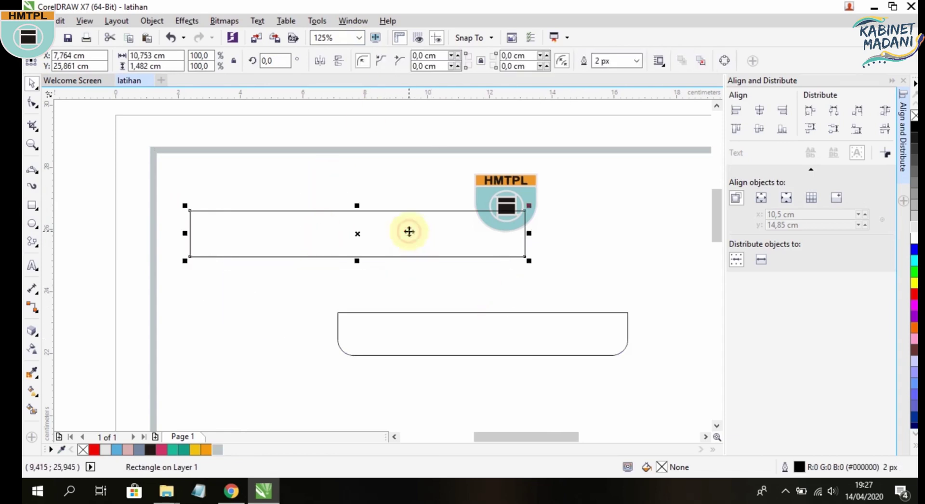
key(Delete)
drag(585, 335, 590, 181)
Fill the trimmed shape with the frame's grey (#BCC4C7) and remove its outline.
scroll(482, 270, down, 1)
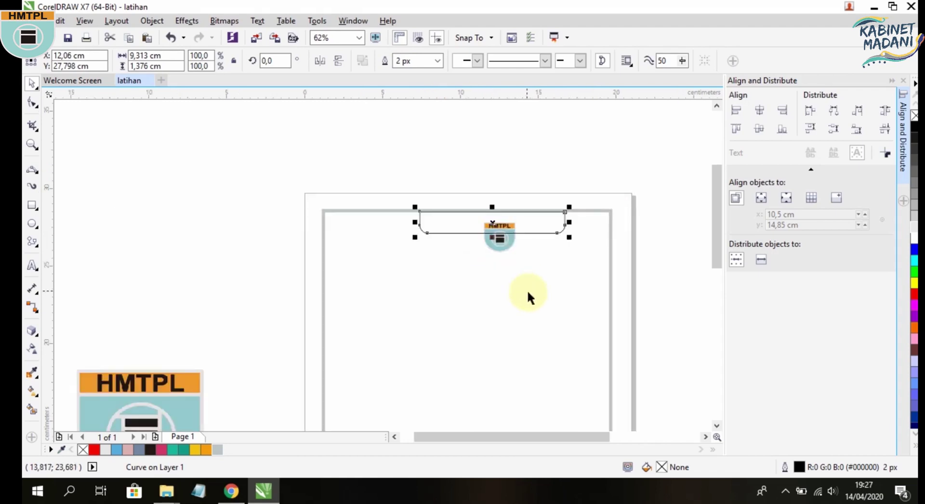
scroll(380, 154, down, 1)
scroll(401, 144, up, 1)
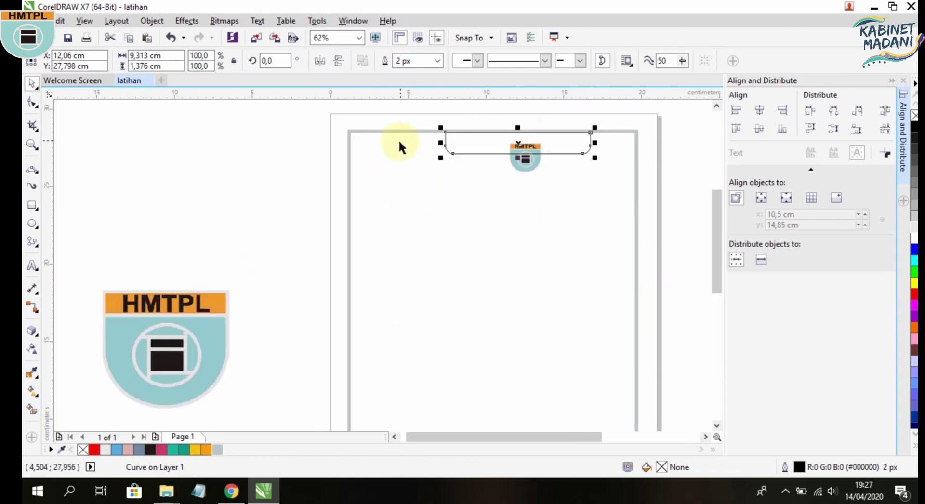
scroll(384, 150, up, 2)
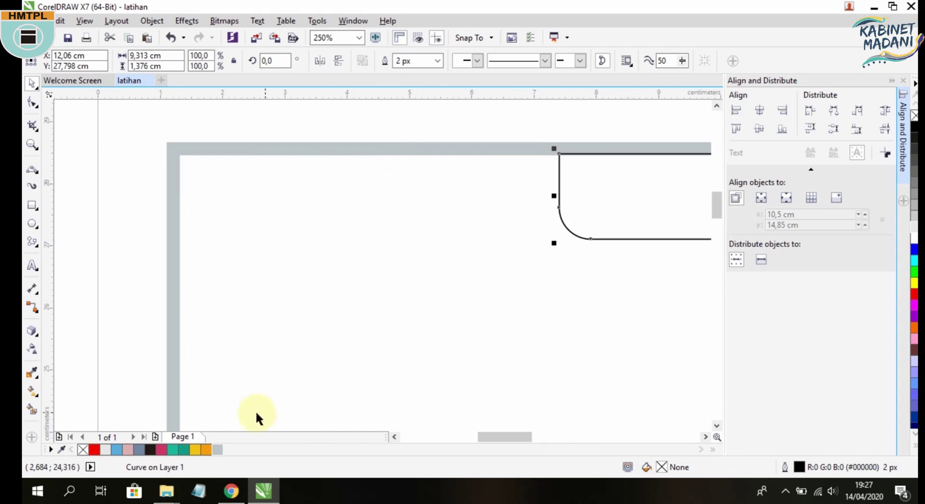
click(220, 449)
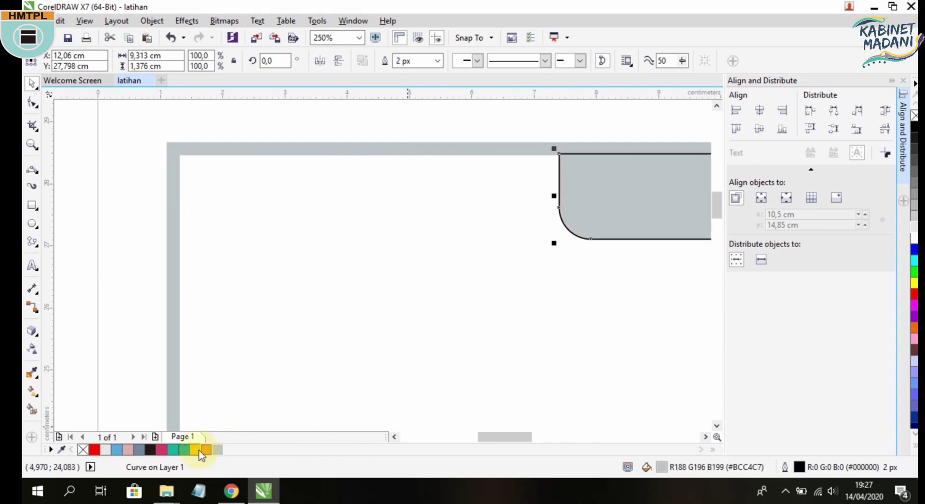
right_click(82, 450)
Move the traced logo onto the grey tab and bring it to the front of the layer.
scroll(365, 374, down, 2)
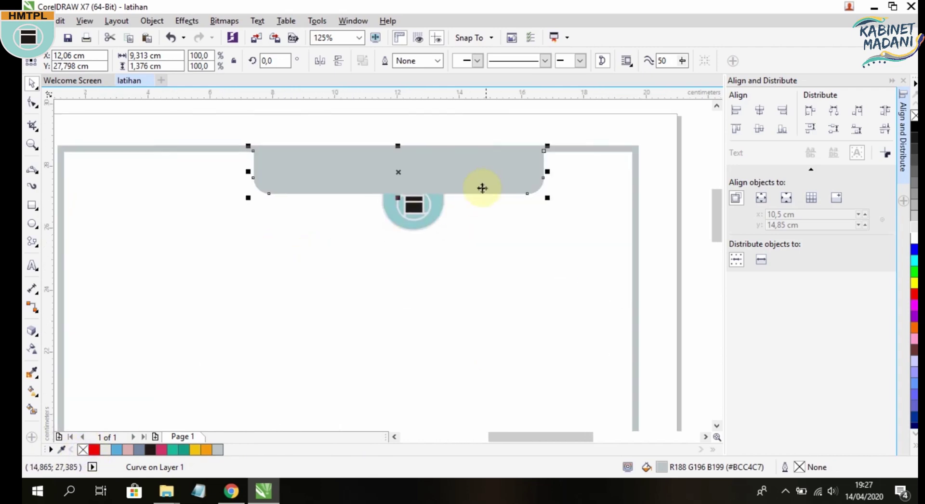
click(427, 208)
scroll(424, 208, up, 2)
drag(418, 217, 380, 188)
scroll(424, 254, up, 2)
scroll(423, 254, left, 2)
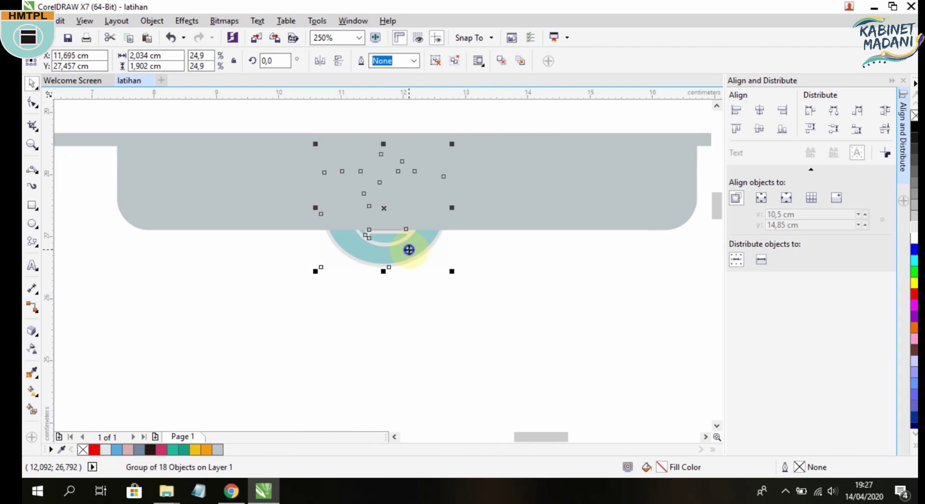
right_click(410, 254)
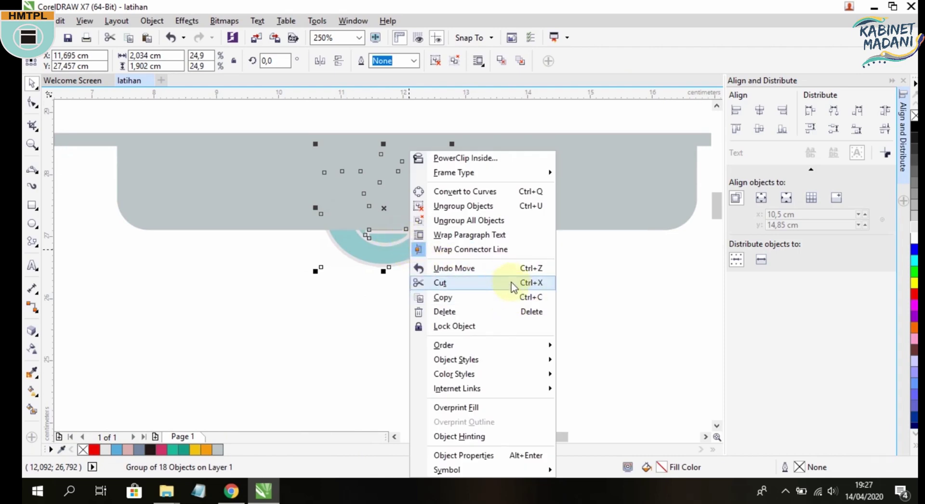
mouse_move(504, 346)
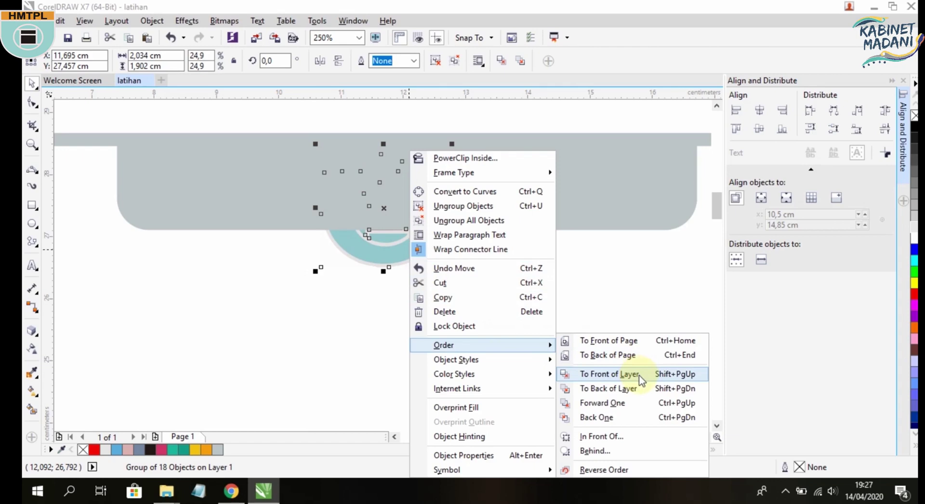
click(609, 373)
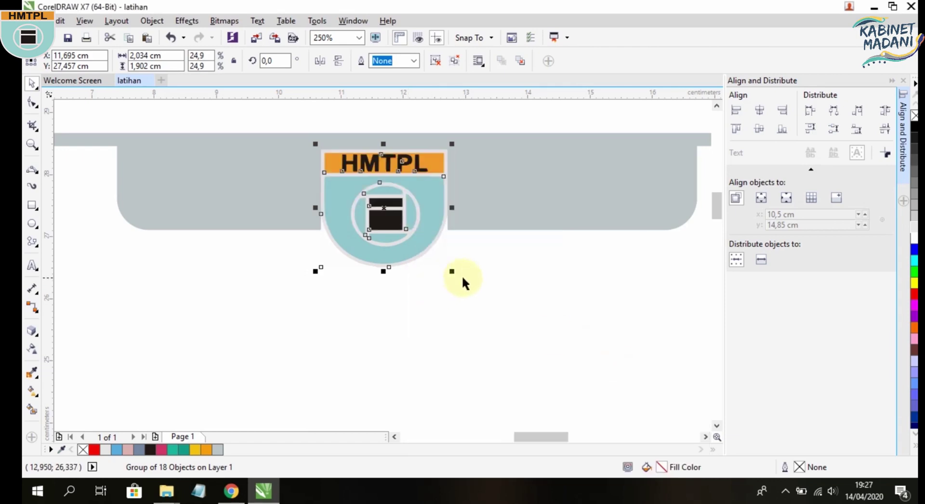
drag(412, 232, 481, 206)
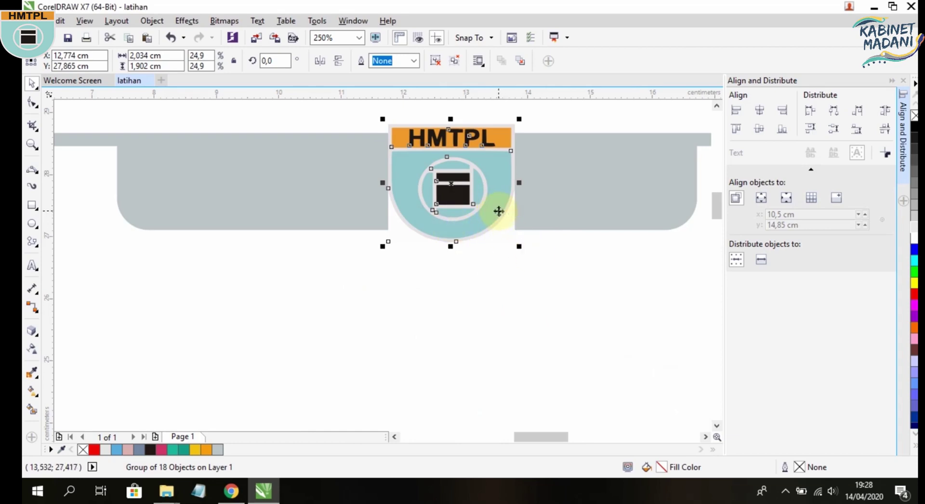
Ungroup the traced logo and remove the stray near-white background pieces around it.
click(496, 248)
click(526, 287)
drag(527, 288, 400, 295)
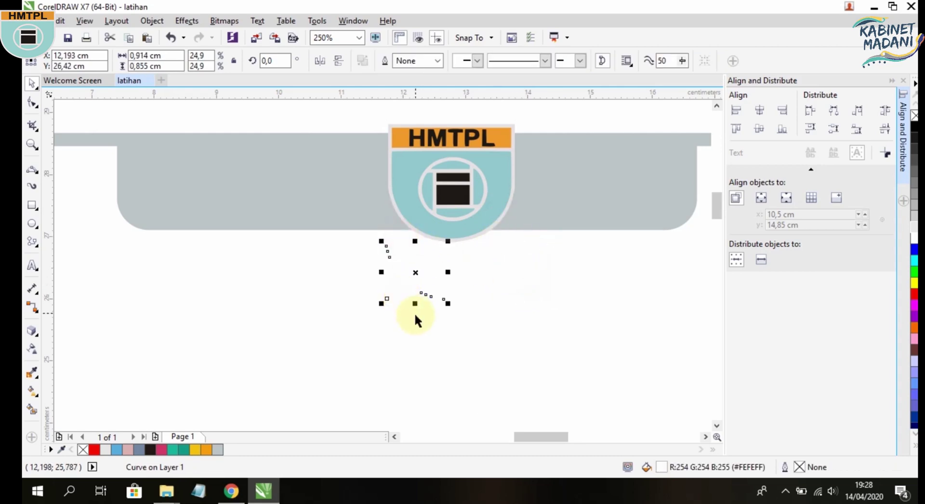
click(472, 285)
click(479, 269)
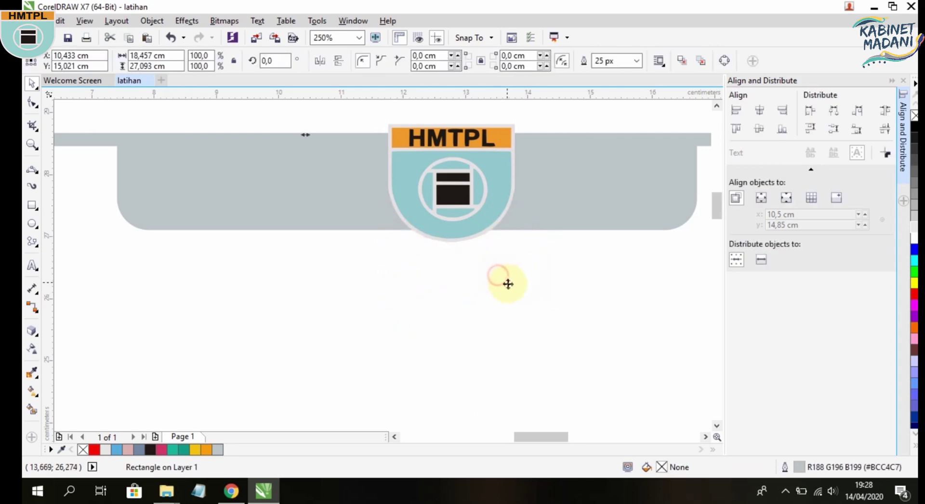
Select all remaining pieces of the traced logo and group them again.
key(F3)
drag(680, 212, 366, 305)
click(366, 304)
click(353, 260)
drag(438, 167, 438, 167)
key(ctrl+z)
drag(348, 139, 475, 256)
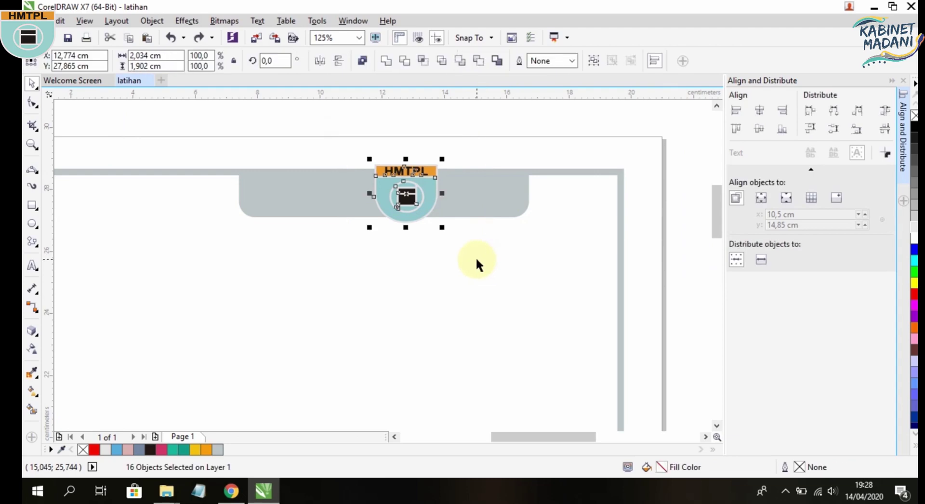
key(ctrl+g)
Shrink the logo group to about 1.3 × 1.2 cm and position it inside the grey tab.
scroll(437, 160, up, 1)
drag(442, 162, 394, 208)
scroll(327, 264, down, 1)
drag(432, 240, 431, 220)
scroll(414, 213, up, 2)
scroll(419, 216, down, 1)
scroll(431, 222, down, 1)
scroll(429, 260, right, 2)
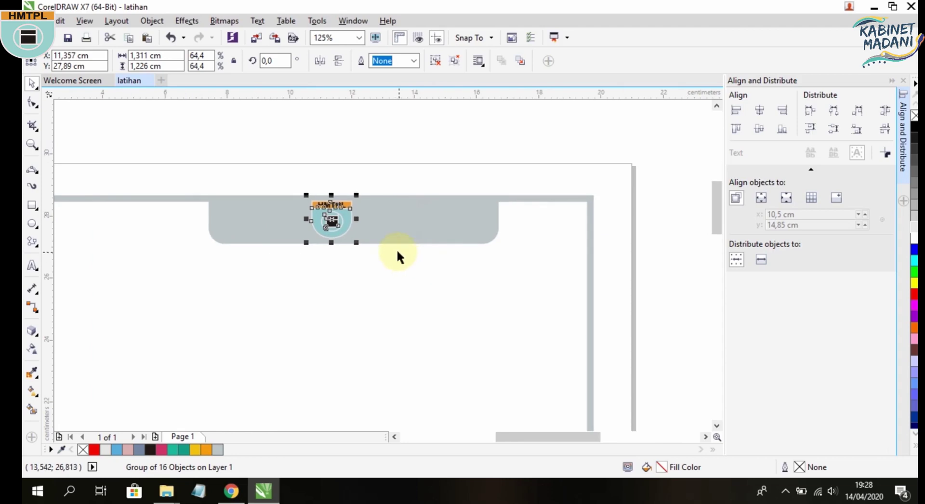
Centre the logo horizontally and vertically on the grey tab.
shift+click(409, 216)
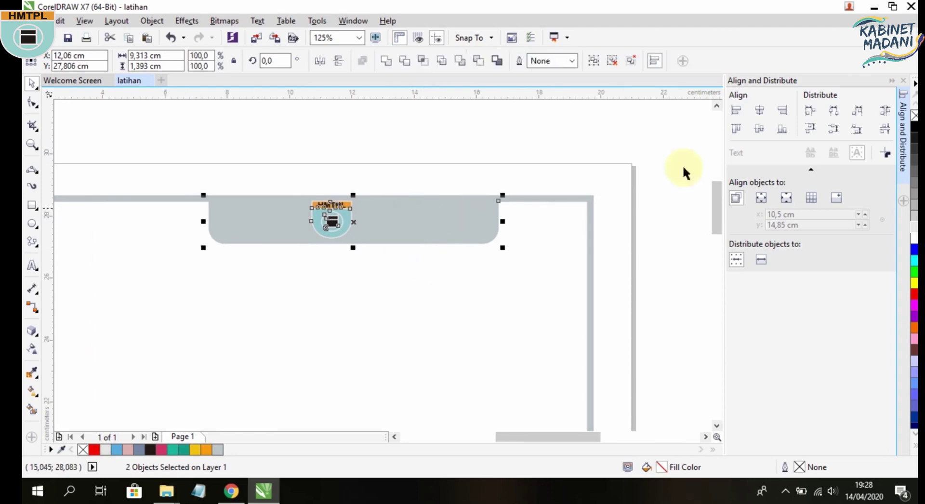
click(760, 111)
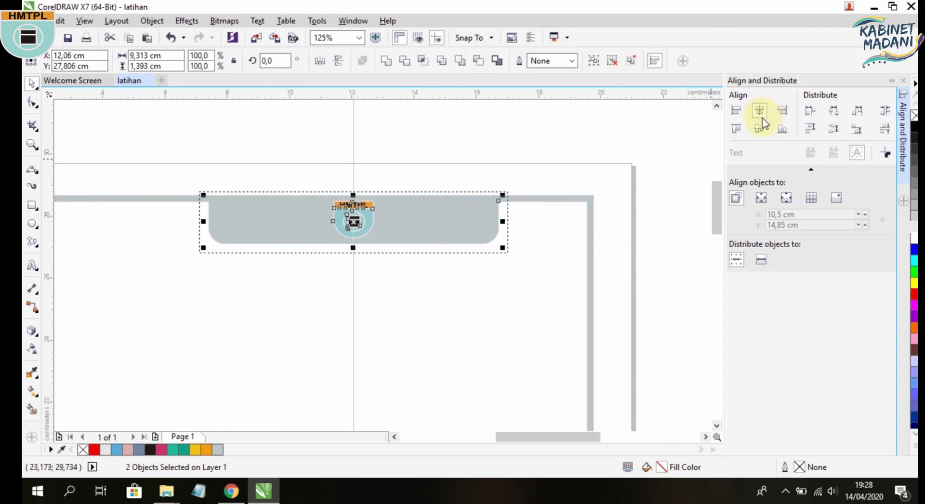
click(758, 129)
click(340, 261)
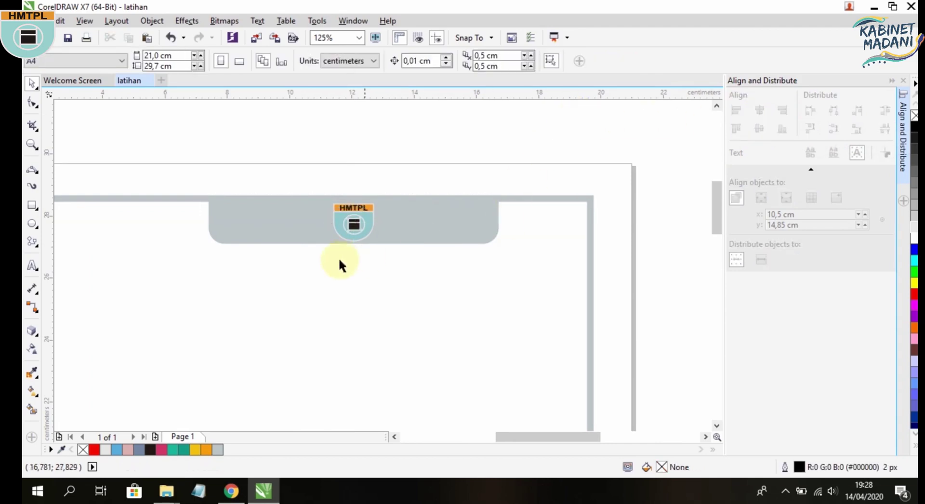
Stretch the grey tab downward to a height of about 1.7 cm.
click(414, 234)
drag(354, 249, 354, 259)
click(457, 294)
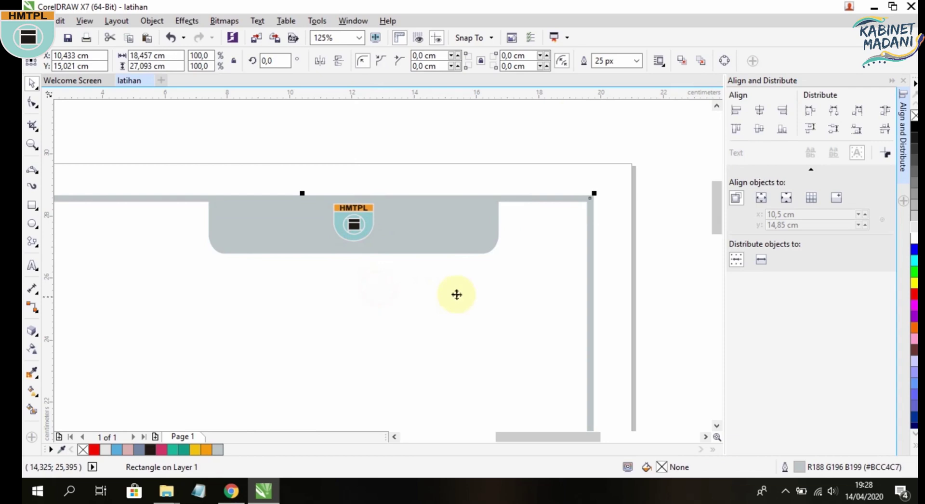
scroll(475, 289, down, 2)
scroll(554, 251, down, 2)
click(629, 212)
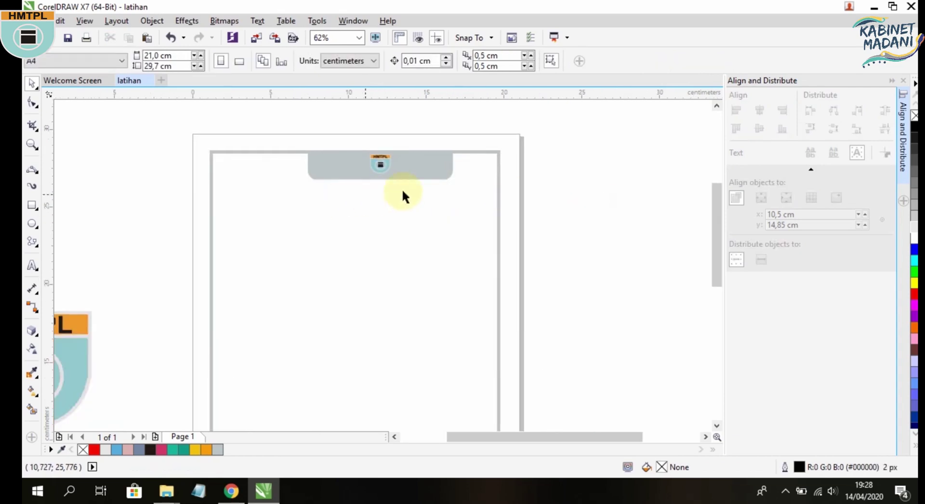
Group the grey tab with the logo and centre the group horizontally on the rectangular frame.
drag(450, 167, 287, 198)
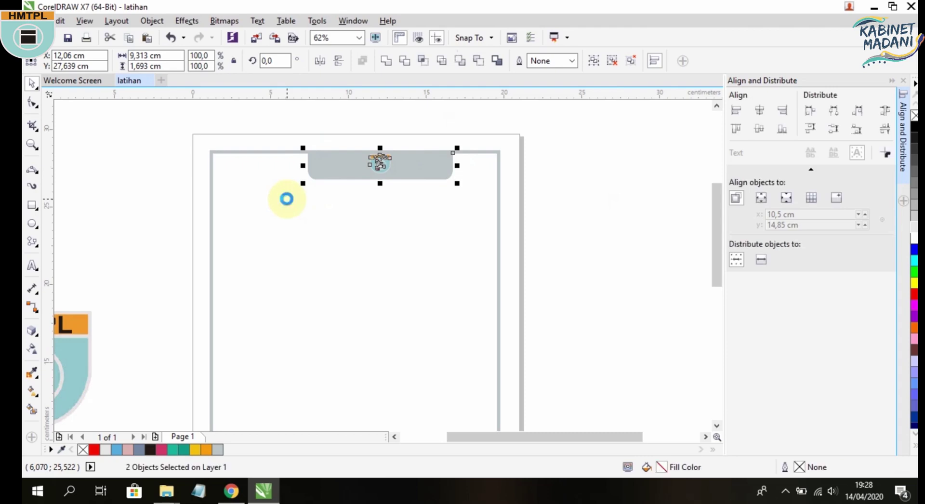
key(ctrl+g)
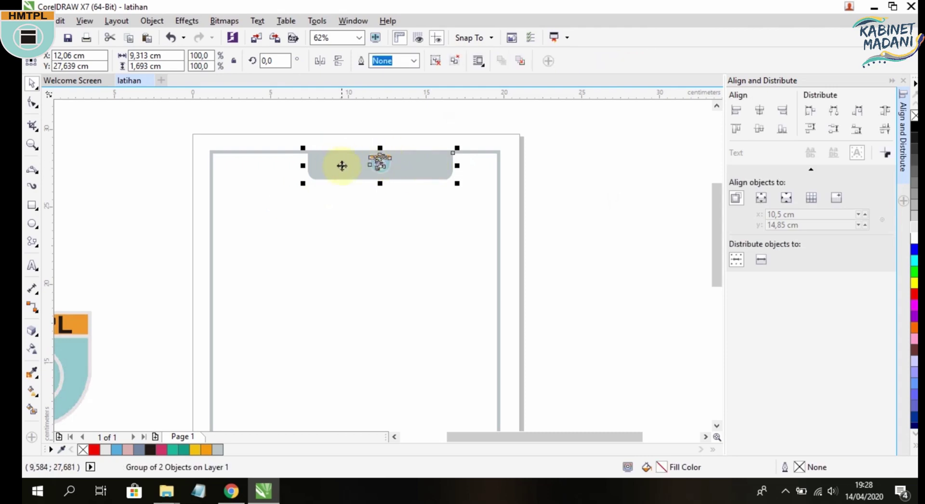
shift+click(264, 153)
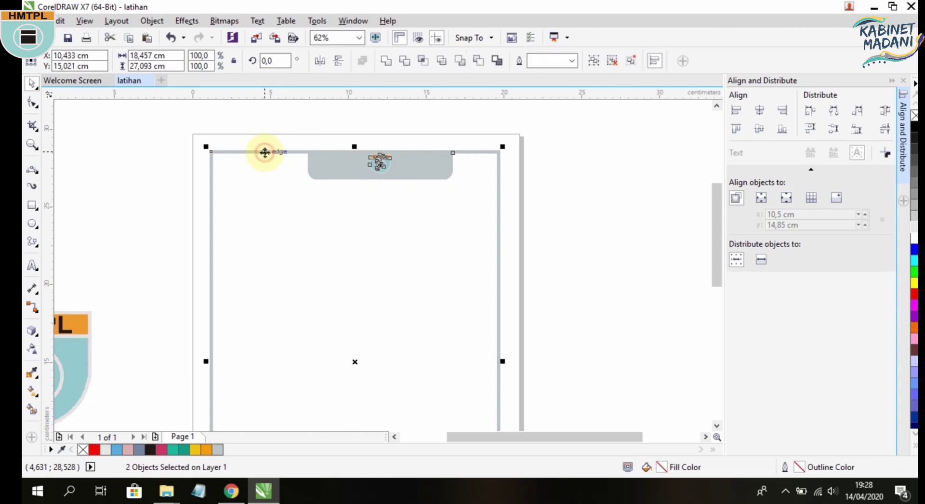
click(761, 110)
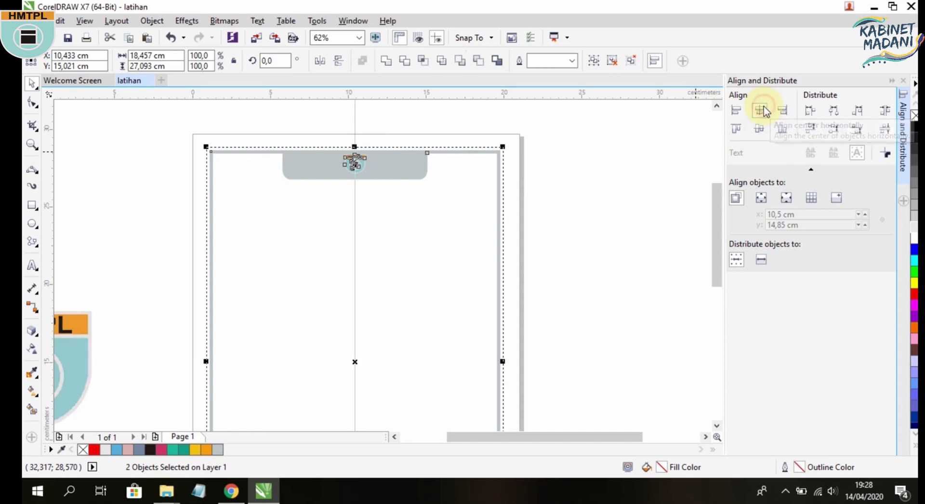
click(589, 181)
scroll(545, 153, down, 2)
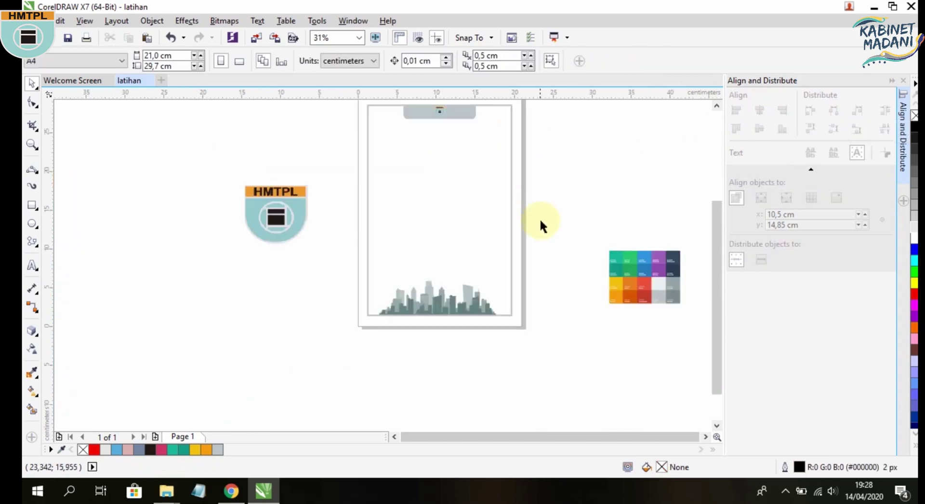
scroll(475, 241, up, 2)
scroll(454, 304, down, 2)
scroll(424, 264, down, 2)
scroll(420, 286, up, 2)
scroll(423, 289, down, 2)
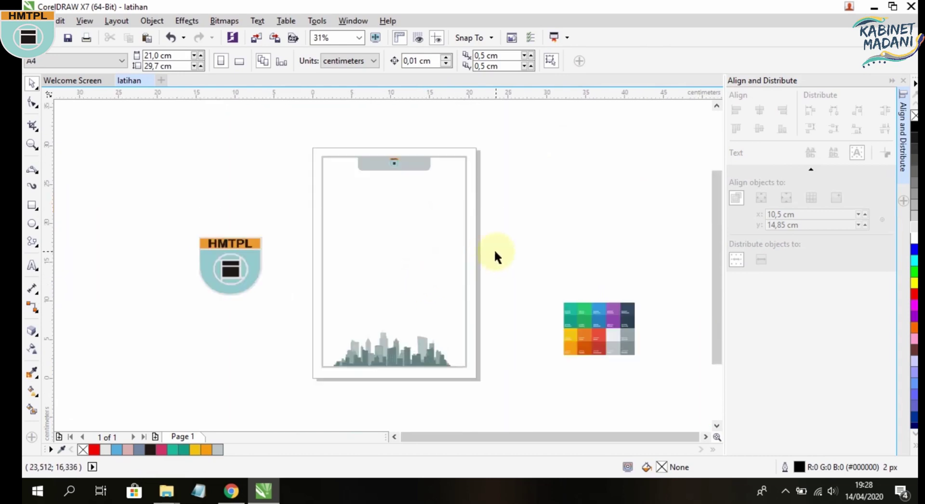
Ungroup the grey tab and its logo, and select the grey tab on its own.
scroll(373, 164, up, 4)
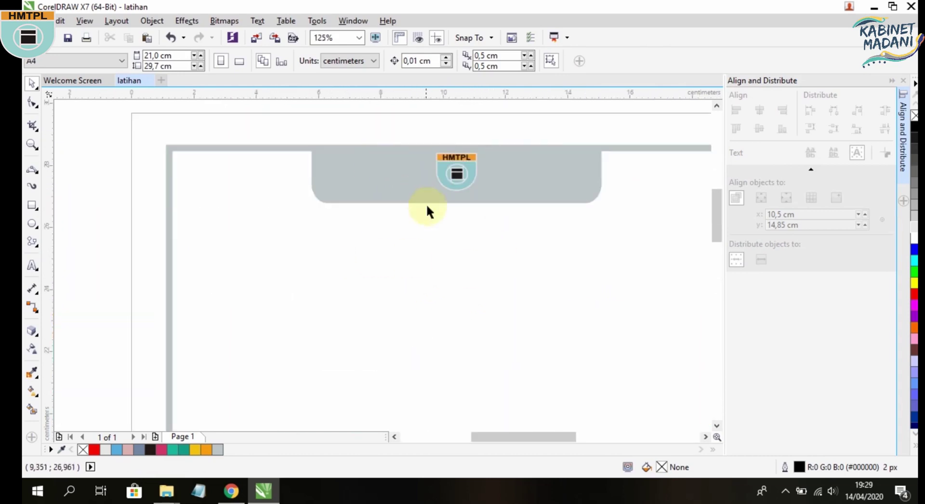
click(367, 190)
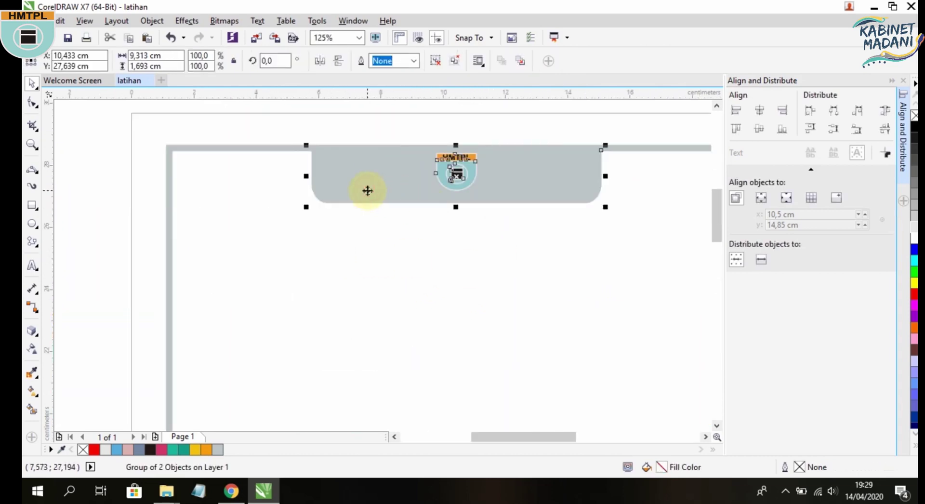
click(379, 245)
click(356, 189)
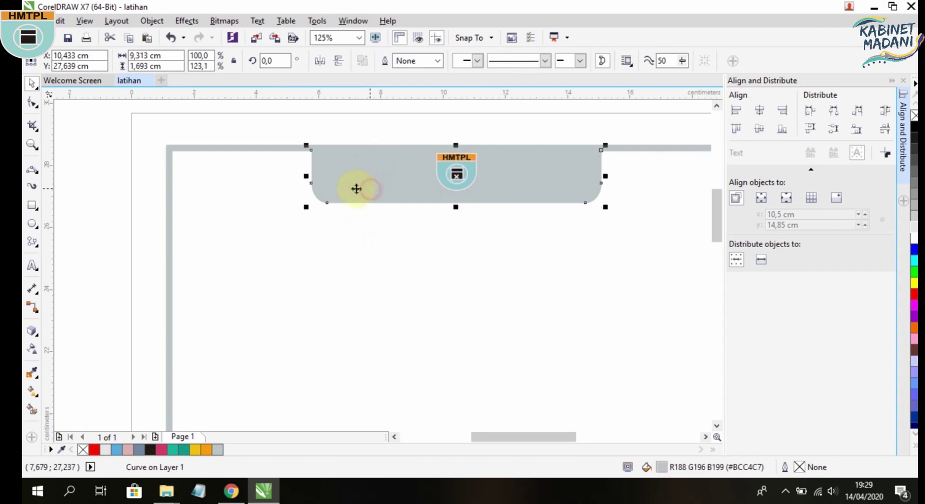
Try narrowing the grey tab around the logo to about 3.6 cm wide, and undo the resizing.
drag(306, 176, 394, 176)
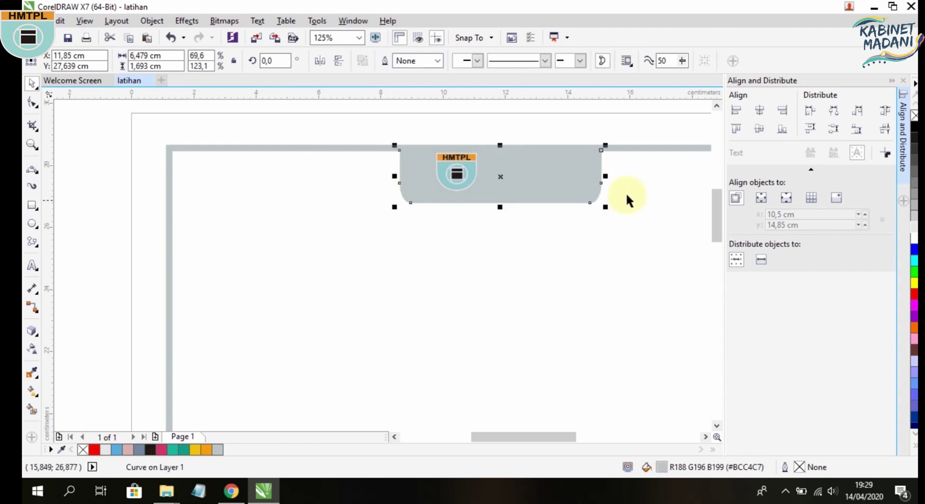
drag(605, 175, 515, 177)
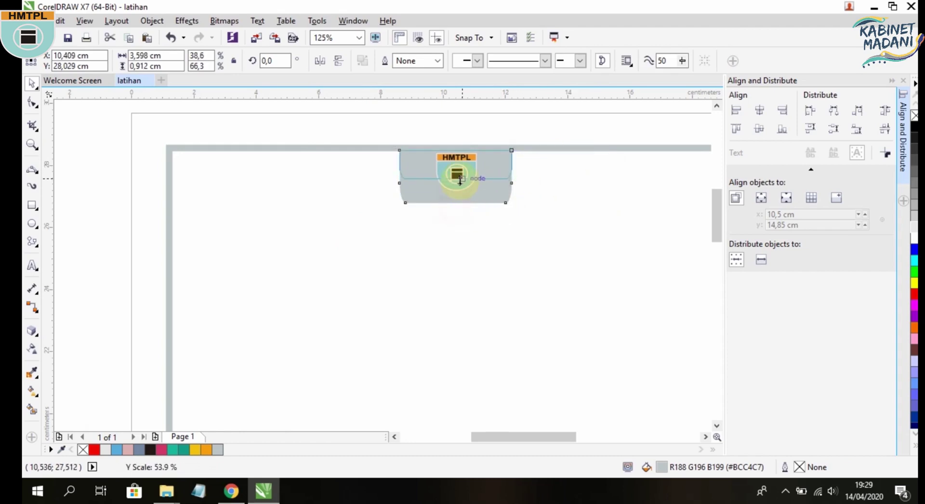
key(ctrl+z)
key(ctrl+z)
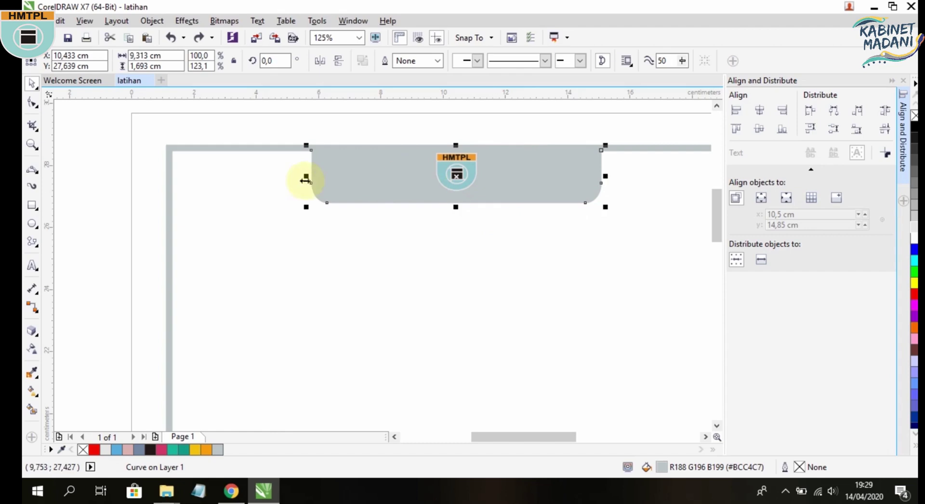
click(216, 257)
Delete the large HMTPL logo bitmap lying beside the page.
scroll(217, 261, down, 5)
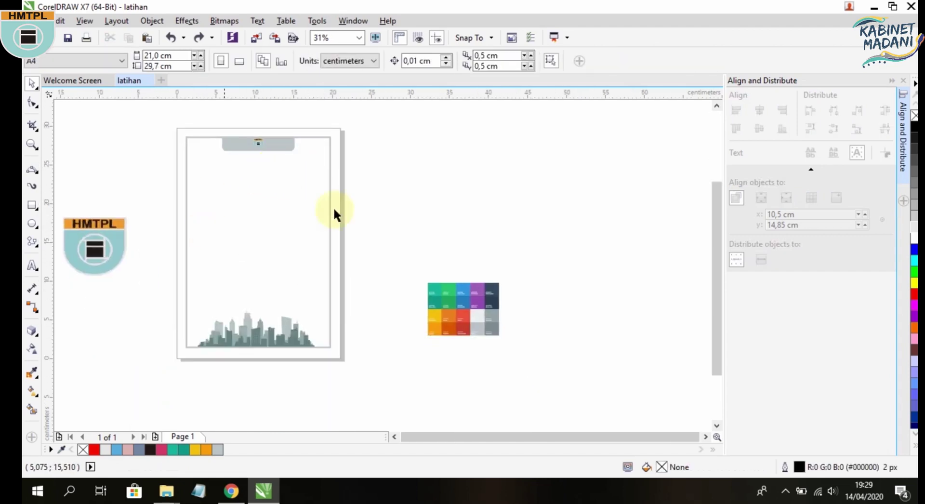
drag(226, 183, 132, 271)
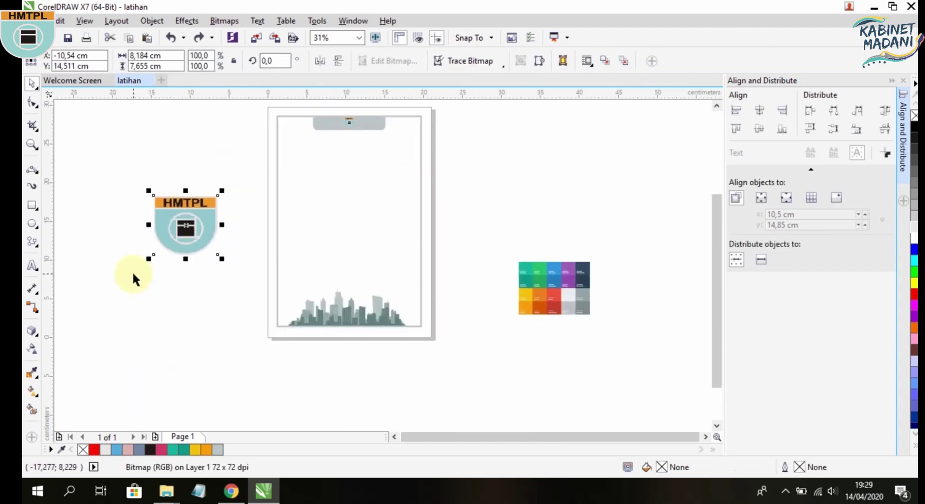
key(Delete)
Add the artistic text "PELATIHAN DESIGN" inside the frame below the grey tab.
scroll(395, 243, up, 3)
scroll(390, 213, down, 3)
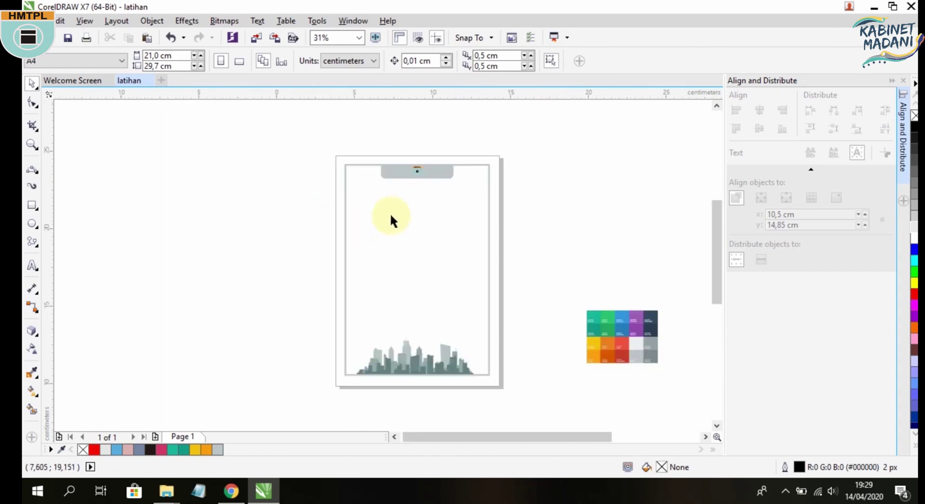
scroll(434, 272, up, 1)
scroll(446, 222, down, 2)
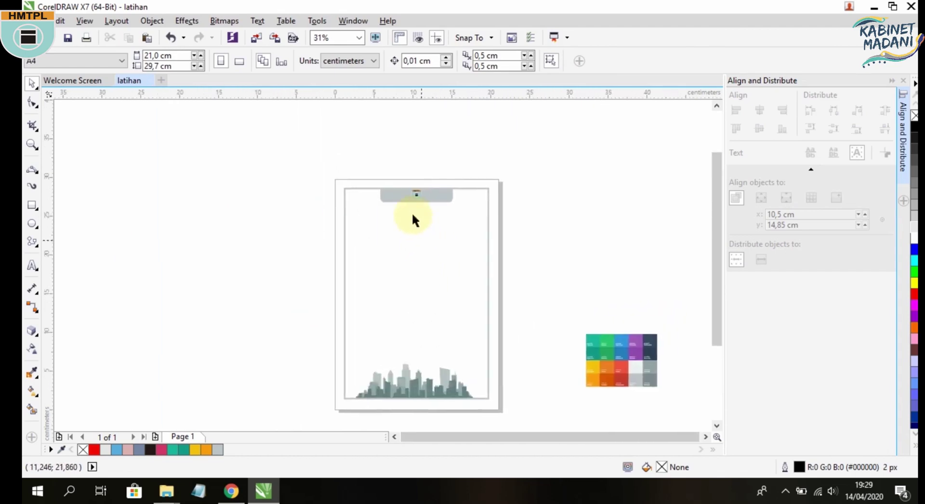
scroll(412, 212, up, 4)
click(32, 266)
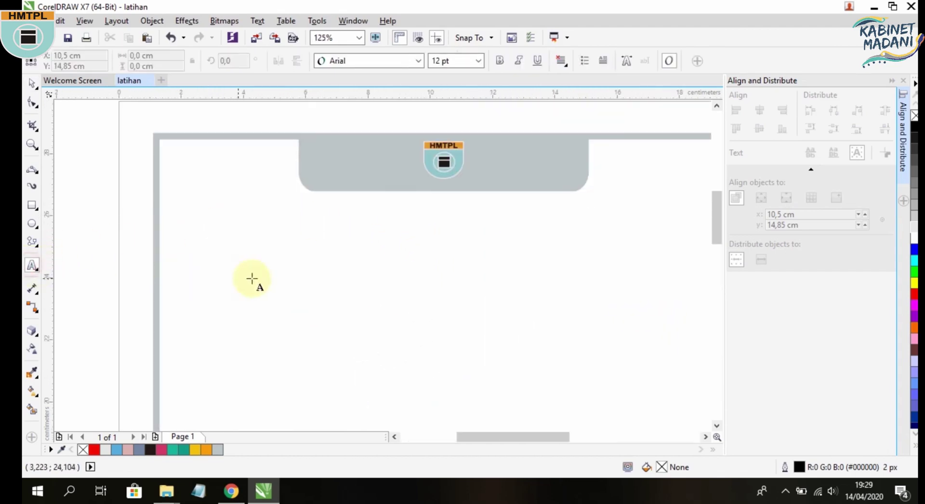
click(251, 275)
text(PELAT)
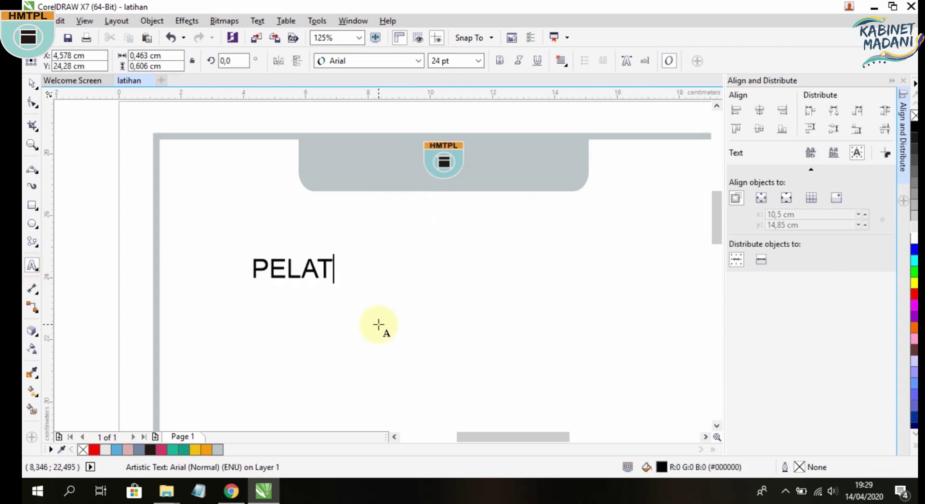
text(IHAN D)
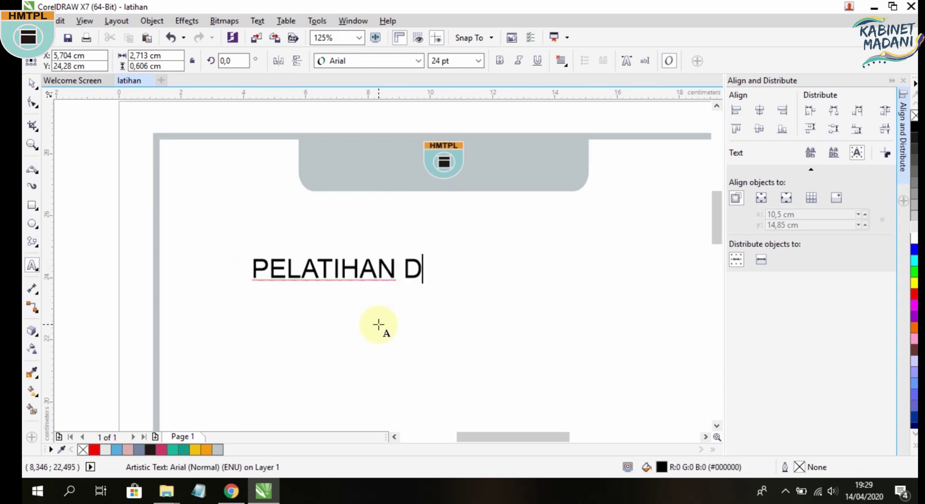
text(ESIGN)
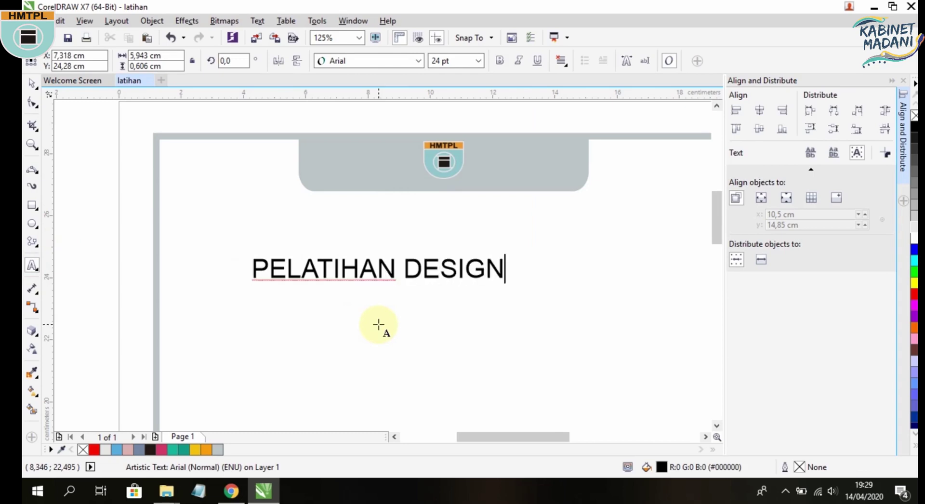
Set the font of the "PELATIHAN DESIGN" title to DINPro-Black.
key(ctrl+a)
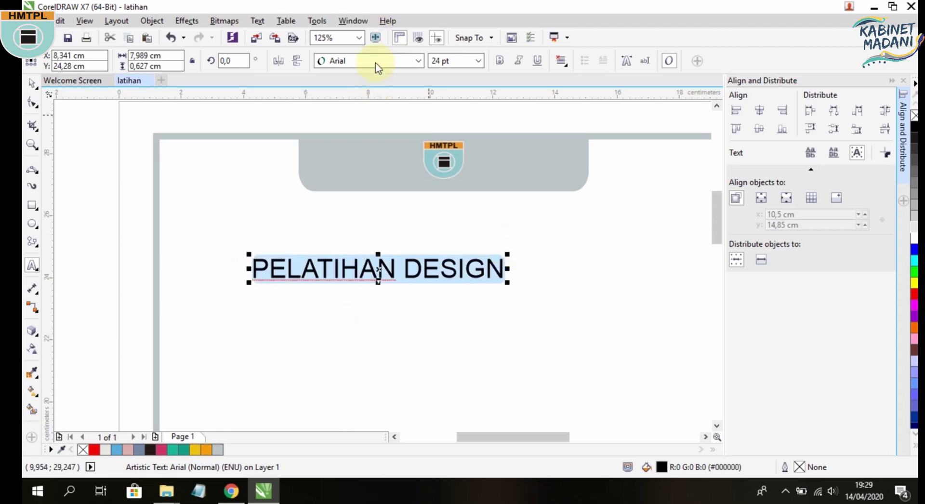
click(376, 63)
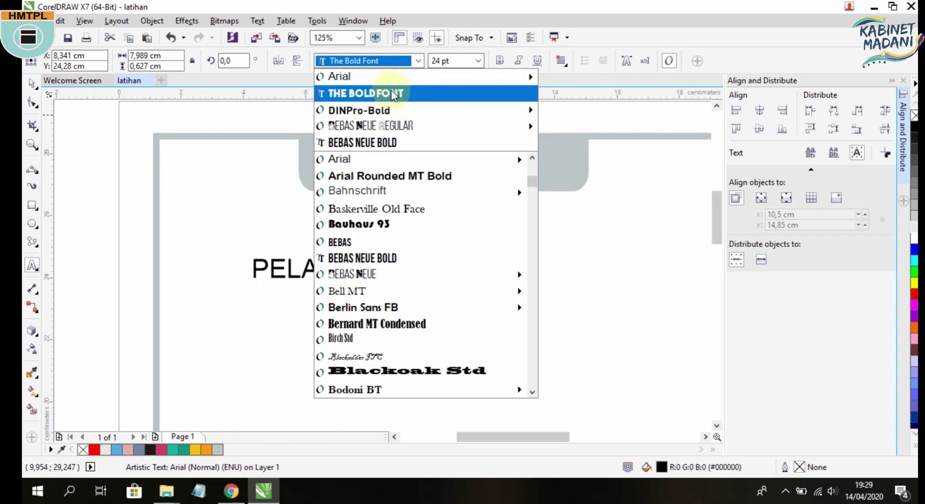
mouse_move(409, 126)
mouse_move(414, 110)
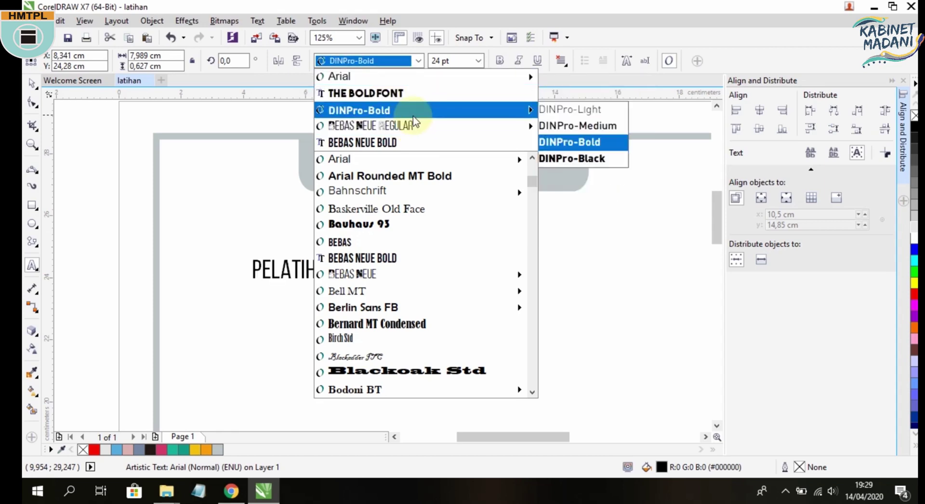
click(580, 162)
Enlarge the "PELATIHAN DESIGN" title proportionally to about 12.7 × 1.0 cm.
click(34, 86)
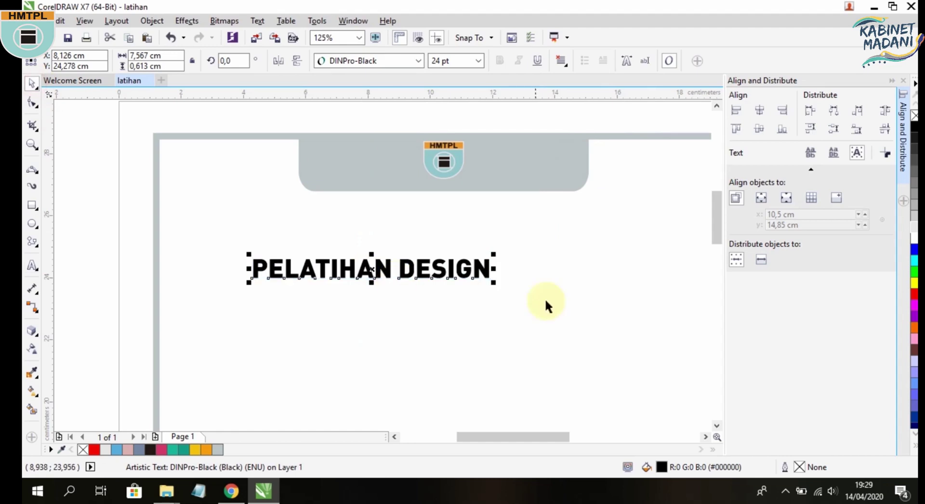
drag(494, 281, 696, 337)
scroll(438, 219, down, 1)
scroll(438, 219, up, 1)
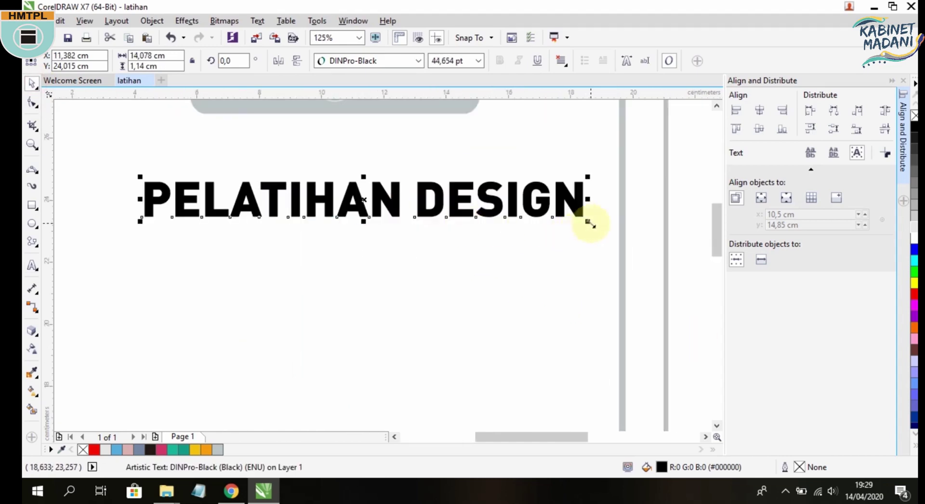
drag(589, 223, 547, 219)
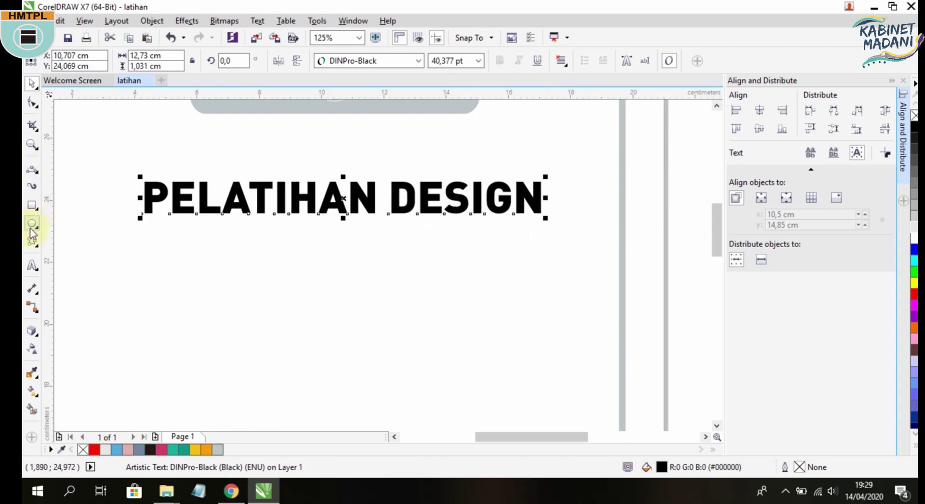
Add the artistic text "bidang media & informasi" at the lower edge of the title.
click(31, 265)
click(150, 231)
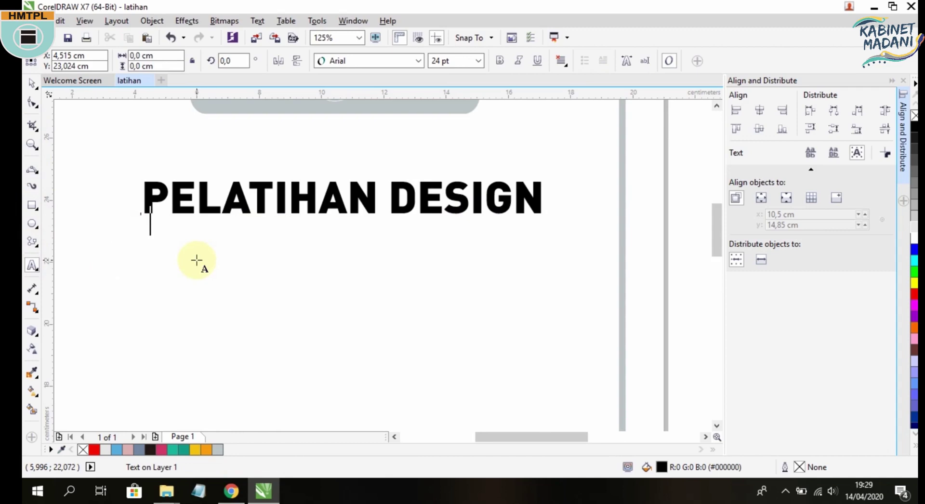
text(bida)
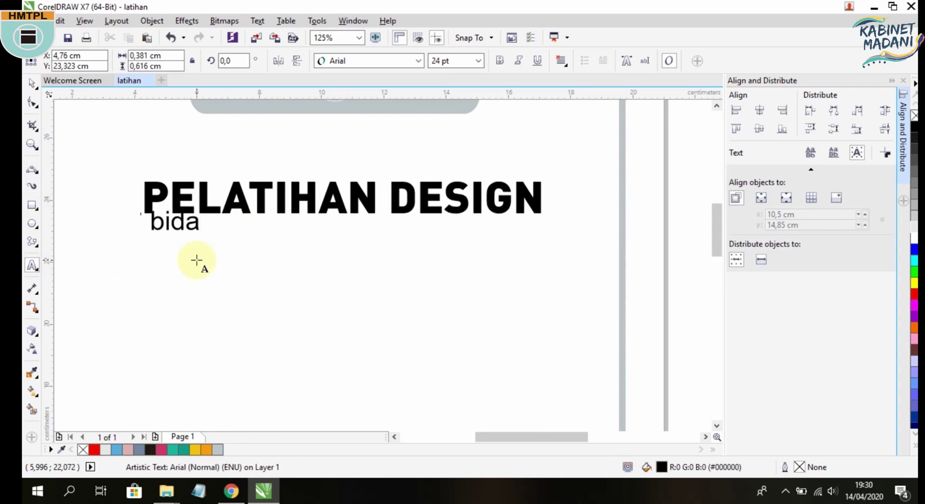
key(BackSpace)
text(ang media &)
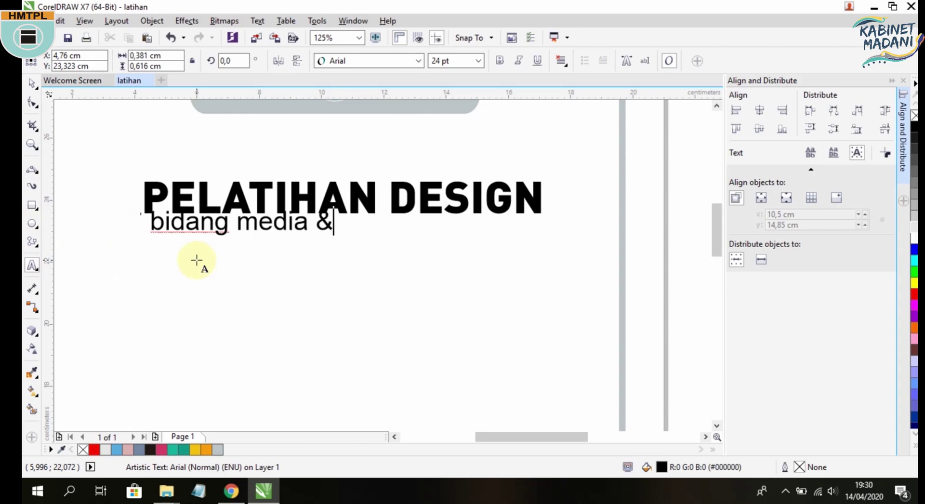
text( informasi)
Set the font of the "bidang media & informasi" subtitle to DINPro-Light.
key(ctrl+a)
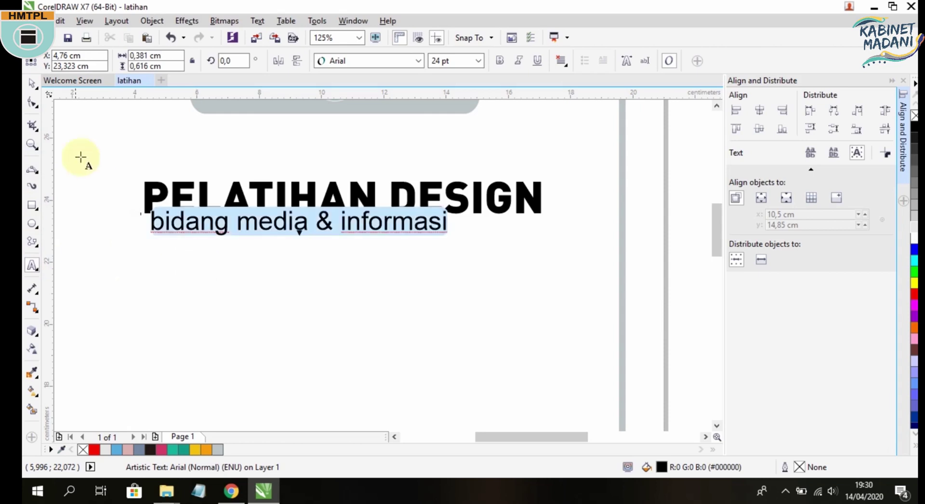
click(407, 58)
mouse_move(443, 102)
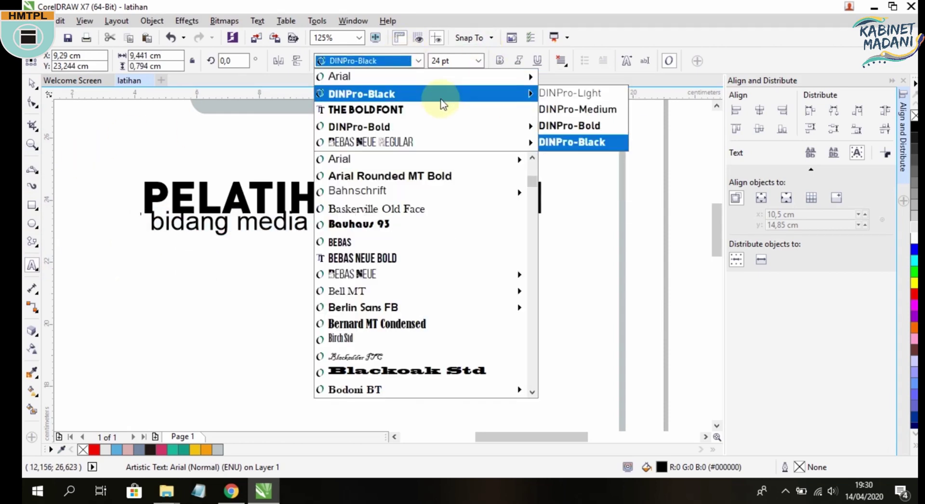
click(568, 97)
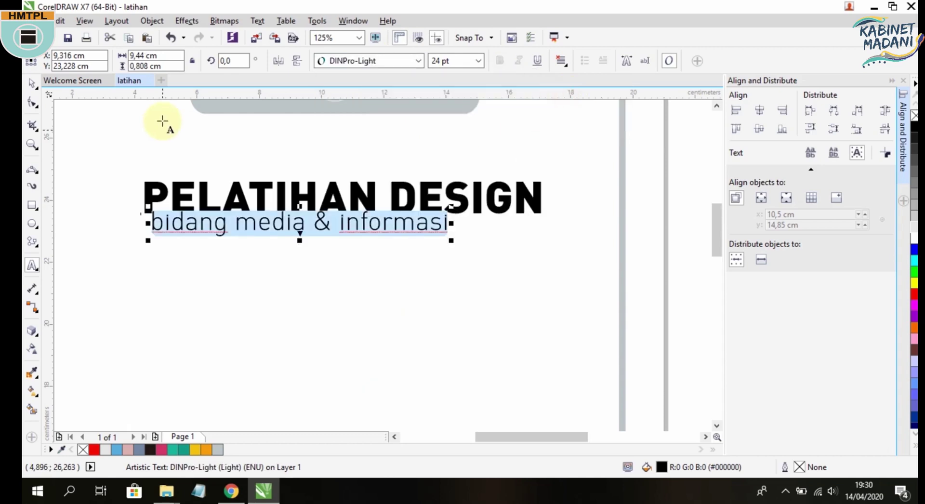
Move the subtitle directly beneath the title so that their right ends line up.
click(32, 83)
click(95, 210)
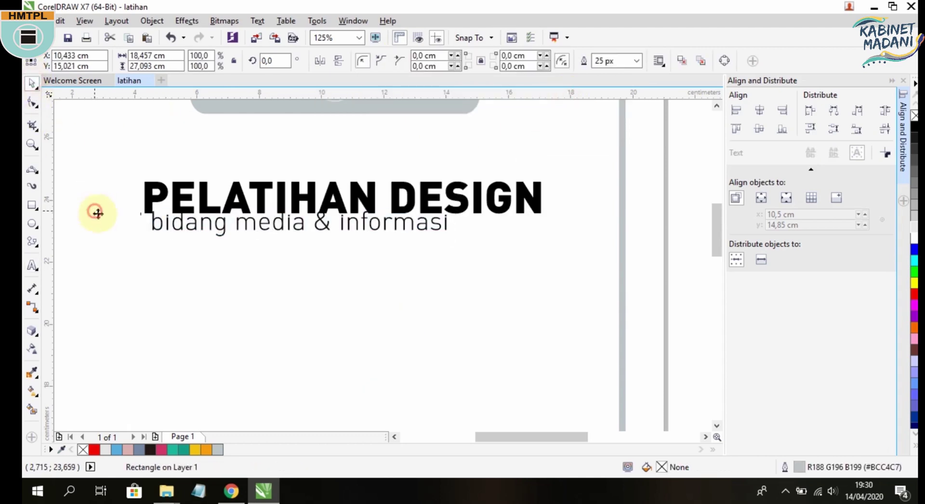
click(301, 230)
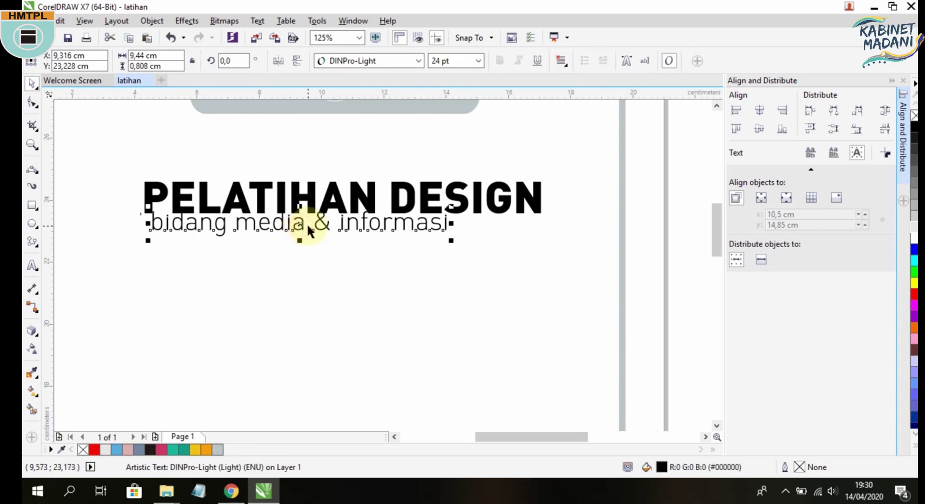
drag(302, 239, 416, 225)
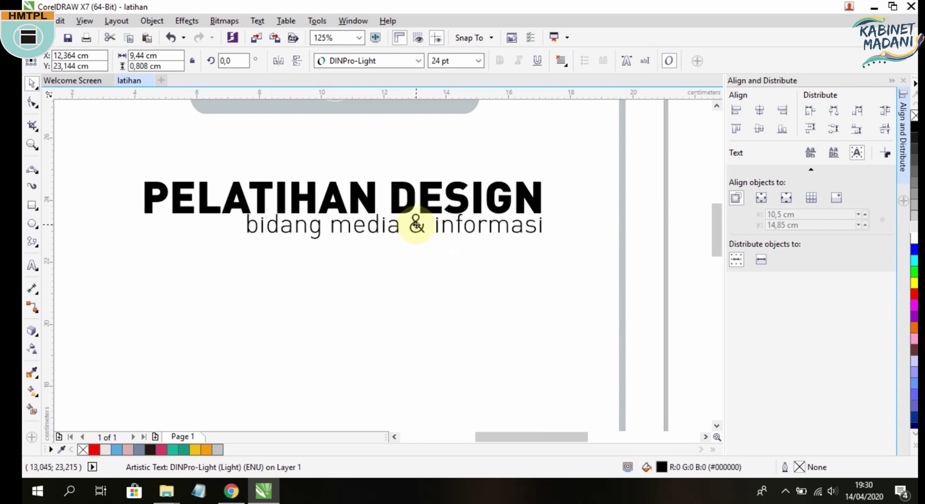
drag(416, 224, 416, 226)
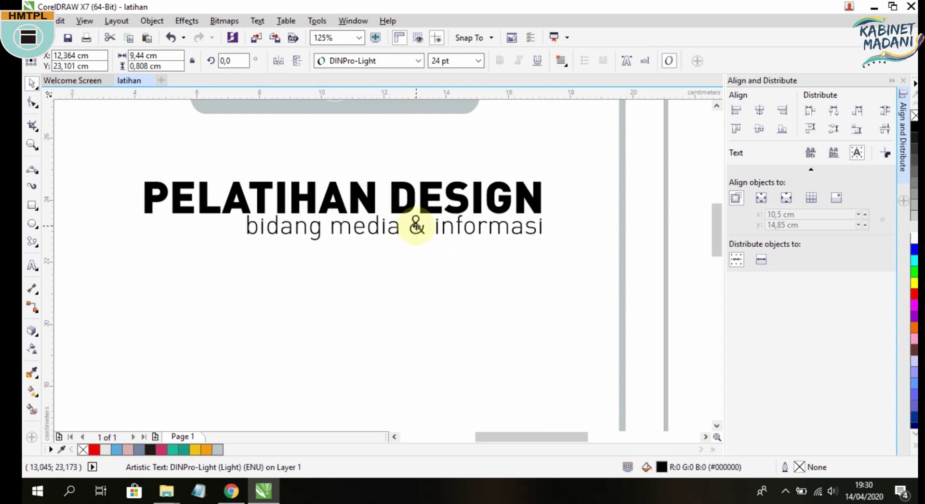
click(668, 227)
Examine the page layout from the logo tab and title text down to the city skyline.
scroll(525, 260, down, 3)
drag(325, 251, 317, 182)
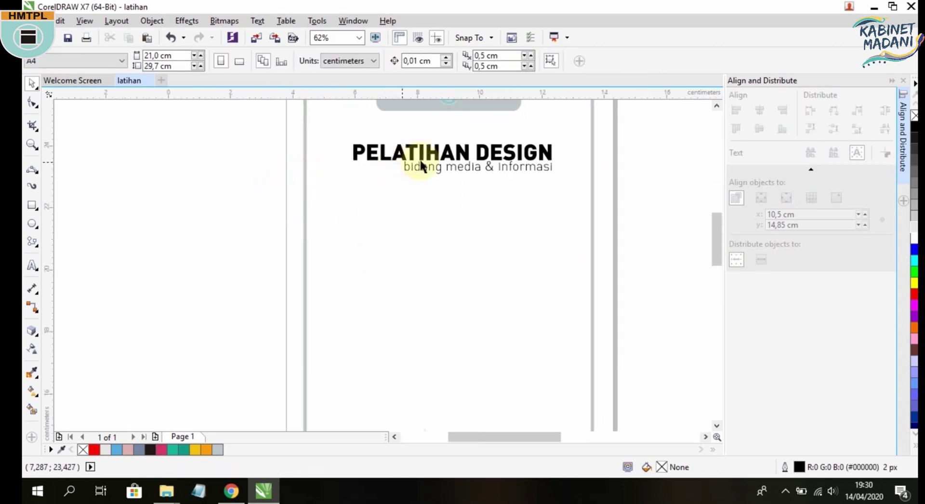
scroll(436, 161, up, 5)
scroll(435, 161, down, 5)
drag(496, 205, 398, 183)
scroll(418, 158, down, 3)
scroll(399, 150, up, 3)
drag(399, 151, 417, 240)
scroll(408, 218, down, 2)
scroll(407, 218, down, 1)
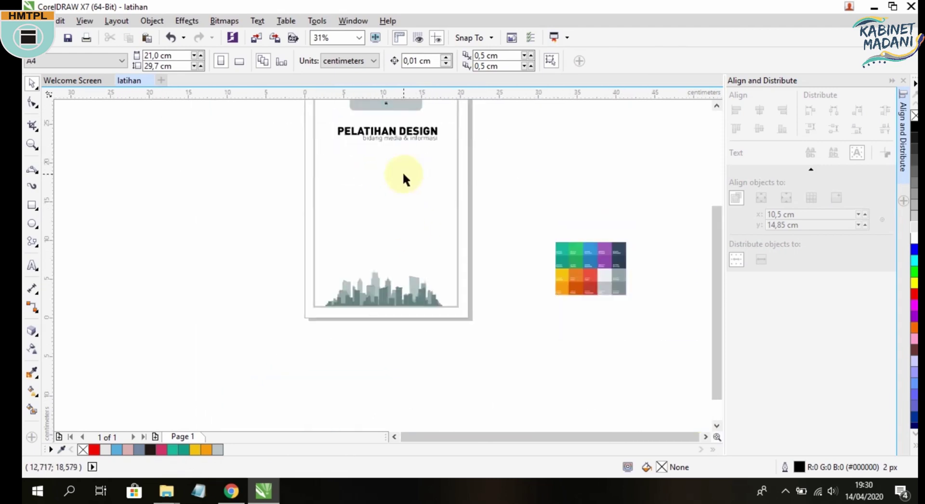
scroll(403, 174, up, 3)
drag(403, 174, 405, 223)
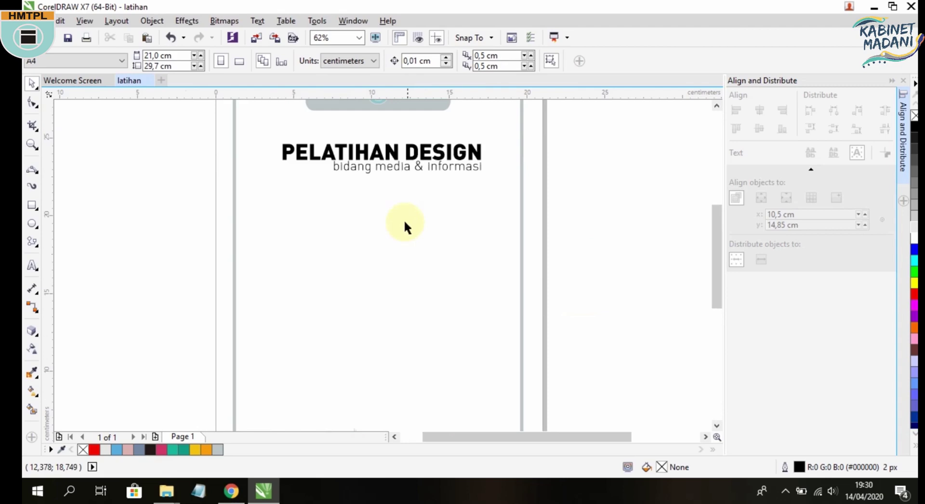
drag(427, 186, 394, 241)
scroll(473, 168, down, 1)
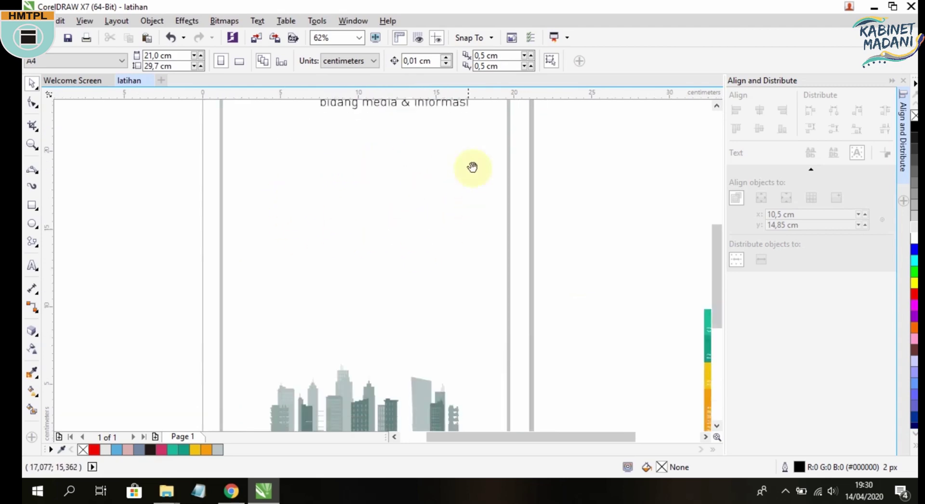
scroll(553, 288, down, 2)
scroll(585, 258, down, 3)
scroll(361, 167, up, 1)
scroll(360, 164, up, 2)
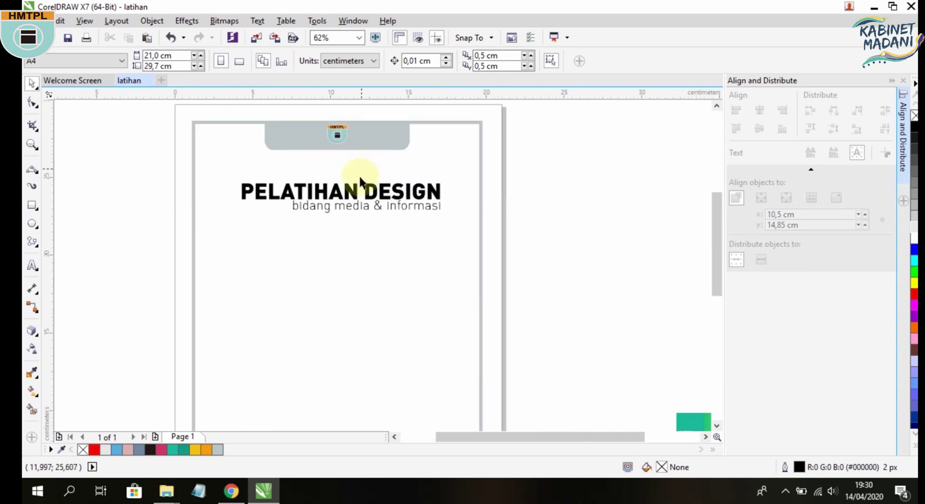
click(392, 242)
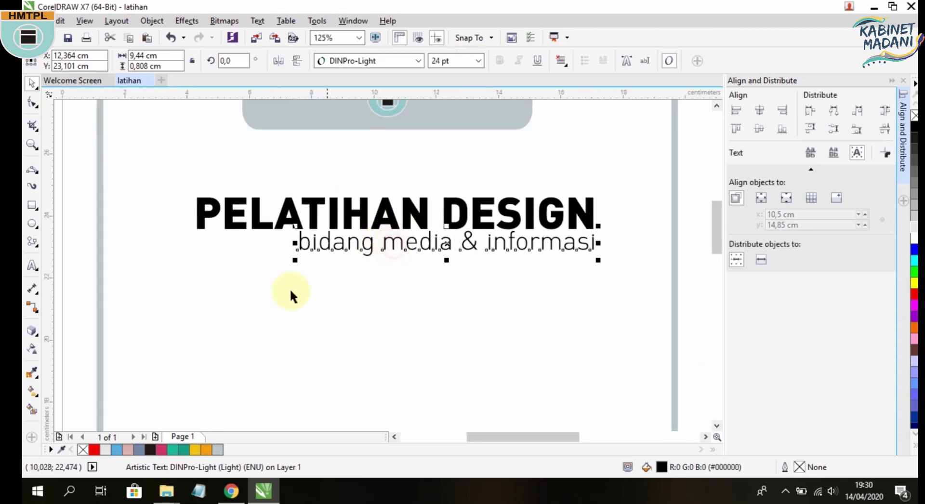
scroll(218, 233, down, 2)
click(152, 191)
scroll(193, 217, right, 2)
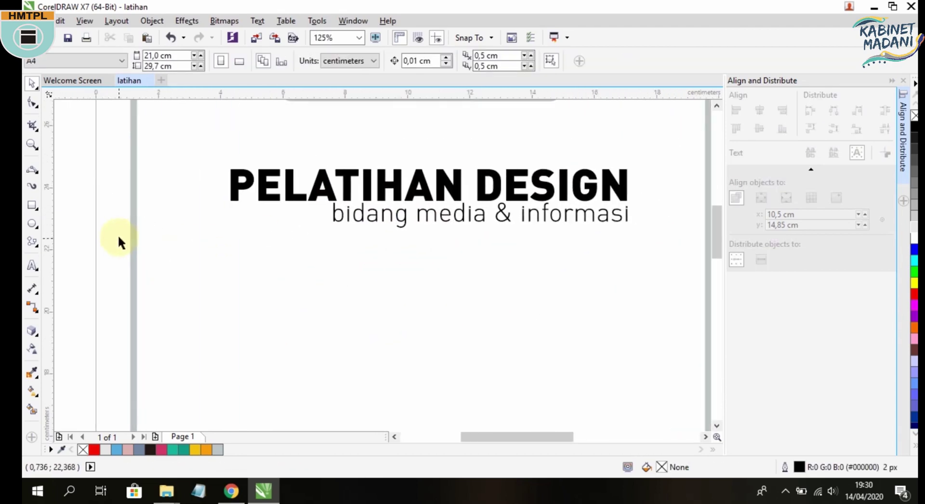
click(32, 266)
click(32, 84)
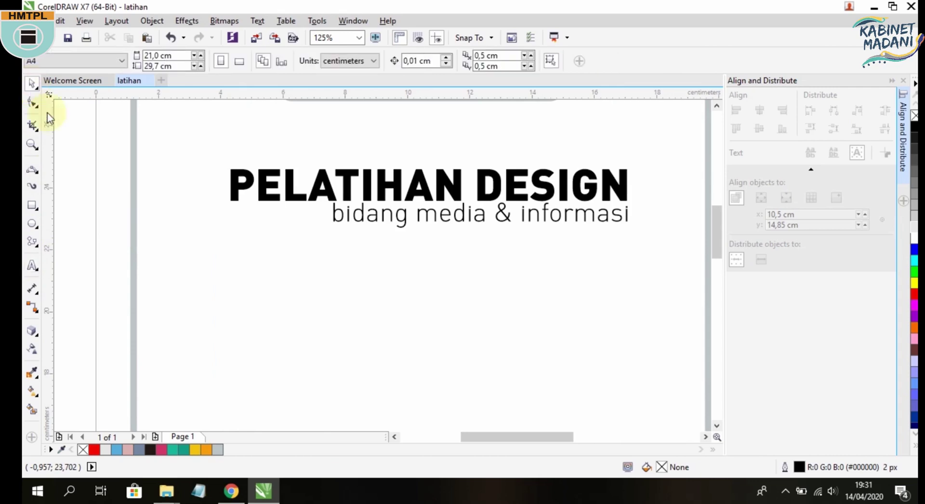
scroll(403, 249, down, 2)
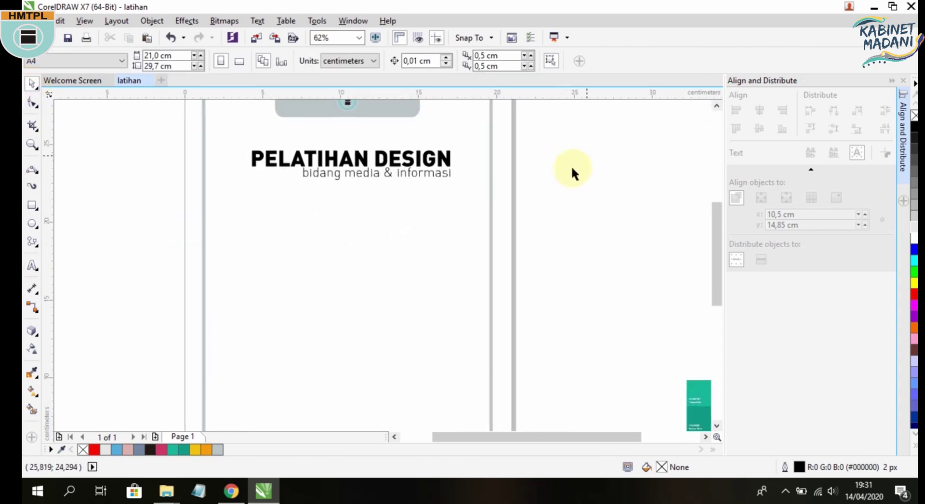
Move the "PELATIHAN DESIGN" title and its subtitle together straight up, closer to the grey logo tab.
drag(515, 232, 588, 135)
drag(376, 188, 284, 198)
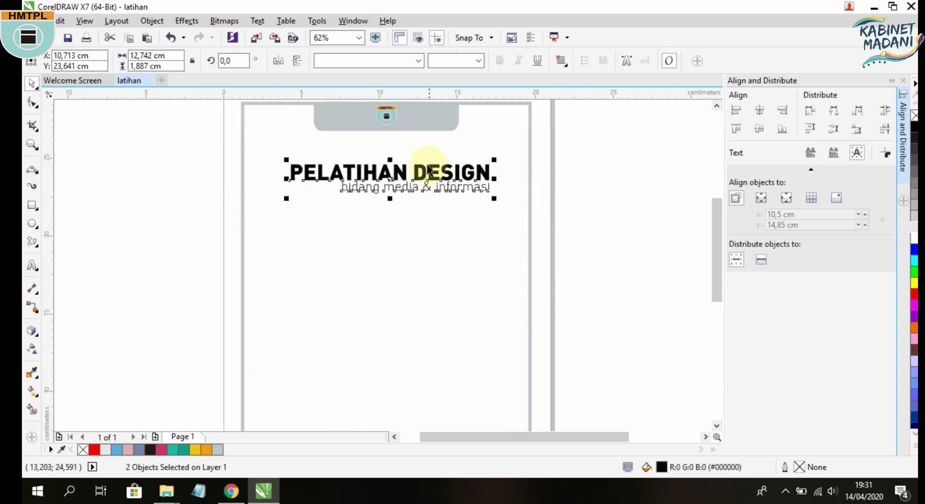
drag(422, 165, 422, 147)
click(629, 211)
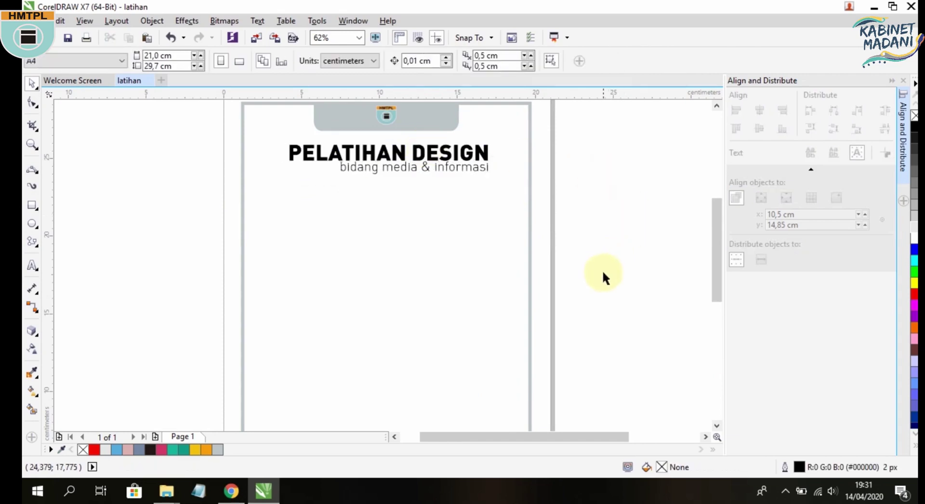
Examine the page composition from the logo tab and title down to the empty middle area and the city skyline.
scroll(602, 270, down, 2)
scroll(422, 228, right, 3)
scroll(411, 224, left, 1)
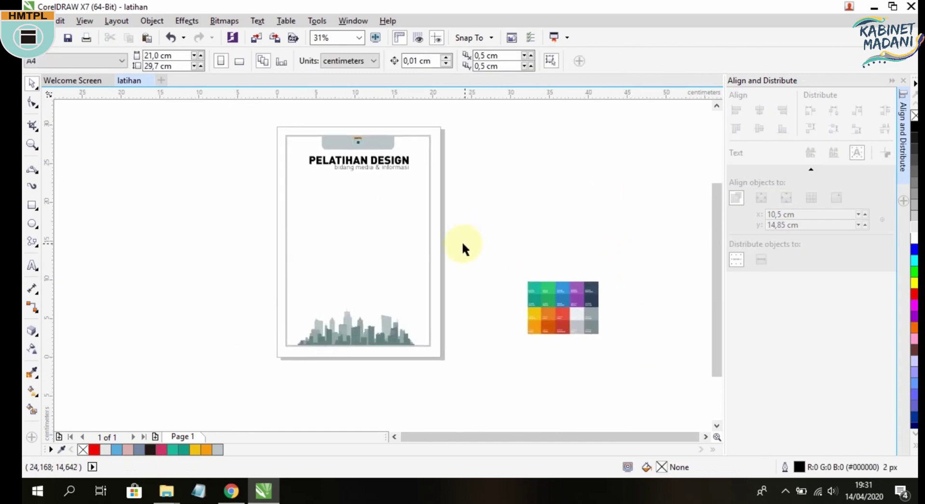
scroll(464, 243, up, 2)
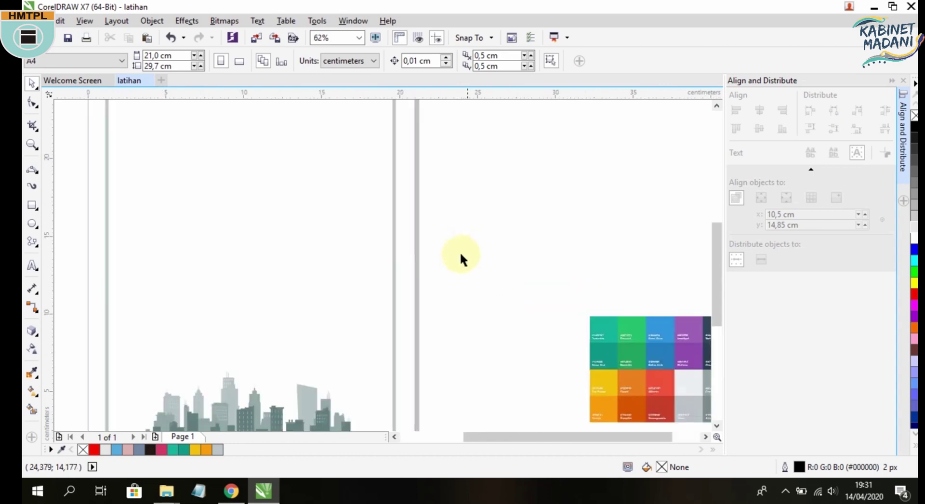
scroll(452, 237, down, 2)
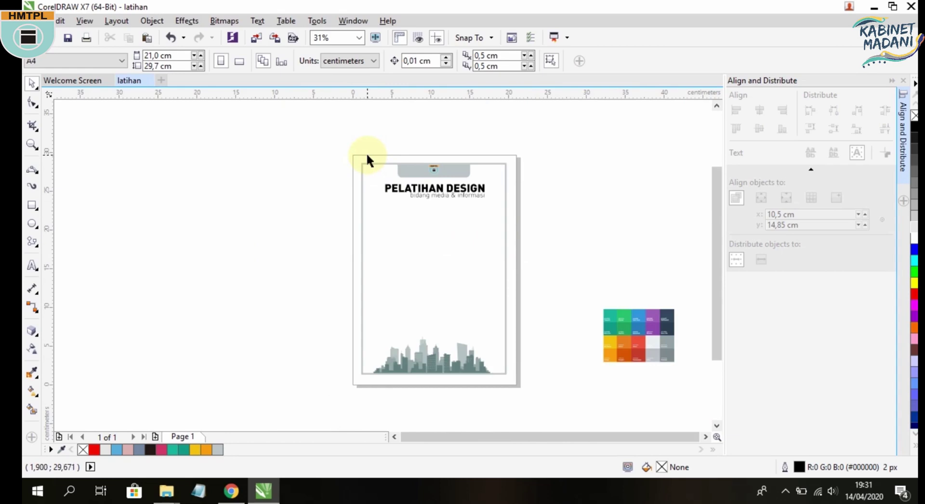
scroll(366, 153, up, 4)
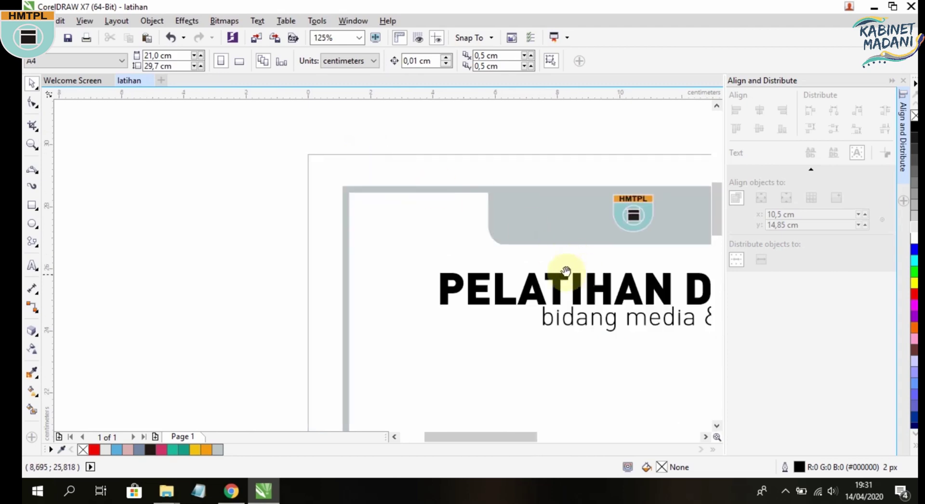
drag(566, 271, 442, 196)
scroll(366, 127, down, 2)
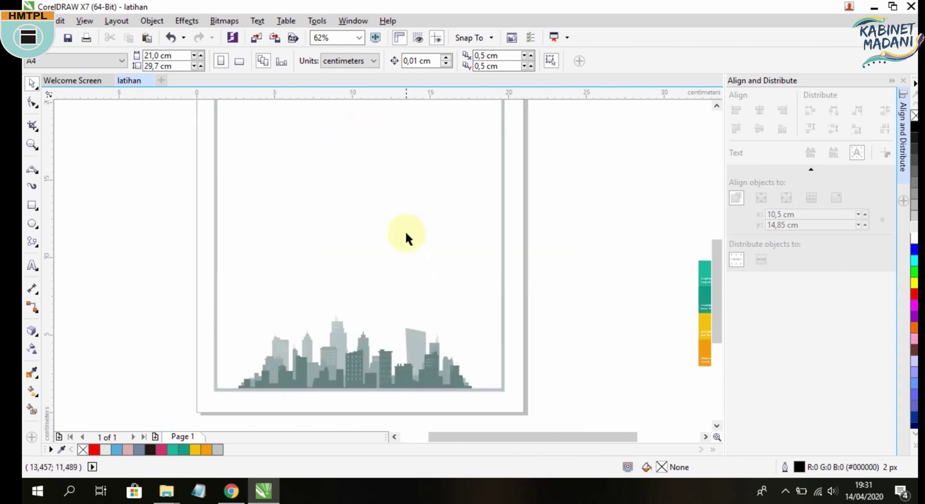
click(36, 171)
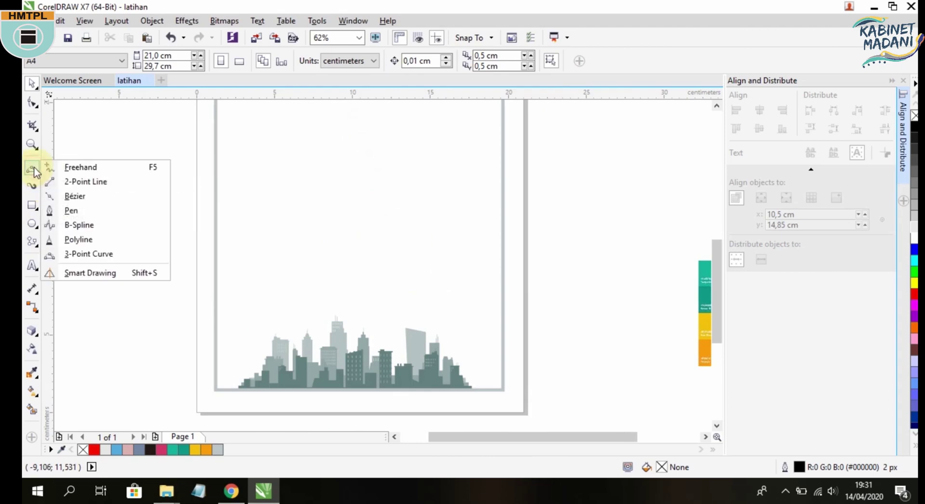
click(80, 167)
mouse_move(217, 277)
mouse_down()
mouse_move(235, 281)
mouse_move(239, 311)
mouse_move(267, 324)
mouse_move(273, 345)
mouse_up()
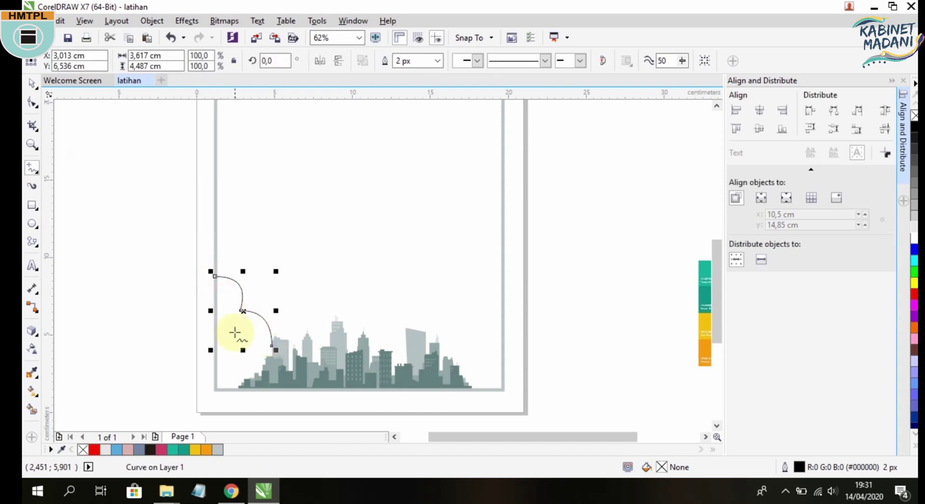
scroll(233, 330, up, 2)
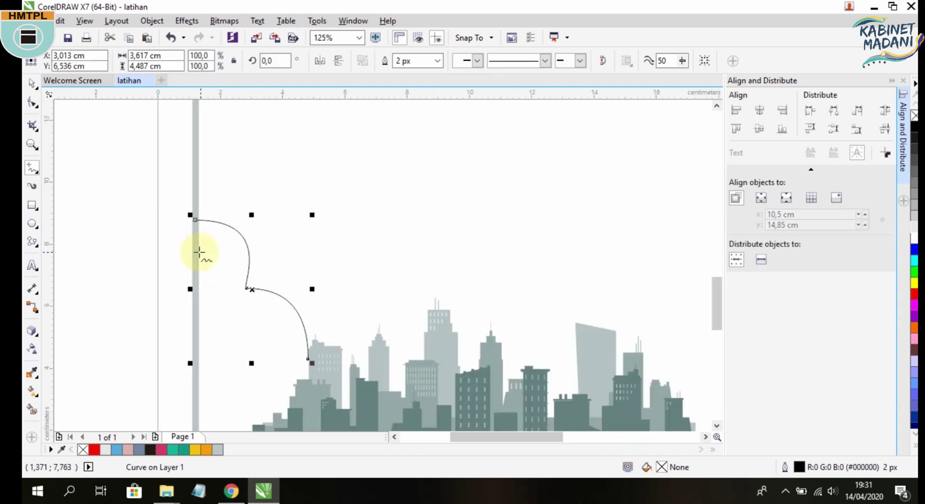
mouse_move(197, 251)
mouse_down()
mouse_move(222, 286)
mouse_move(224, 307)
mouse_move(255, 306)
mouse_move(272, 324)
mouse_move(304, 384)
mouse_up()
scroll(287, 260, down, 2)
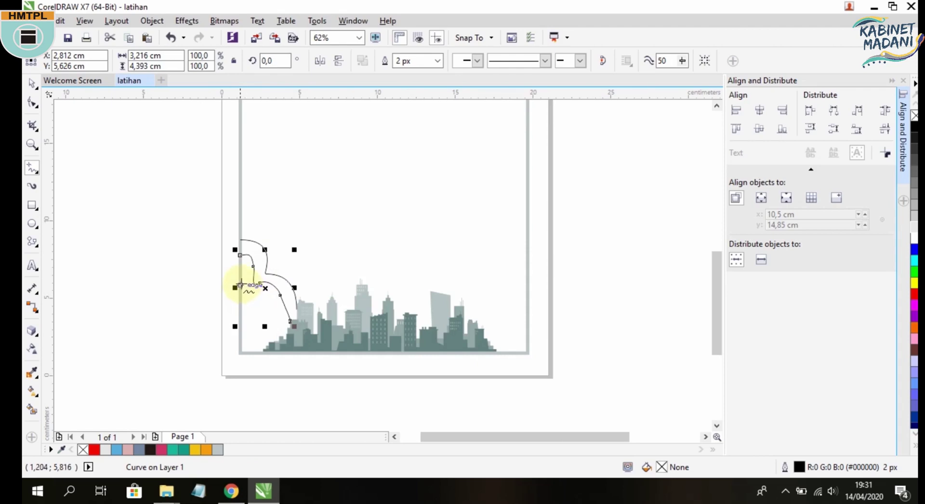
drag(241, 283, 257, 297)
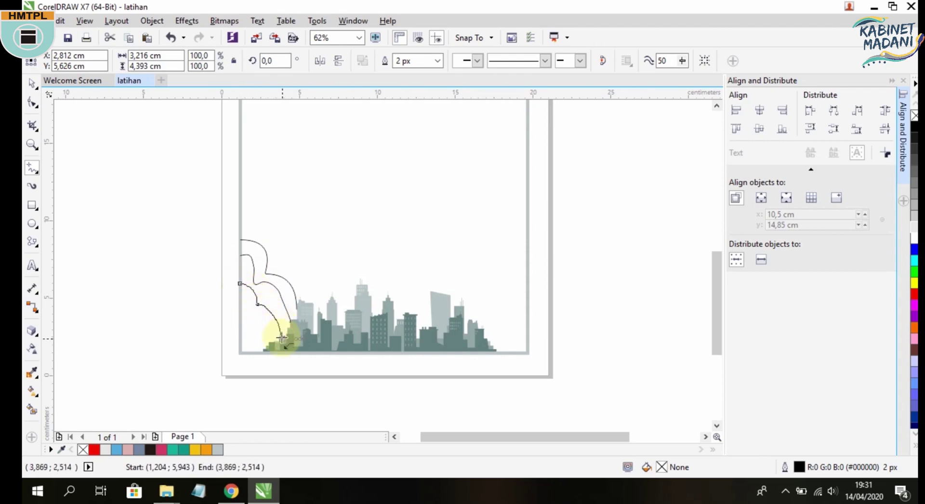
drag(282, 337, 284, 342)
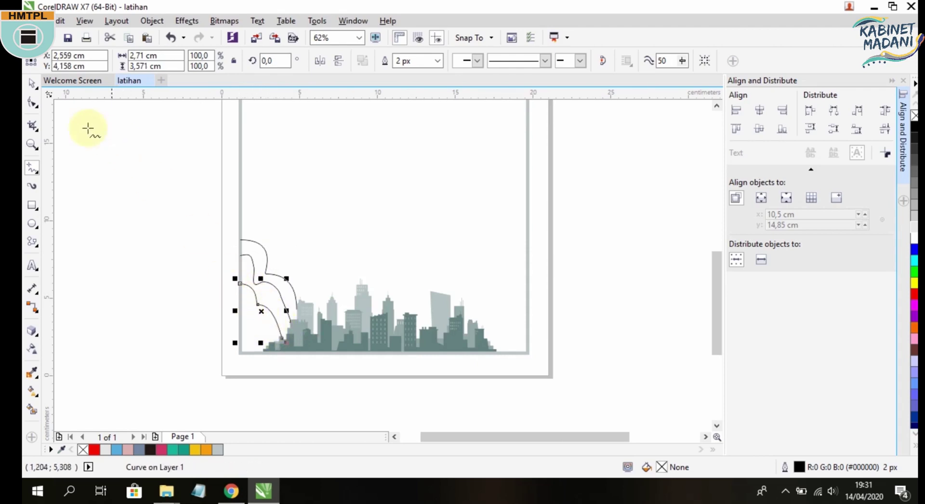
drag(187, 208, 322, 348)
key(Delete)
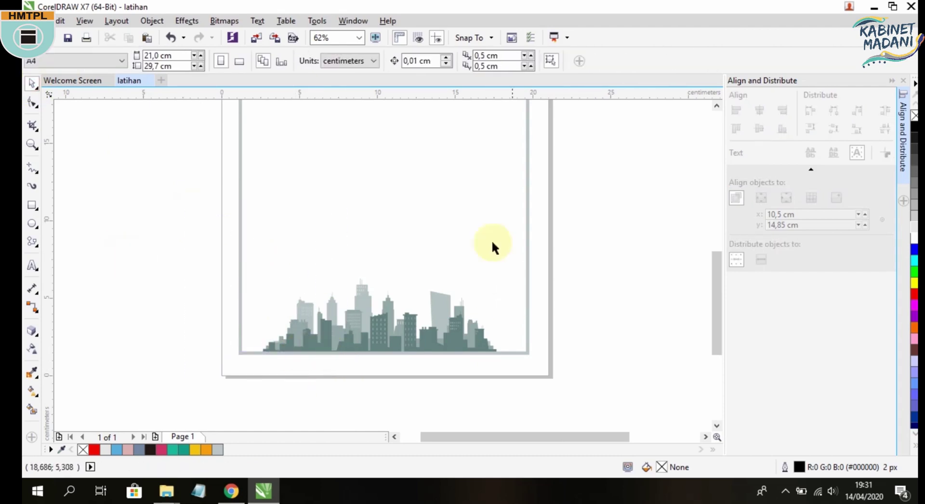
Switch to Chrome, close the silhouette skyline illustration on Freepik and go to the site's home page.
scroll(475, 332, down, 2)
scroll(444, 230, down, 2)
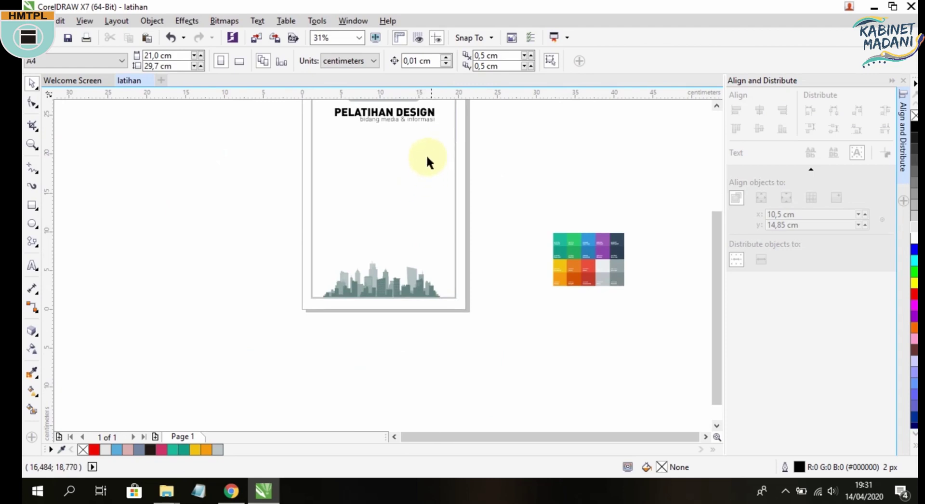
click(231, 491)
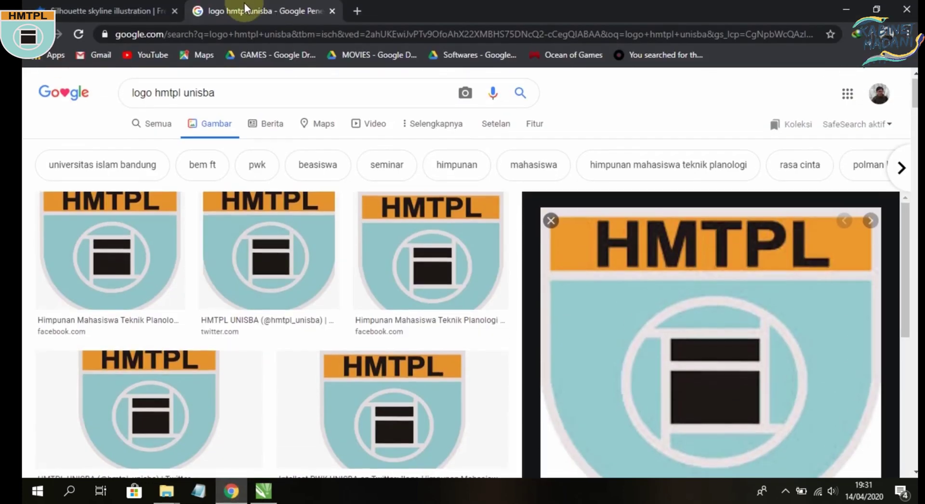
click(126, 6)
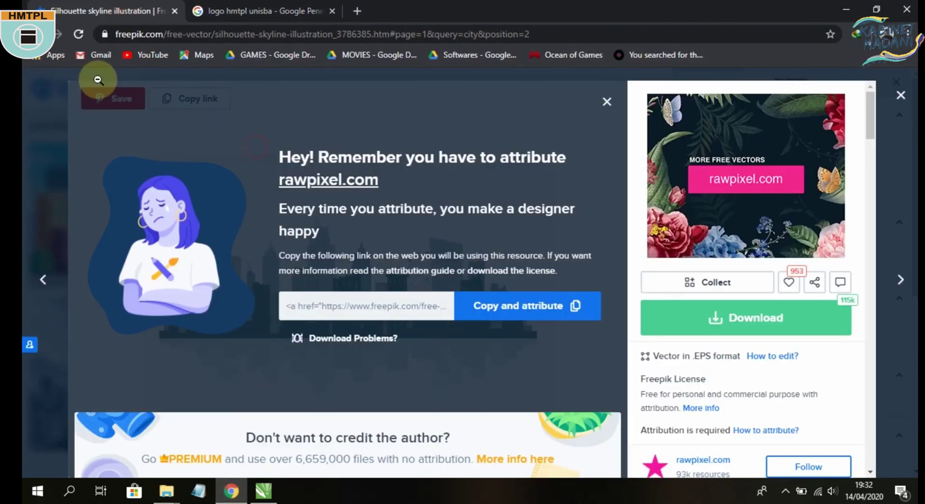
click(607, 101)
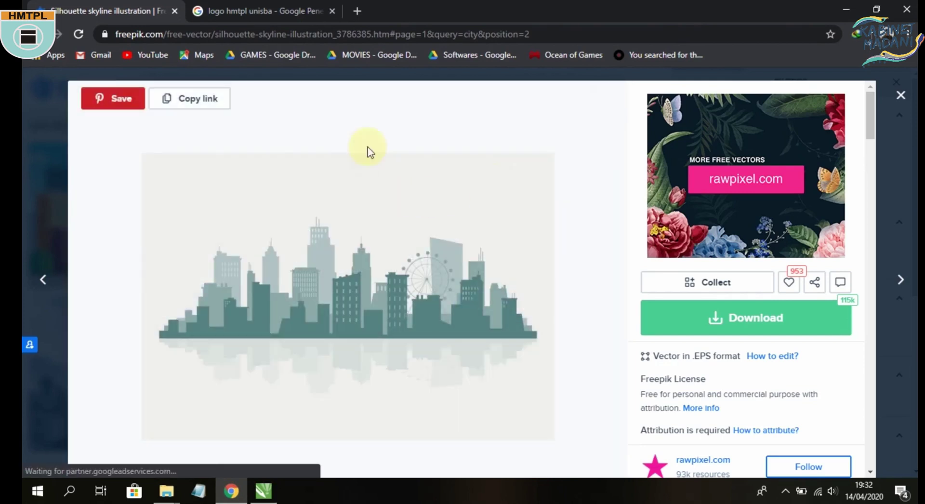
click(902, 99)
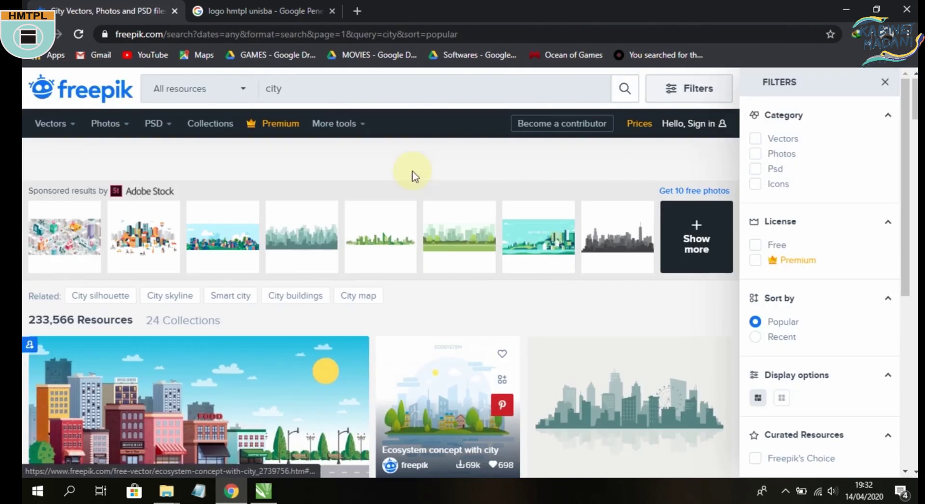
click(85, 167)
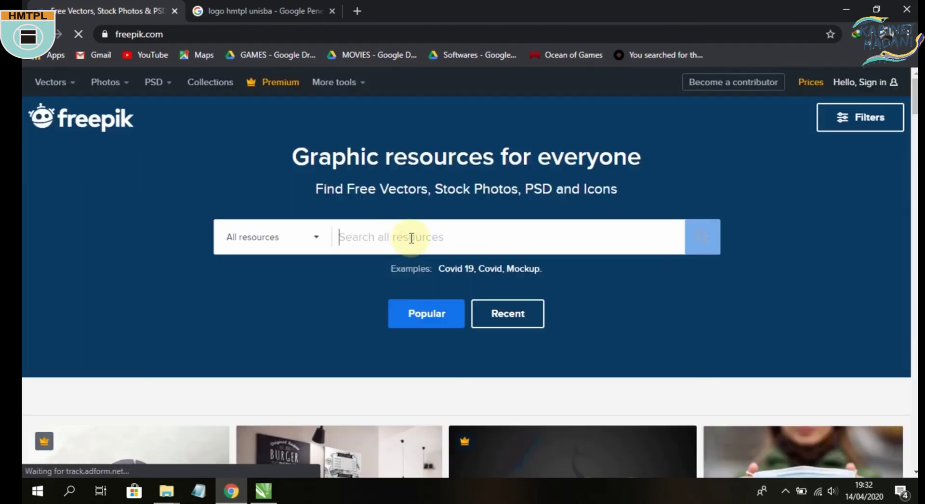
Search all Freepik resources for "contour".
text(contour)
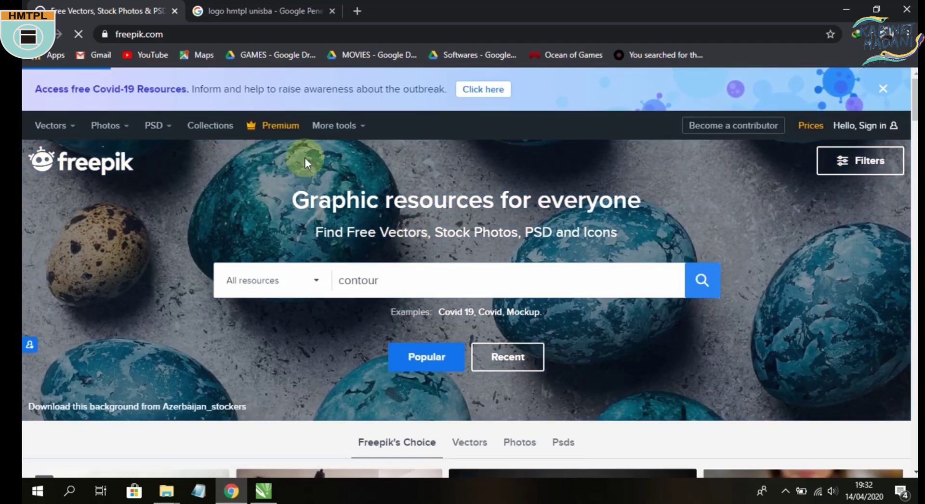
key(Return)
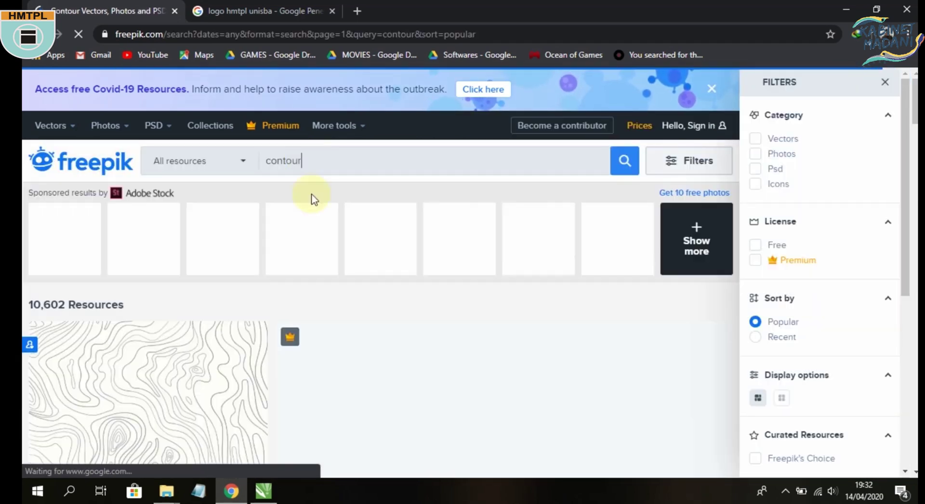
scroll(312, 198, down, 3)
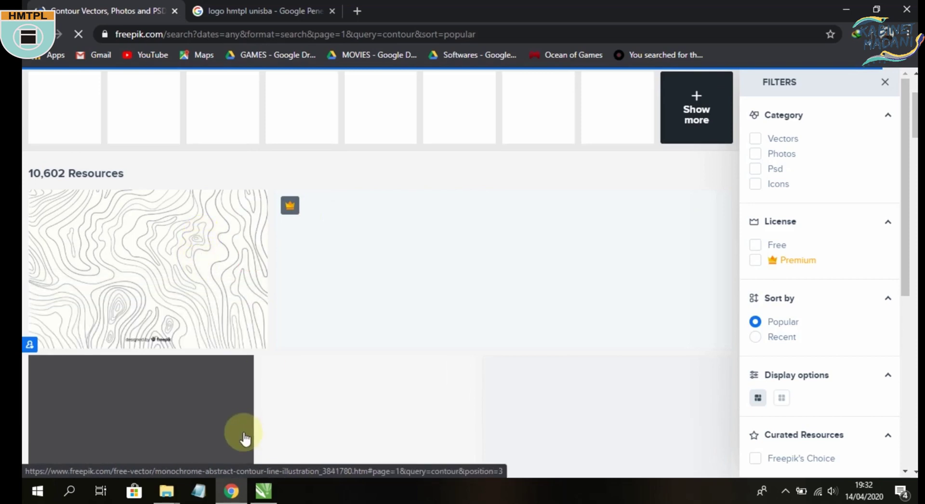
click(266, 494)
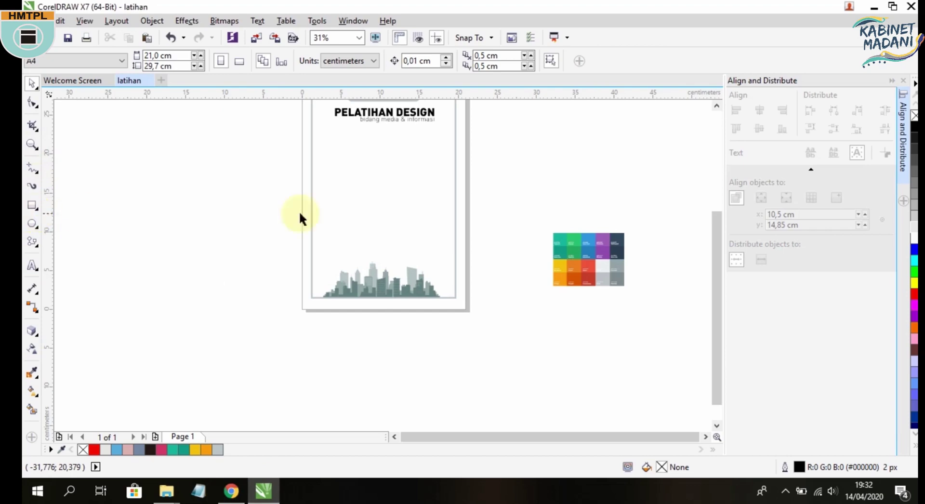
scroll(375, 301, up, 8)
scroll(371, 294, down, 3)
scroll(367, 332, up, 3)
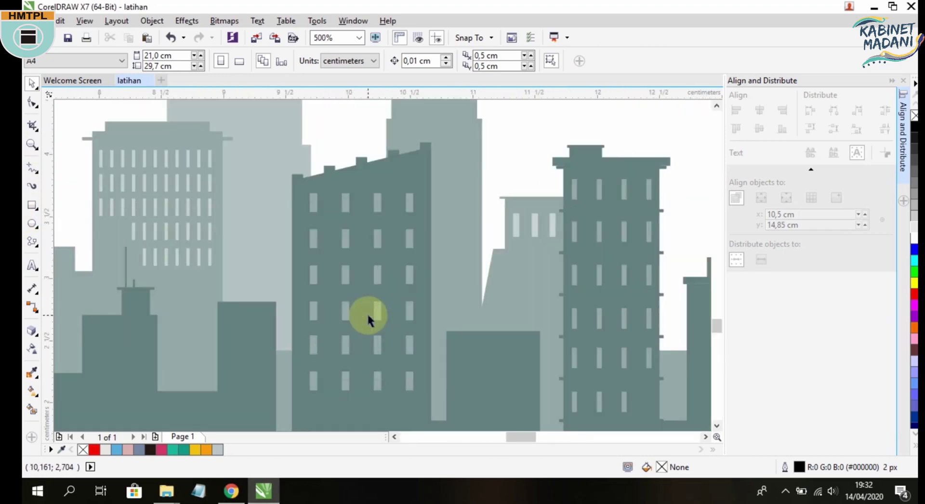
scroll(368, 318, down, 7)
scroll(362, 186, up, 4)
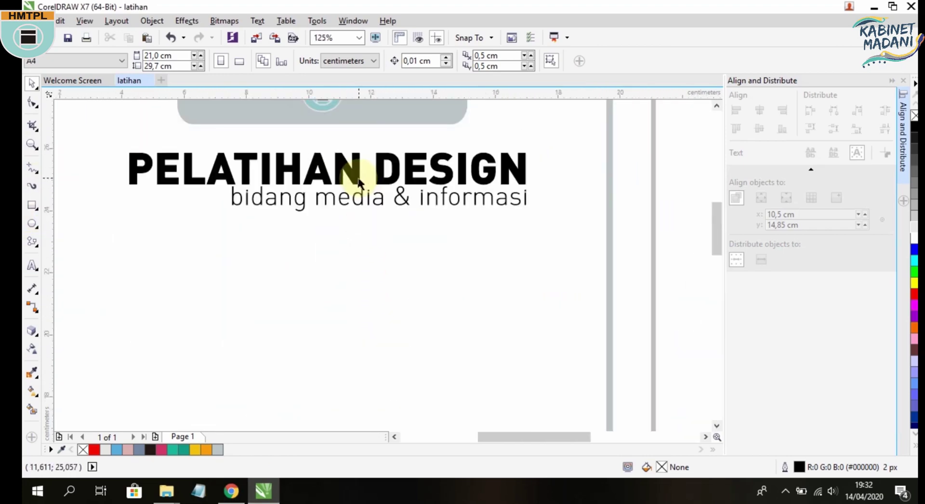
scroll(352, 202, down, 3)
key(alt+Tab)
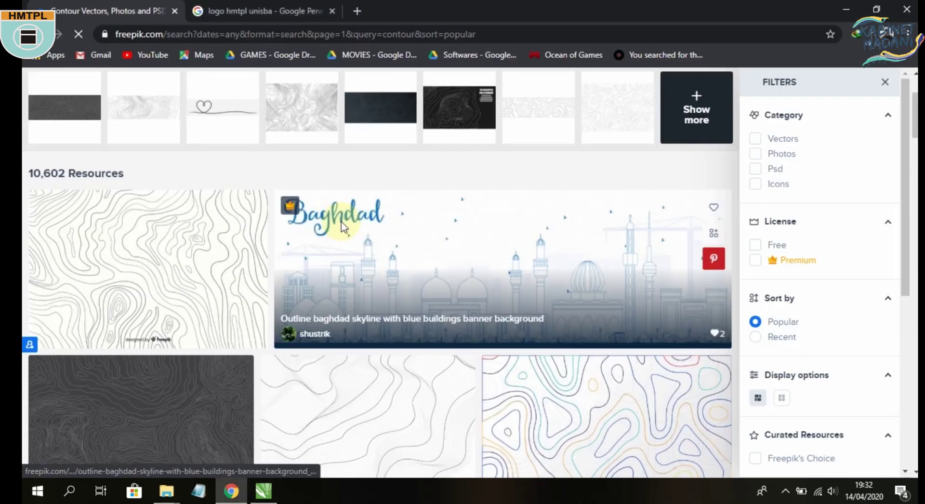
Browse the contour search results and open the "Topographic lines with white background" vector.
scroll(384, 309, down, 3)
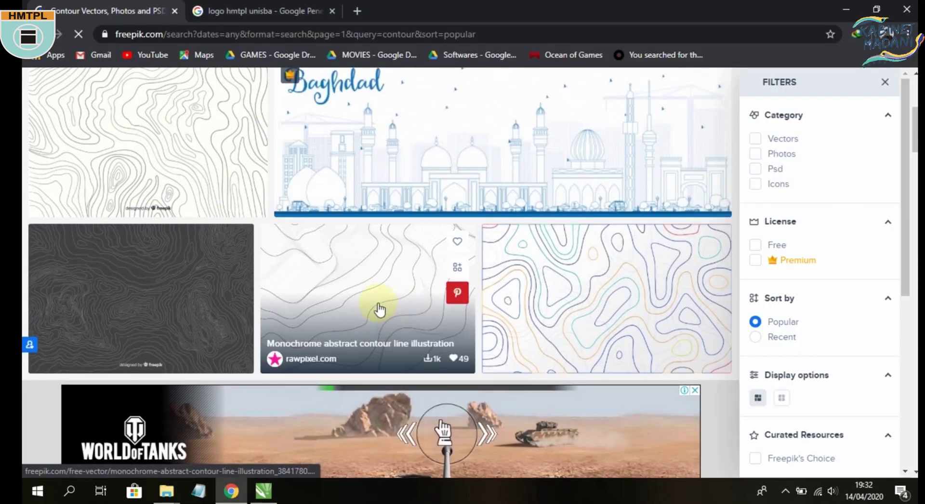
scroll(212, 294, down, 4)
scroll(248, 298, down, 4)
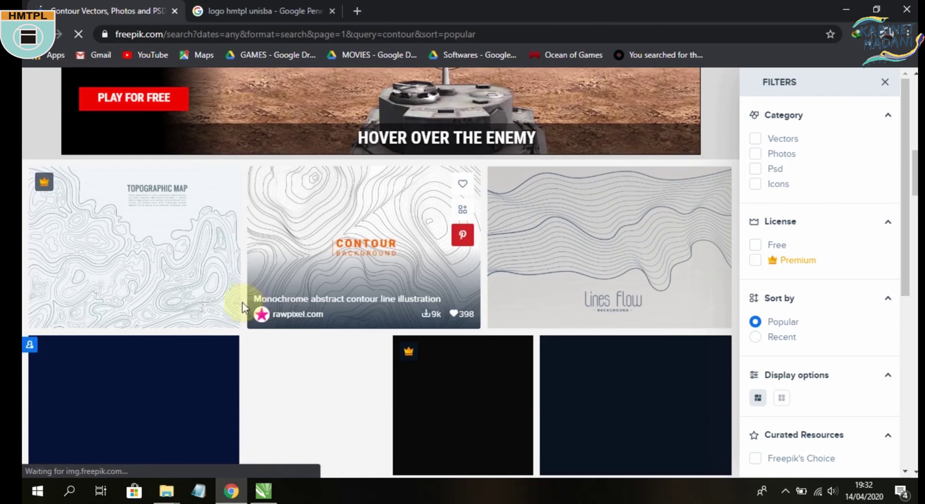
scroll(217, 304, down, 4)
scroll(311, 290, up, 4)
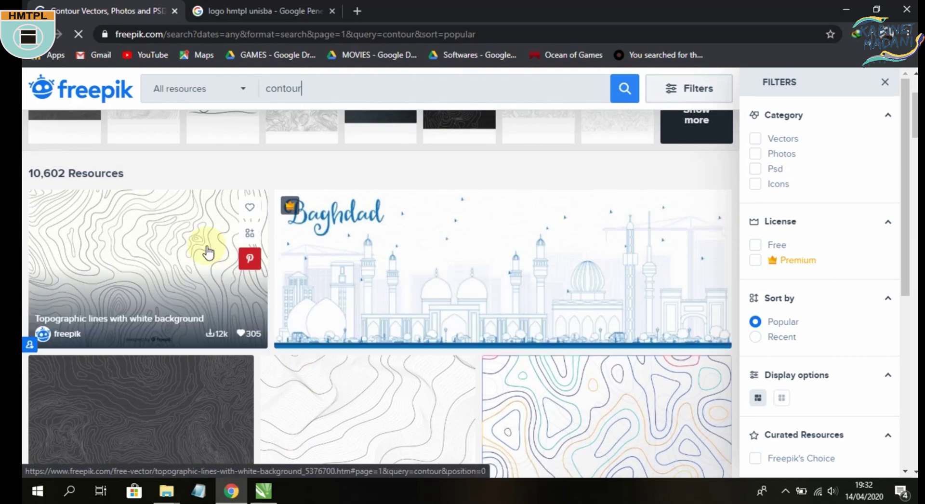
click(208, 252)
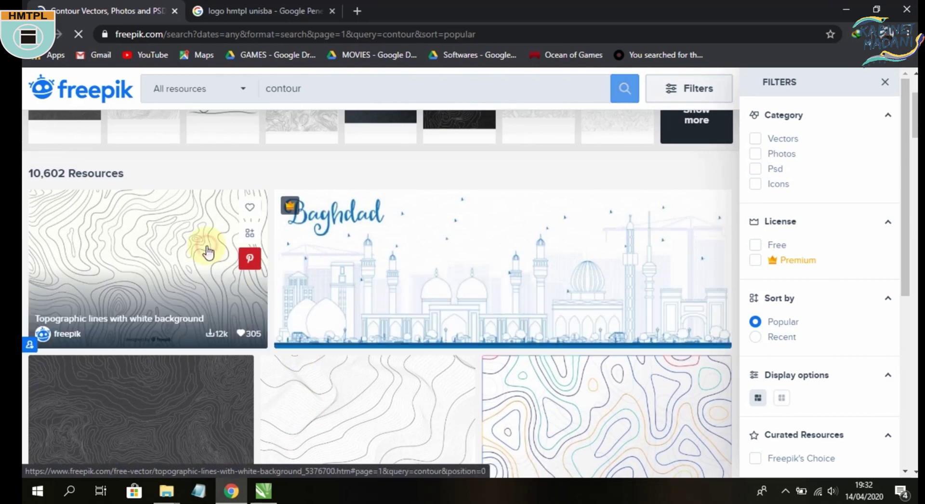
Download the topographic lines vector from Freepik as a free download and open the folder containing the archive.
scroll(535, 269, down, 3)
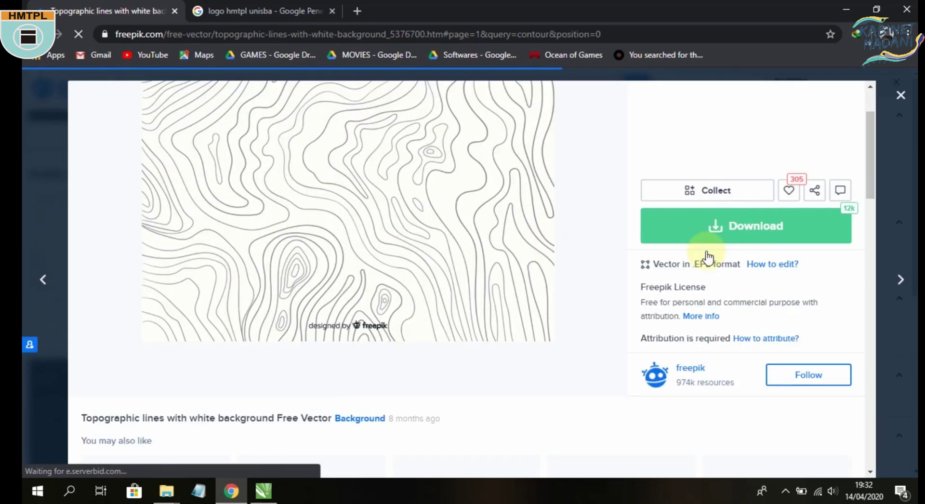
click(718, 189)
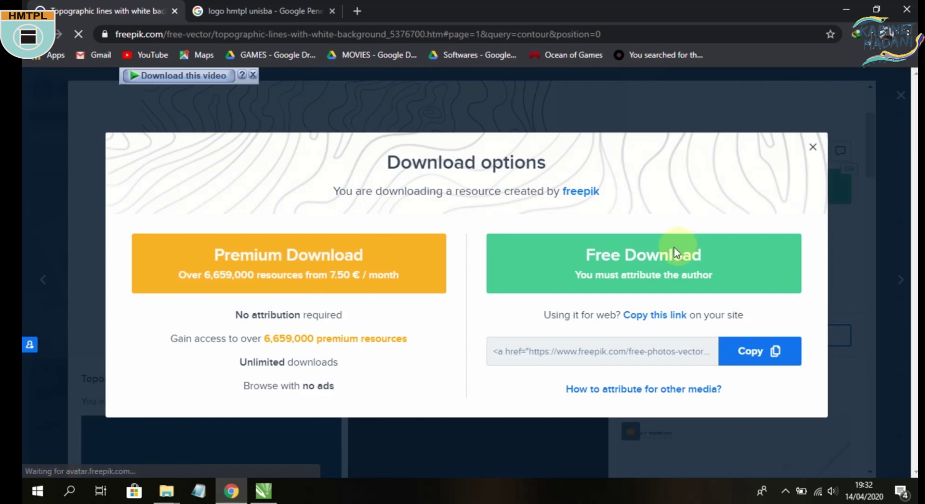
click(674, 251)
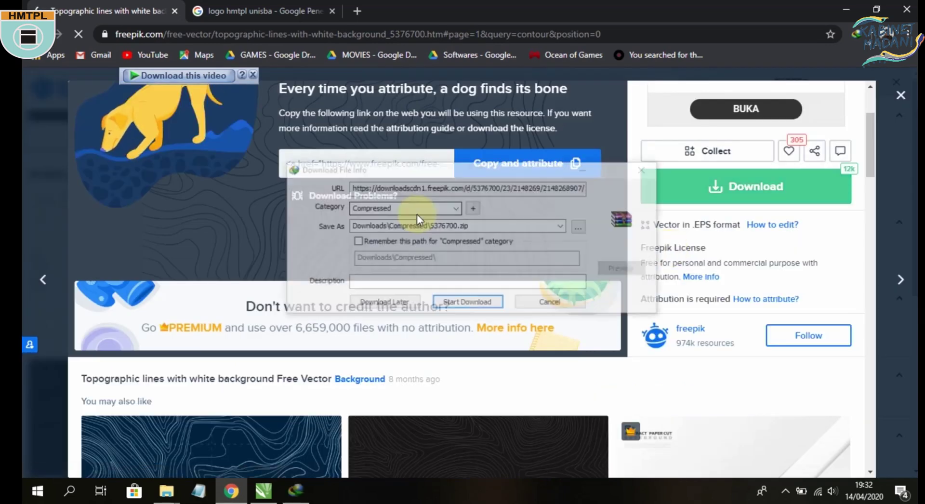
click(487, 302)
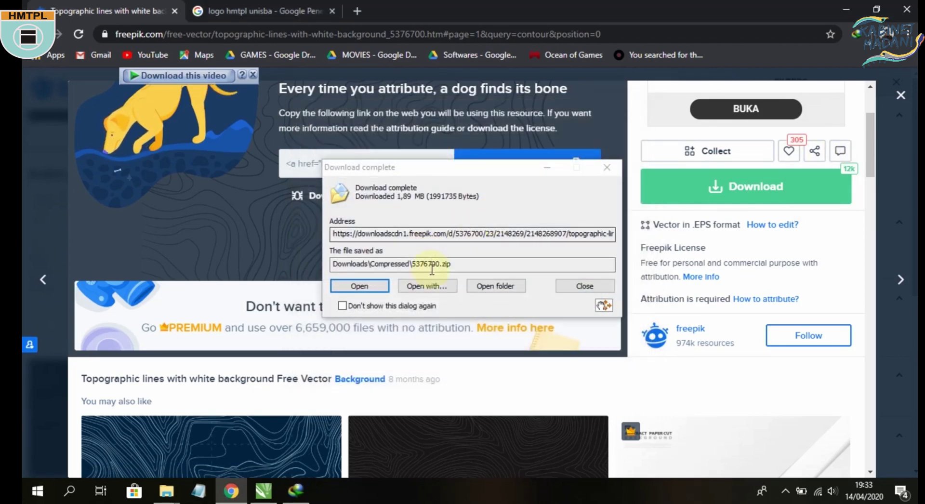
click(480, 290)
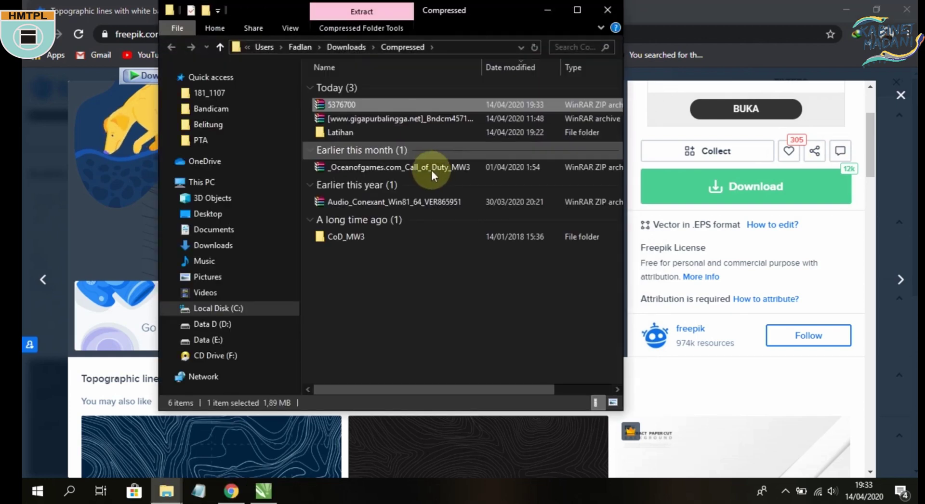
Move the 5376700 archive into the Latihan folder and extract it there, replacing all existing files.
drag(385, 109, 386, 129)
double_click(380, 119)
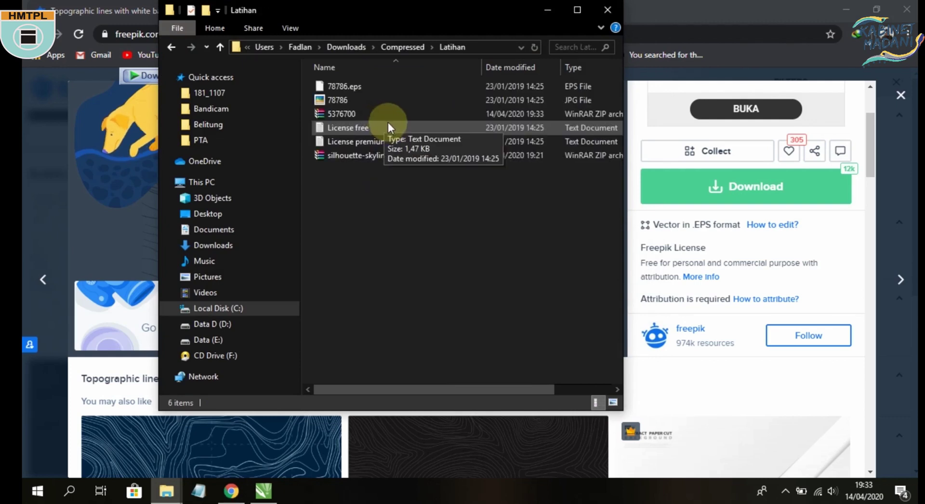
right_click(390, 120)
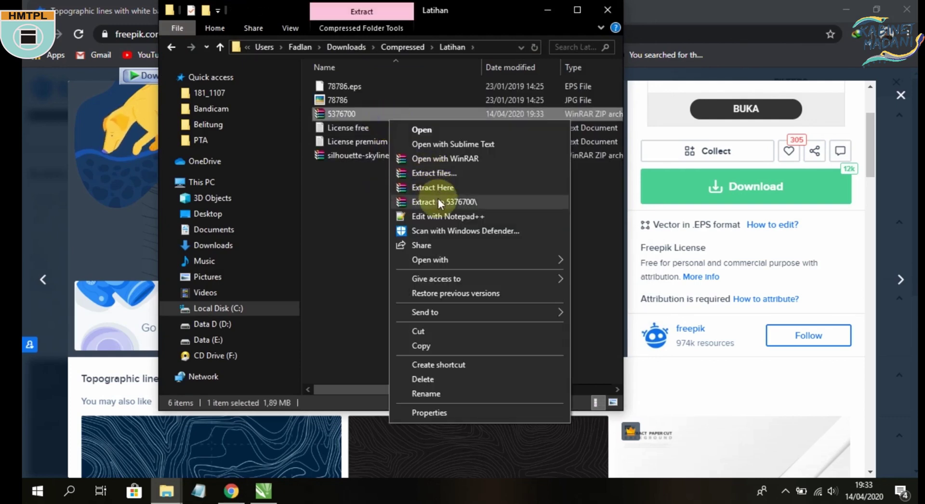
click(437, 186)
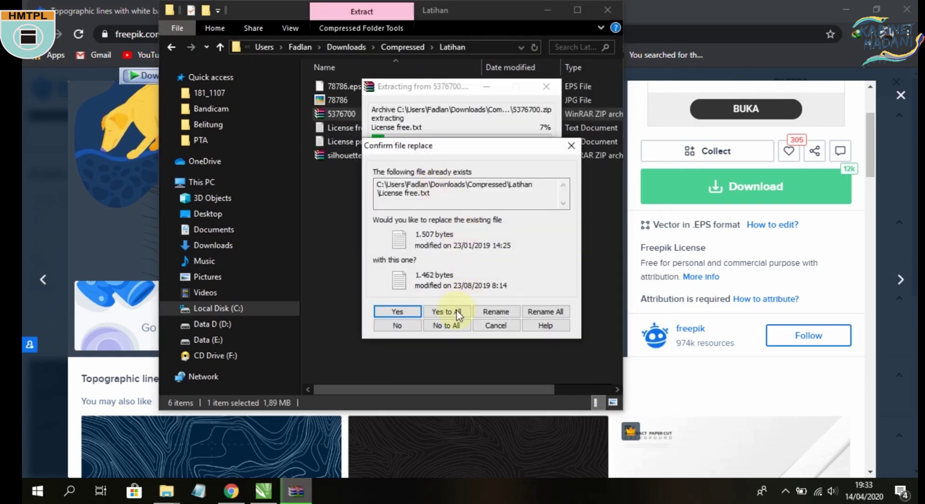
click(455, 306)
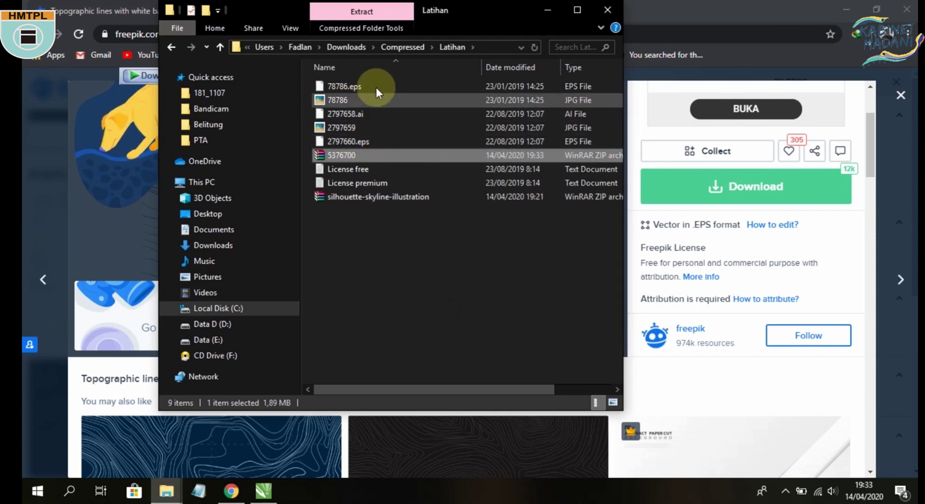
Import the extracted topographic lines vector into the latihan document in CorelDRAW, placing it in the empty area below the page.
click(380, 138)
drag(380, 116, 223, 294)
scroll(310, 160, up, 3)
scroll(306, 161, down, 5)
scroll(275, 222, up, 4)
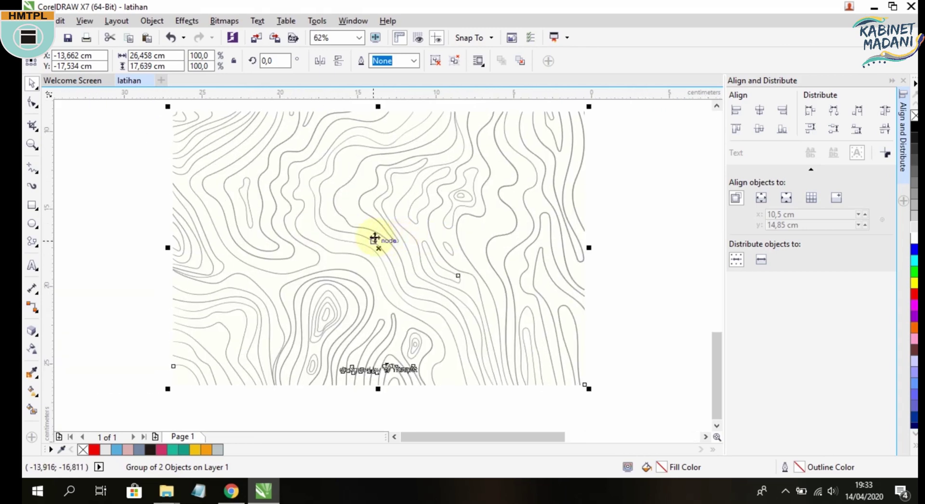
Move the contour artwork off its Freepik credit and ungroup it completely into separate objects.
click(141, 150)
click(219, 114)
drag(211, 116, 148, 183)
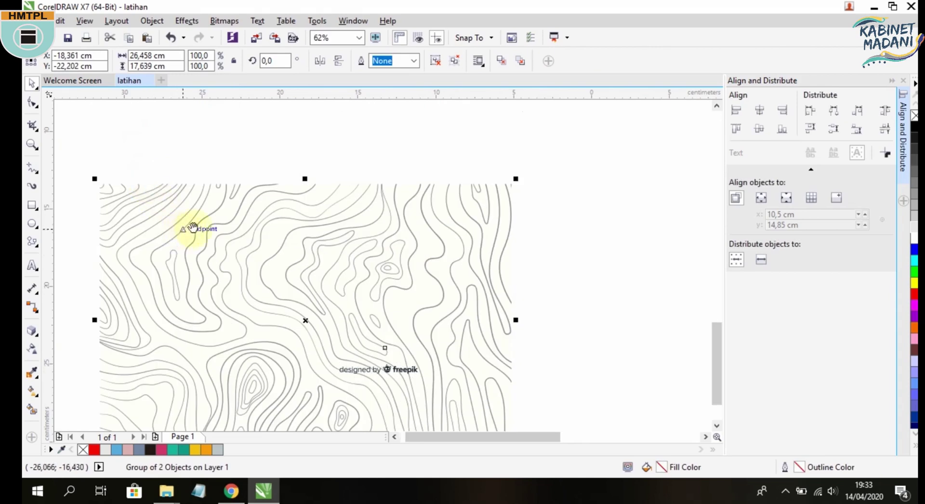
drag(191, 227, 273, 183)
key(ctrl+u)
key(ctrl+u)
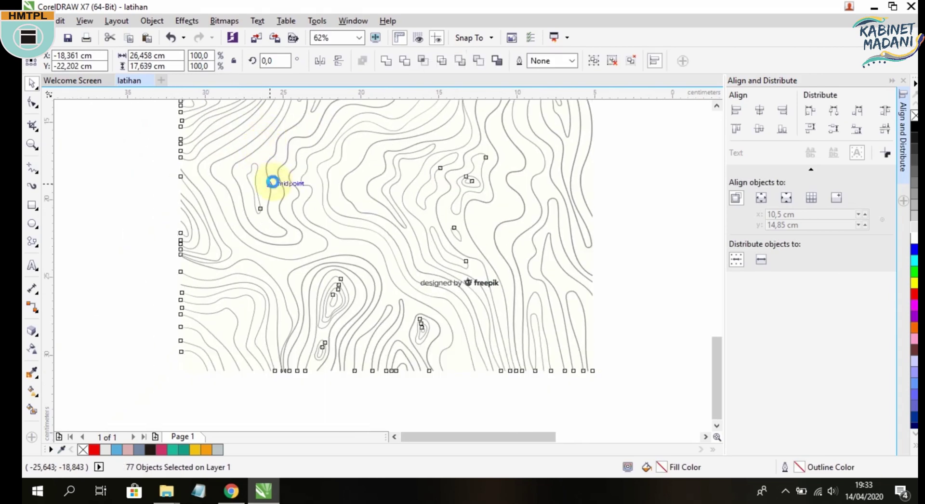
Delete the "designed by freepik" credit and the cream background shape behind the contour lines.
click(661, 292)
drag(639, 256, 414, 295)
key(Delete)
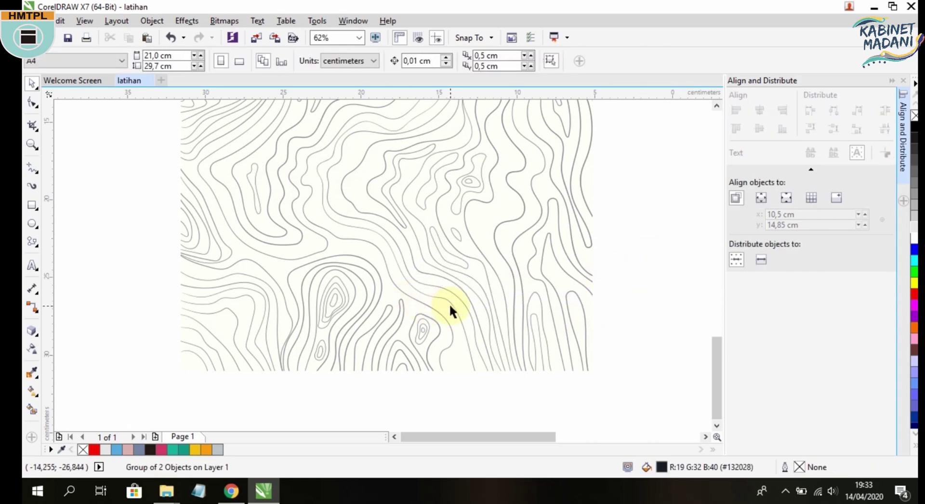
click(333, 354)
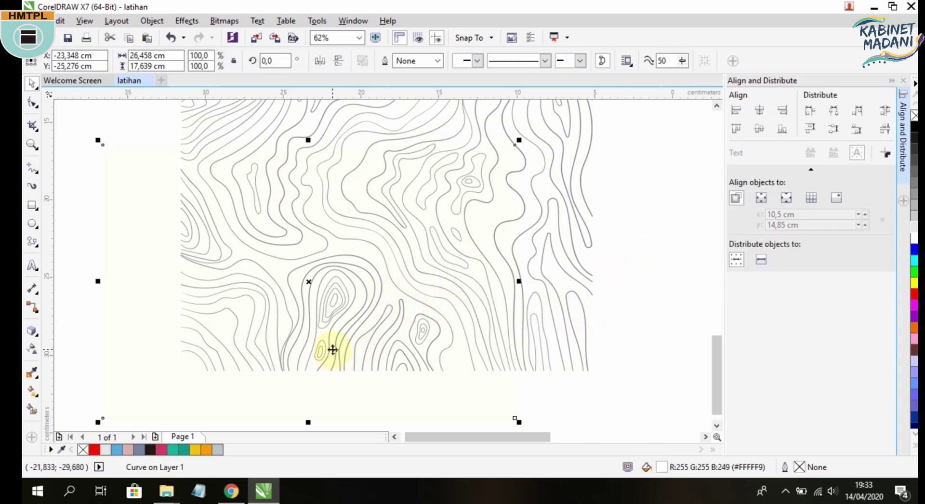
key(Escape)
Group all the contour lines and move the group onto the page between the title and the skyline.
scroll(355, 328, down, 1)
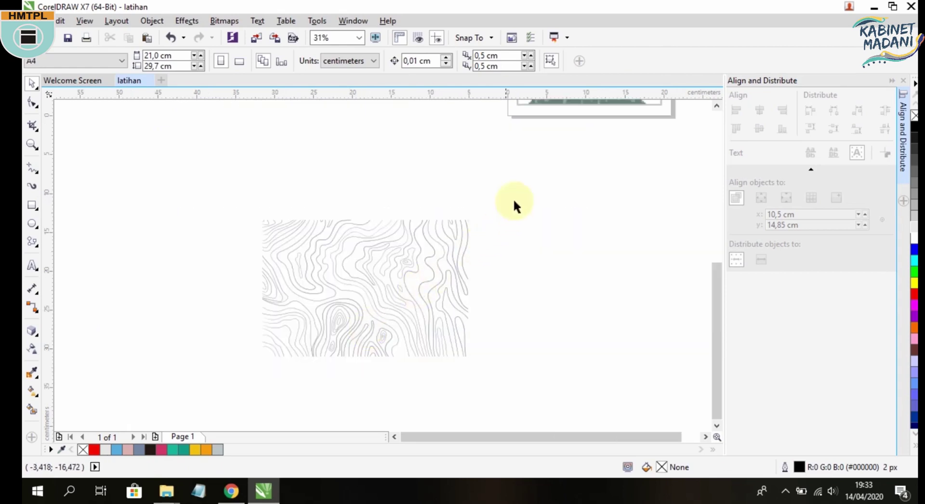
key(ctrl+a)
key(ctrl+g)
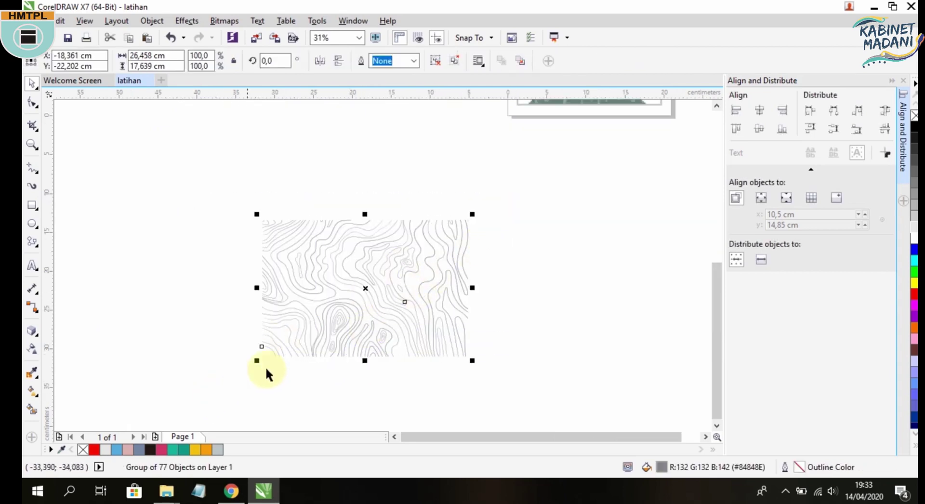
scroll(424, 289, down, 1)
scroll(472, 288, right, 3)
drag(313, 317, 411, 166)
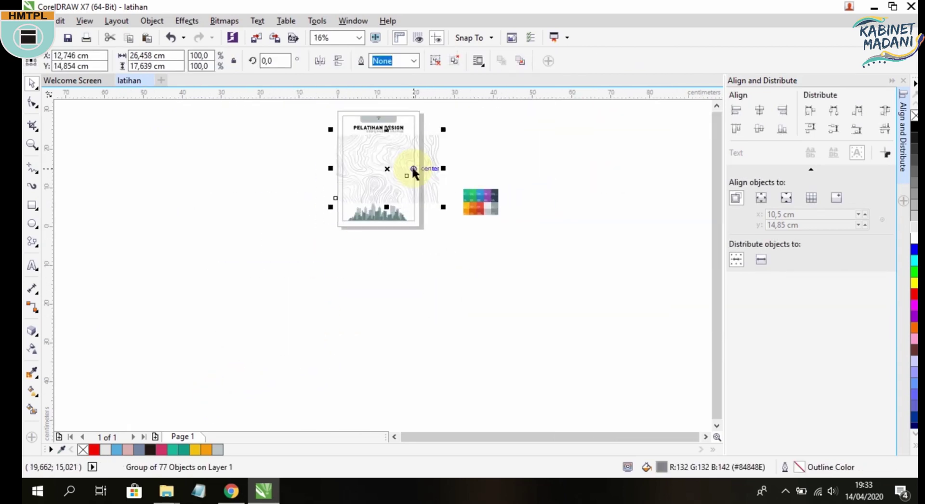
scroll(412, 165, up, 1)
scroll(412, 164, up, 2)
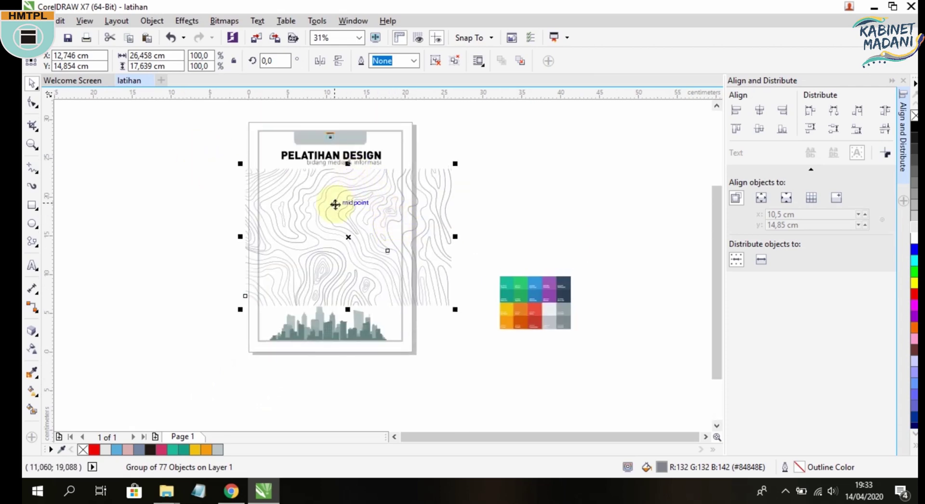
Rotate the contour-line group by 90 degrees and position it inside the grey page frame.
click(274, 60)
text(90)
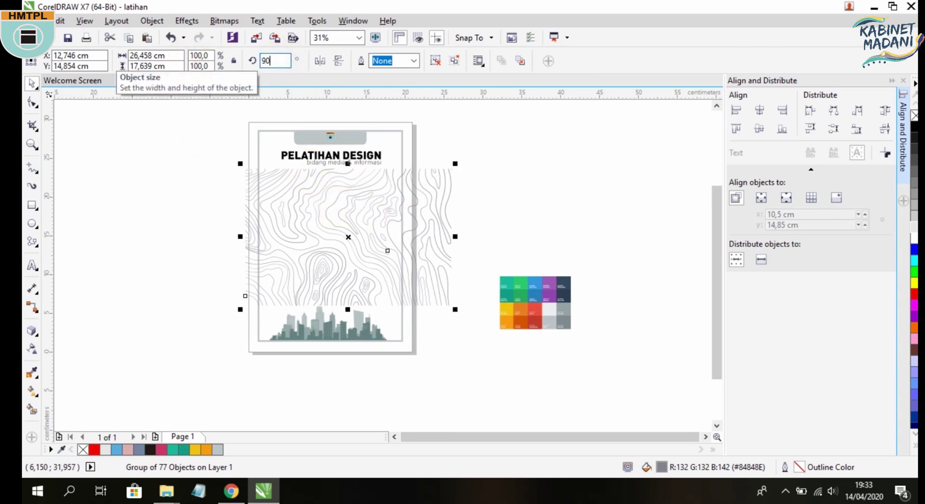
key(Return)
click(496, 199)
click(342, 204)
drag(349, 204, 329, 199)
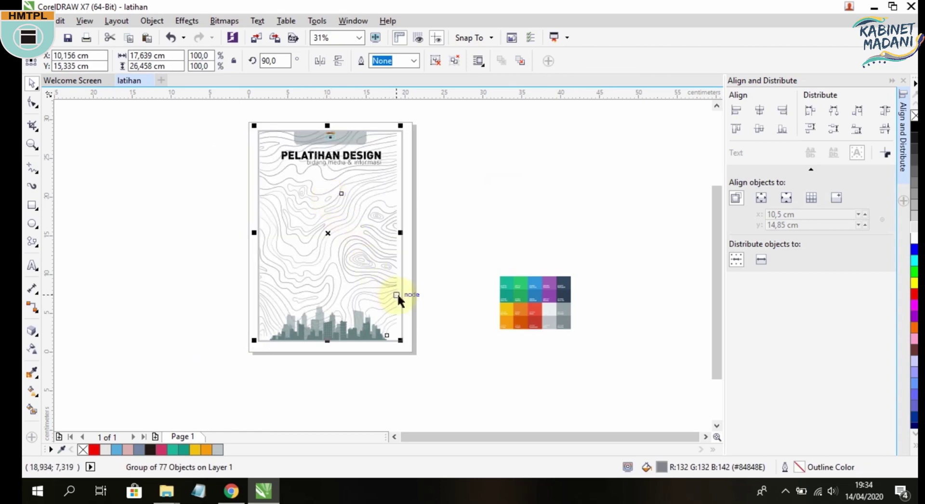
Enlarge the contour-line group to about 18.27 x 27.09 cm so its edges meet the grey frame.
scroll(408, 350, up, 2)
drag(389, 328, 397, 334)
scroll(389, 277, up, 3)
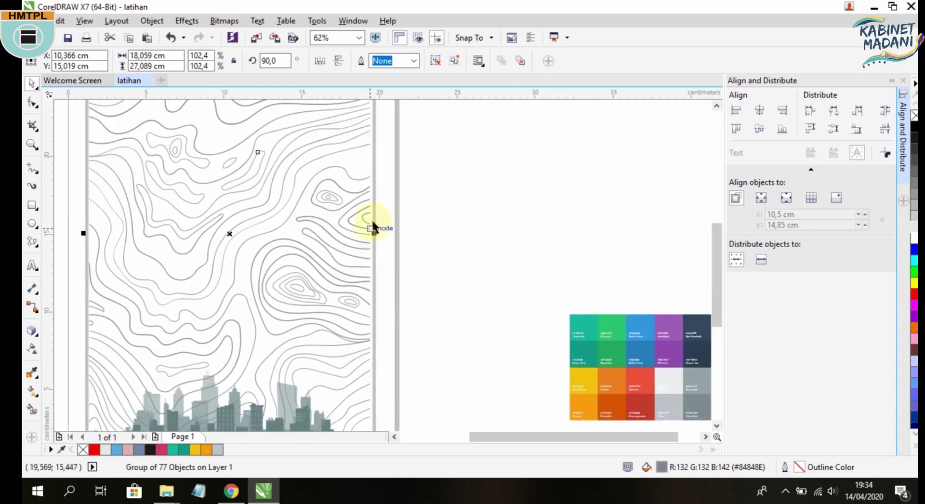
drag(375, 233, 330, 242)
scroll(380, 236, up, 5)
scroll(330, 241, down, 3)
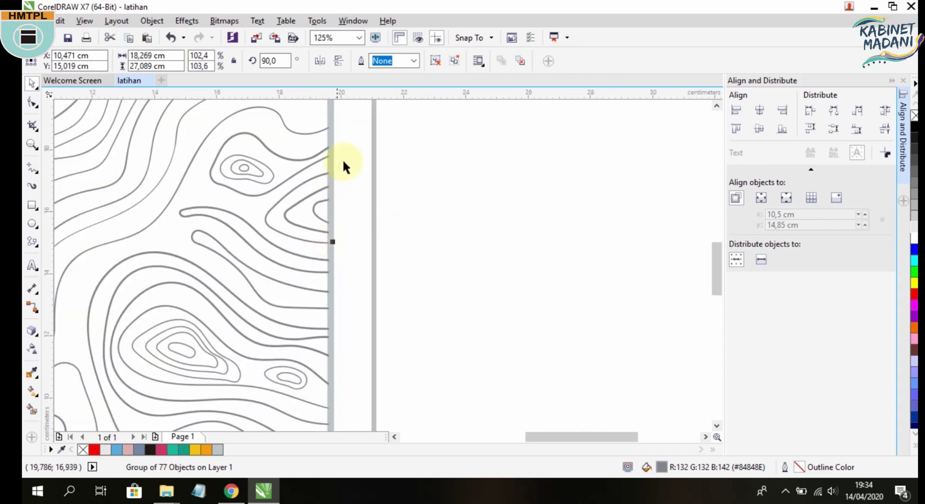
Send the contour-line group to the back of the page and deselect it.
scroll(310, 200, down, 2)
right_click(304, 193)
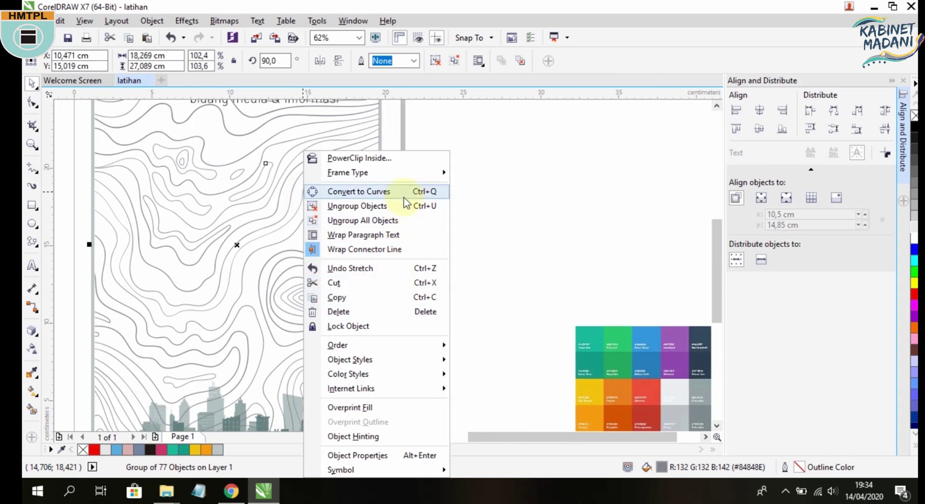
click(408, 347)
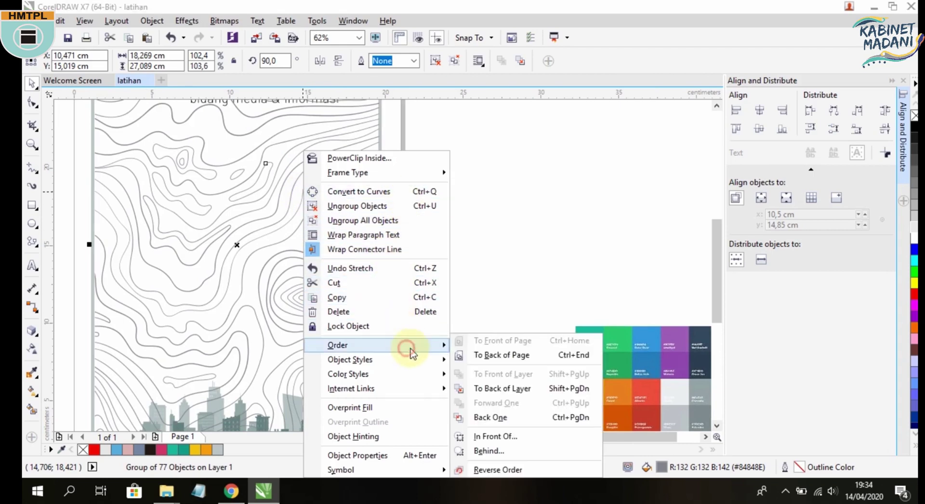
click(522, 355)
click(485, 264)
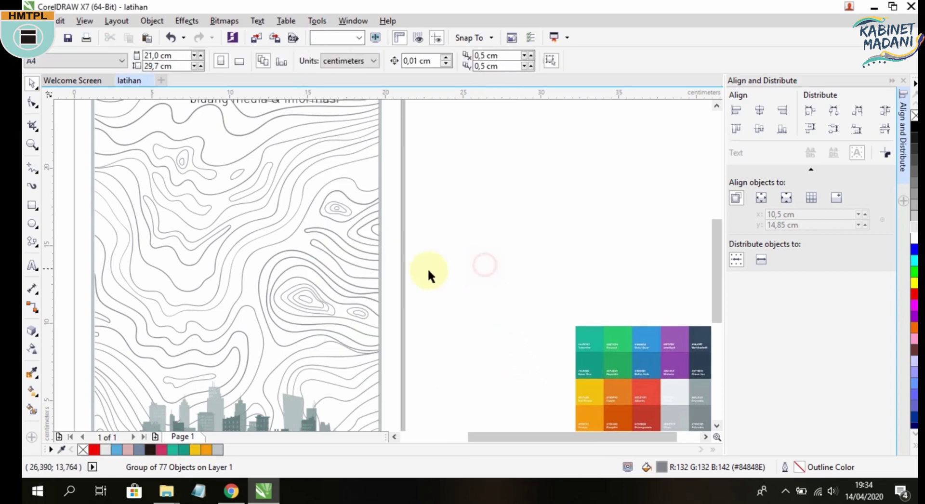
Select the contour-line group and activate the Transparency tool.
scroll(427, 268, down, 1)
click(388, 219)
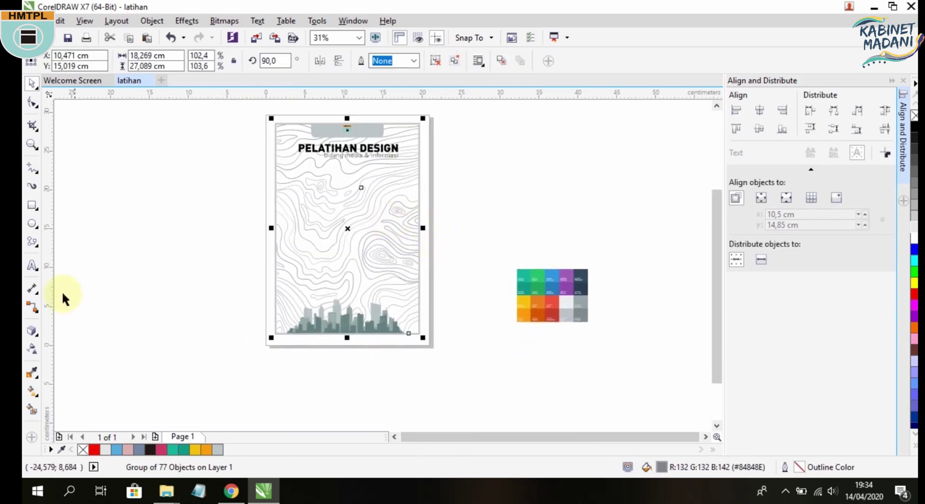
click(34, 351)
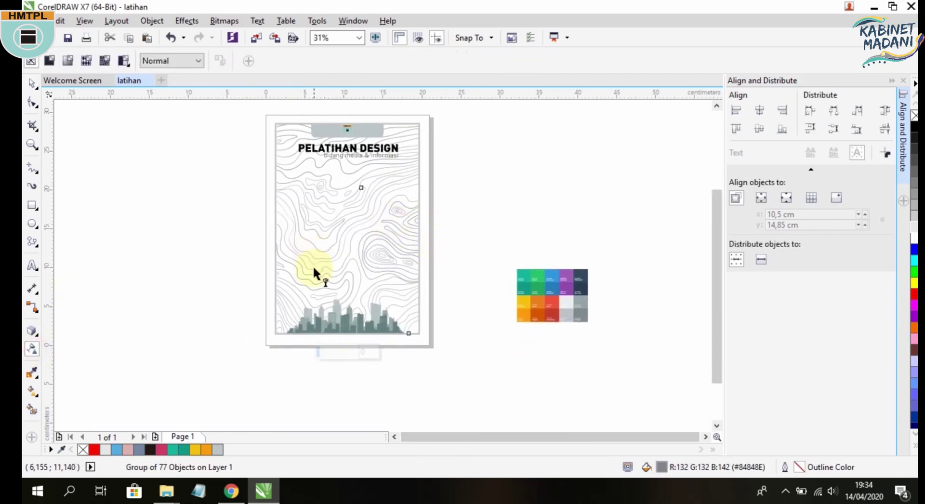
click(300, 304)
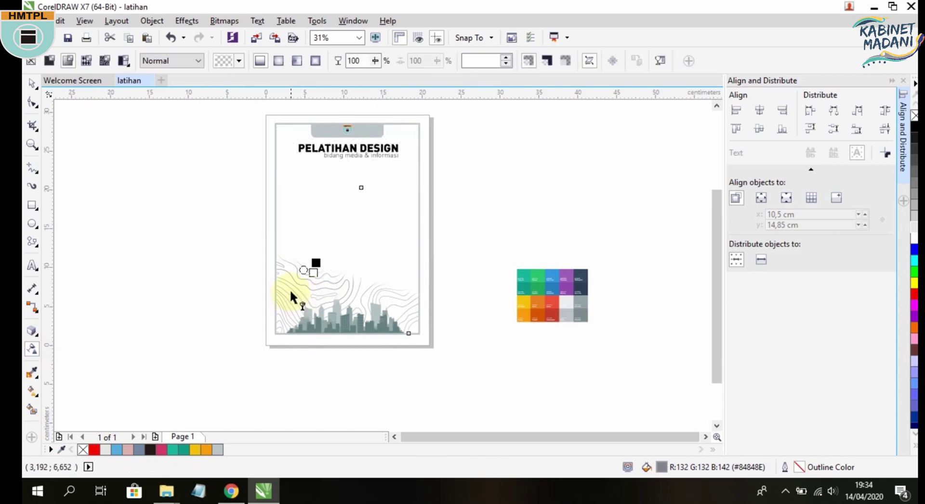
click(292, 292)
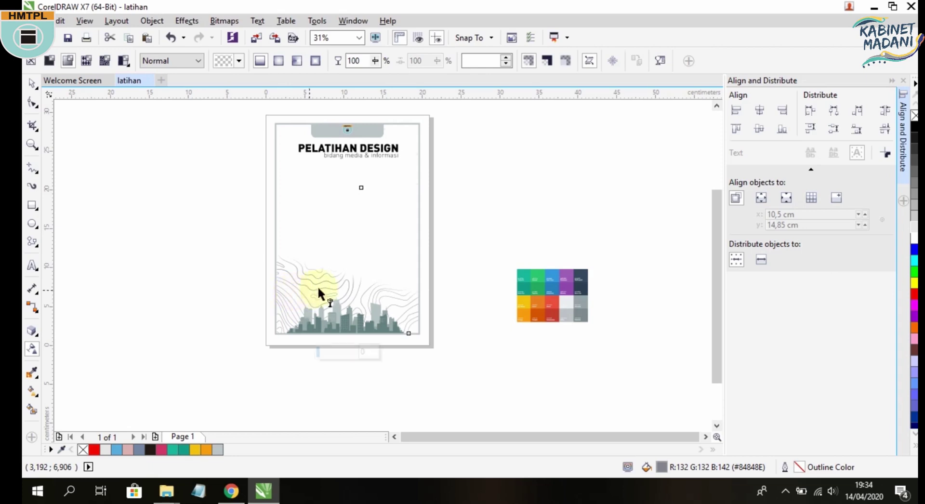
key(ctrl+z)
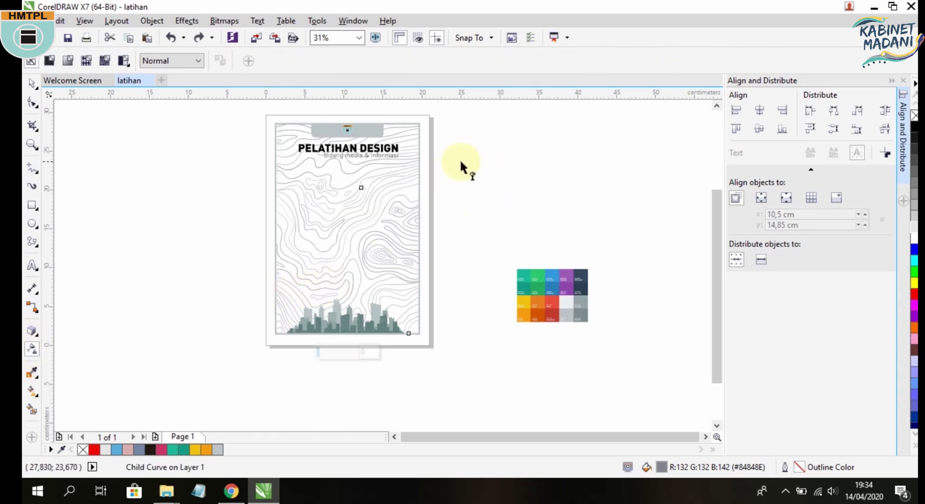
Apply a vertical linear transparency to the contour lines, running from just above the page to below it so they fade toward the skyline.
drag(478, 142, 317, 295)
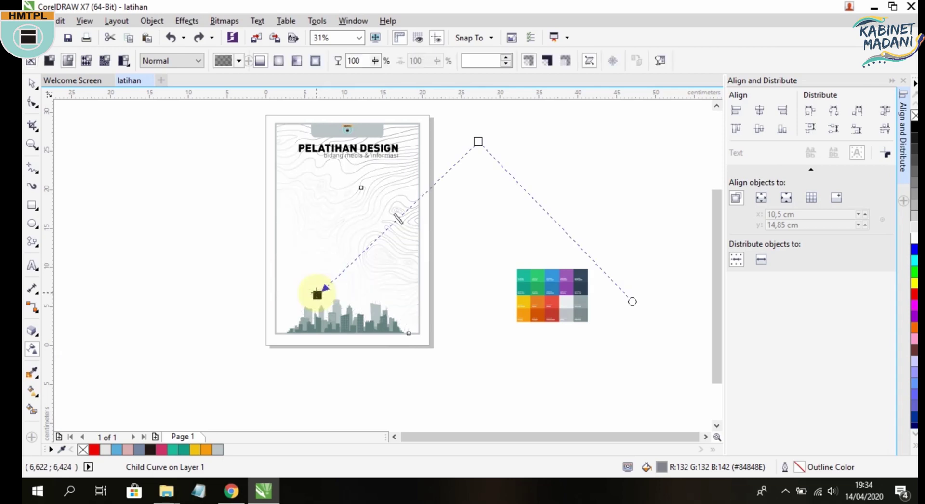
drag(477, 140, 319, 110)
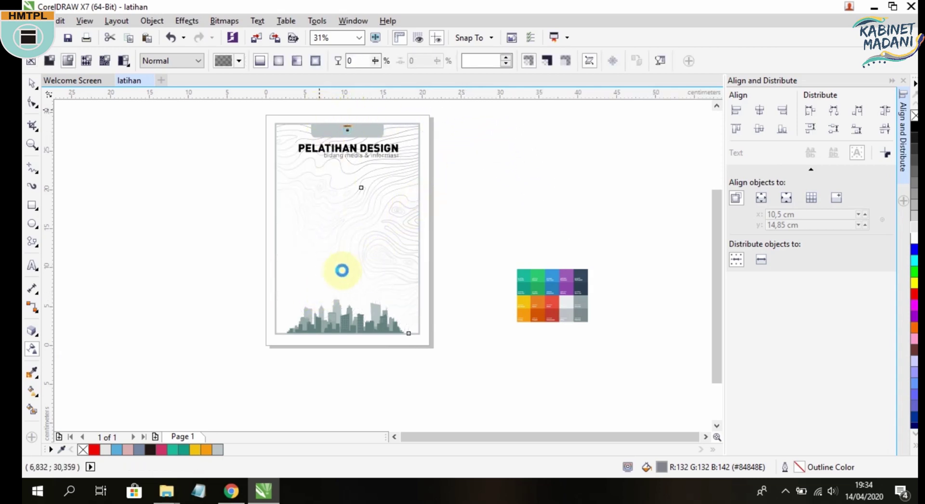
click(334, 291)
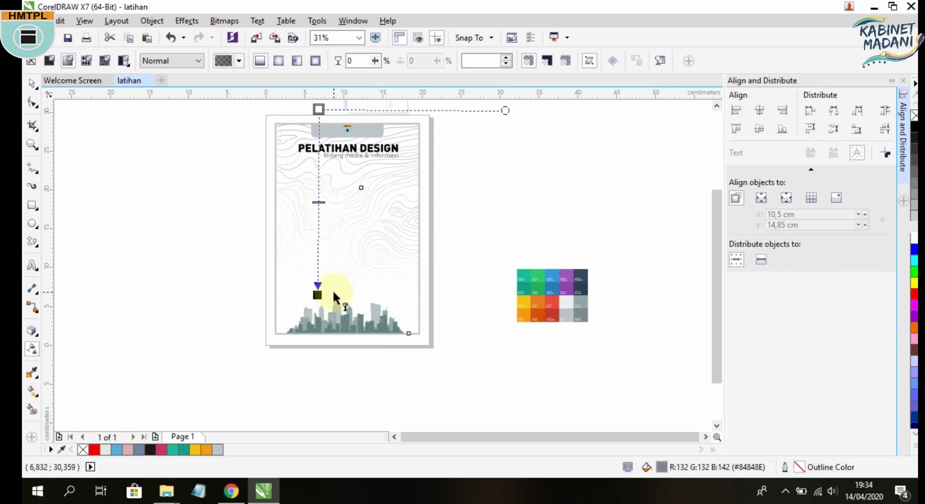
drag(320, 291, 315, 409)
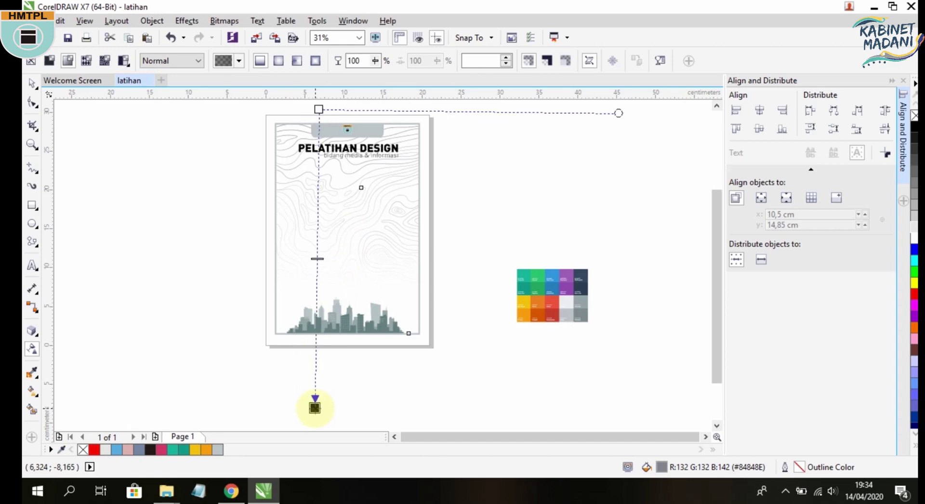
click(31, 83)
click(145, 161)
scroll(380, 169, up, 4)
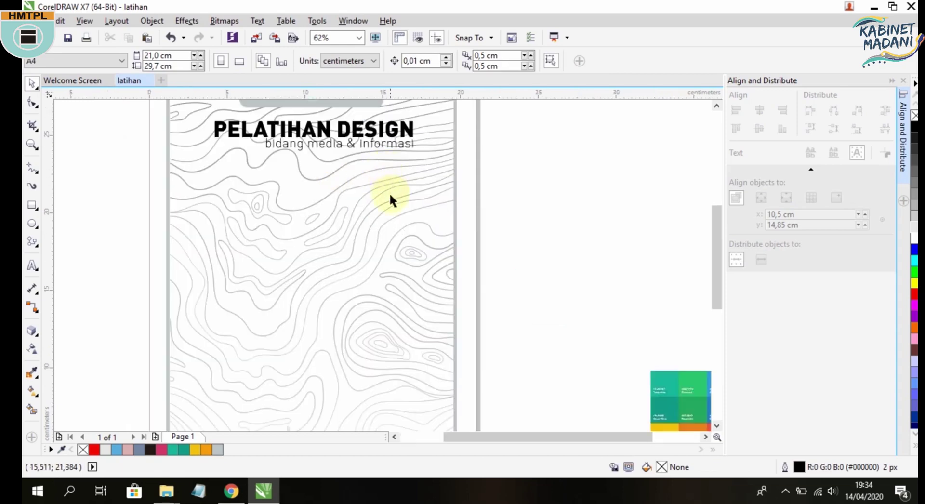
Shorten the contour-line group's vertical linear transparency so it ends at the skyline, deselect the group and return to the Pick tool.
scroll(390, 193, down, 4)
click(32, 348)
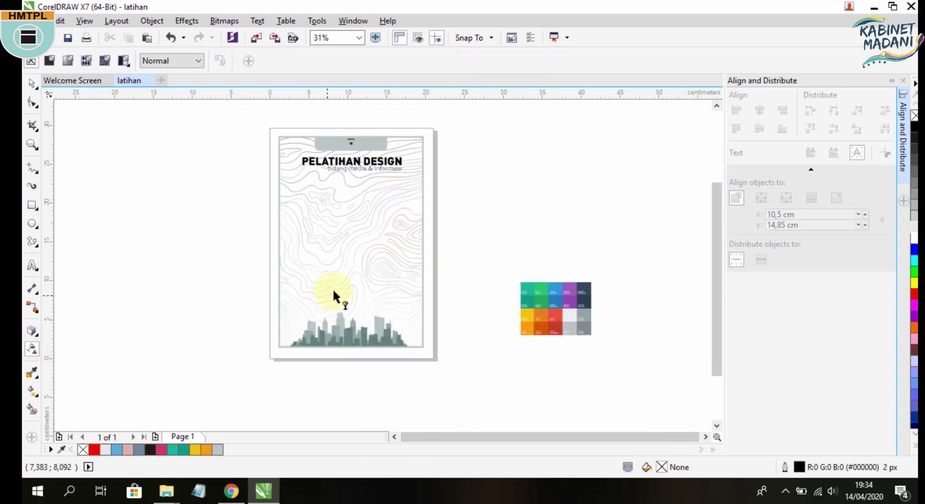
click(376, 267)
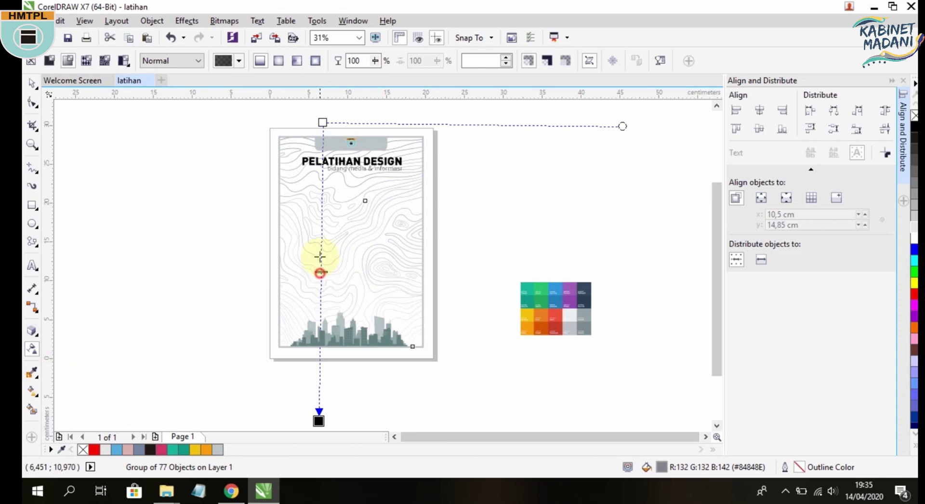
click(337, 217)
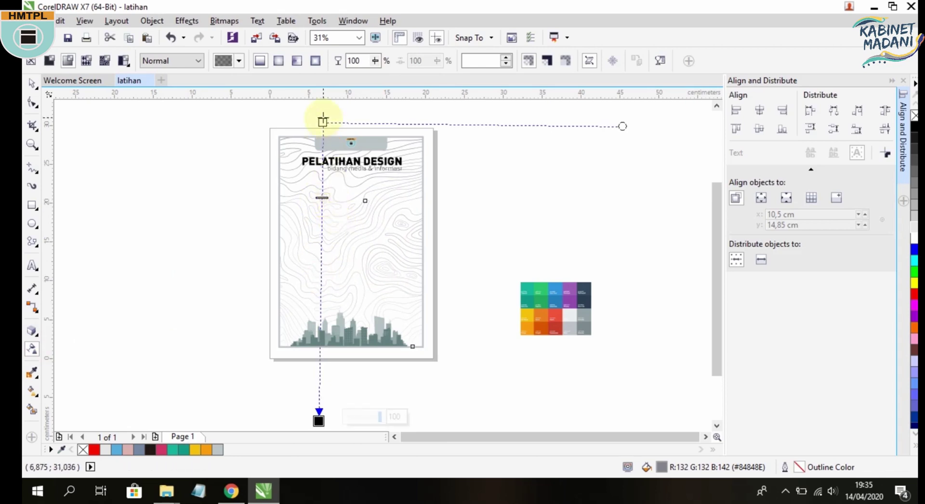
key(ctrl+z)
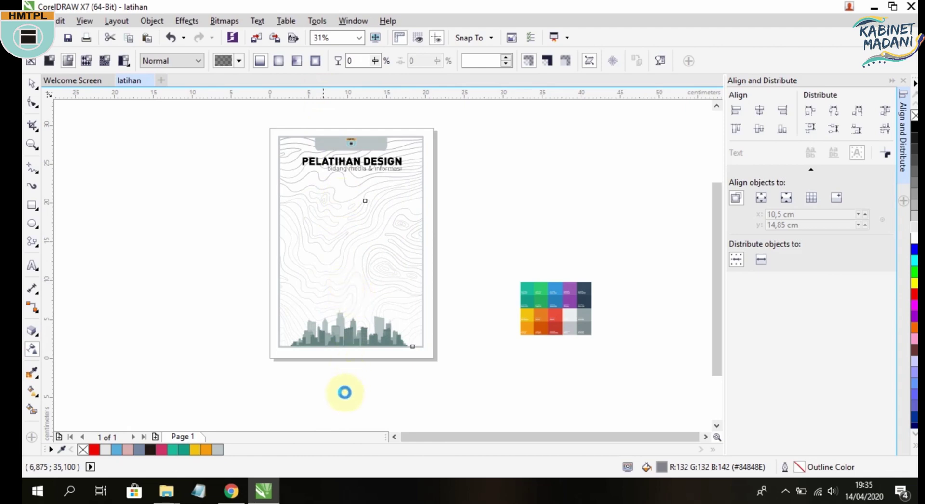
drag(339, 401, 322, 331)
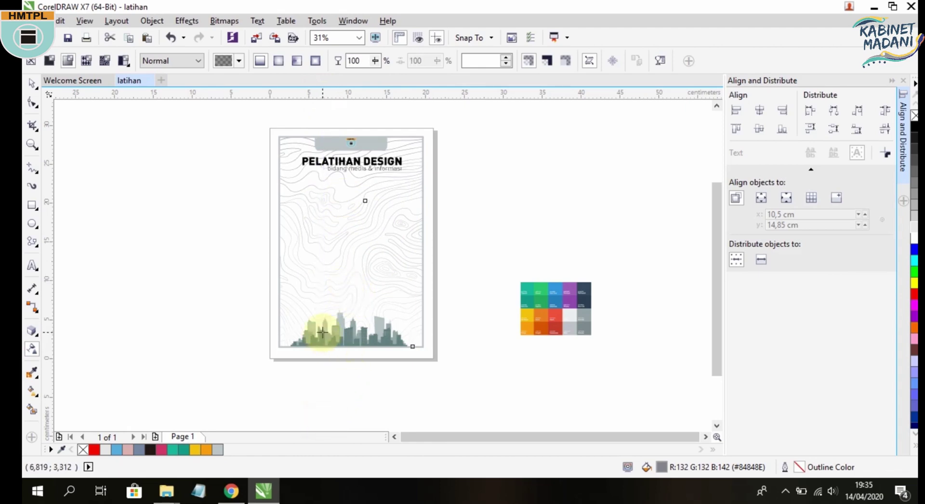
click(322, 332)
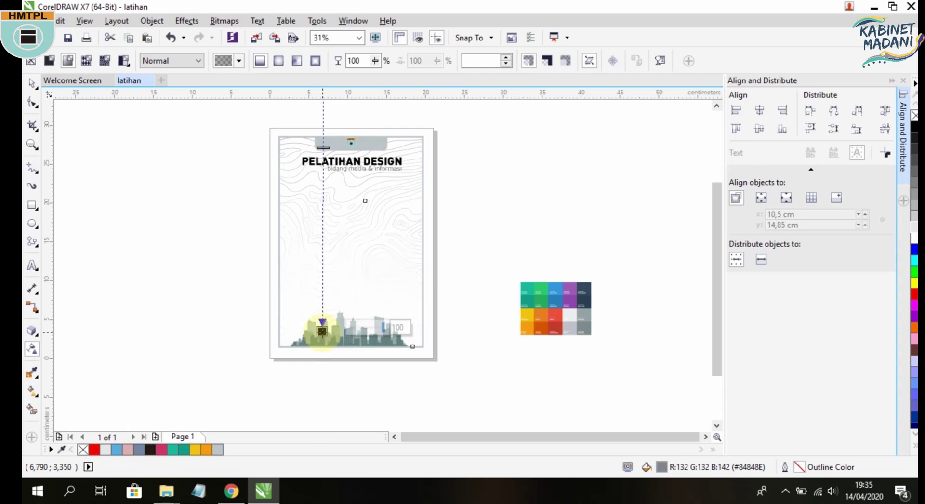
click(208, 219)
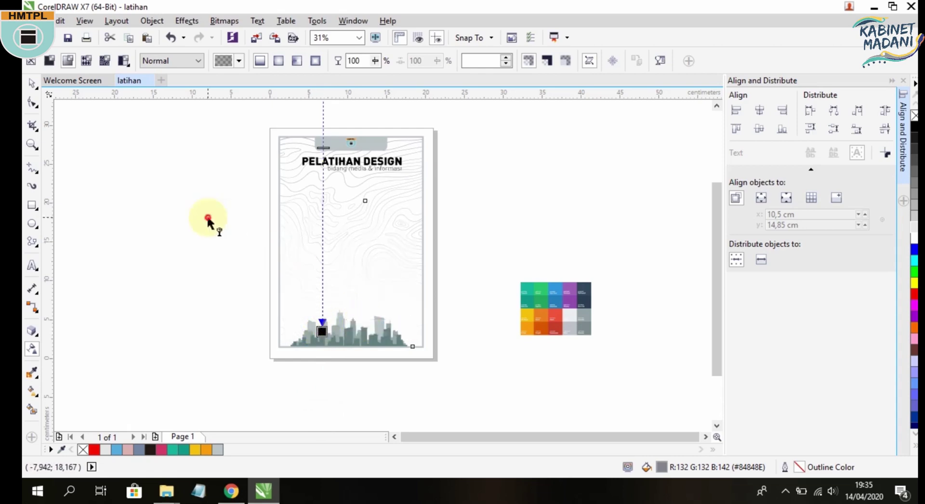
click(31, 86)
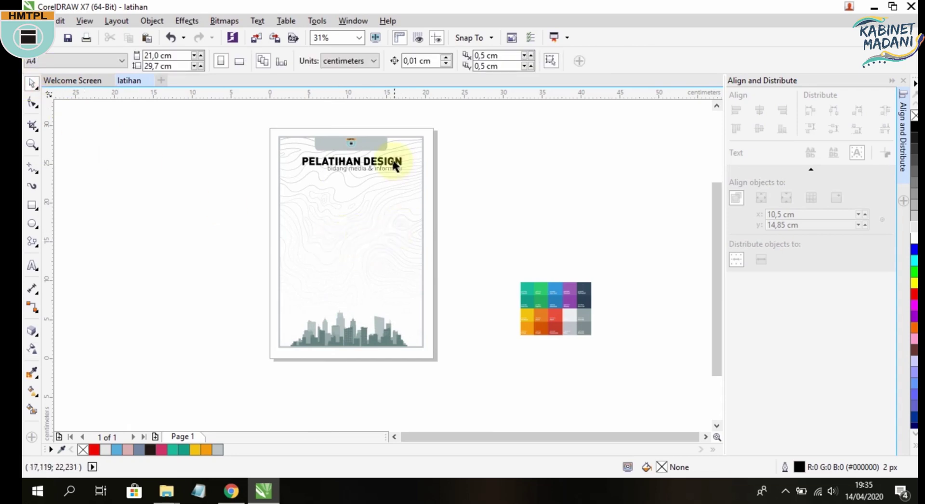
Examine how the contour lines fade behind the title and down toward the skyline.
scroll(394, 165, up, 3)
scroll(514, 221, down, 2)
scroll(417, 325, up, 3)
scroll(413, 316, down, 3)
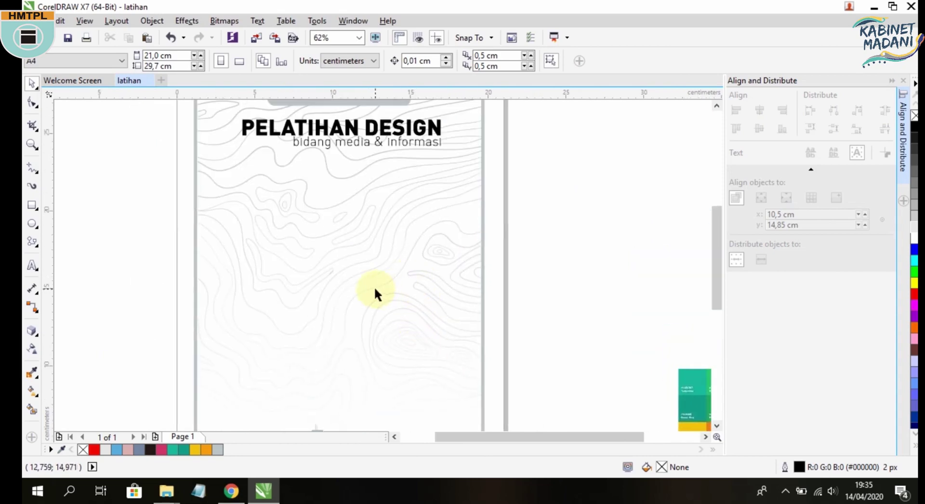
scroll(374, 289, down, 3)
scroll(407, 250, down, 2)
scroll(378, 246, up, 1)
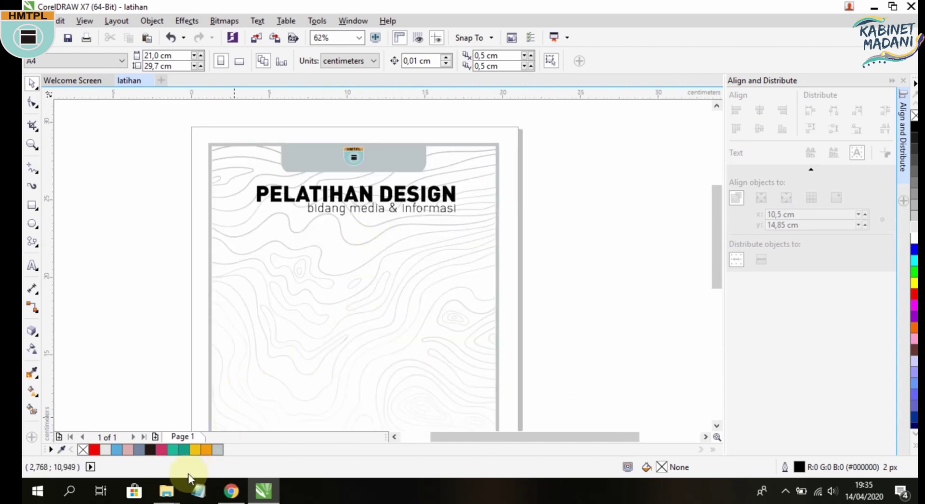
Switch to File Explorer and preview the 1264 image in the Vektor Kajian KWU folder.
mouse_move(164, 492)
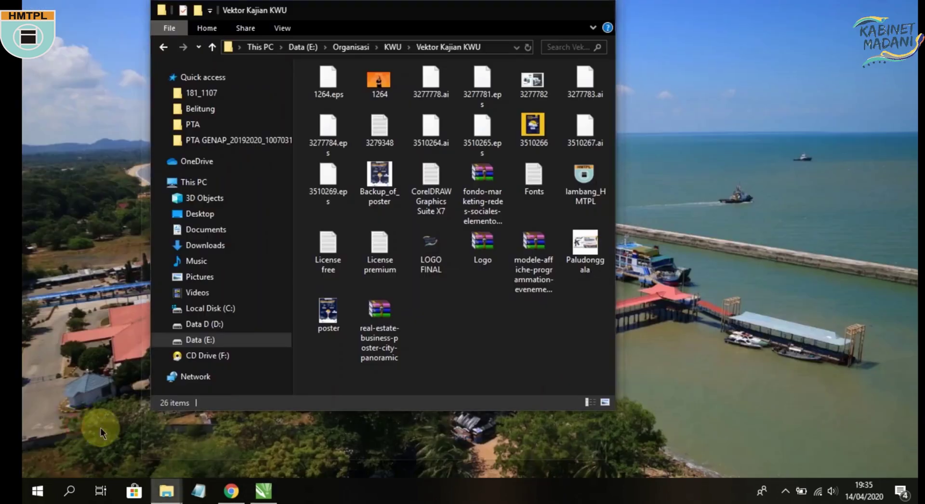
click(100, 427)
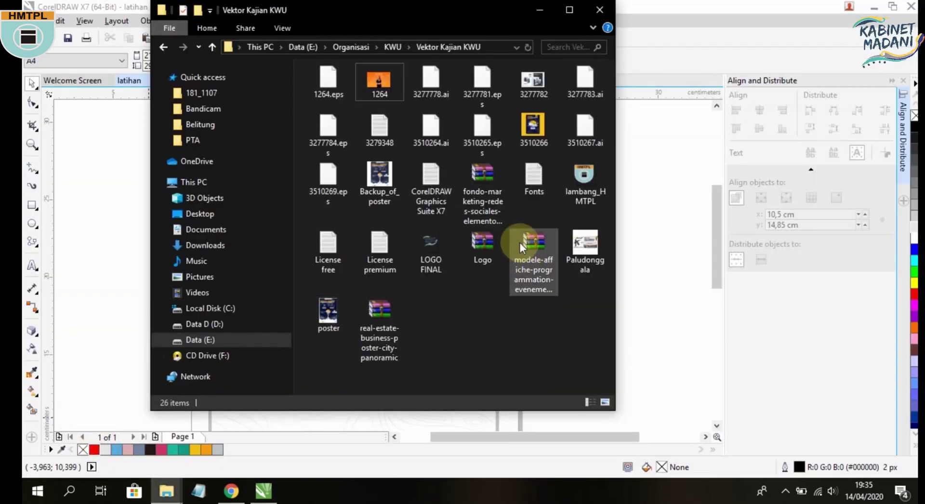
click(388, 93)
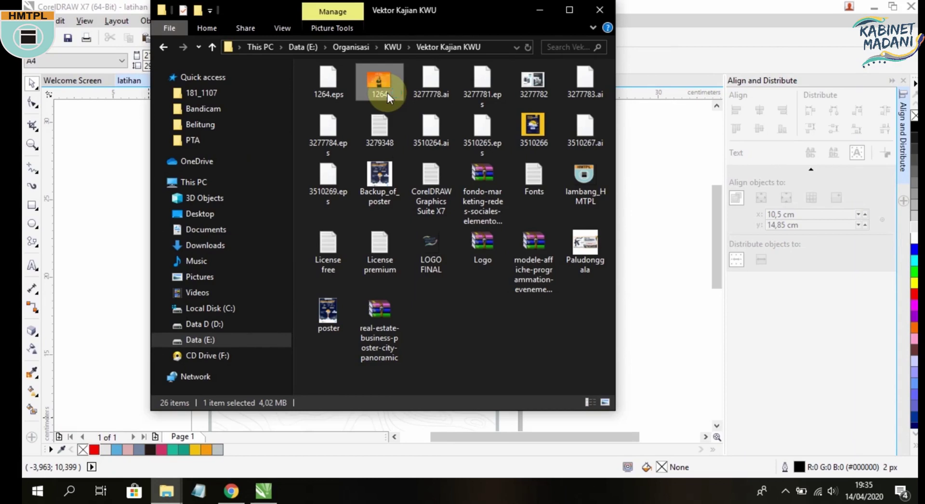
double_click(388, 92)
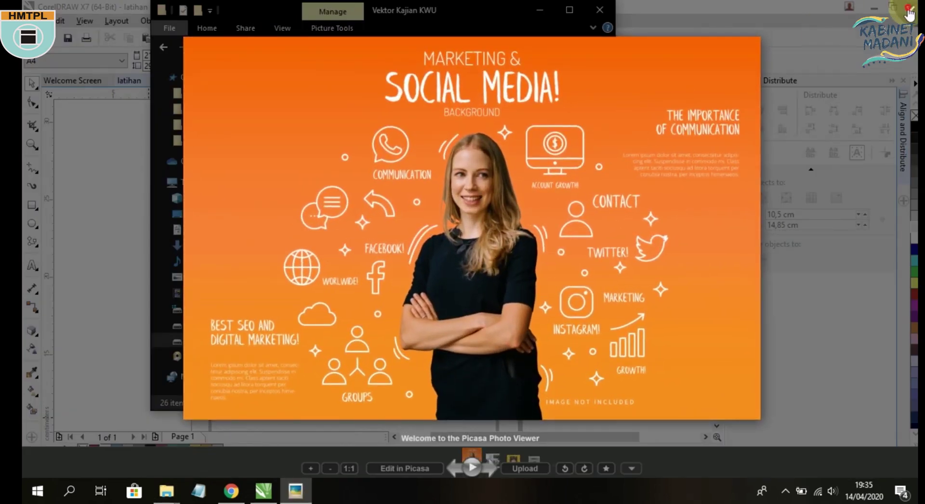
click(909, 10)
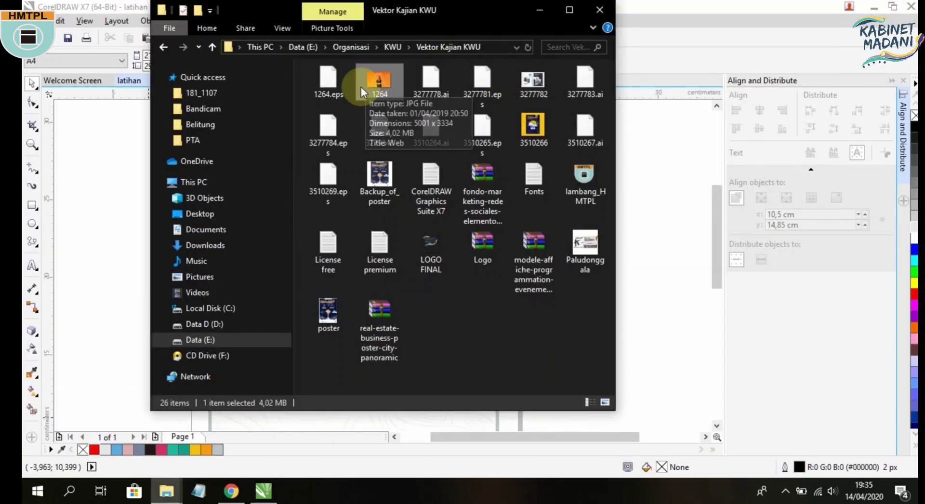
Place the 1264 image from the Vektor Kajian KWU folder into the latihan document in CorelDRAW.
drag(378, 82, 92, 199)
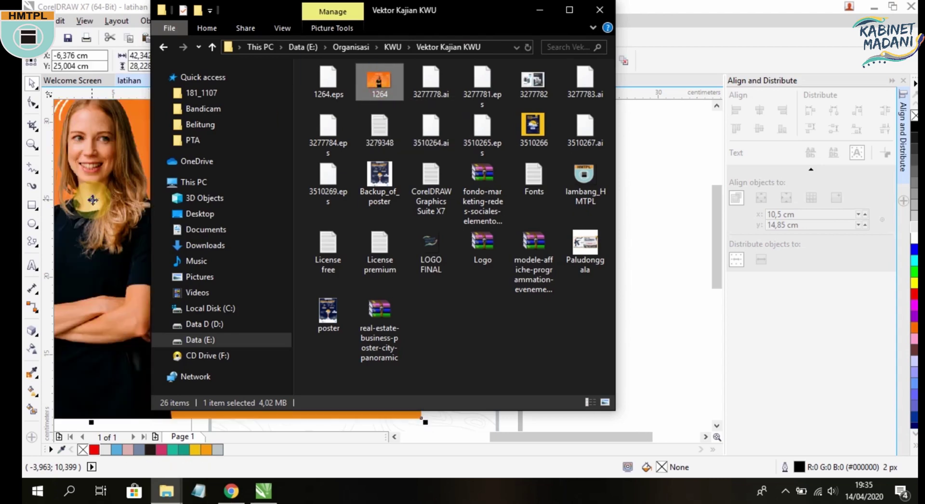
click(92, 200)
key(alt+f)
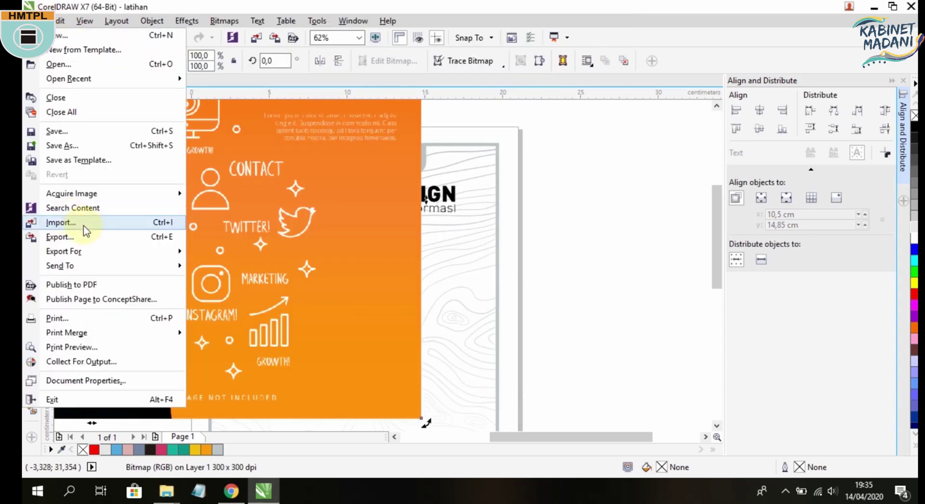
click(541, 279)
scroll(541, 279, down, 3)
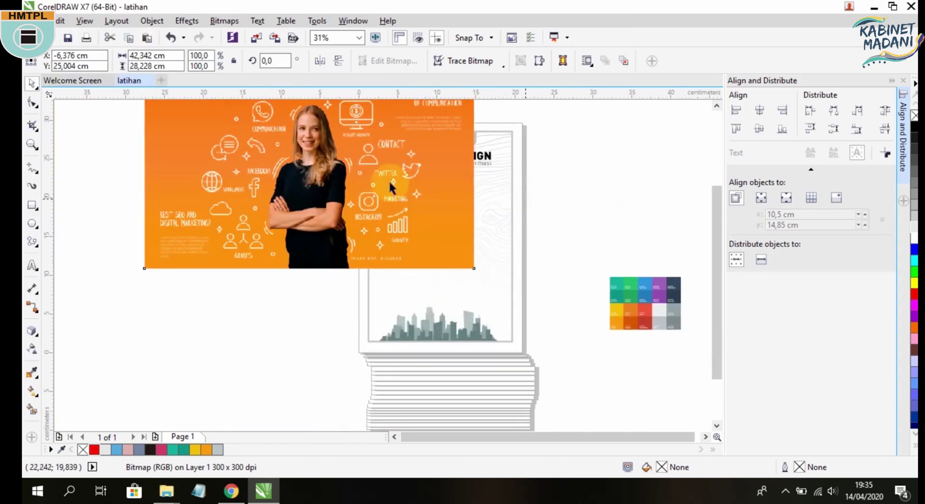
Move the orange social media image beside the page and scale it down to about 33.6 x 22.4 cm.
scroll(261, 198, down, 2)
drag(357, 161, 254, 170)
drag(216, 200, 285, 187)
scroll(261, 193, up, 5)
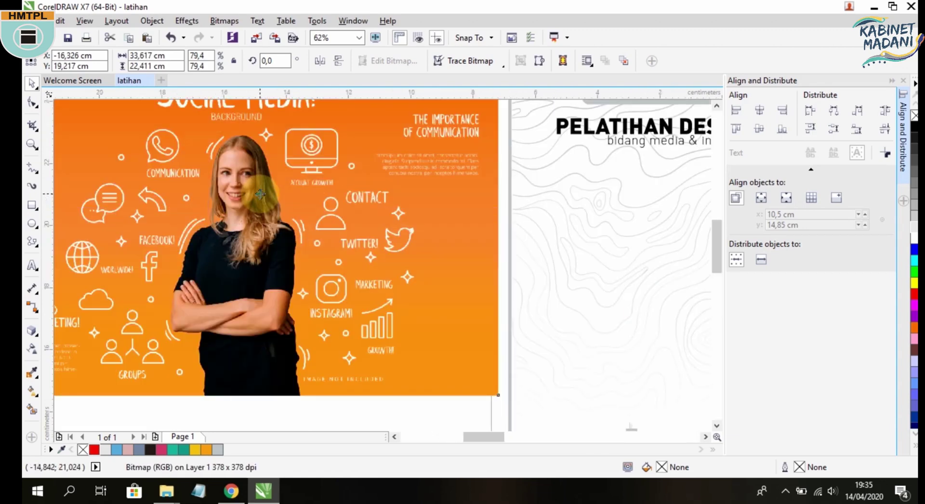
Convert the orange image to a 300 dpi RGB Color (24-bit) bitmap with anti-aliasing and a transparent background.
scroll(233, 193, up, 2)
scroll(231, 193, down, 6)
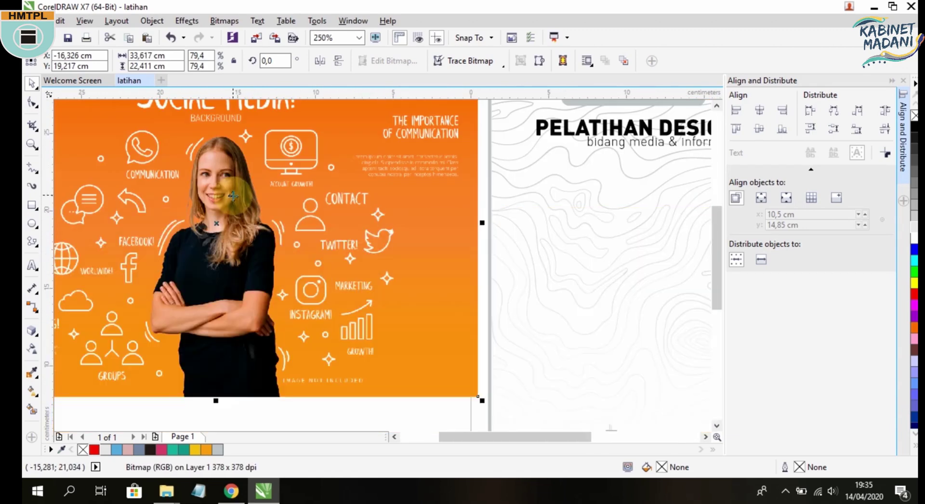
scroll(245, 163, down, 2)
click(224, 20)
click(252, 34)
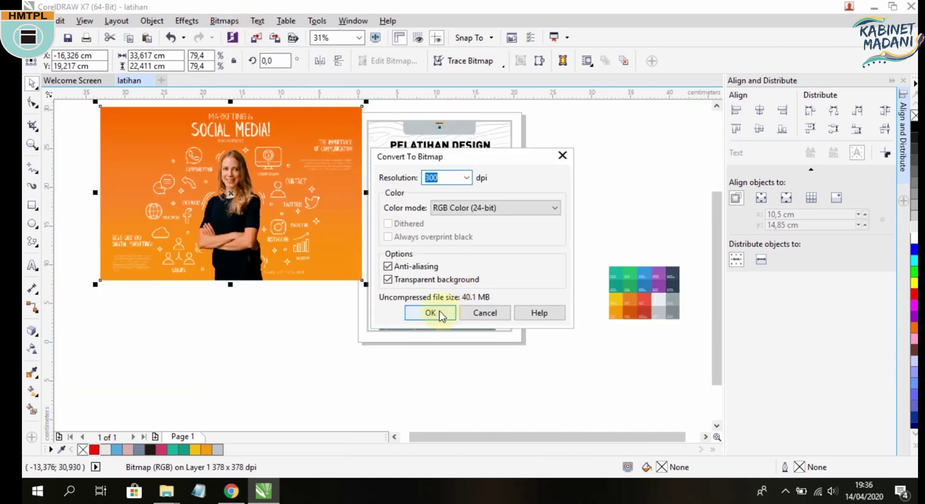
click(436, 315)
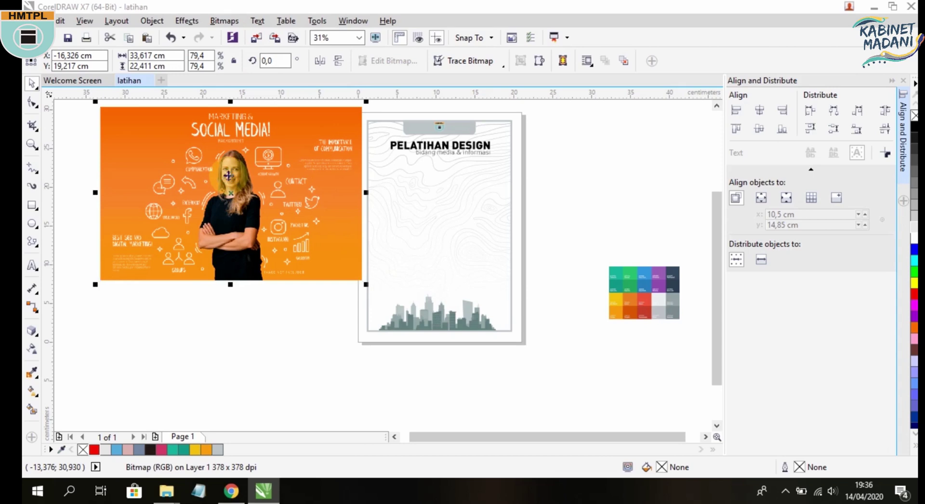
scroll(229, 176, up, 7)
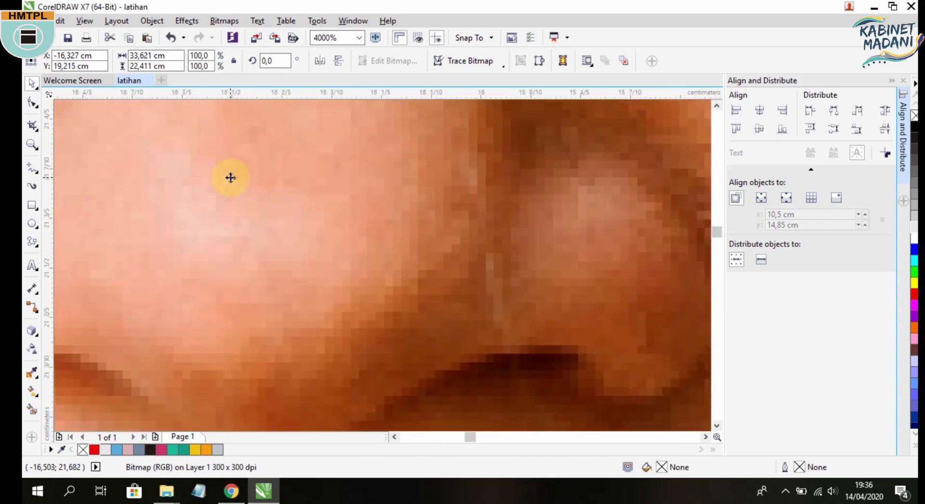
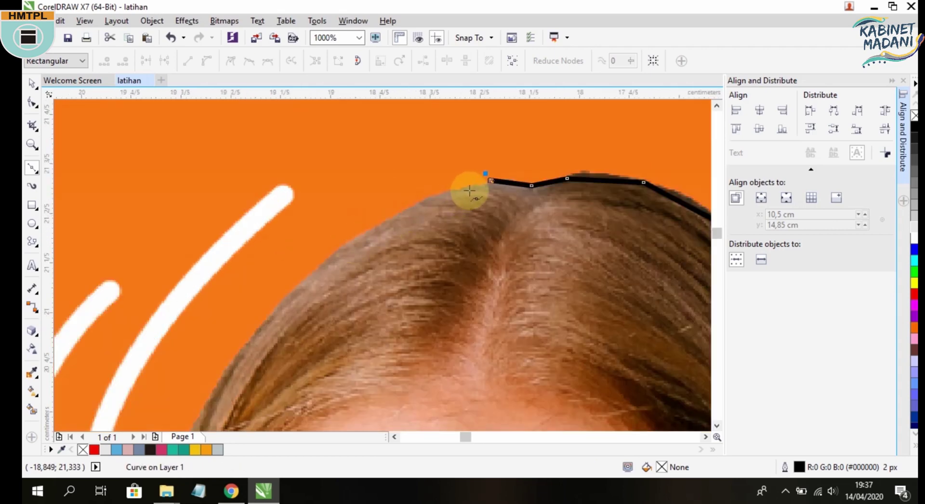
Continue the Bezier outline from the crown of the woman's head down the hairline toward her temple.
scroll(436, 190, up, 1)
click(342, 218)
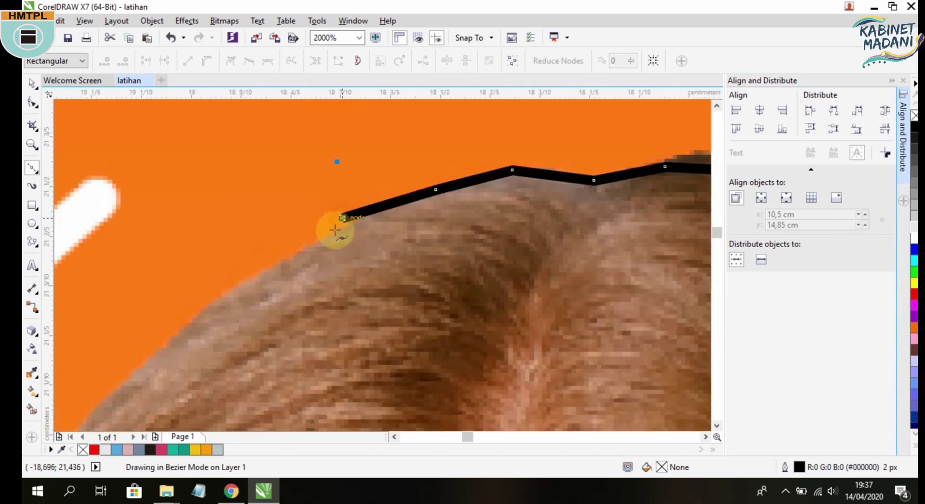
click(306, 247)
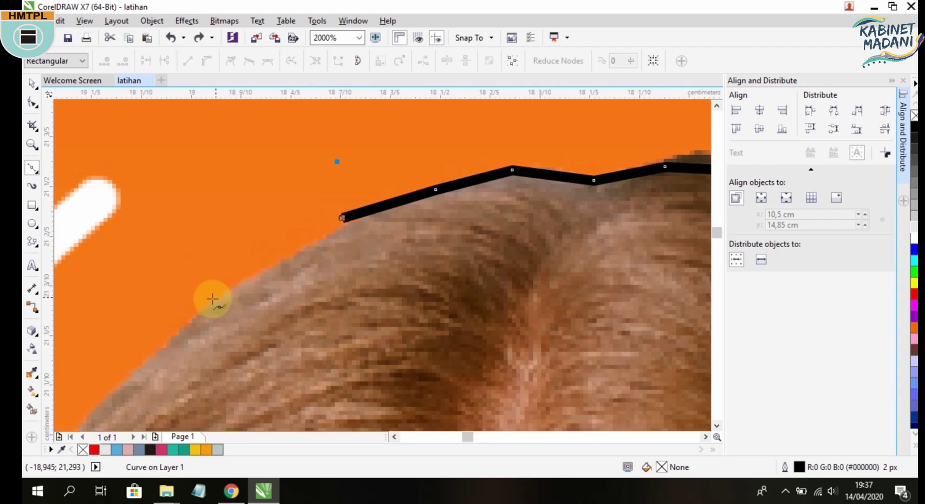
scroll(201, 310, down, 3)
scroll(408, 244, up, 1)
click(405, 246)
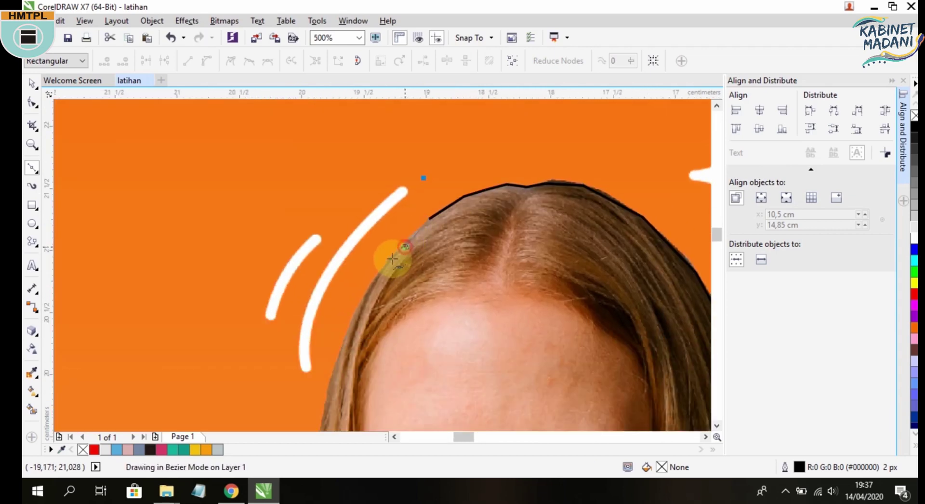
click(369, 286)
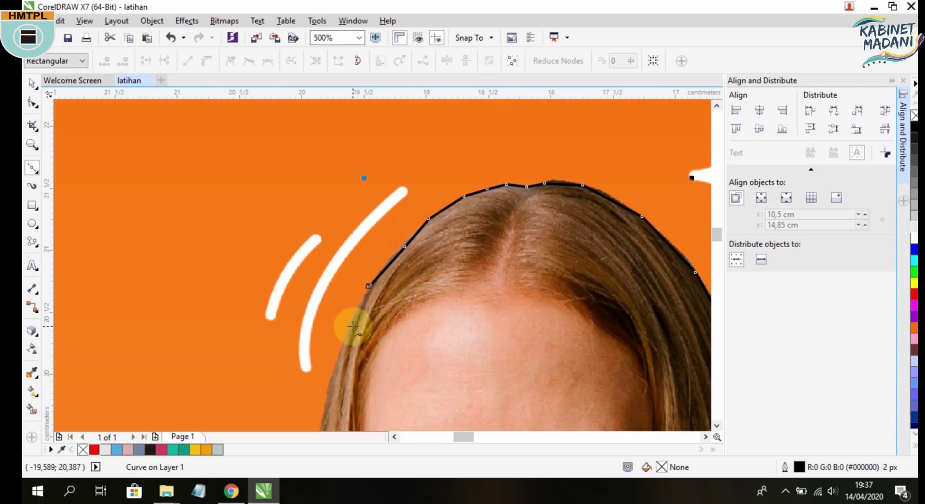
Extend the Bezier outline down the outer edge of the woman's hair from temple to mouth level.
scroll(348, 327, down, 2)
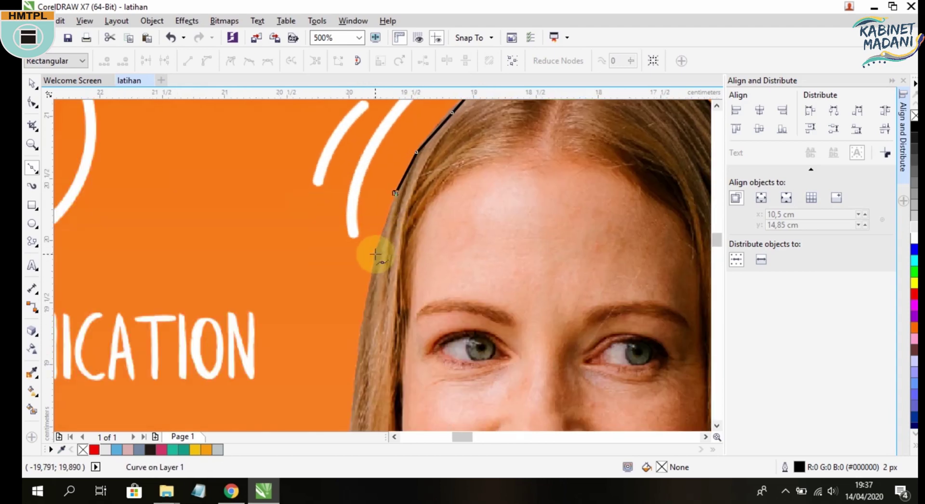
click(375, 254)
scroll(381, 246, down, 2)
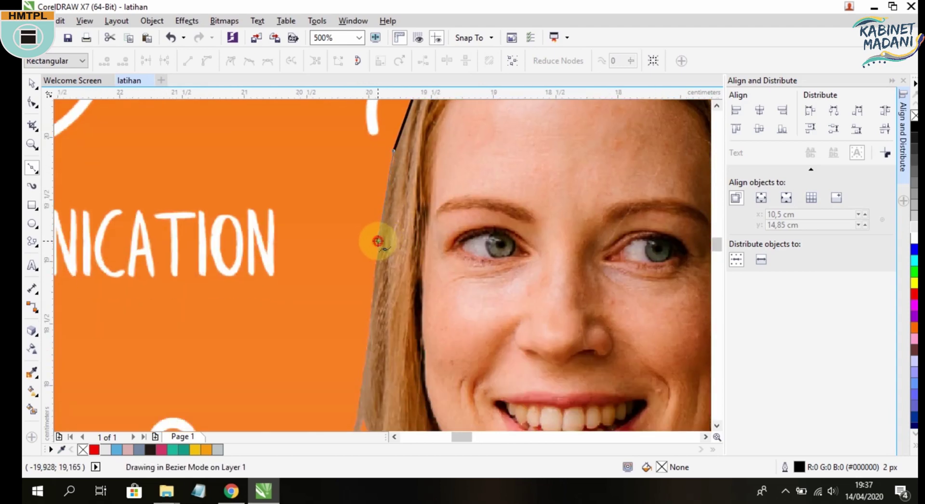
click(378, 241)
scroll(378, 226, down, 3)
click(382, 204)
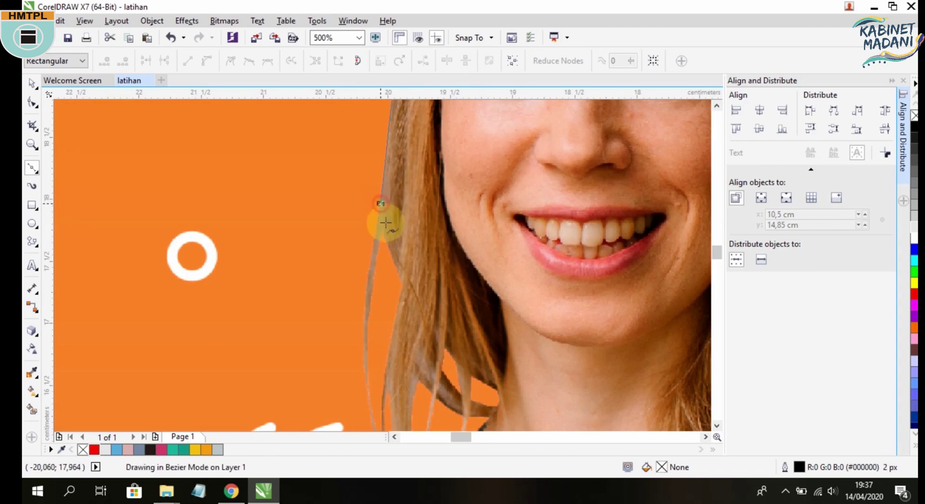
Extend the Bezier outline from mouth level down the woman's hair and in to the side of her neck.
click(383, 236)
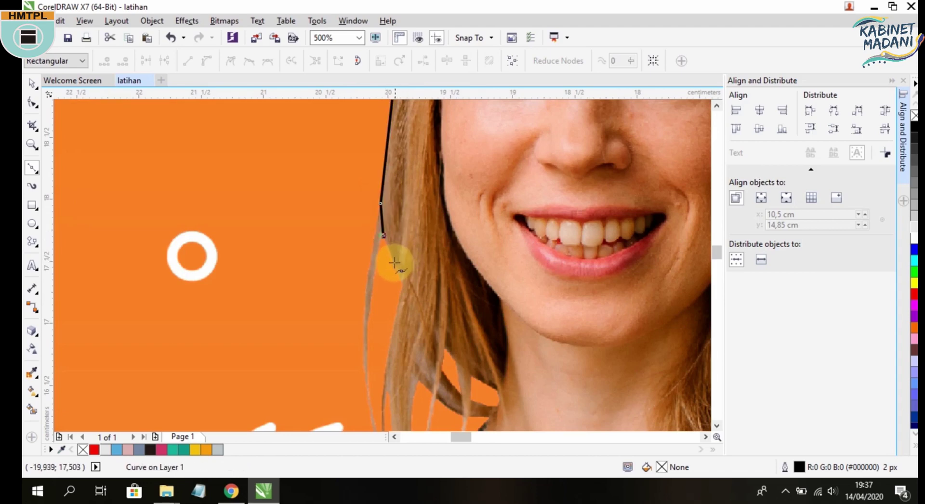
click(393, 263)
click(399, 279)
scroll(405, 337, down, 3)
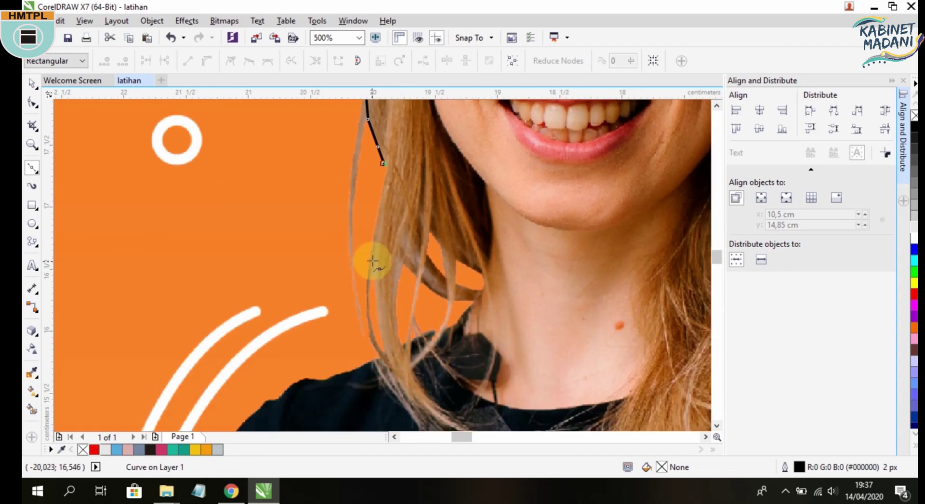
click(427, 229)
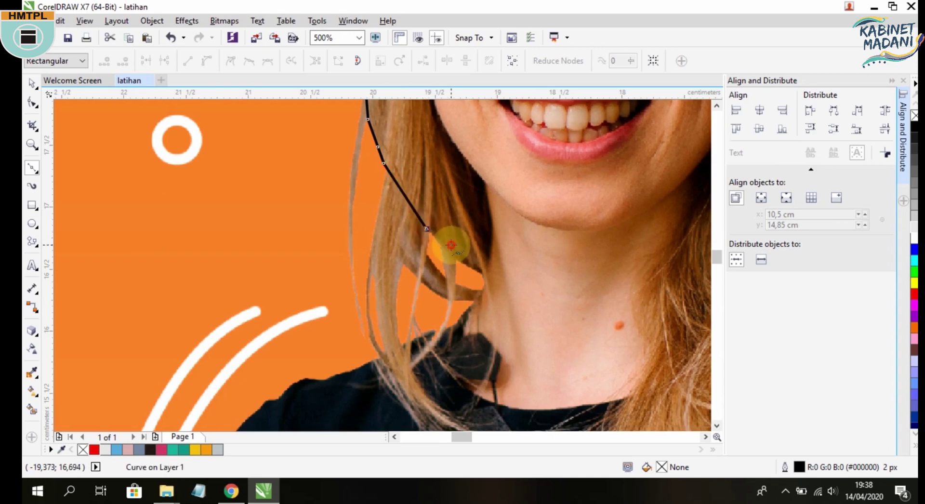
click(450, 244)
click(472, 263)
click(478, 273)
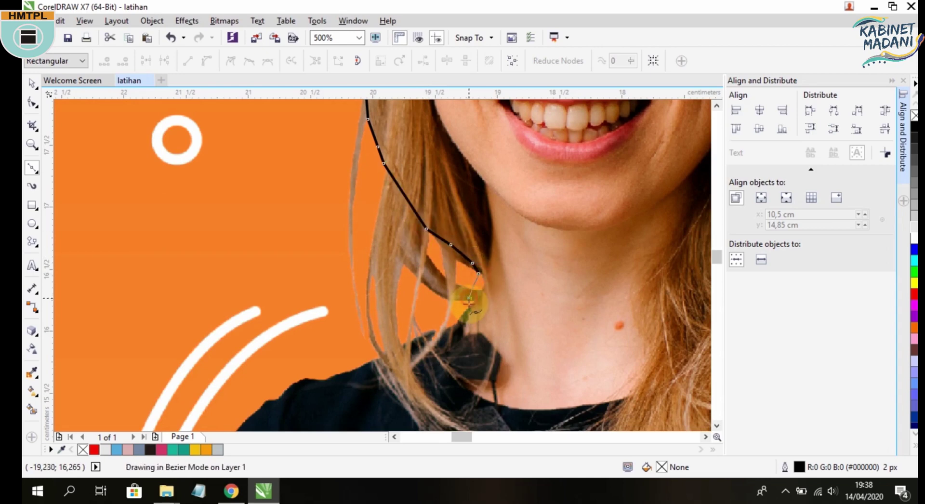
click(469, 299)
key(ctrl+z)
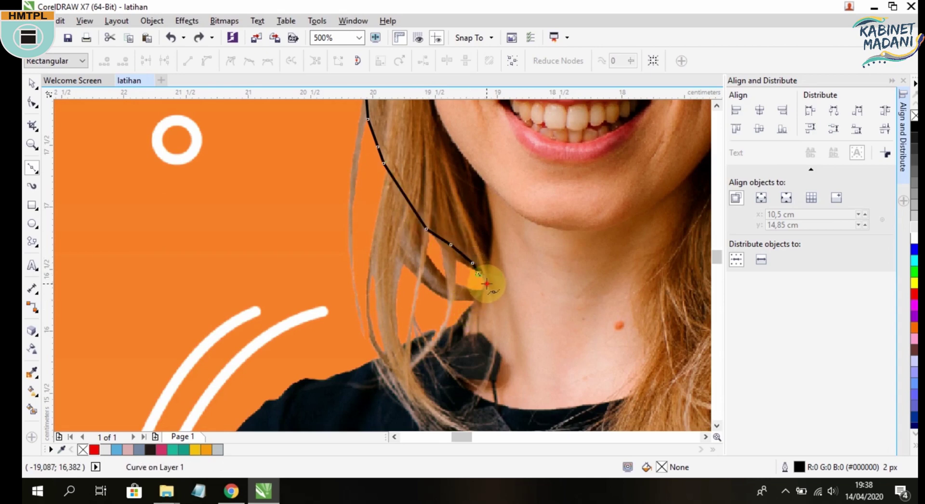
click(486, 284)
Continue the Bezier outline from the neck across the shoulder to the upper sleeve.
scroll(487, 284, down, 3)
scroll(471, 250, up, 2)
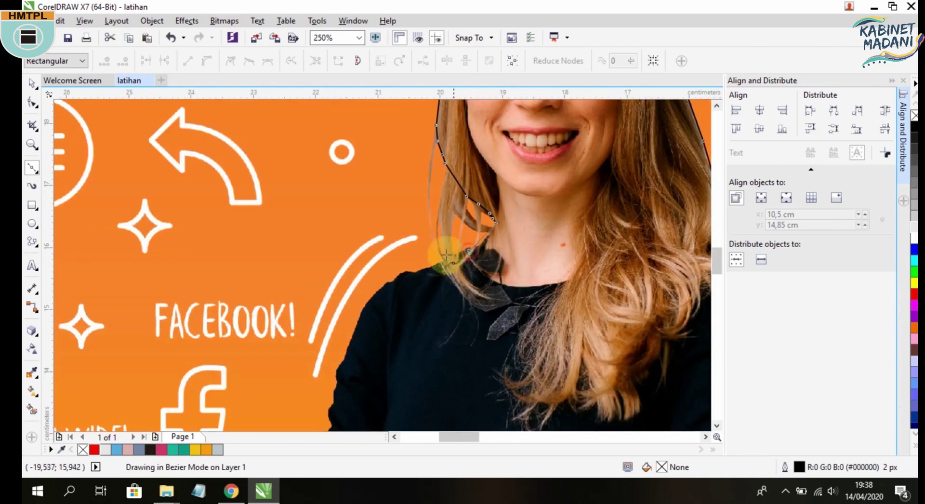
click(434, 265)
click(408, 268)
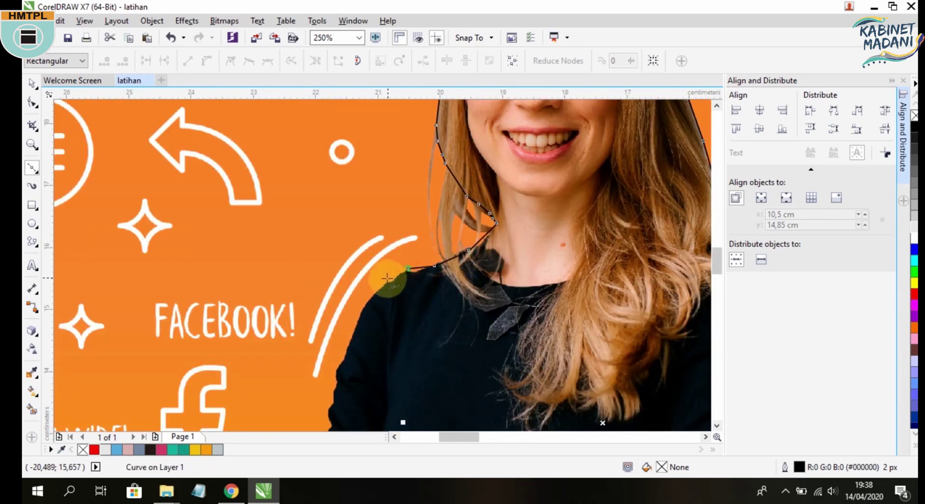
click(382, 289)
click(362, 313)
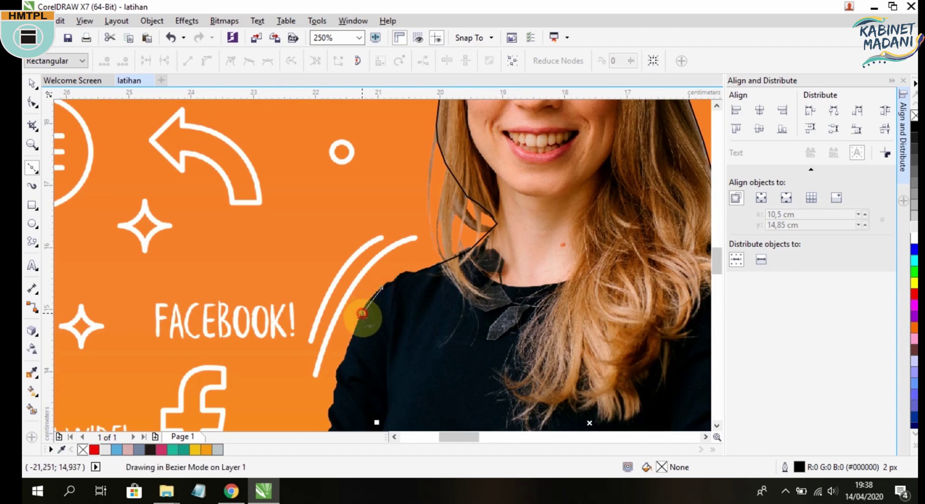
Trace the outer edge of the sleeve with the Bezier outline down to the top of the bare forearm.
scroll(362, 314, down, 3)
click(352, 275)
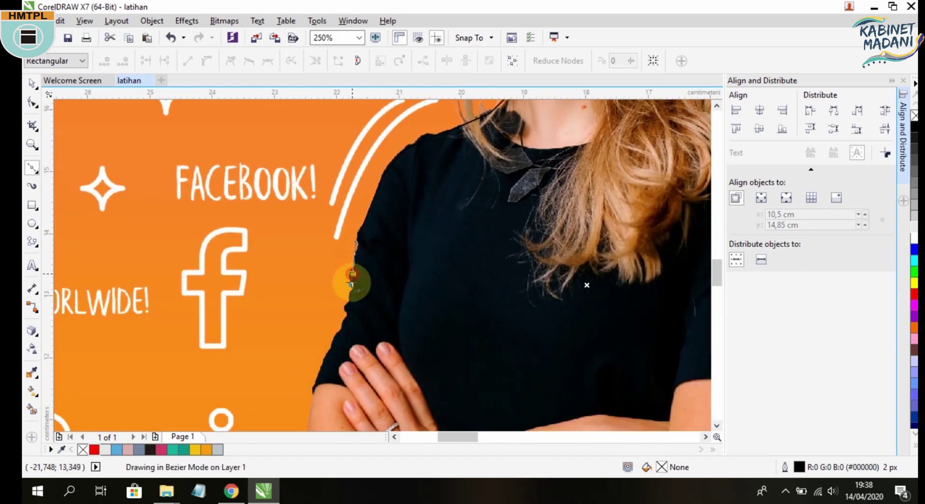
click(346, 323)
scroll(343, 333, down, 3)
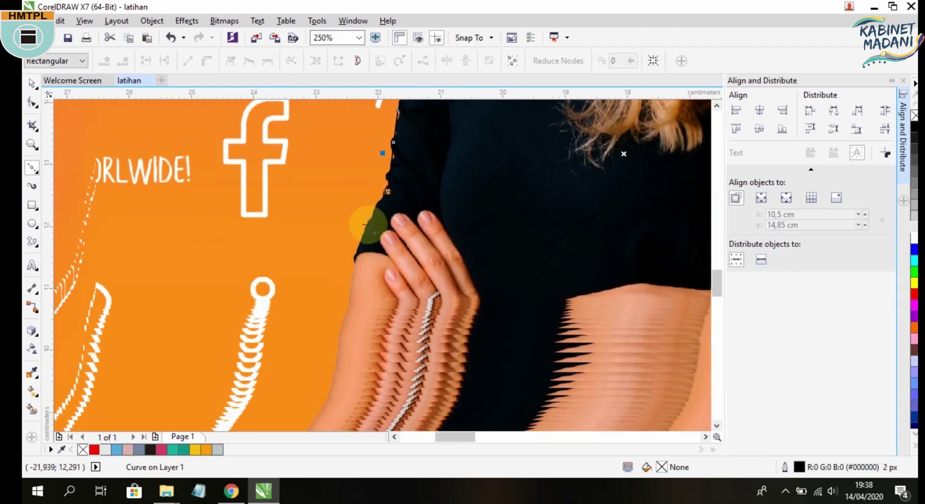
click(348, 305)
Continue the Bezier outline around the elbow and along the underside of the forearm toward the waist.
scroll(337, 217, down, 3)
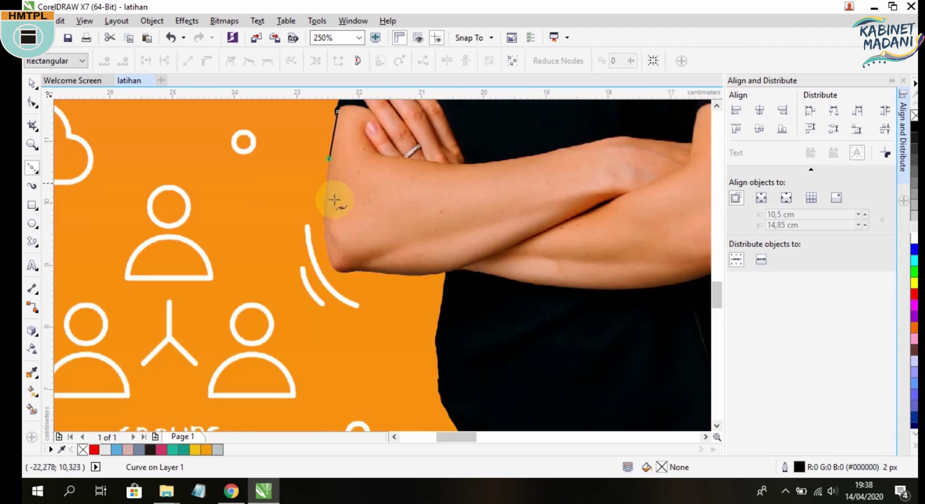
click(324, 233)
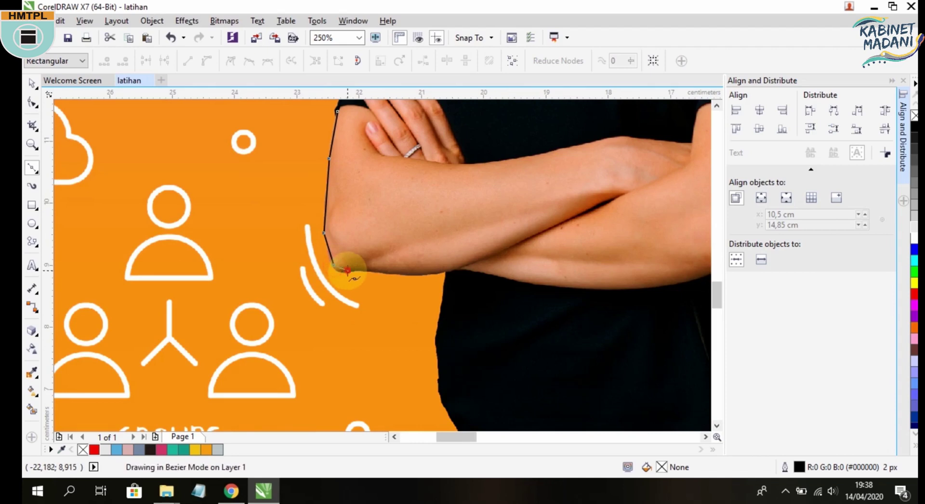
click(348, 270)
click(373, 270)
click(391, 269)
click(418, 272)
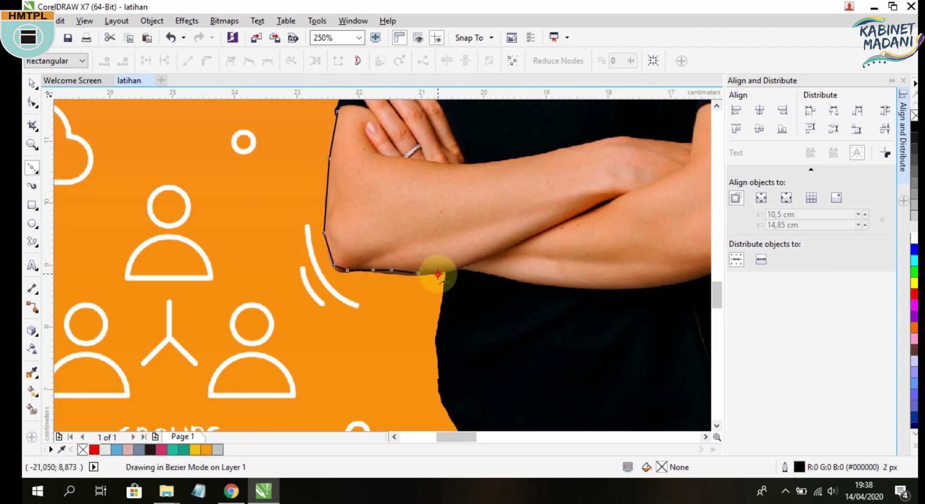
Trace the waist and hip down to the image's lower edge and close the Bezier outline at its starting node.
scroll(451, 316, down, 5)
click(368, 152)
click(371, 199)
click(383, 227)
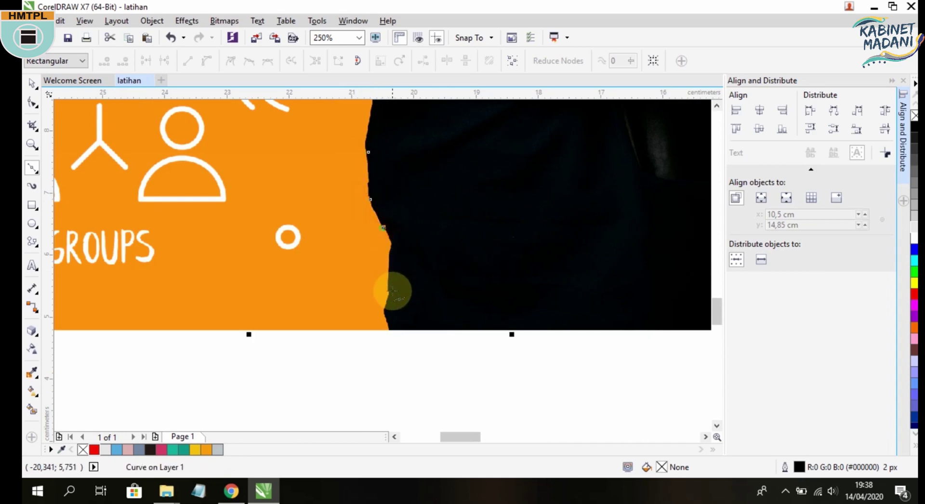
click(393, 314)
scroll(508, 303, right, 5)
scroll(508, 304, down, 3)
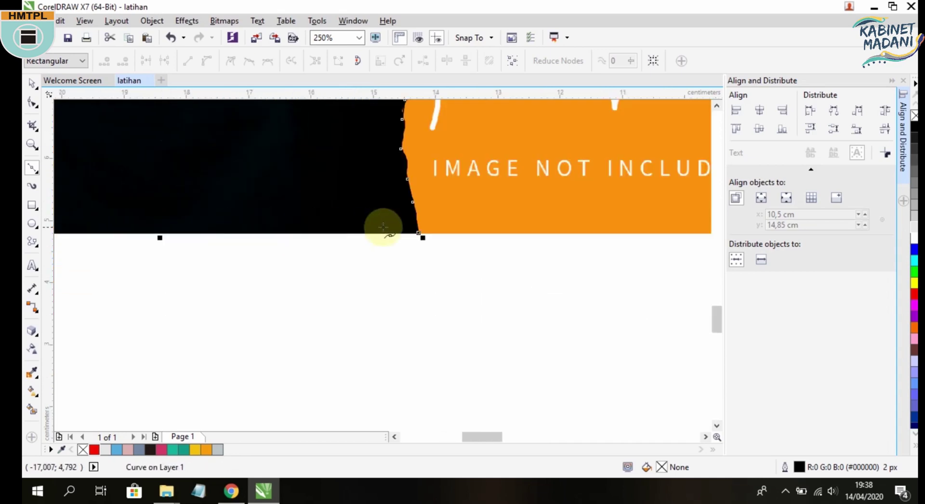
click(419, 234)
scroll(416, 239, down, 4)
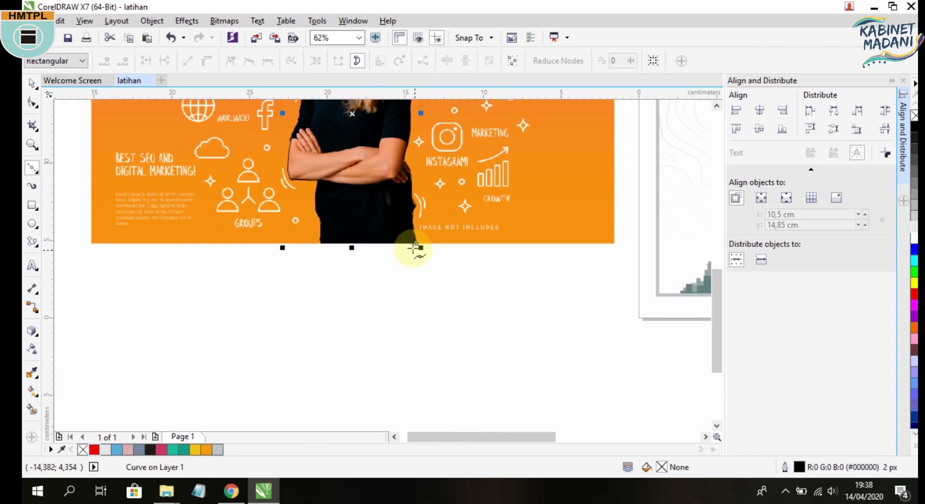
Intersect the closed outline with the orange image to cut out the woman.
click(33, 83)
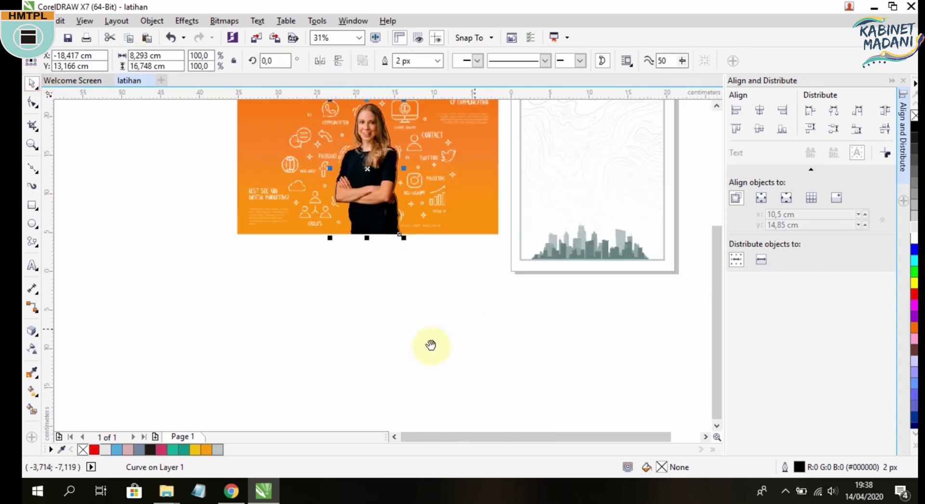
scroll(337, 260, up, 3)
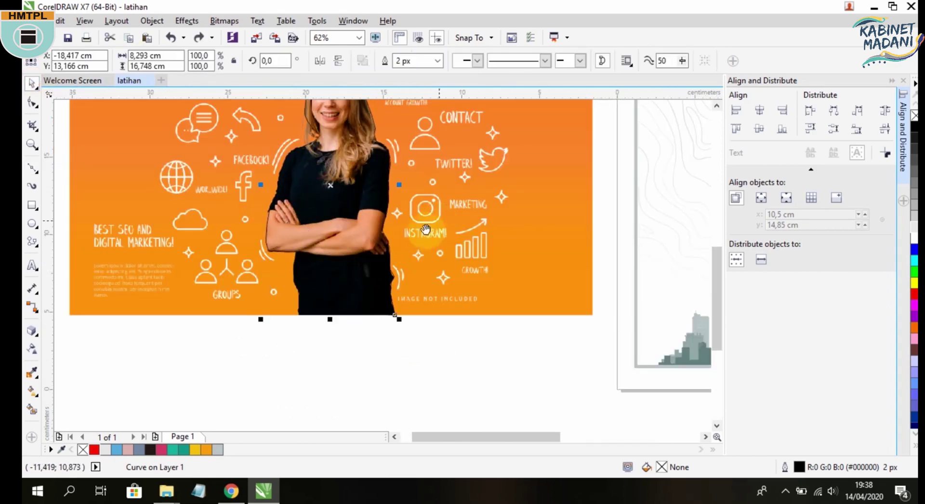
key(ctrl+z)
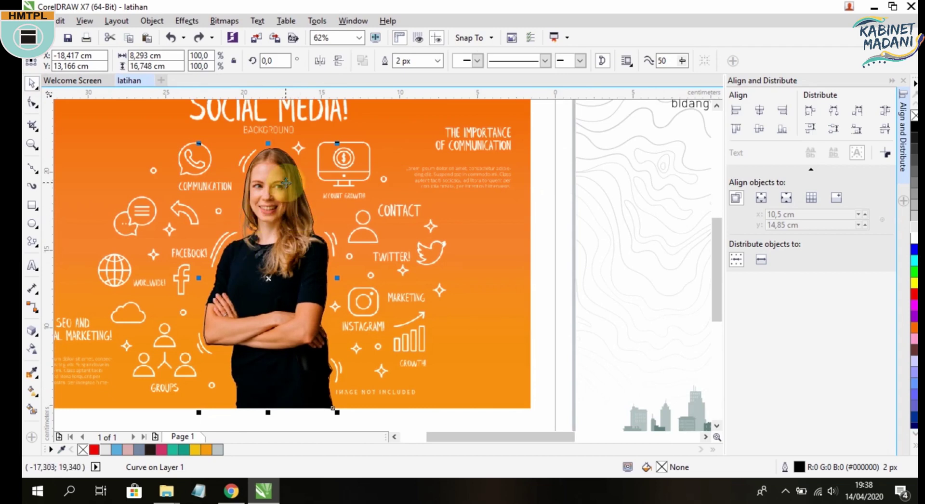
shift+click(390, 120)
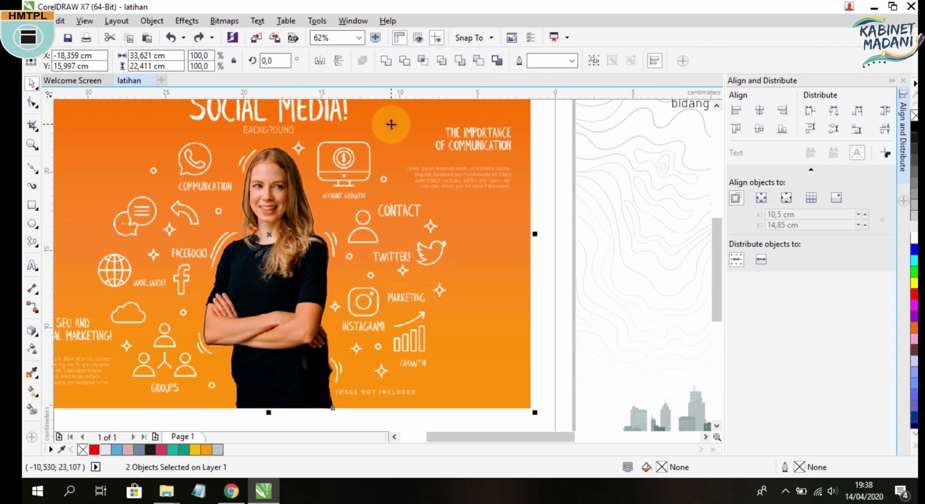
click(426, 61)
Move the woman's cut-out onto the poster below the title and scale it to 49.3%, about 4.1 x 8.3 cm.
scroll(409, 333, down, 2)
drag(236, 205, 487, 273)
scroll(487, 273, down, 2)
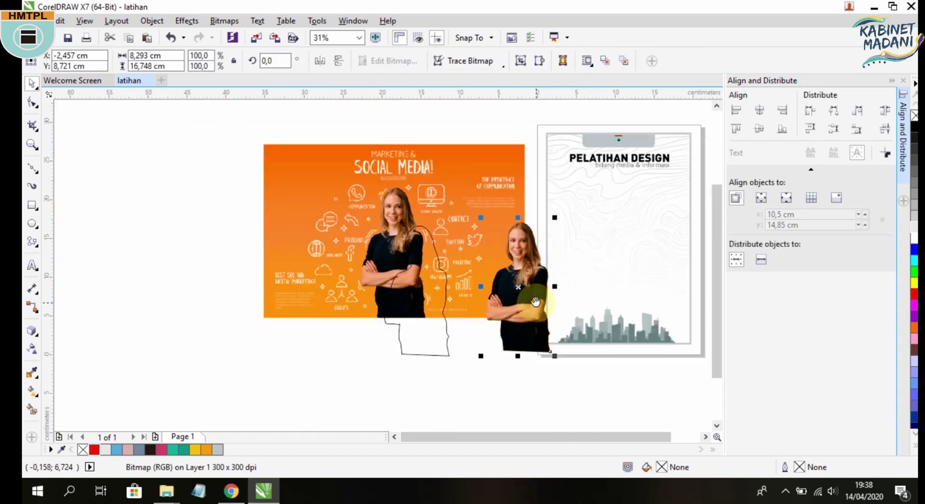
scroll(376, 265, right, 3)
drag(375, 264, 476, 209)
drag(508, 276, 463, 214)
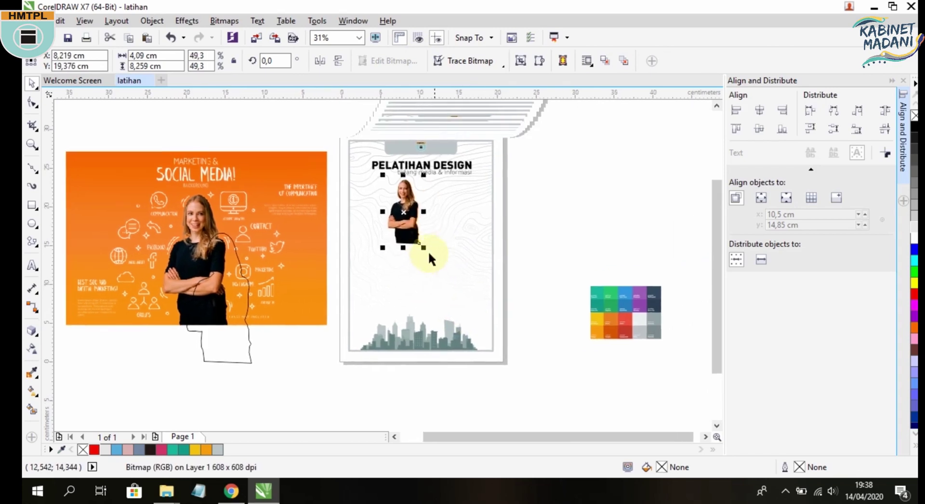
Move the woman's cut-out off the poster to the blank area beside the page and deselect it.
scroll(428, 251, up, 4)
scroll(409, 238, down, 4)
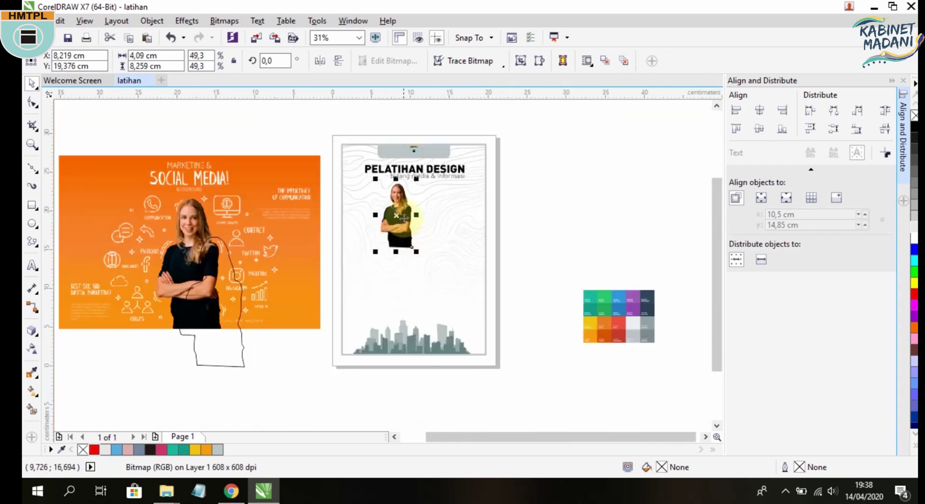
scroll(404, 214, up, 6)
scroll(511, 270, down, 4)
scroll(510, 265, down, 2)
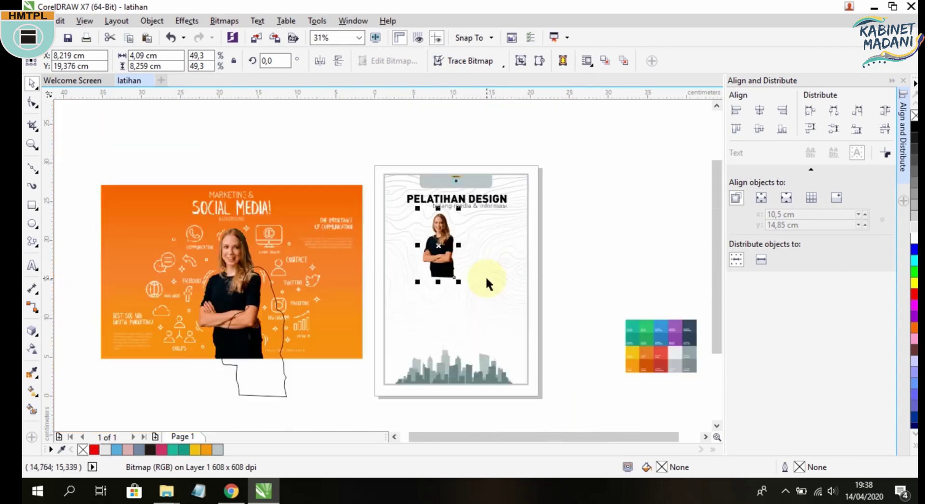
scroll(485, 276, right, 3)
drag(314, 246, 484, 206)
click(502, 263)
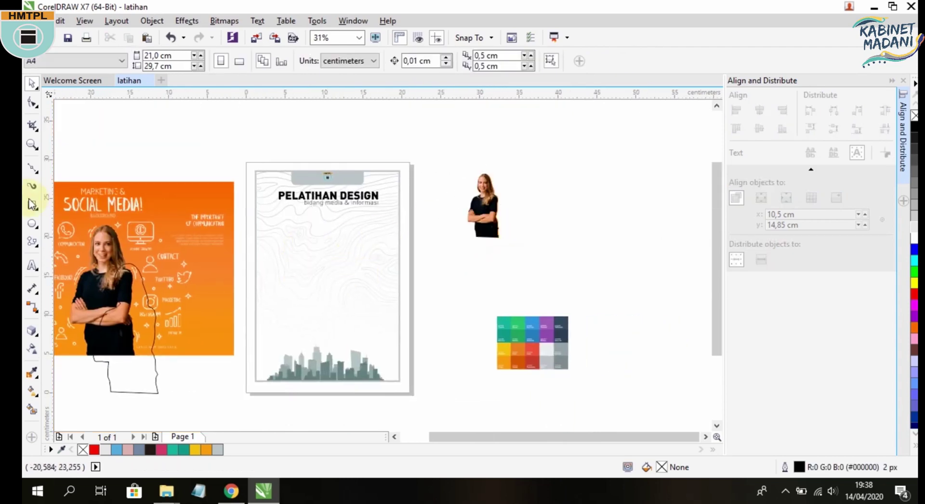
Draw a rectangle about 6.1 x 2.4 cm across the cut-out's lower body and trim the cut-out with it.
click(33, 205)
scroll(482, 253, up, 4)
drag(418, 221, 607, 147)
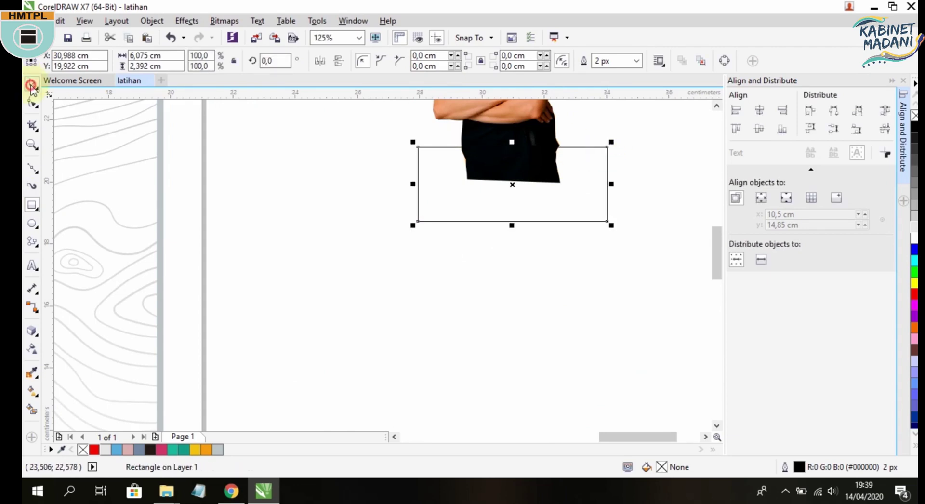
click(31, 86)
shift+click(512, 124)
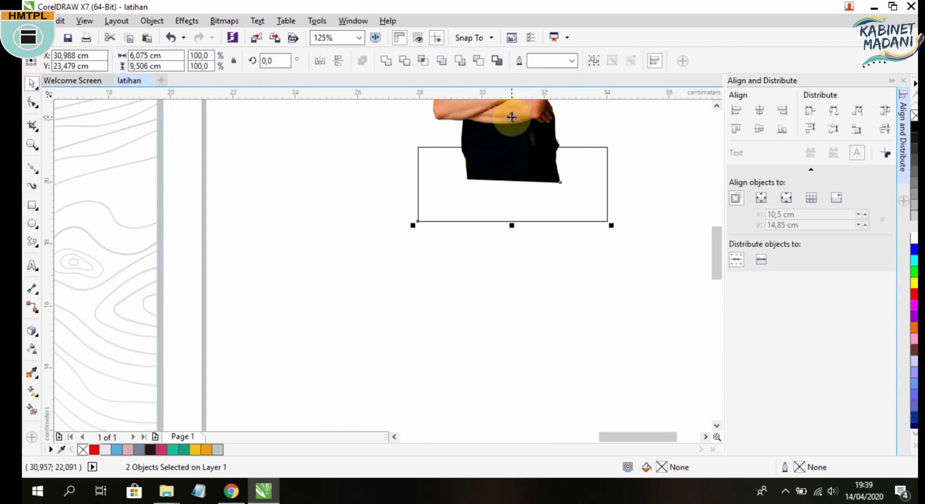
click(407, 60)
Place the trimmed cut-out back on the poster beneath the title and enlarge it to about 4.6 x 8 cm.
scroll(475, 297, down, 4)
drag(477, 260, 323, 298)
scroll(325, 330, up, 4)
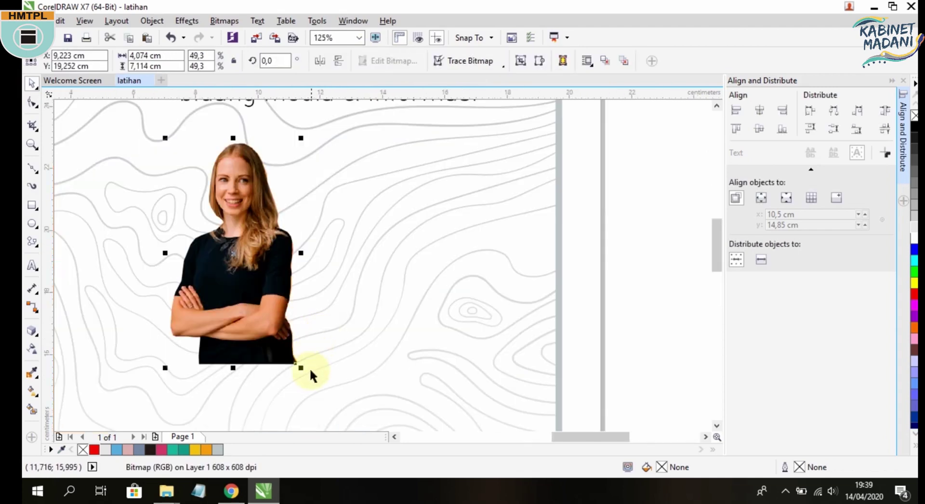
drag(301, 369, 367, 403)
scroll(325, 357, down, 2)
scroll(320, 289, down, 2)
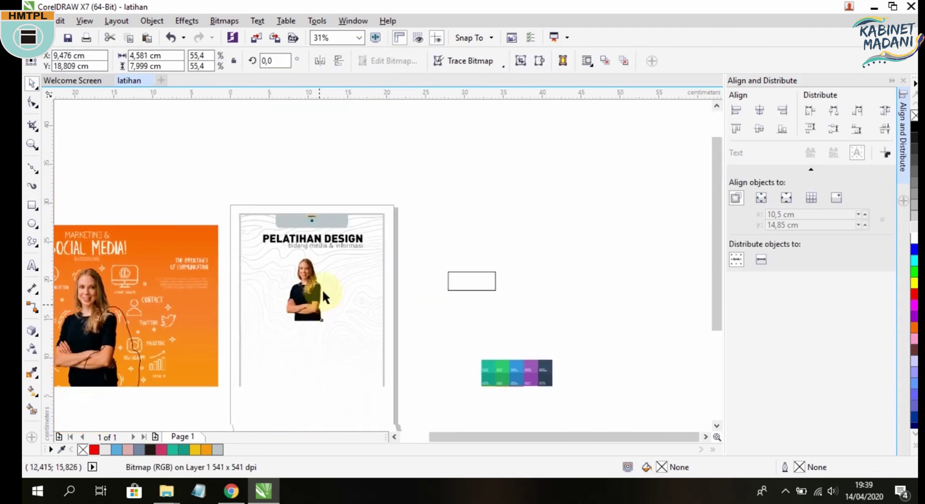
Enlarge the cut-out to about 4.9 x 8.5 cm and position it just under the subtitle.
scroll(332, 306, up, 2)
scroll(304, 286, up, 2)
drag(302, 278, 333, 291)
scroll(322, 273, down, 2)
drag(332, 226, 334, 210)
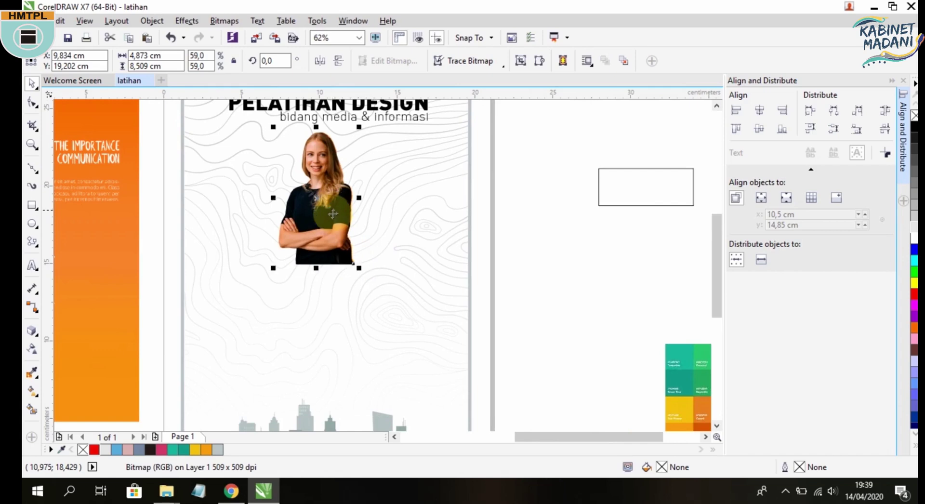
key(Escape)
Scale the leftover silhouette outline to about 5.2 x 10.5 cm and move it to the blank area beside the poster.
scroll(331, 216, down, 4)
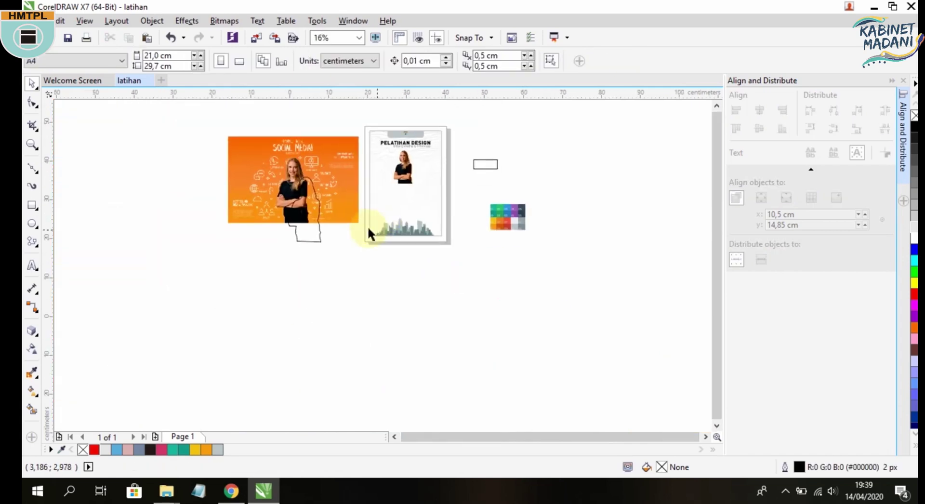
click(314, 226)
scroll(315, 229, up, 4)
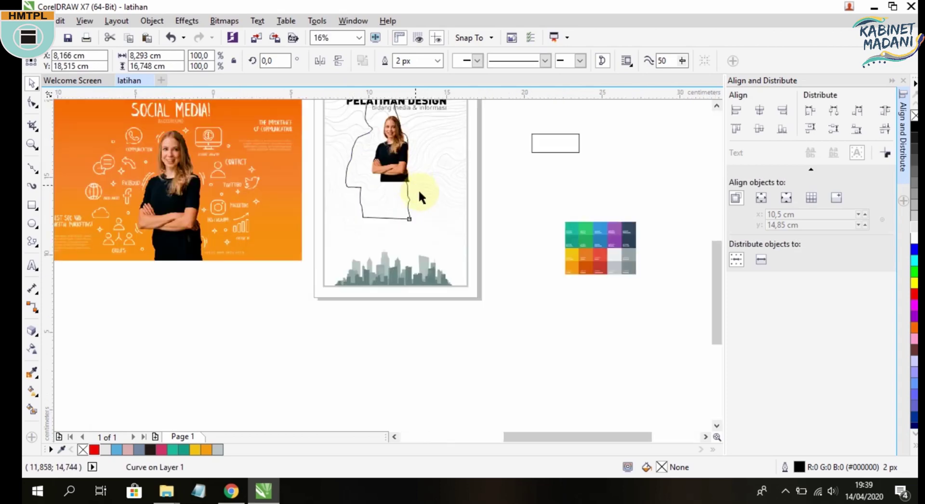
drag(409, 258, 357, 158)
scroll(371, 337, up, 3)
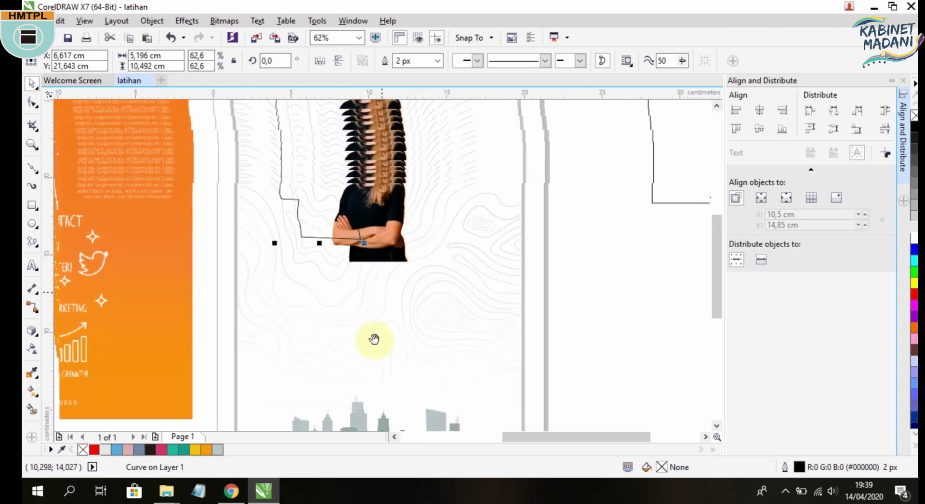
drag(308, 211, 351, 245)
drag(382, 314, 612, 281)
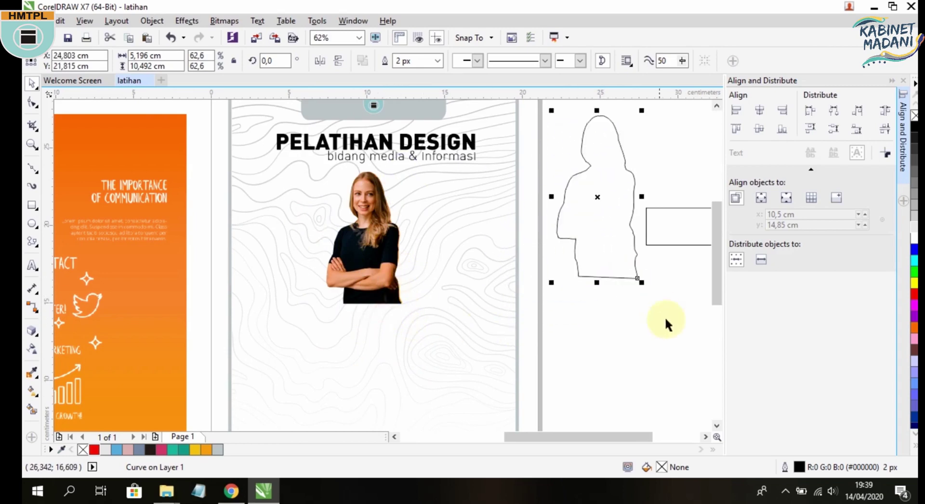
Move the blank rectangle across the lower end of the silhouette outline beside the poster.
drag(598, 243, 512, 299)
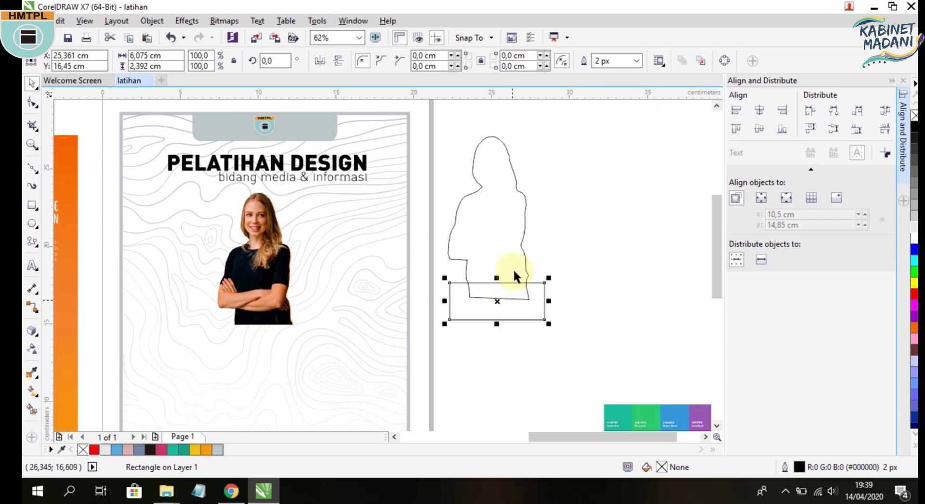
shift+click(503, 223)
click(425, 61)
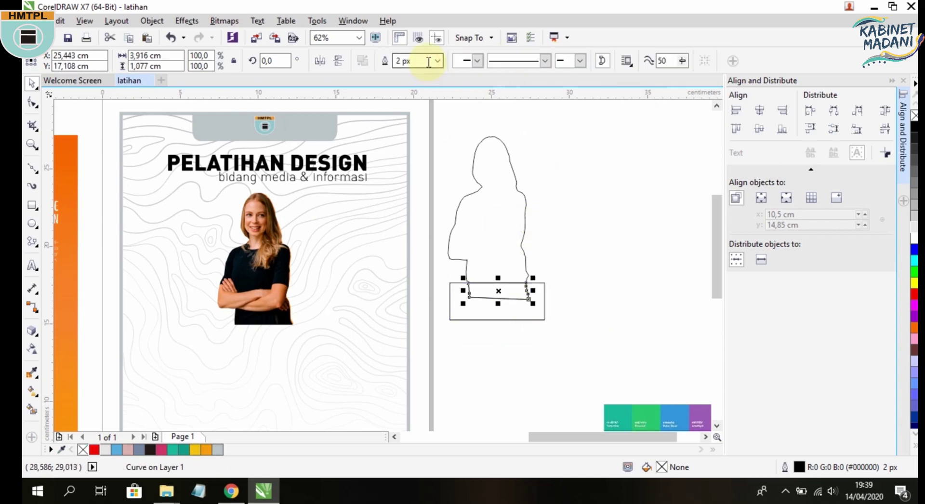
click(578, 134)
key(ctrl+a)
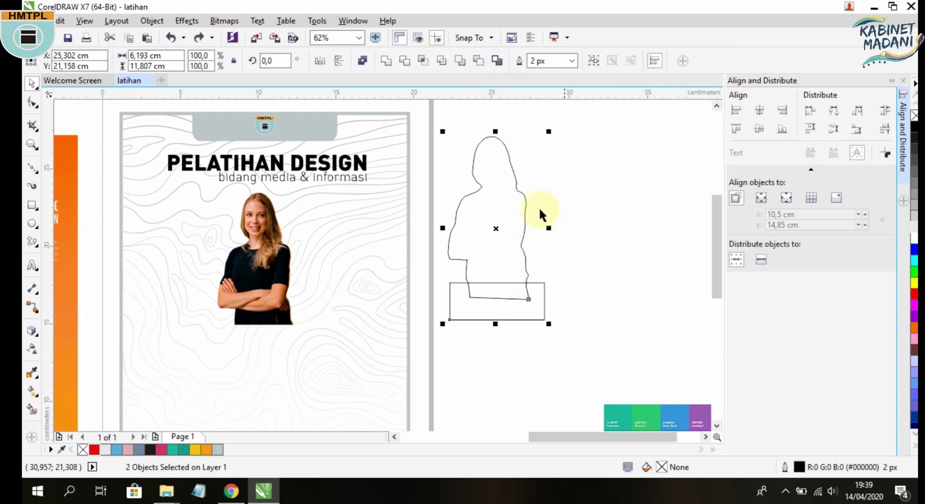
click(592, 361)
click(530, 314)
shift+click(459, 212)
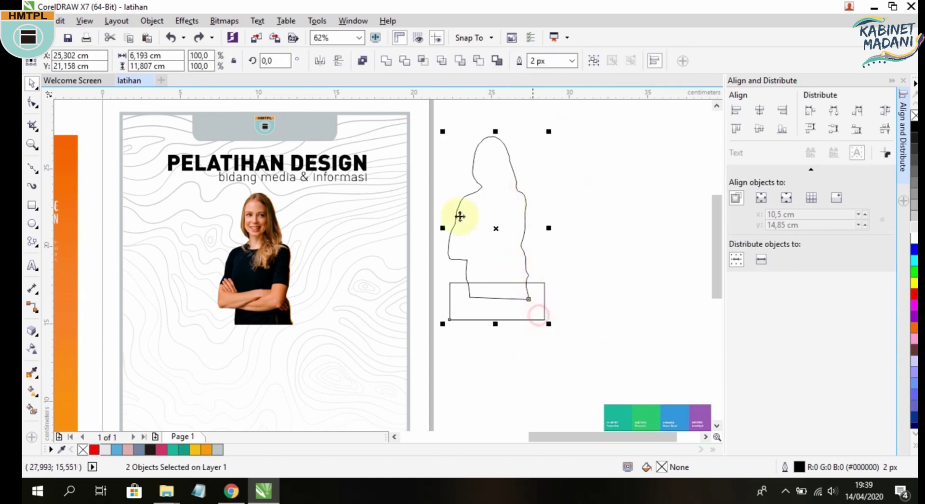
click(406, 64)
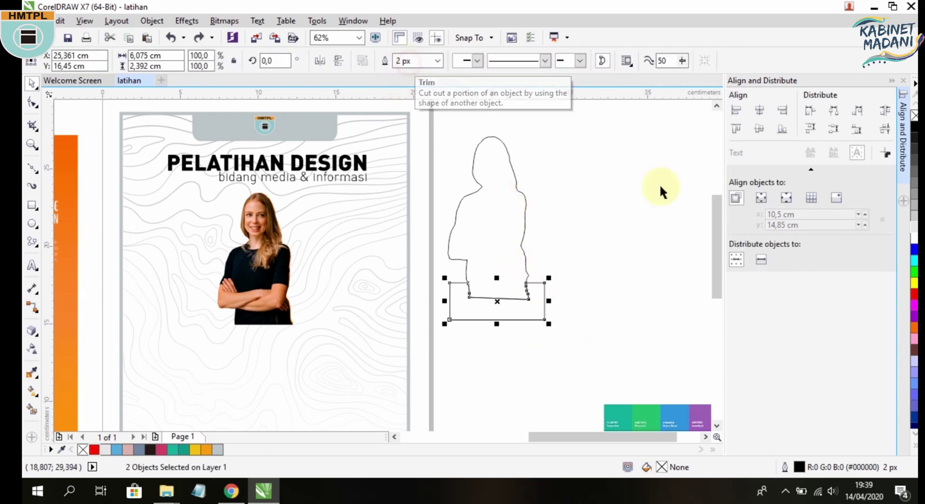
key(ctrl+a)
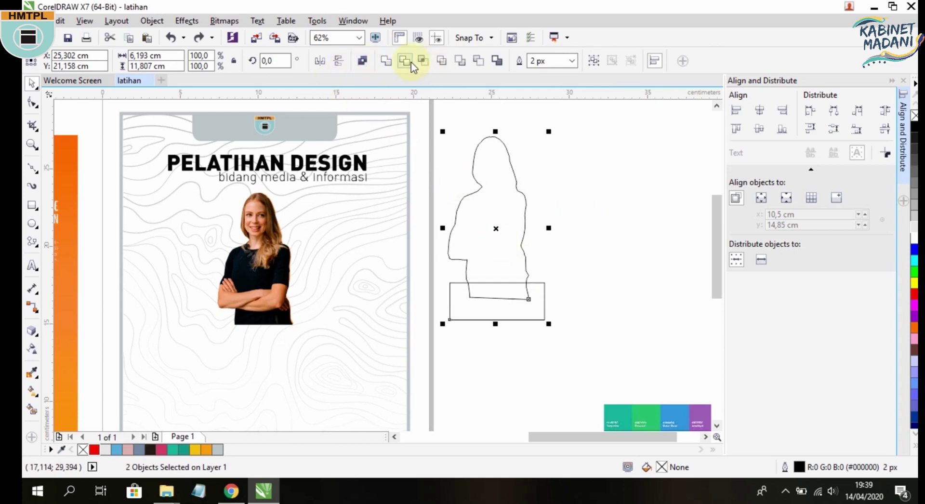
Trim the lower end of the silhouette outline with the overlapping rectangle.
click(529, 287)
shift+click(501, 208)
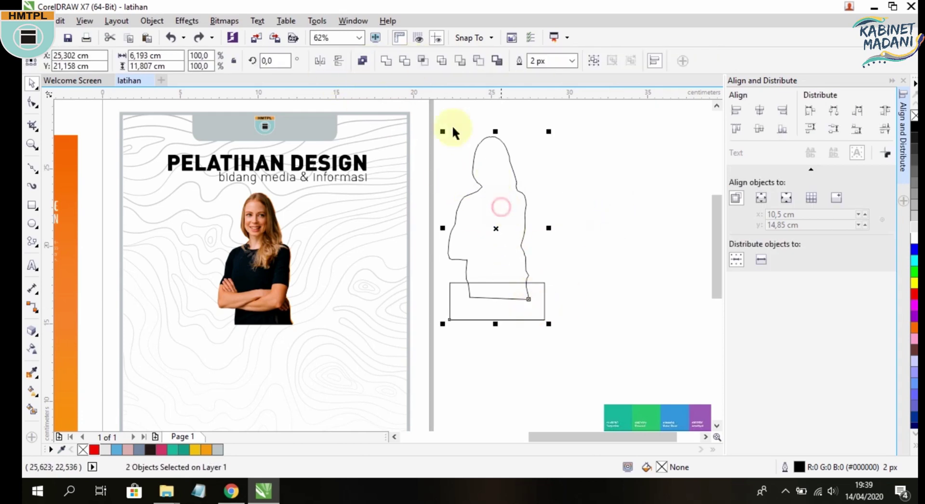
click(407, 64)
Place the trimmed silhouette over the woman's cut-out and scale it to about 5 x 9 cm.
drag(495, 207, 269, 261)
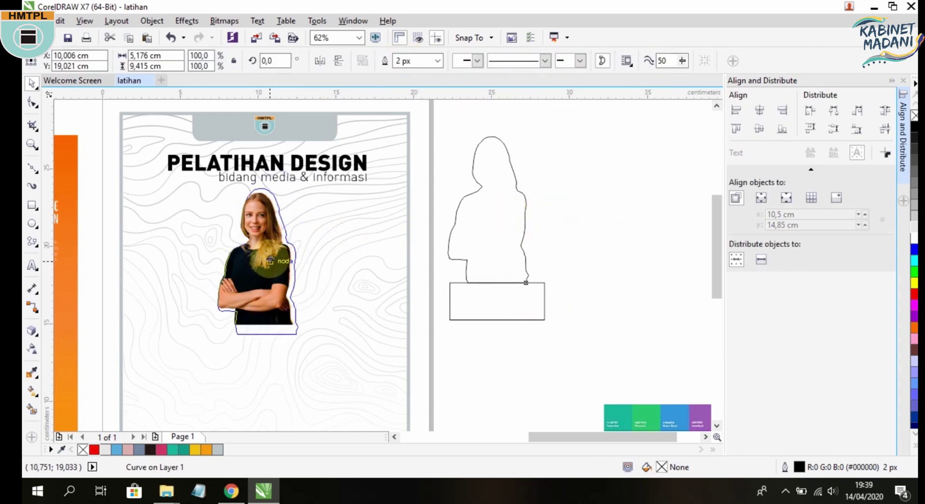
scroll(302, 312, up, 3)
drag(295, 368, 292, 357)
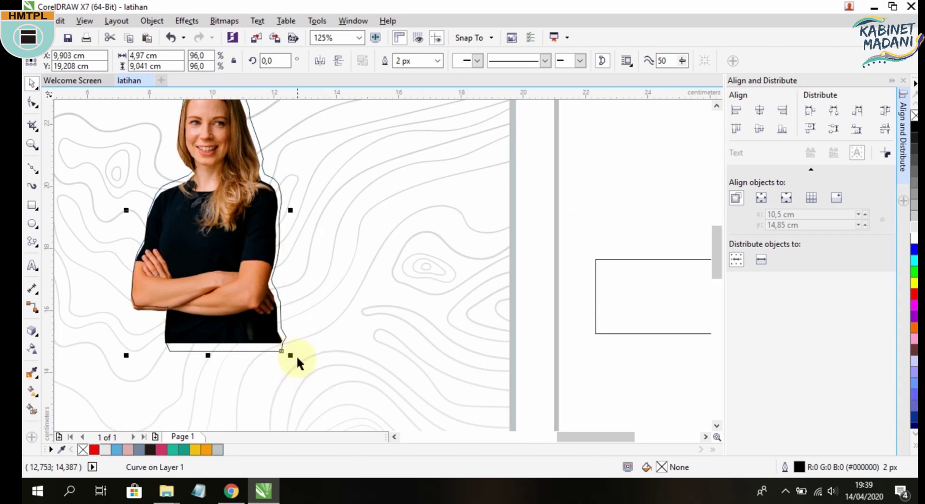
Nudge the silhouette slightly down and to the right so it is offset from the cut-out.
scroll(379, 341, up, 2)
key(Down)
key(Down)
key(Down)
key(Down)
key(Down)
key(Down)
key(Right)
key(Right)
key(Right)
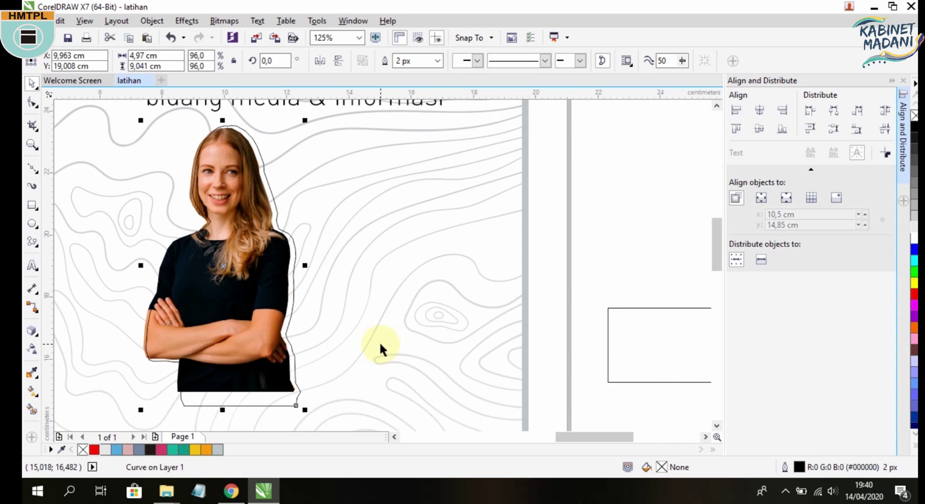
Sample the orange of the HMTPL logo's banner into the document palette.
scroll(415, 285, down, 2)
scroll(324, 139, up, 8)
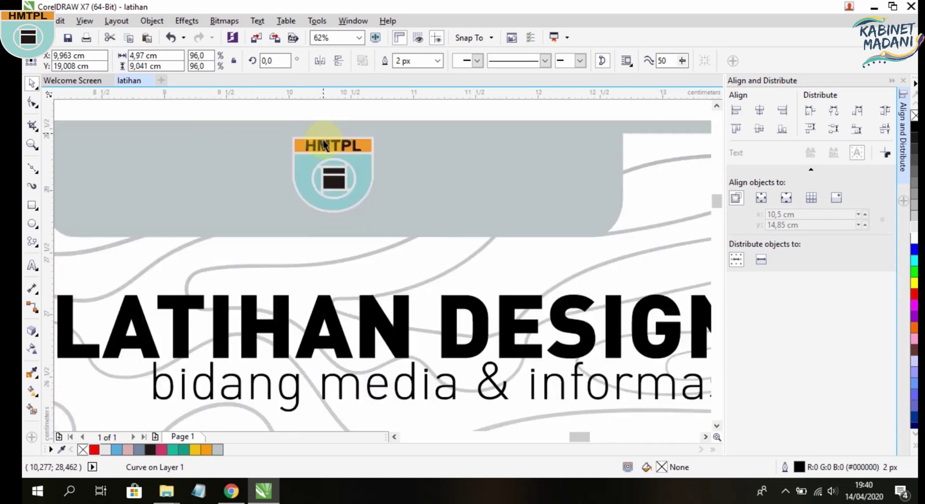
click(61, 450)
click(241, 199)
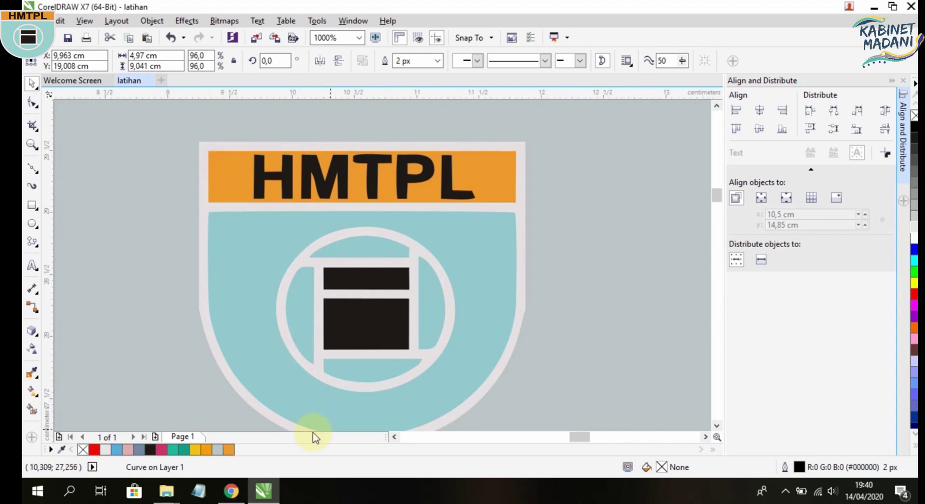
Fill the silhouette with the sampled orange #EB982E and remove its outline.
scroll(296, 248, down, 5)
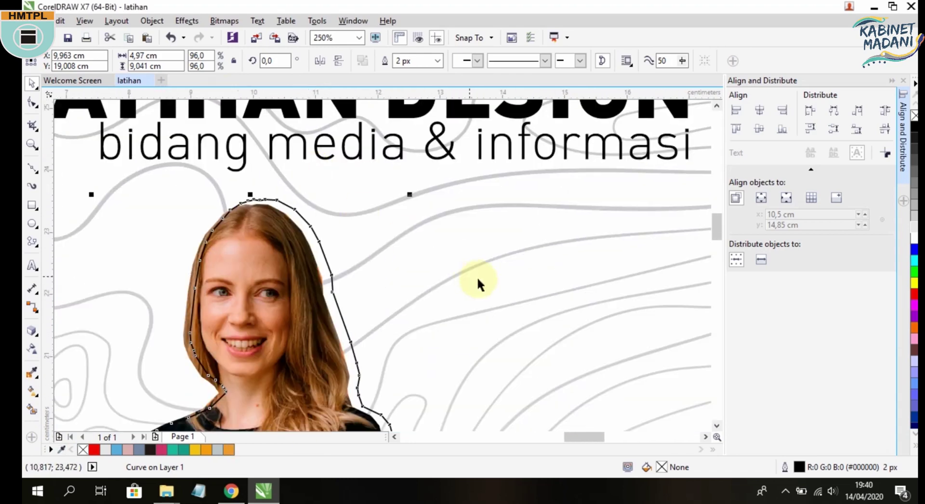
drag(326, 262, 331, 213)
key(ctrl+z)
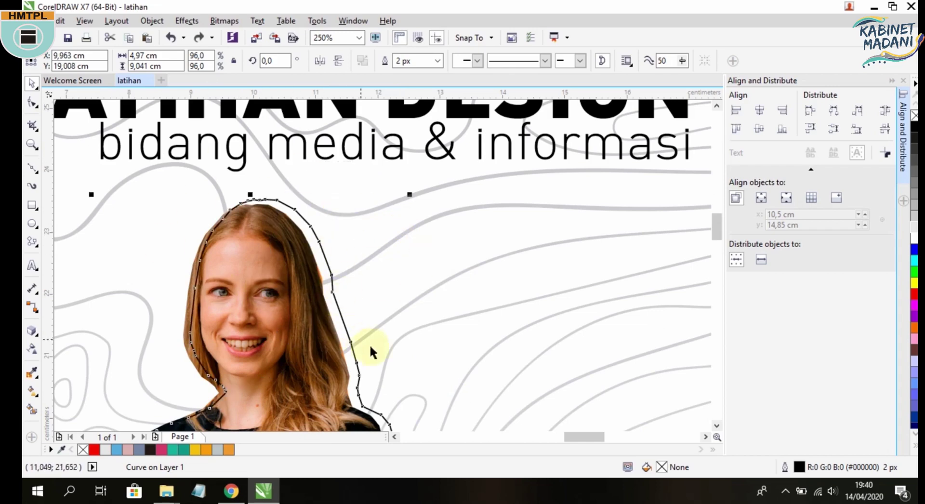
drag(369, 344, 308, 219)
click(229, 450)
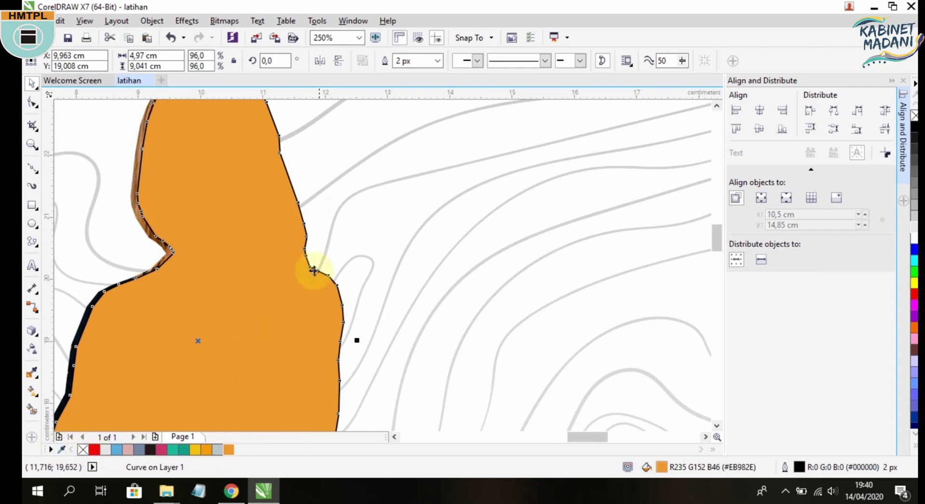
right_click(83, 449)
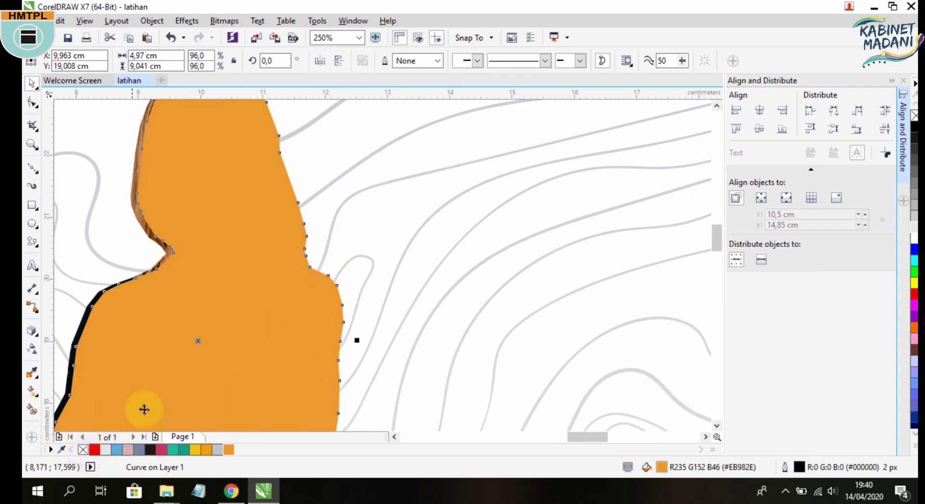
scroll(215, 316, down, 2)
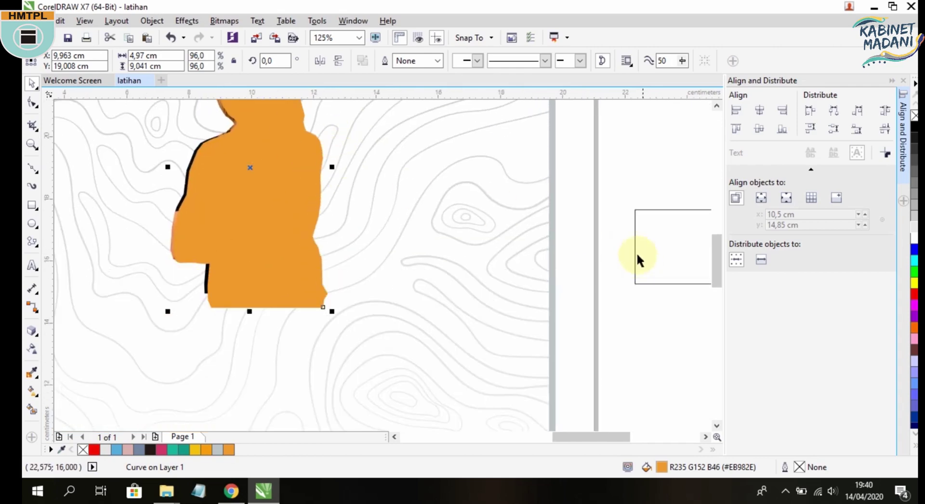
click(615, 176)
scroll(234, 175, up, 2)
click(233, 176)
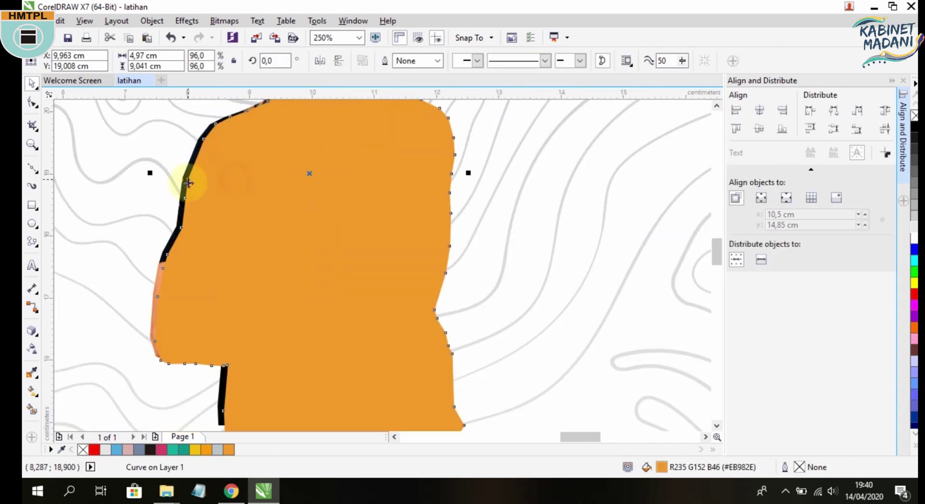
drag(195, 189, 252, 208)
key(ctrl+z)
scroll(341, 245, down, 2)
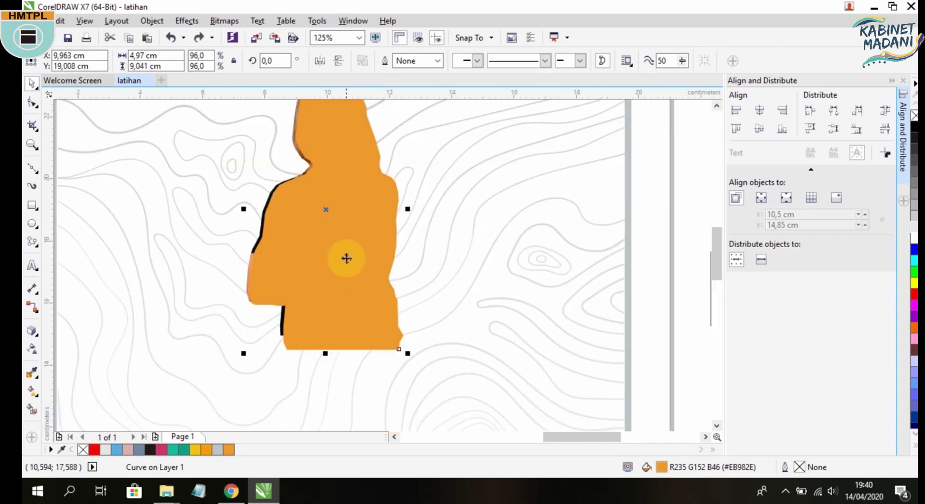
Cut the woman's cut-out photo and paste it back so that it lies in front of the orange silhouette.
scroll(346, 259, down, 2)
click(166, 150)
drag(165, 150, 384, 301)
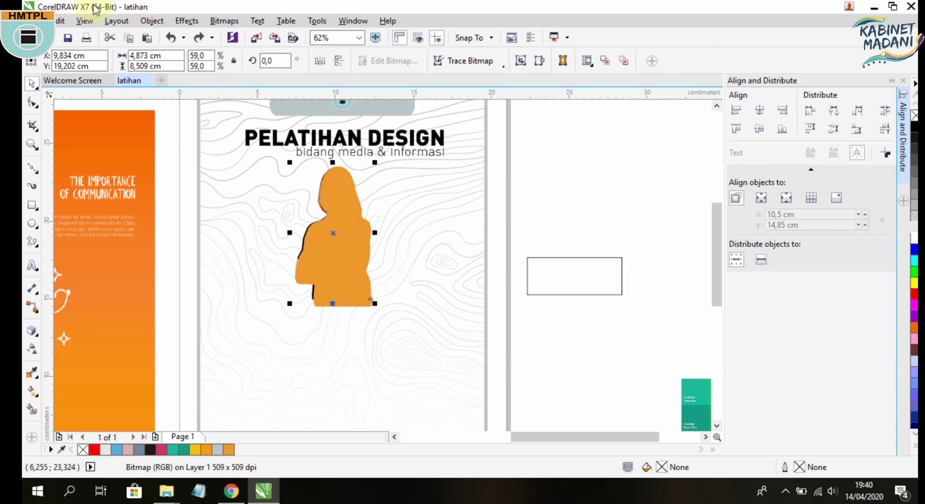
click(70, 25)
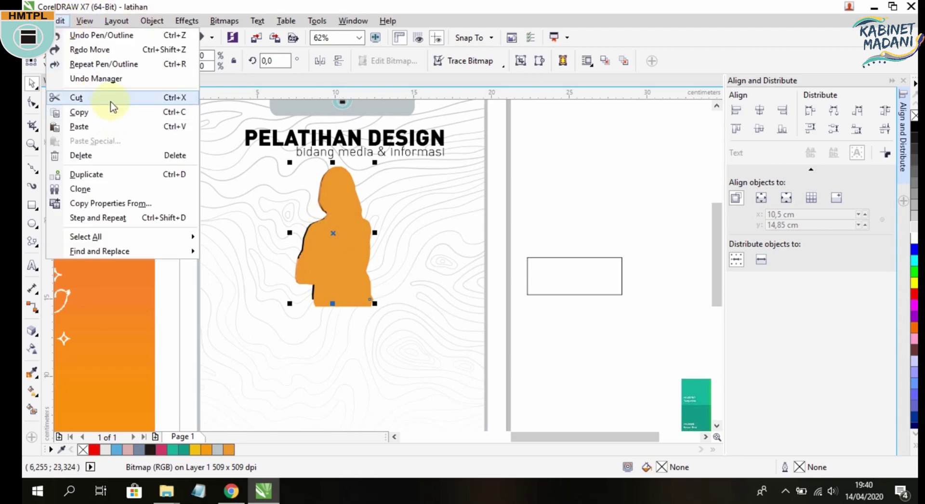
click(518, 250)
click(518, 239)
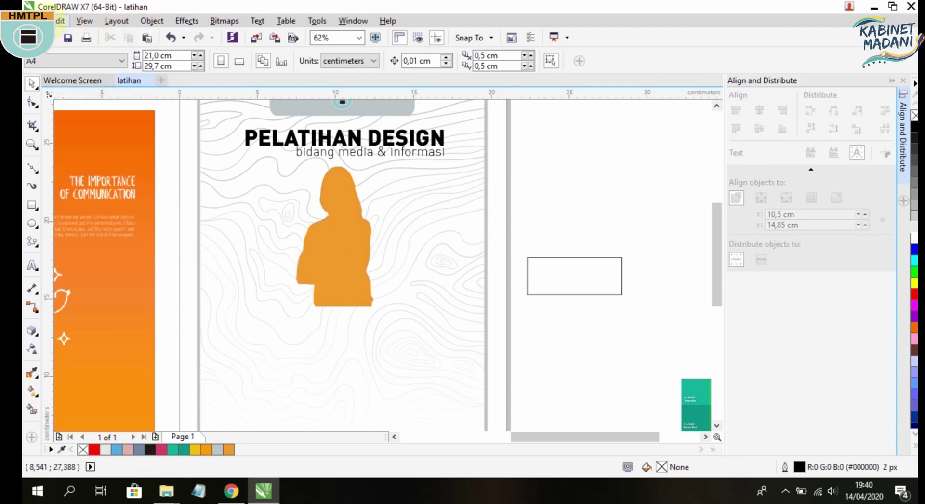
click(60, 21)
click(97, 126)
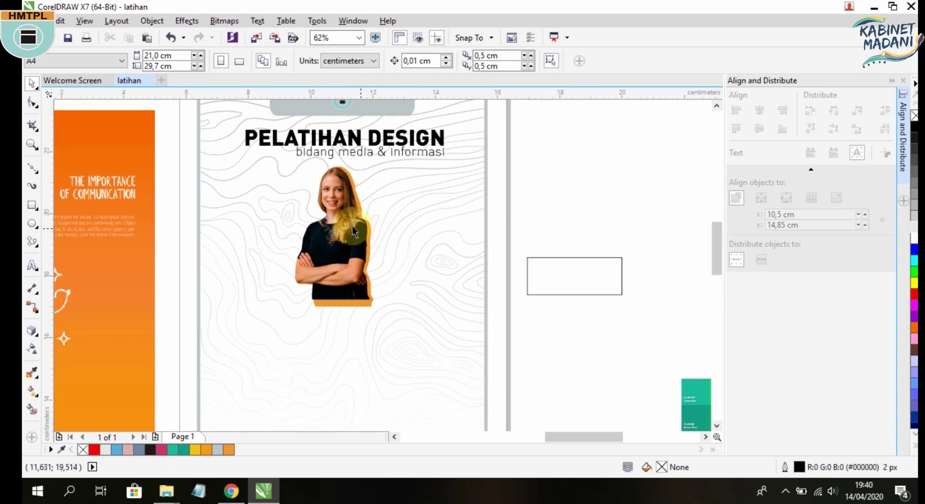
Move the blank rectangle over the cut-out's lower edge and resize it to about 12 x 2.1 cm.
scroll(352, 219, up, 3)
scroll(355, 240, down, 1)
scroll(337, 159, up, 1)
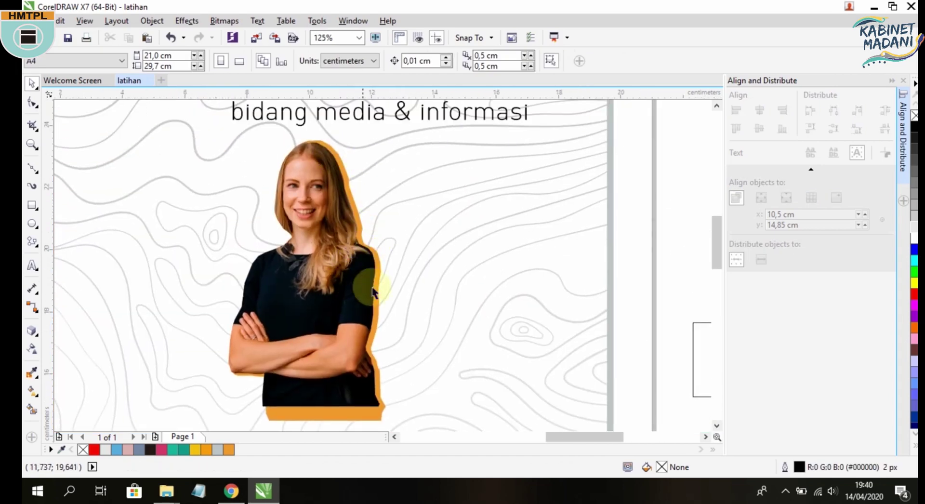
scroll(380, 285, down, 3)
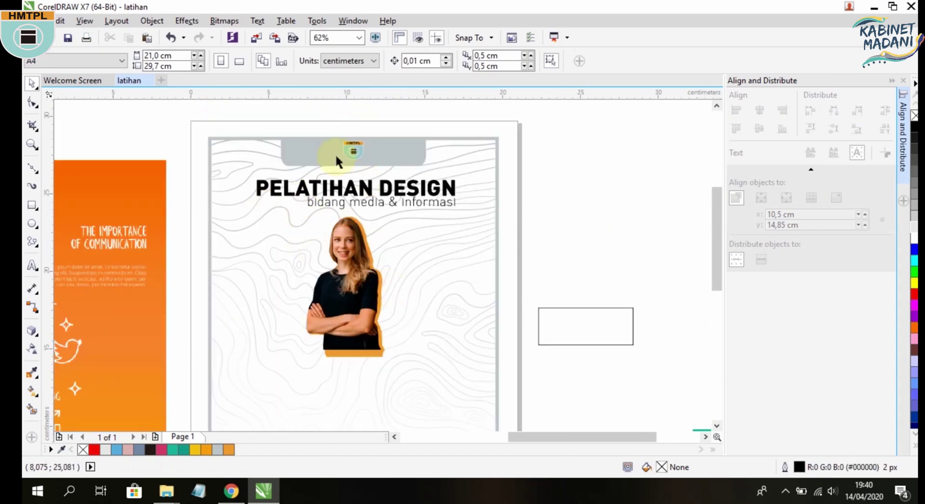
scroll(337, 159, up, 2)
scroll(374, 188, down, 2)
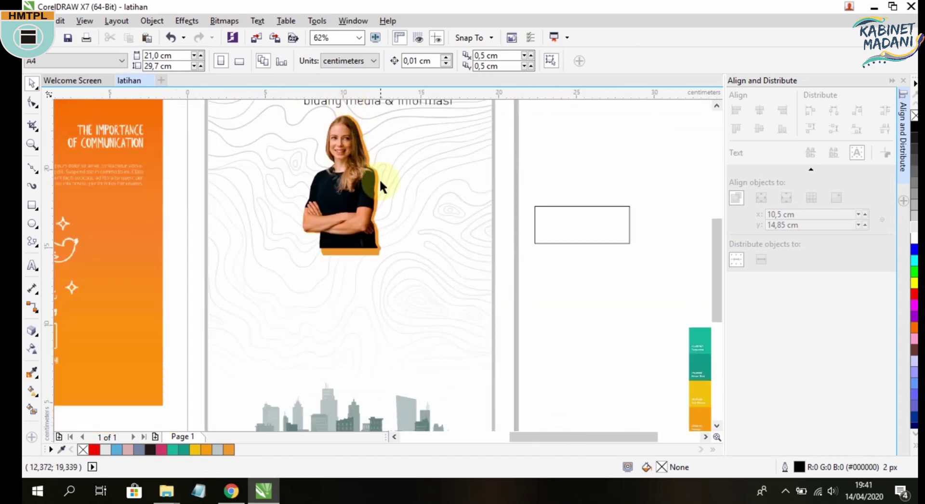
drag(599, 219, 356, 273)
drag(293, 258, 266, 258)
drag(399, 259, 453, 259)
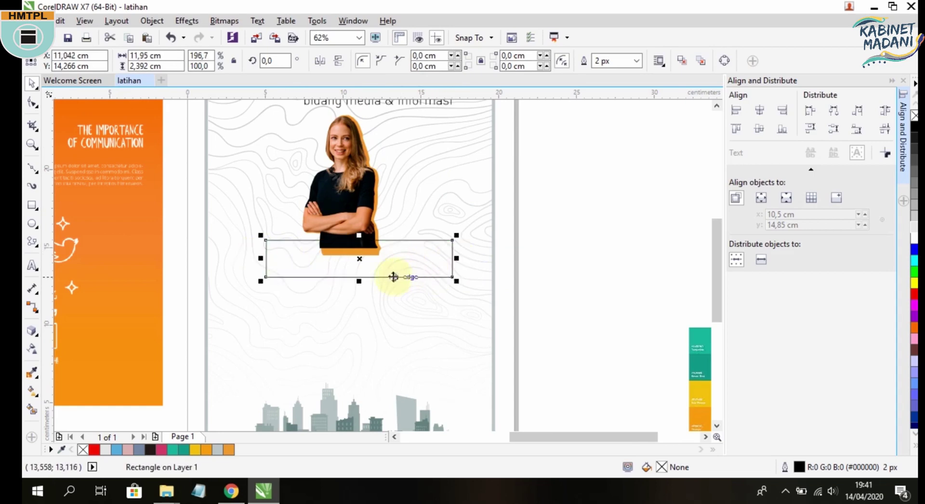
drag(360, 282, 359, 272)
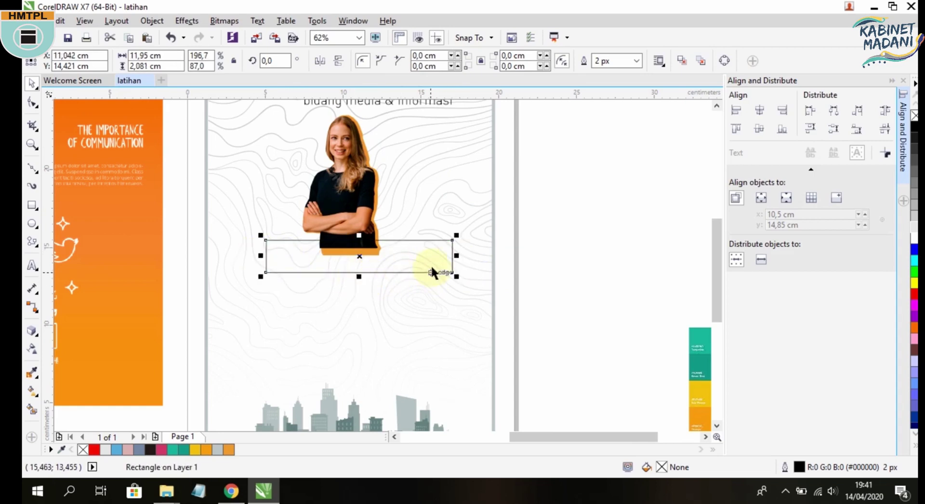
drag(433, 240, 428, 240)
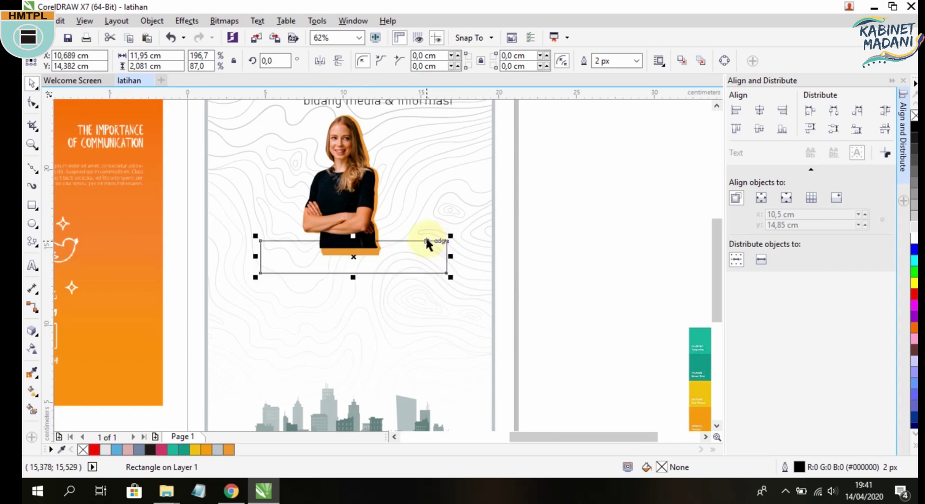
Fill the rectangle with the poster frame's grey #BCC4C7 and remove its outline.
click(64, 449)
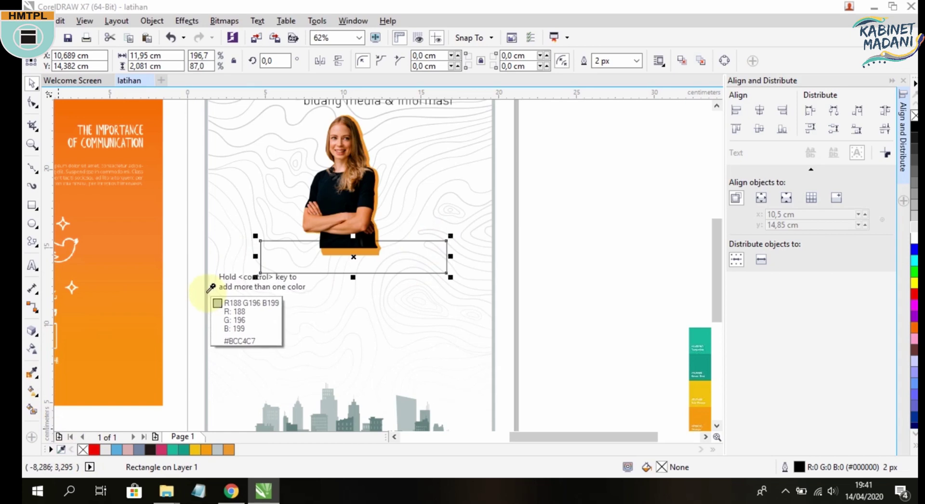
click(207, 291)
click(218, 450)
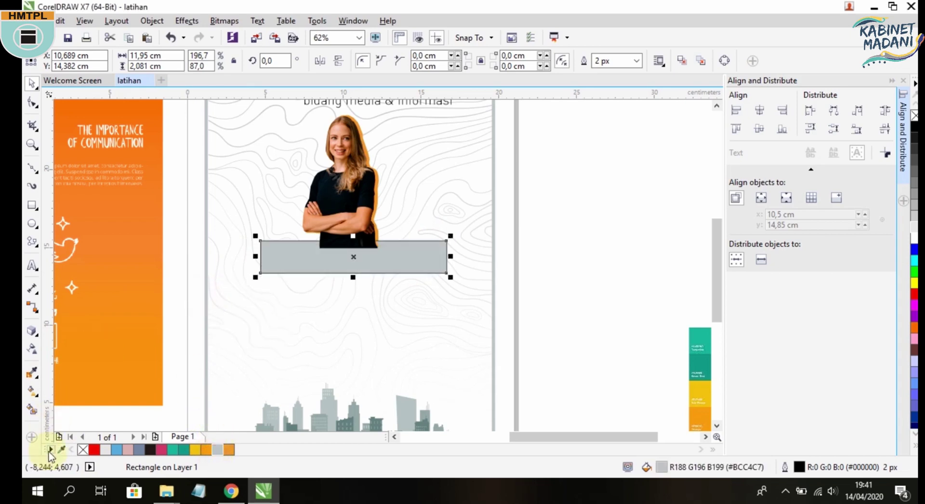
right_click(82, 451)
click(620, 269)
Cut the grey rectangle and paste it back in front of the cut-out.
click(418, 253)
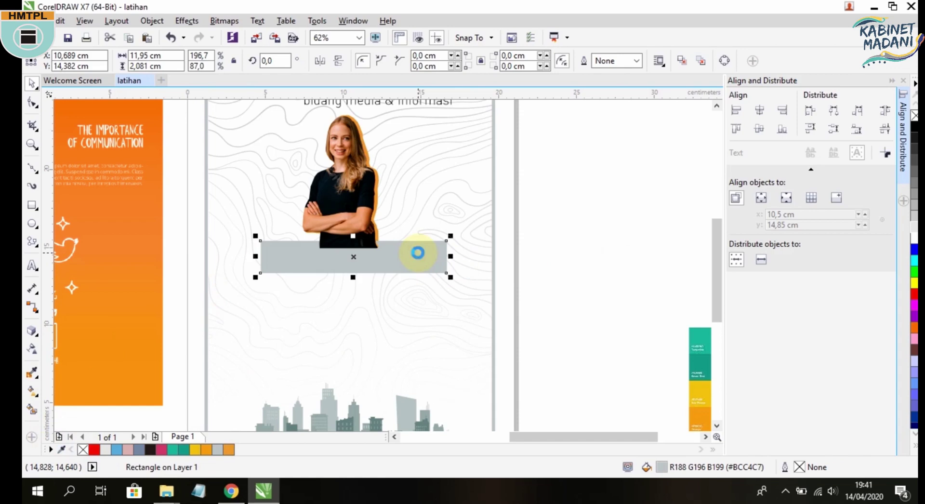
key(ctrl+x)
key(ctrl+v)
click(588, 251)
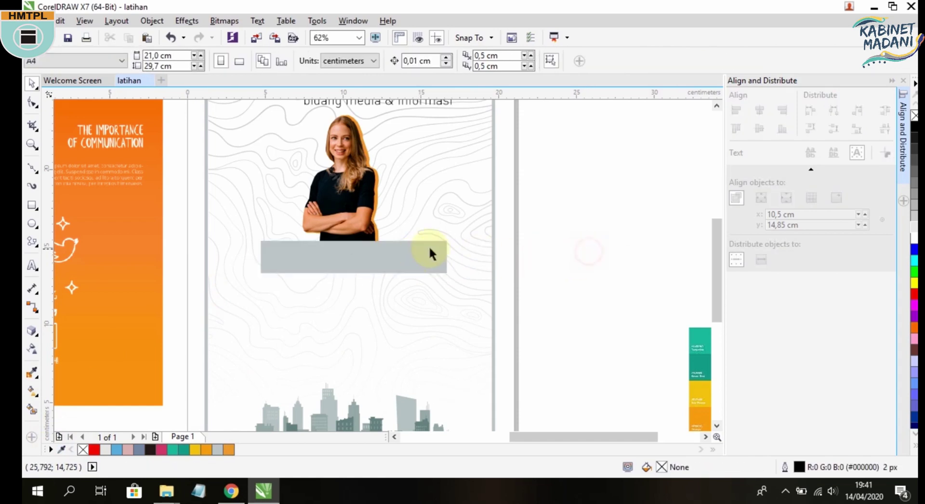
Shift the grey rectangle slightly upward and centre it horizontally on the woman's cut-out.
drag(409, 249, 398, 246)
shift+click(353, 194)
click(760, 114)
click(605, 205)
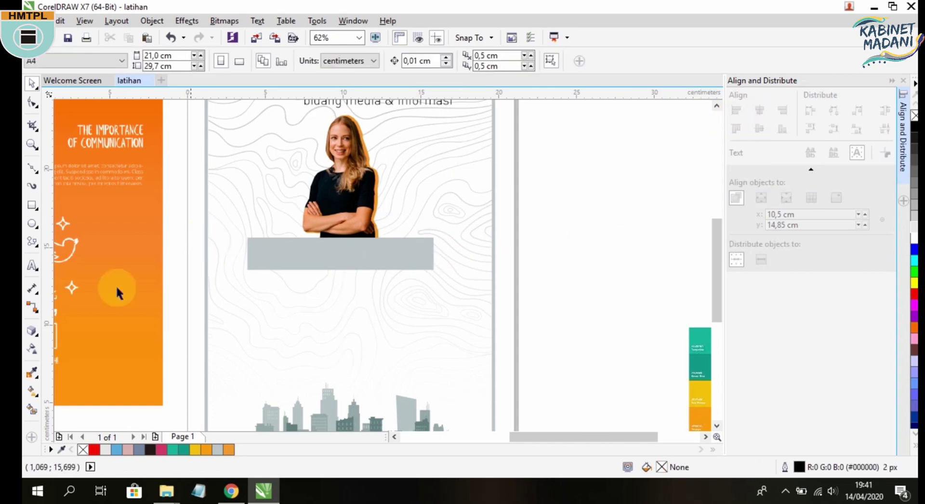
Add the woman's name with the title Mrs. as artistic text on the grey bar.
click(33, 265)
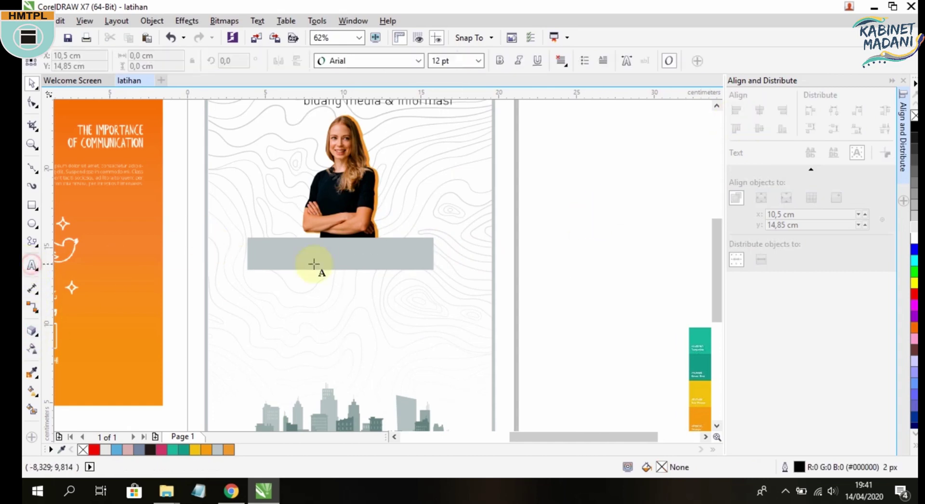
click(276, 254)
text(Mrs. Alika)
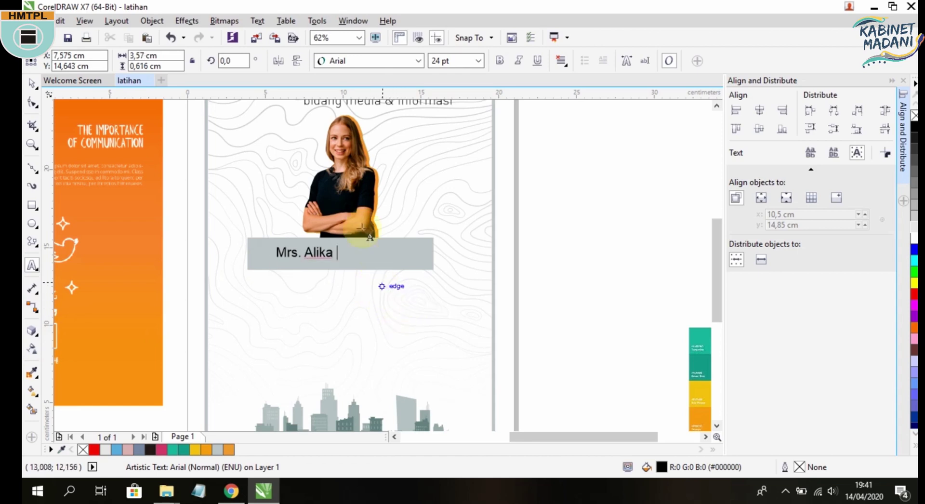
Set the name text in DINPro-Black and enlarge it to about 37.8 pt, roughly 6.1 x 1 cm.
key(ctrl+a)
click(371, 60)
mouse_move(381, 94)
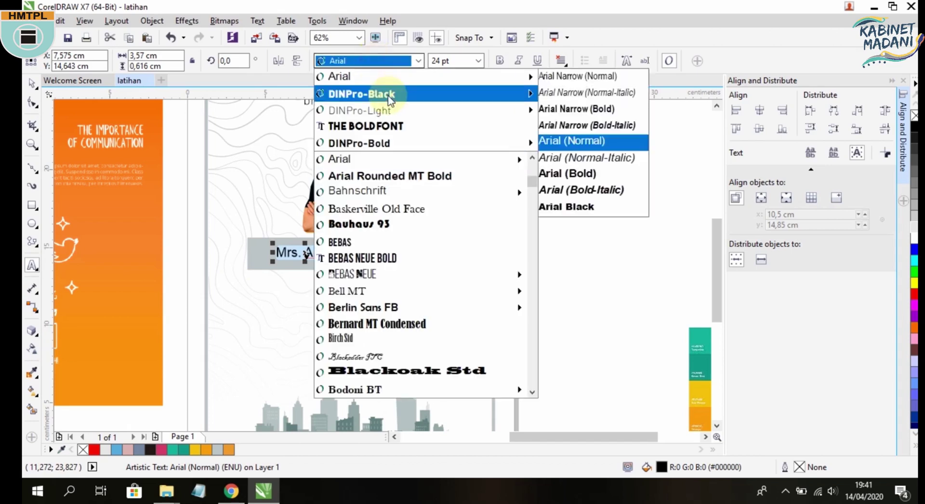
click(423, 96)
click(32, 85)
drag(342, 261, 378, 269)
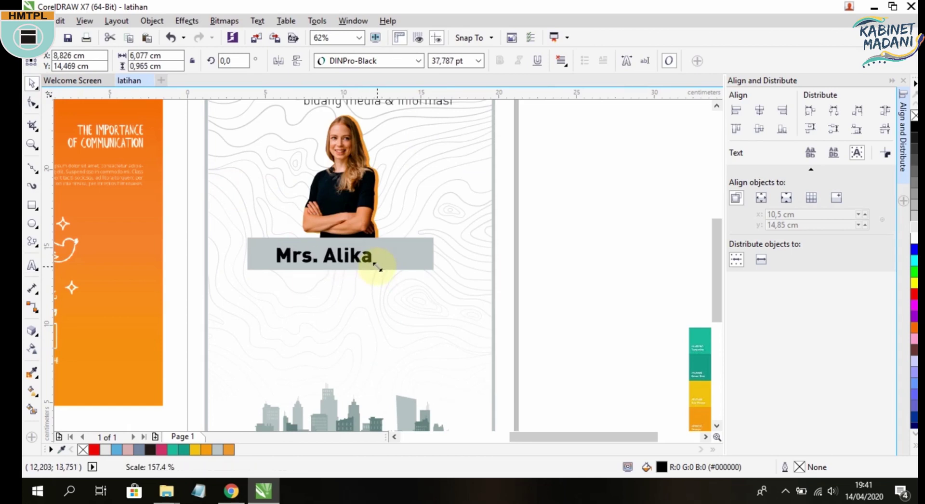
Centre the name text horizontally on the grey bar.
shift+click(398, 255)
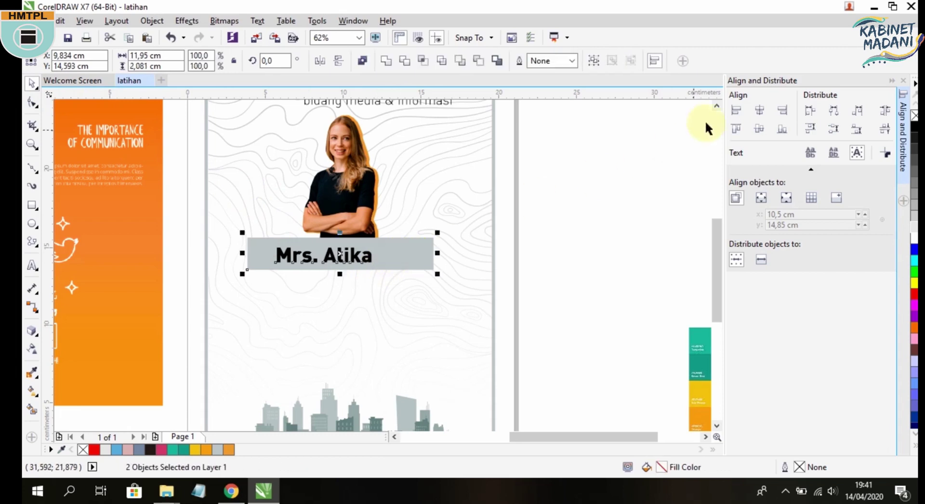
click(759, 109)
click(576, 198)
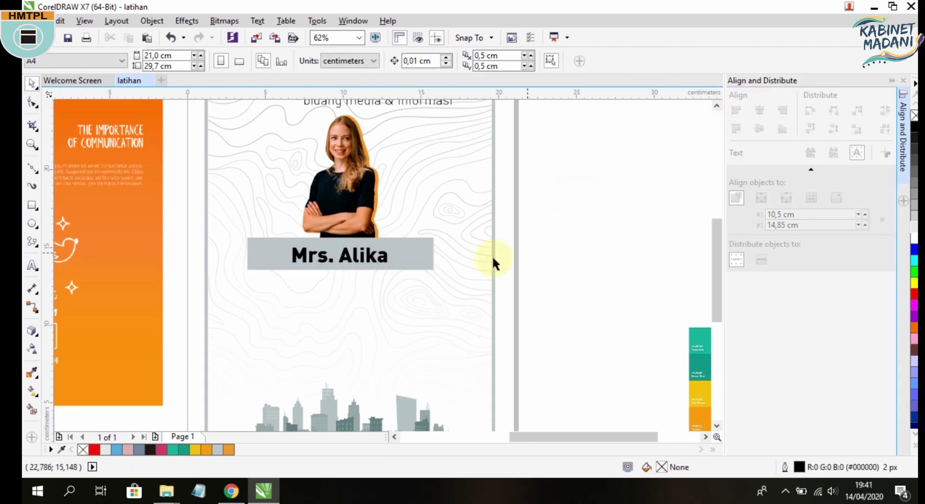
click(372, 255)
click(576, 239)
scroll(576, 240, down, 2)
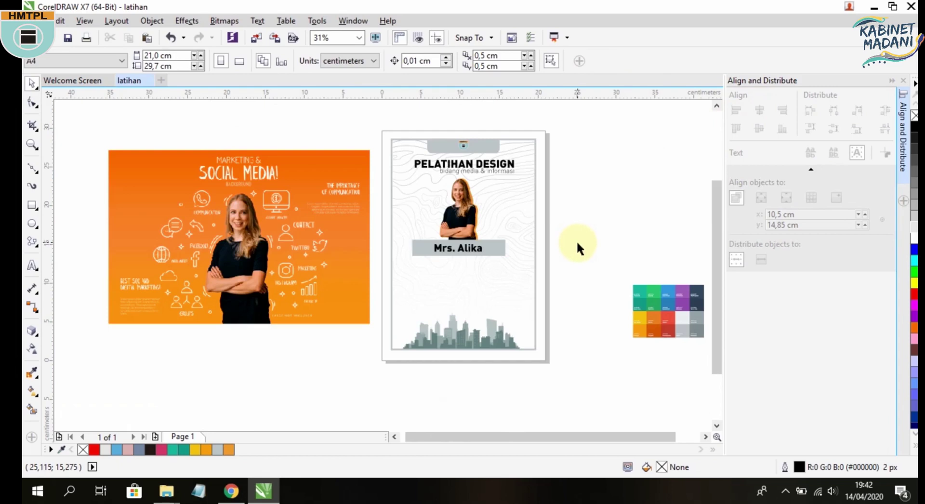
scroll(410, 205, up, 2)
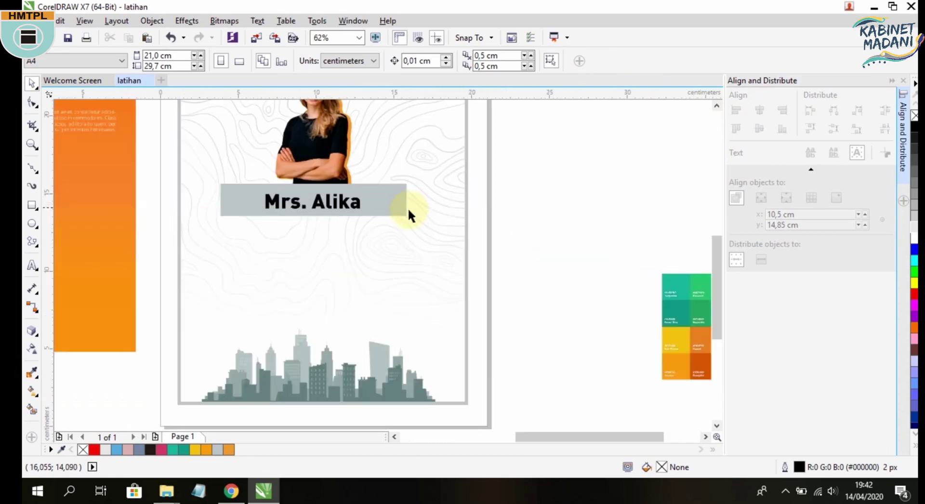
Try moving the skyline group up to just below the name bar, and undo the move.
click(388, 375)
click(493, 296)
scroll(492, 296, down, 2)
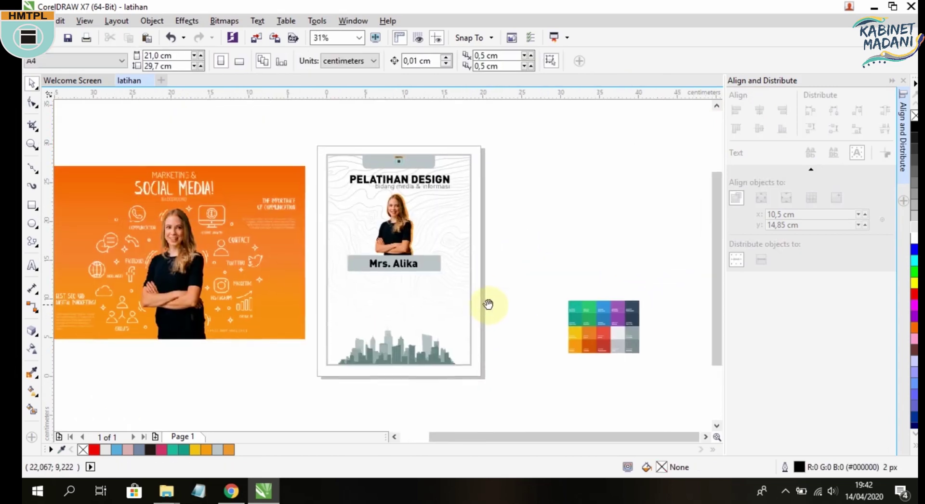
drag(506, 310, 320, 375)
drag(404, 349, 400, 322)
scroll(407, 284, up, 2)
key(ctrl+z)
scroll(438, 357, down, 2)
click(439, 317)
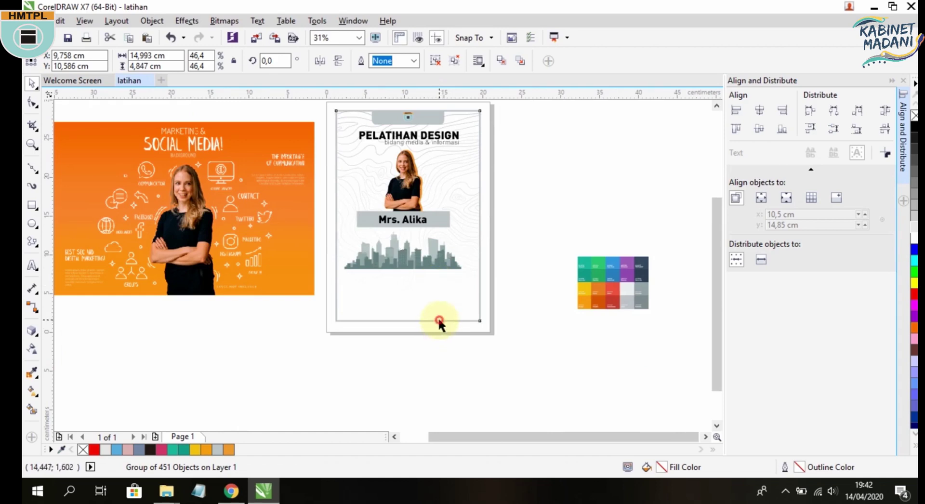
click(444, 346)
key(ctrl+z)
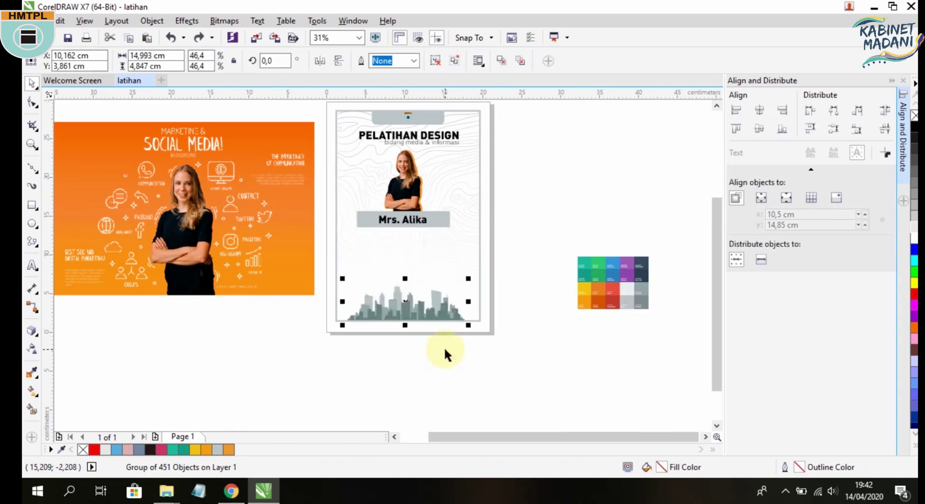
Delete the orange social media reference picture beside the poster.
click(498, 301)
drag(344, 217, 326, 233)
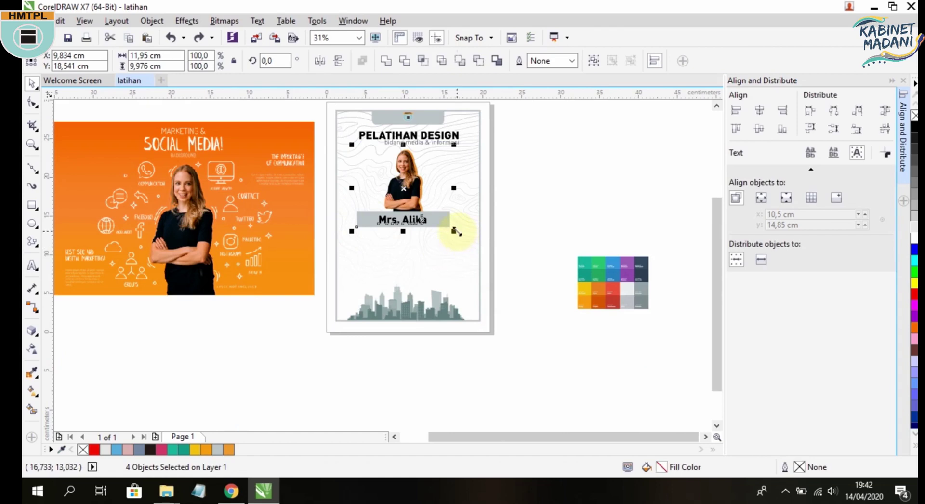
click(580, 184)
click(307, 198)
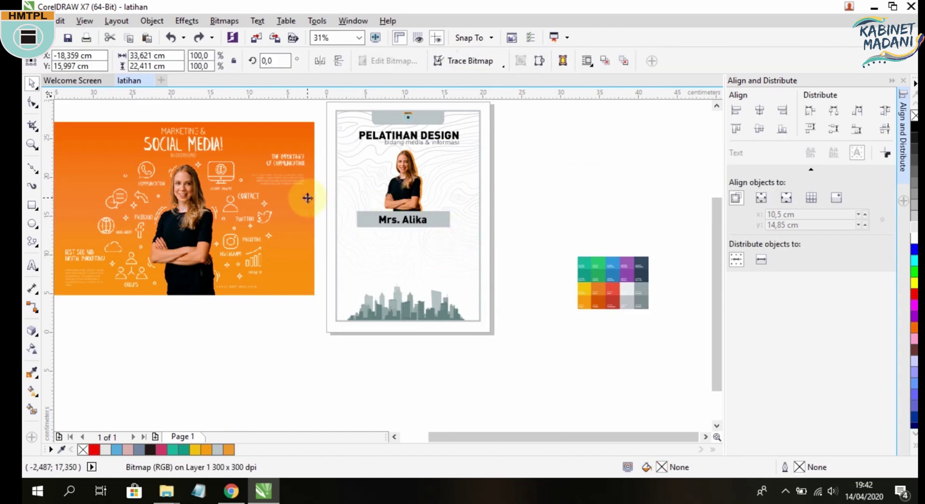
key(Delete)
Move the colour palette image close to the poster's right edge, level with the woman's cut-out.
drag(609, 262, 538, 159)
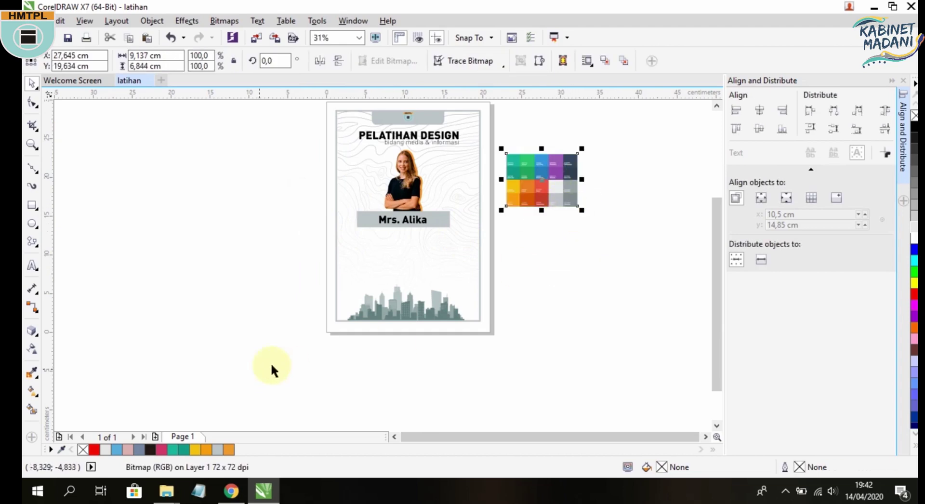
scroll(414, 234, up, 1)
scroll(423, 329, down, 1)
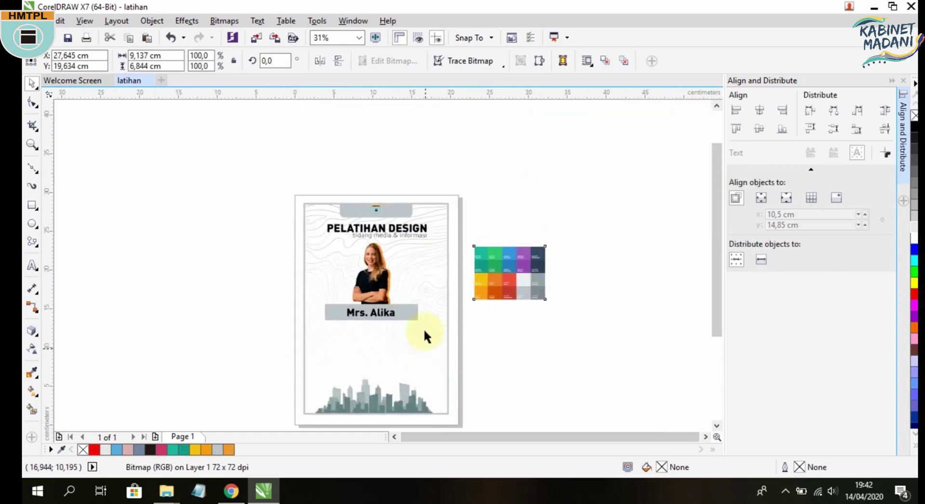
scroll(419, 323, up, 1)
drag(409, 310, 403, 227)
click(604, 188)
drag(586, 217, 563, 246)
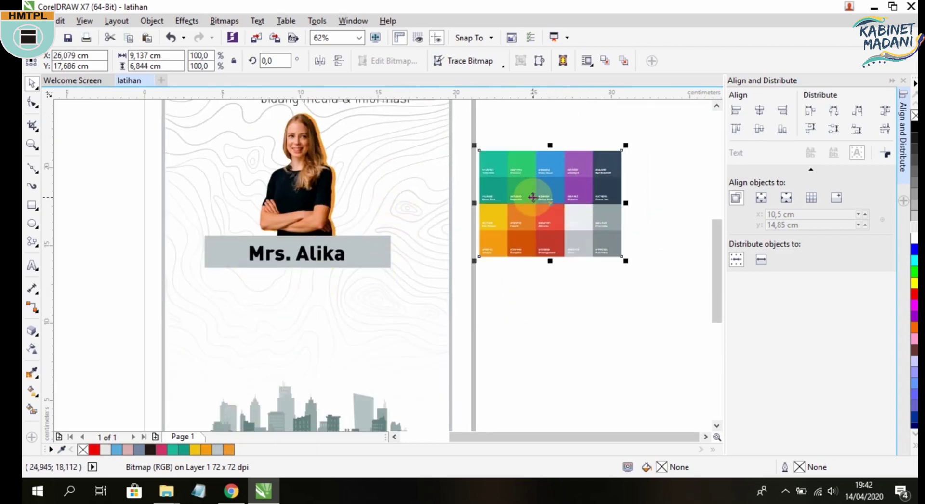
Sample the purple from the colour palette image and fill the name bar with #8A569E.
click(62, 449)
click(577, 166)
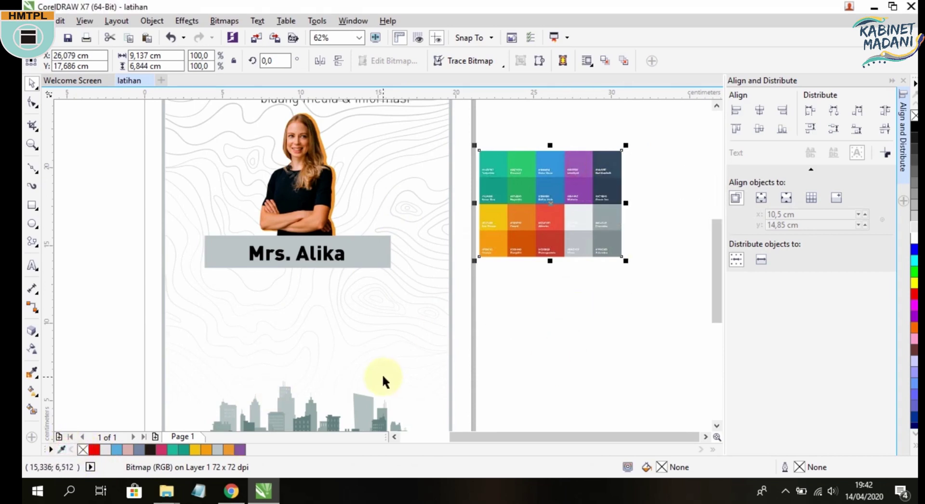
click(374, 258)
click(240, 449)
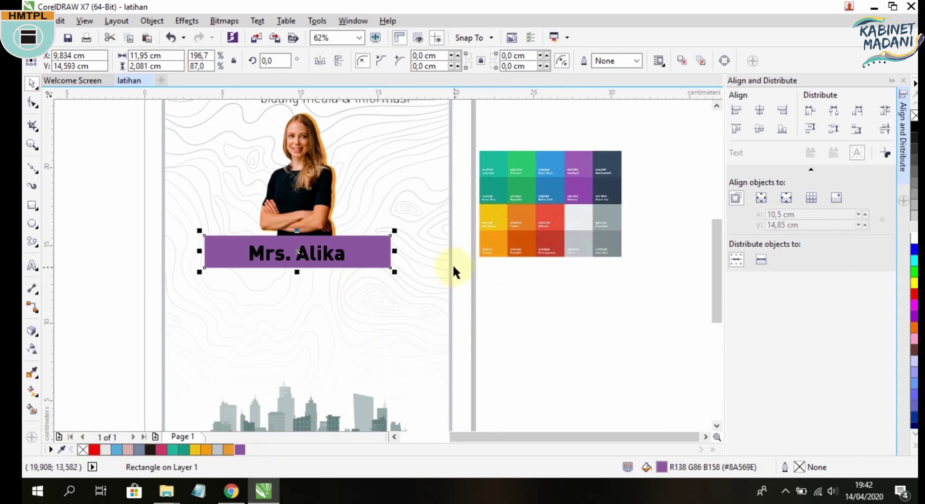
Try the sampled purple #8A569E on the poster frame's outline, and undo the recolouring.
click(452, 268)
right_click(240, 449)
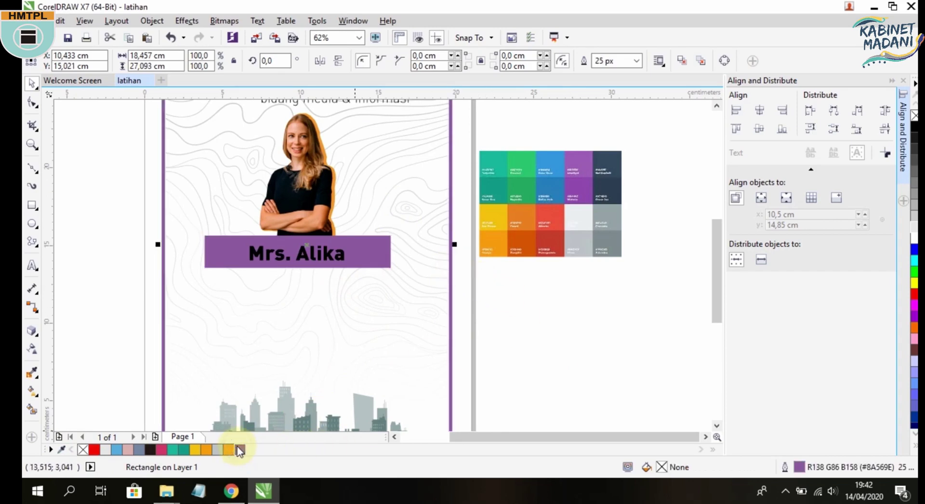
key(ctrl+z)
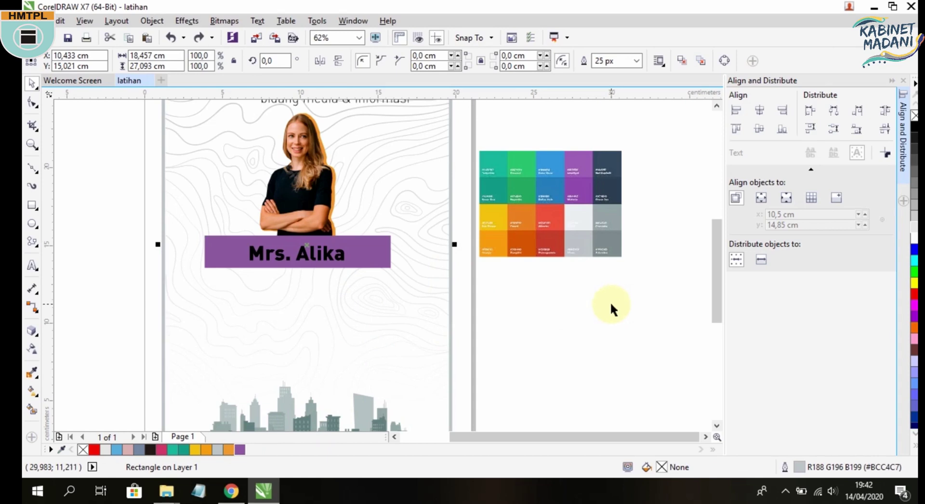
Sample the light teal from the HMTPL logo and fill the name bar with #94CACC.
scroll(554, 299, down, 2)
scroll(449, 157, up, 6)
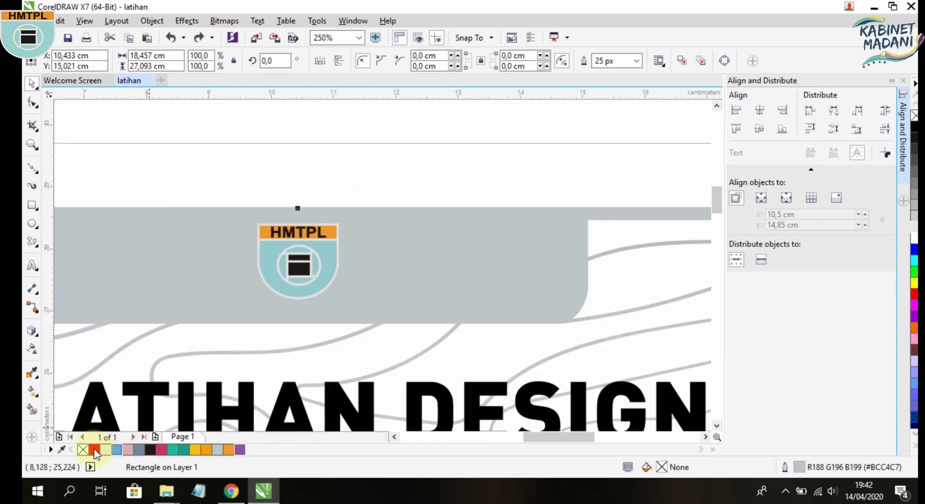
click(61, 449)
click(337, 260)
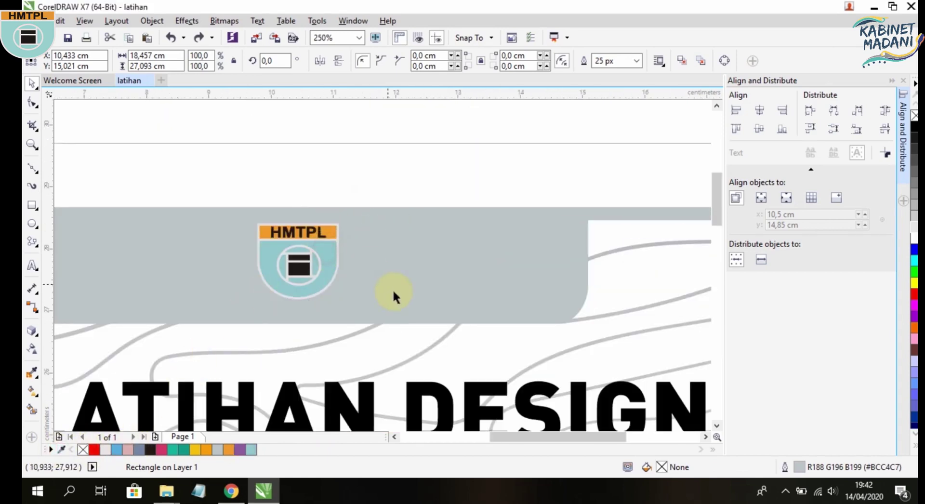
scroll(393, 288, down, 4)
click(552, 399)
click(393, 346)
click(251, 449)
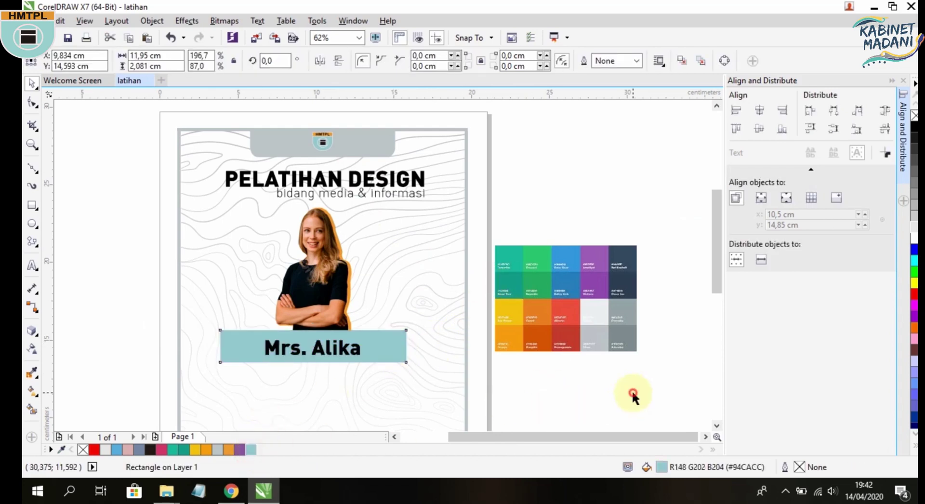
click(629, 392)
Delete the colour palette image beside the poster.
scroll(529, 231, down, 2)
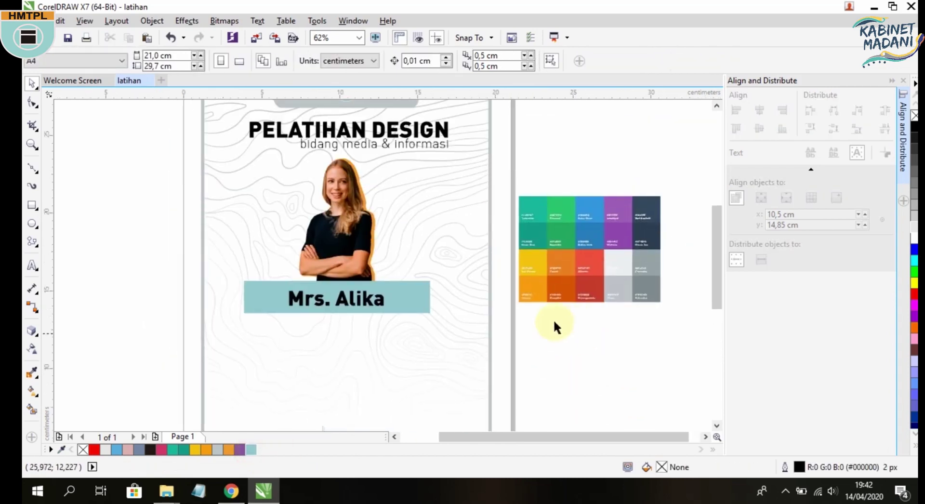
scroll(473, 221, down, 2)
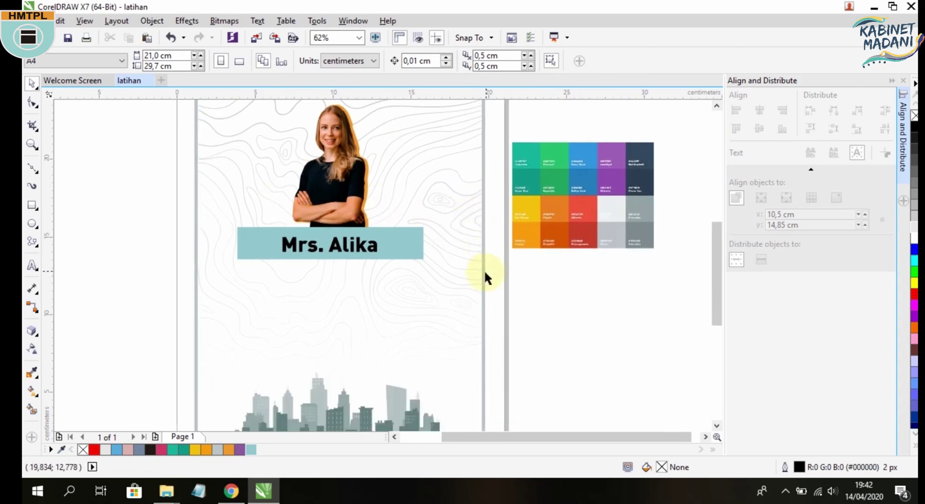
drag(689, 134, 512, 268)
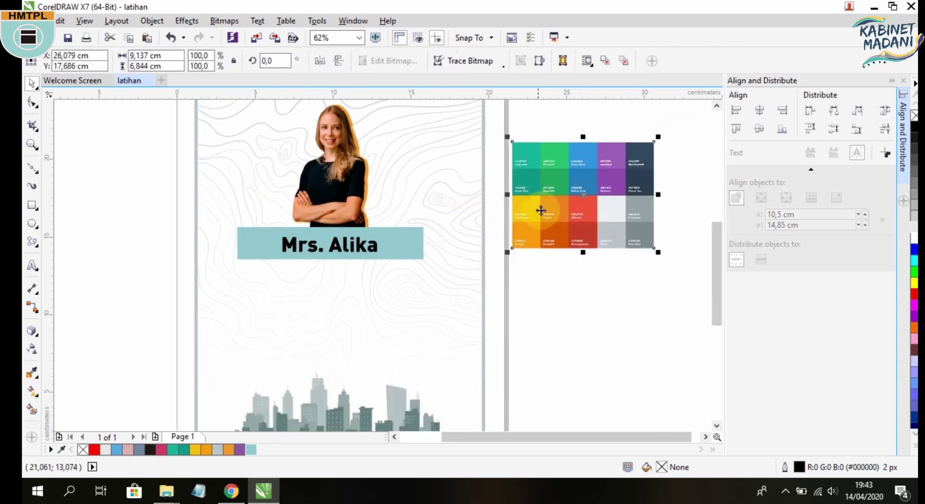
drag(539, 209, 572, 262)
key(Delete)
Examine the poster's layout from the header and title down to the name bar, empty area and skyline.
scroll(456, 280, down, 3)
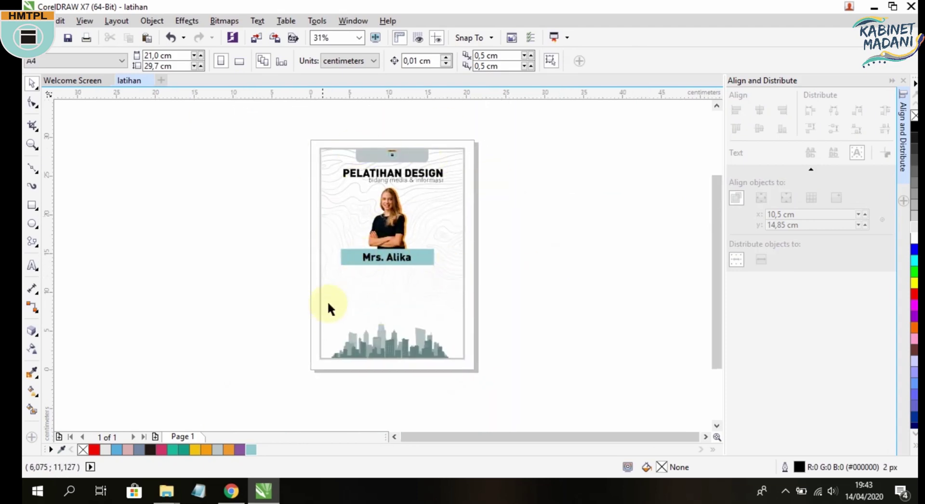
scroll(337, 286, up, 2)
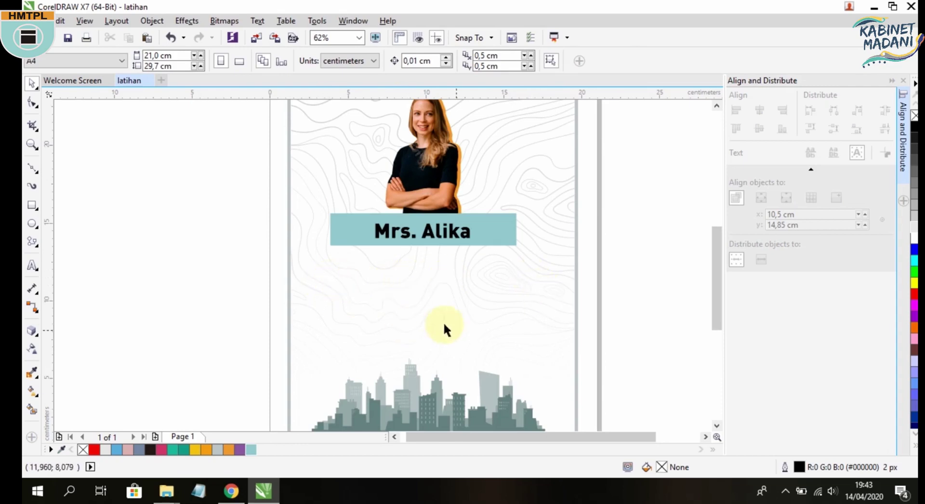
scroll(338, 323, up, 3)
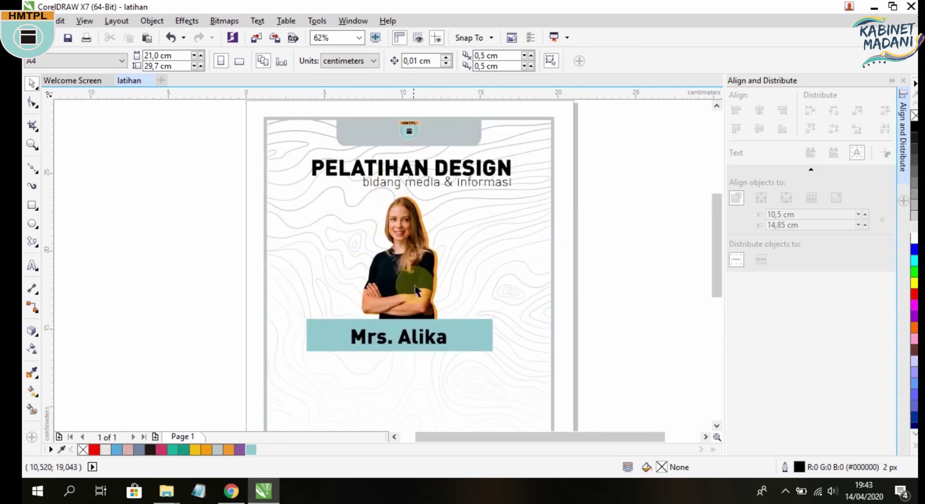
scroll(400, 227, down, 2)
scroll(398, 225, up, 2)
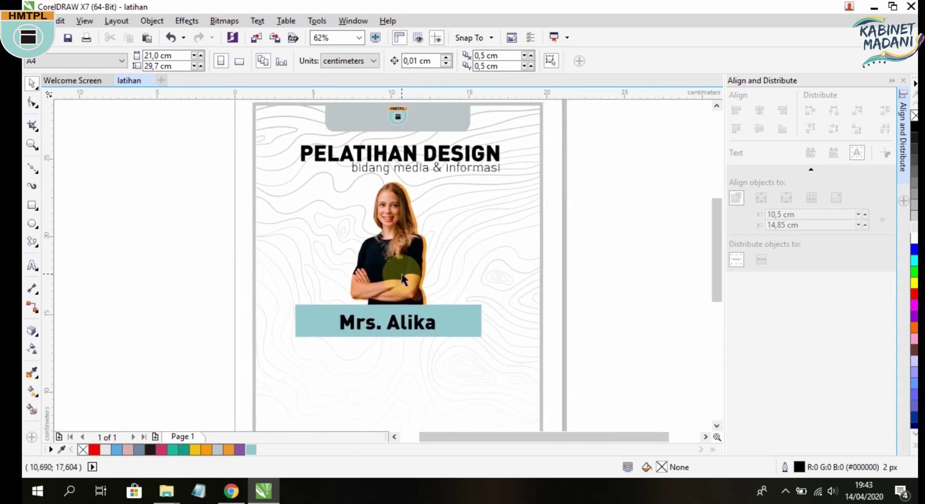
scroll(385, 335, down, 3)
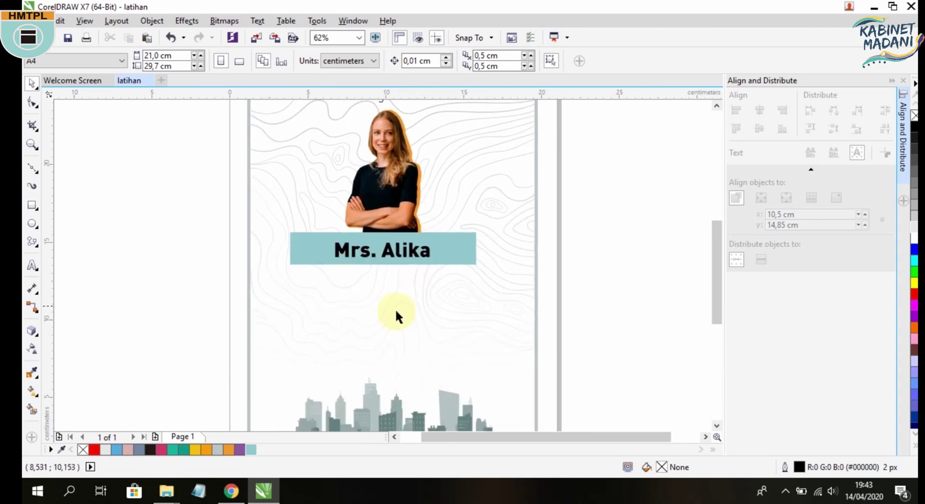
scroll(395, 311, down, 1)
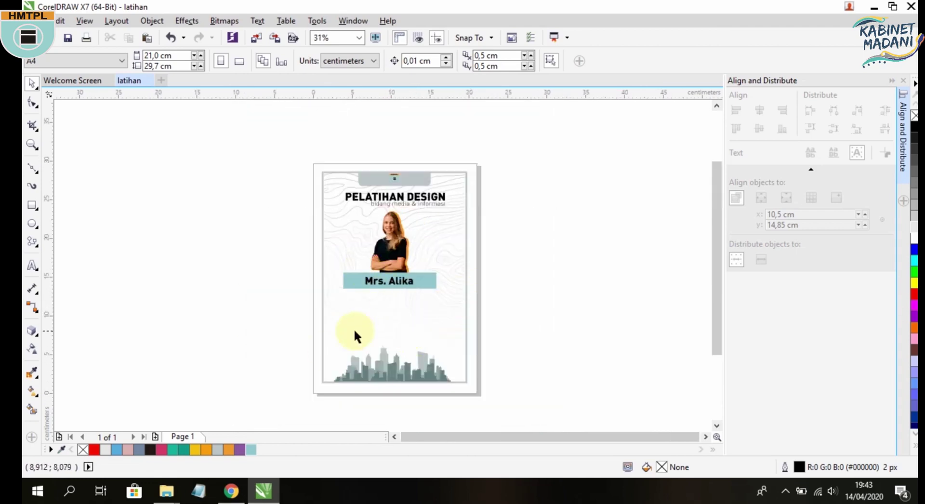
scroll(377, 313, up, 1)
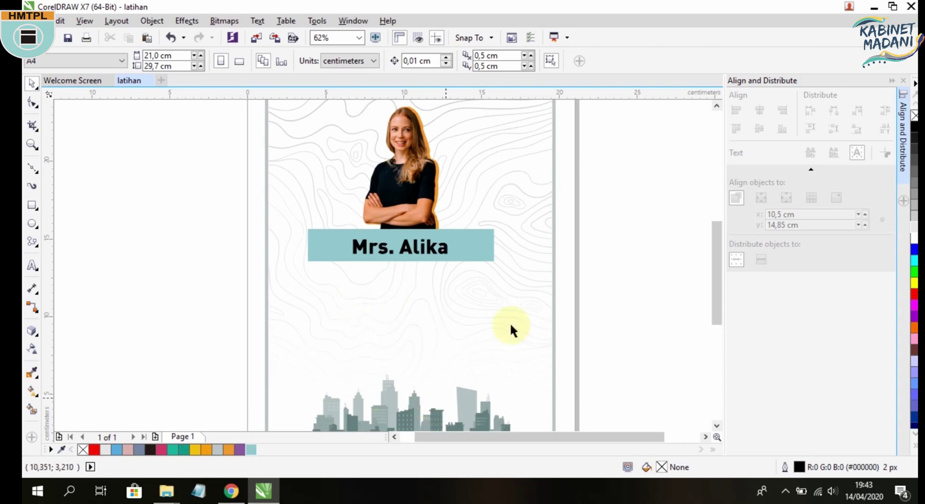
scroll(520, 302, down, 1)
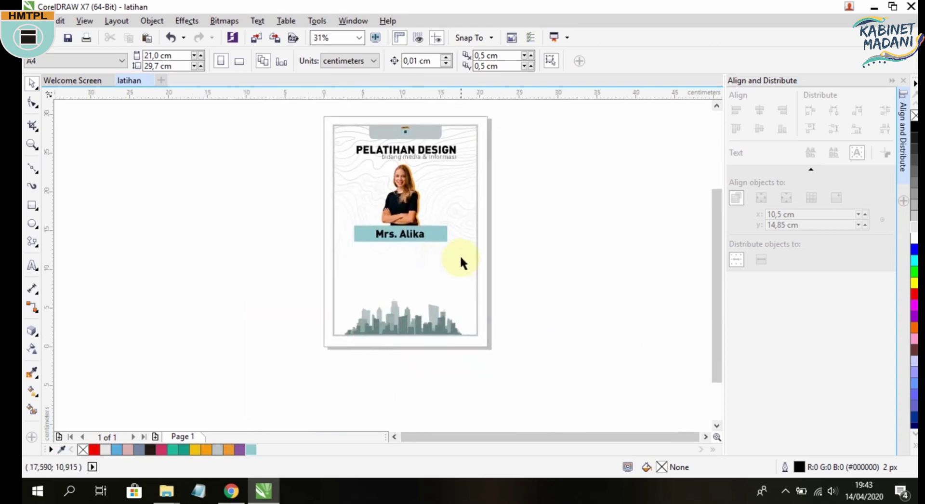
scroll(453, 258, up, 1)
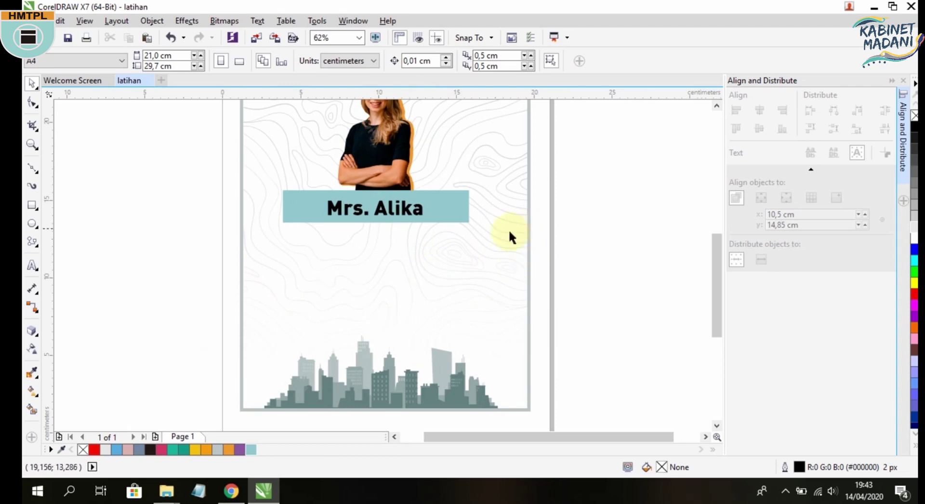
scroll(462, 281, down, 1)
scroll(436, 211, up, 1)
scroll(435, 210, down, 1)
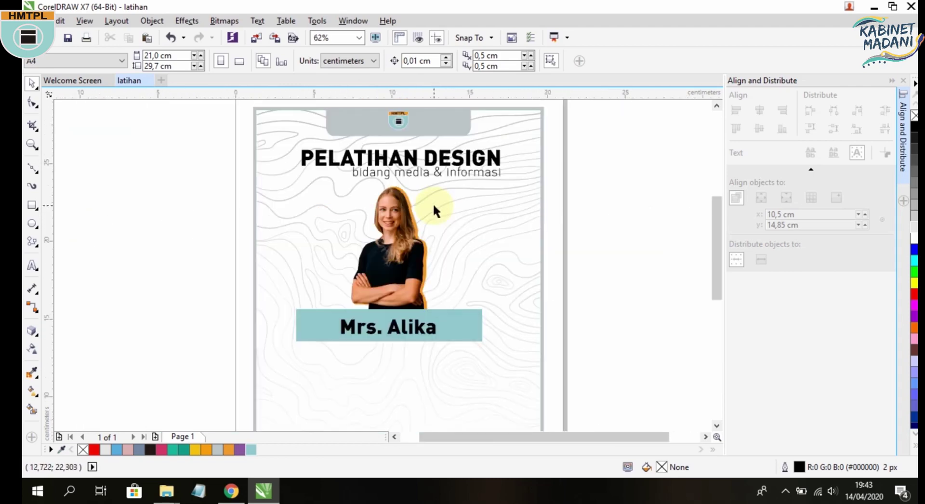